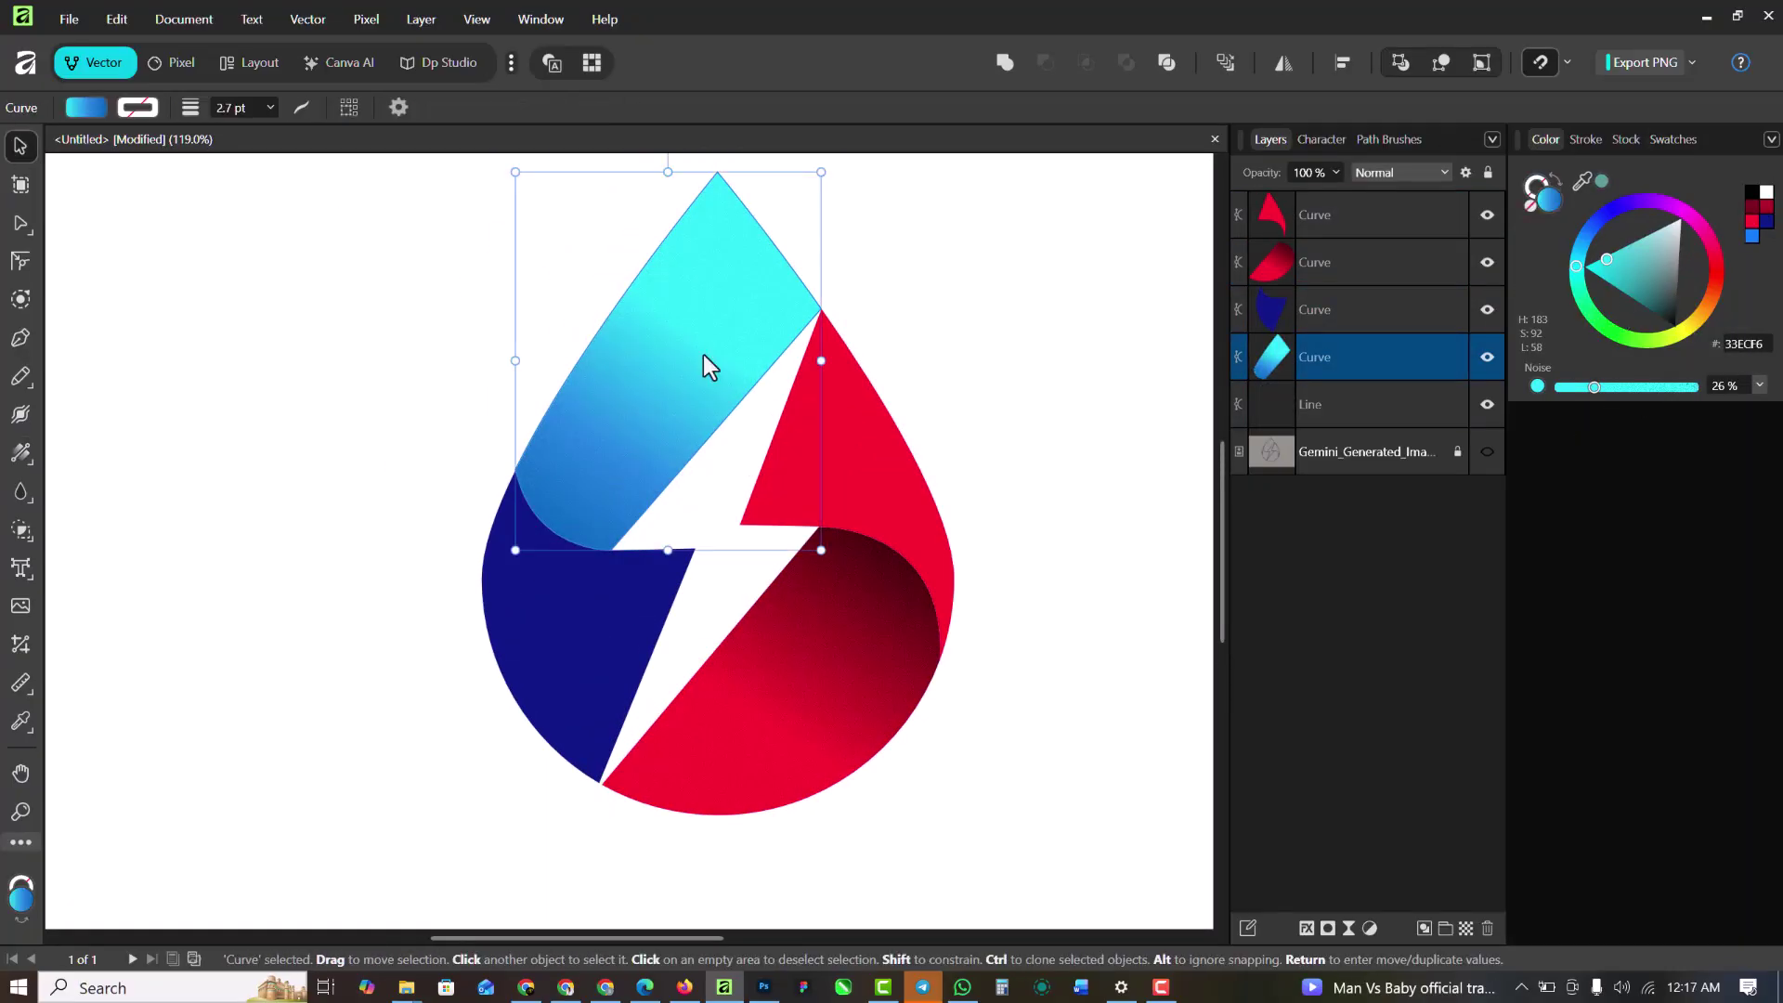
# Select the navy lower-left piece of the water-drop logo
pyautogui.click(546, 574)
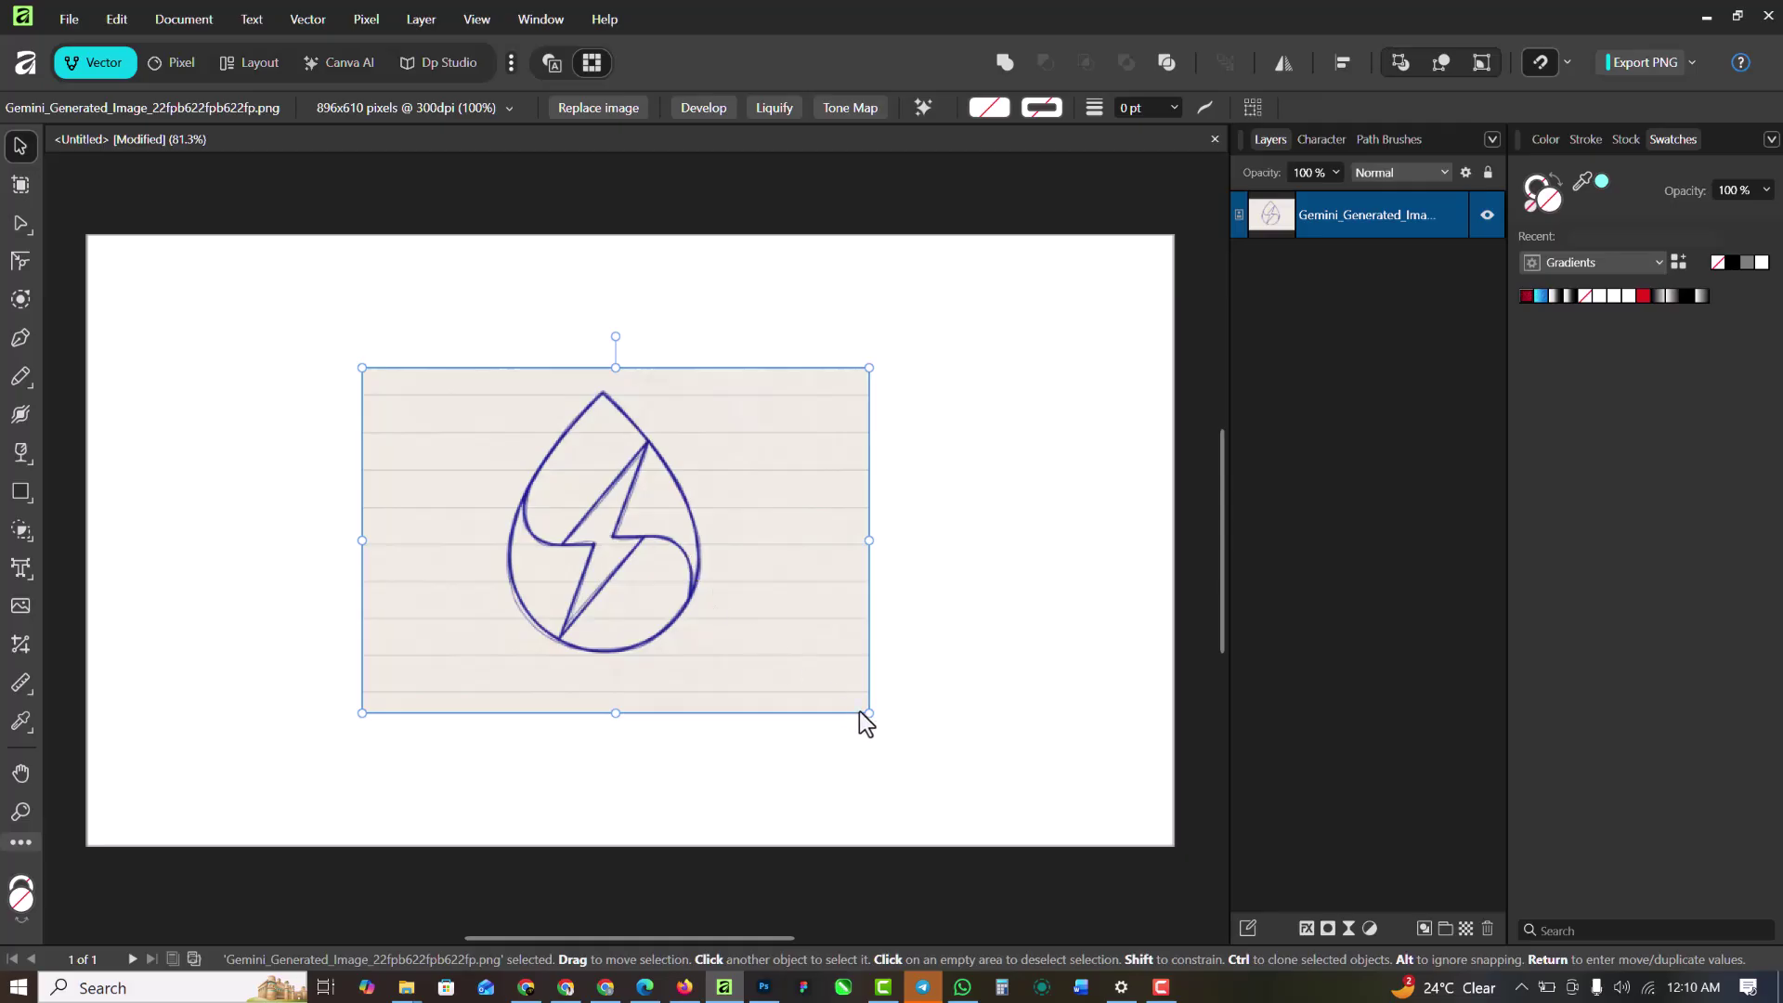
# Scale up the sketch image, lock its layer and fade it to 55% opacity
pyautogui.moveTo(868, 711); pyautogui.dragTo(1027, 820)
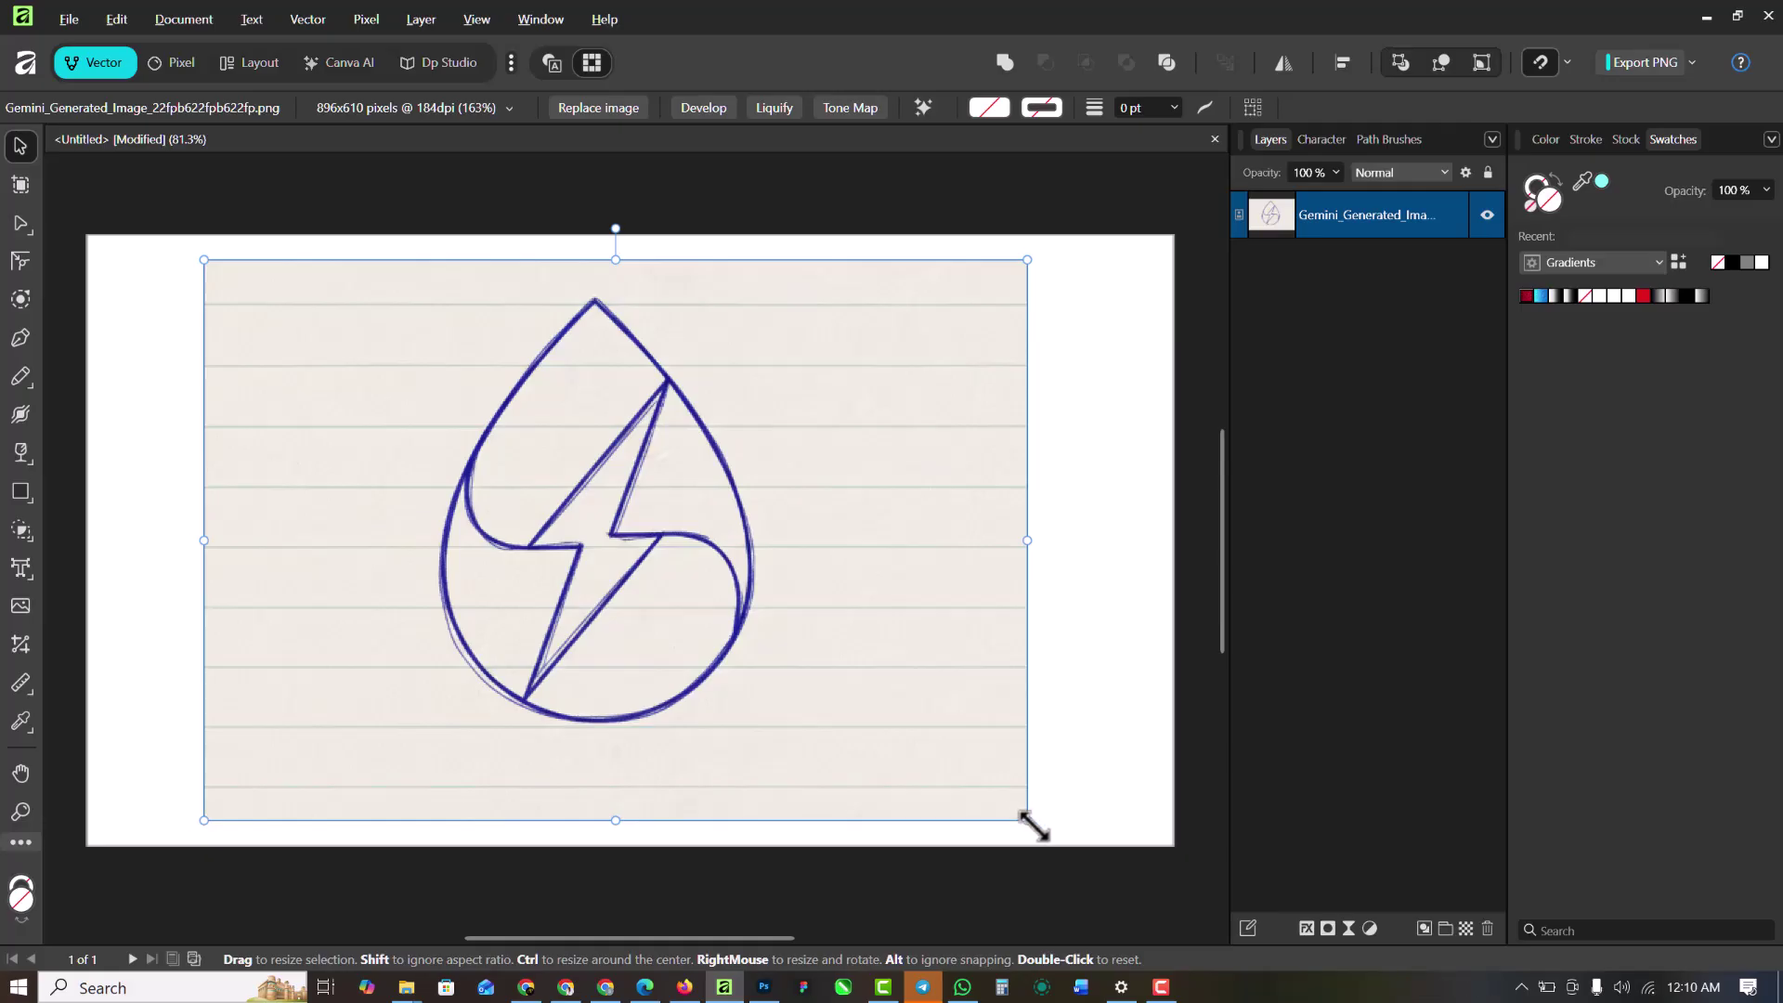
pyautogui.moveTo(1029, 823); pyautogui.dragTo(1044, 831)
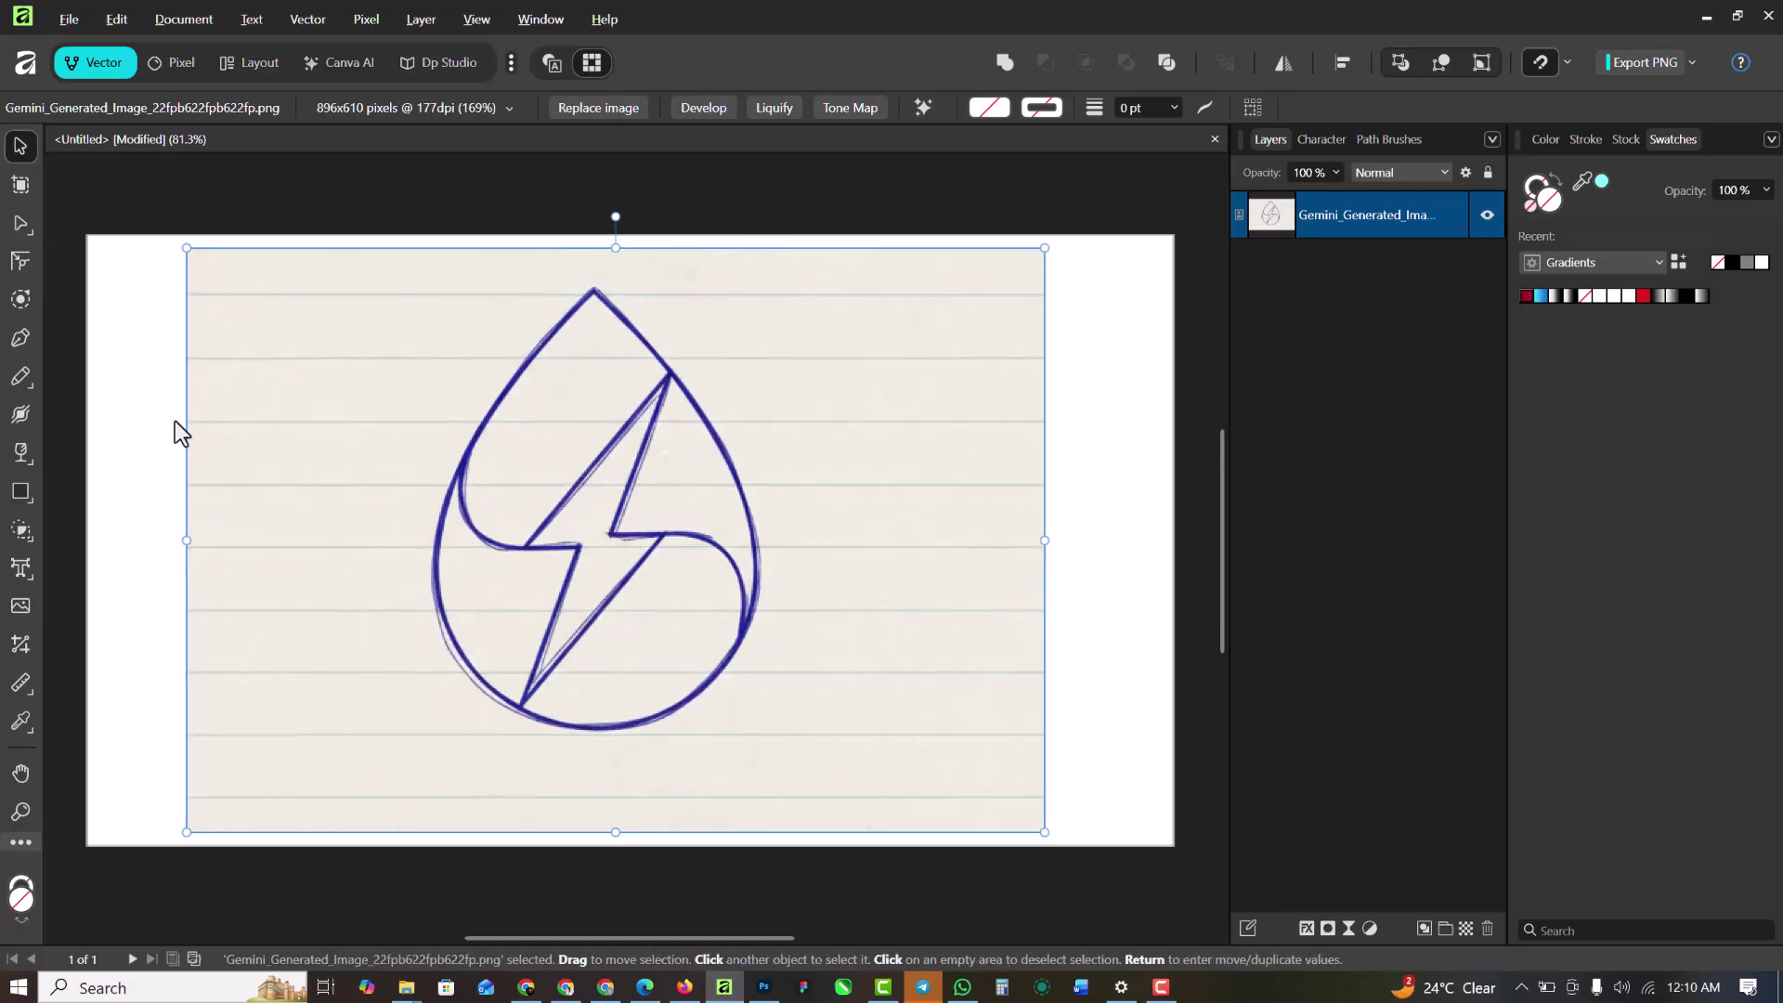
pyautogui.click(1457, 214)
pyautogui.click(1336, 173)
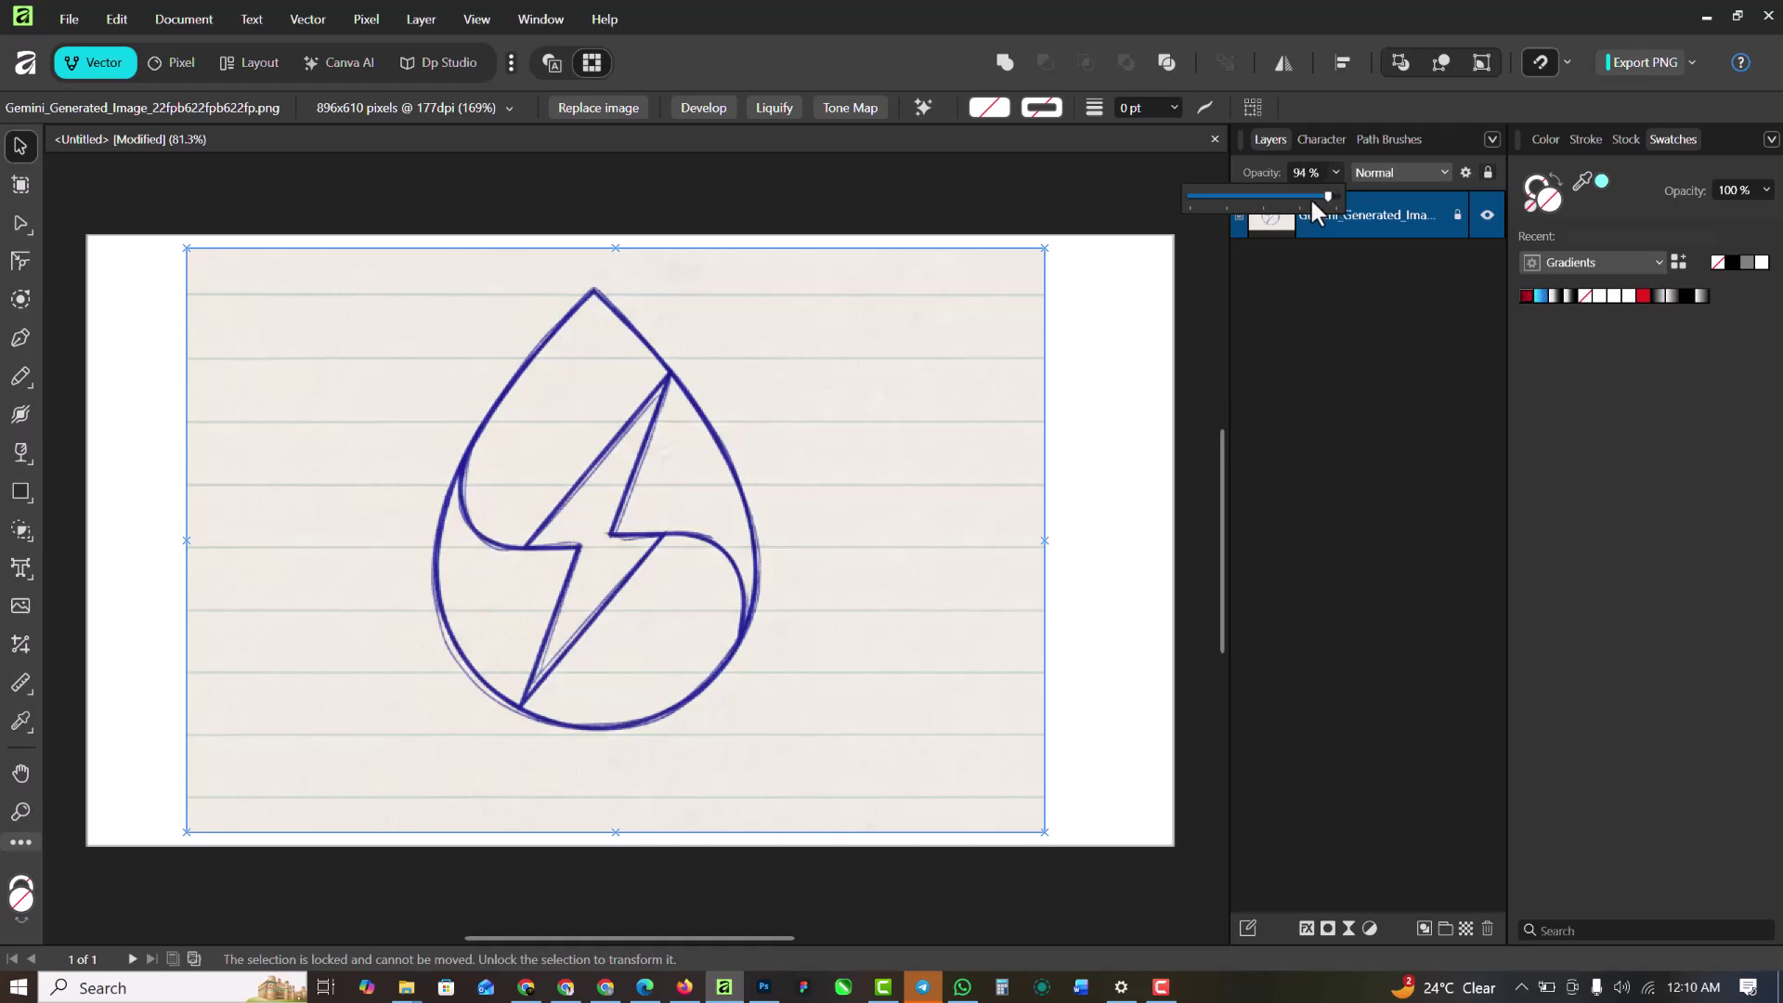
pyautogui.moveTo(1312, 199); pyautogui.dragTo(1284, 202)
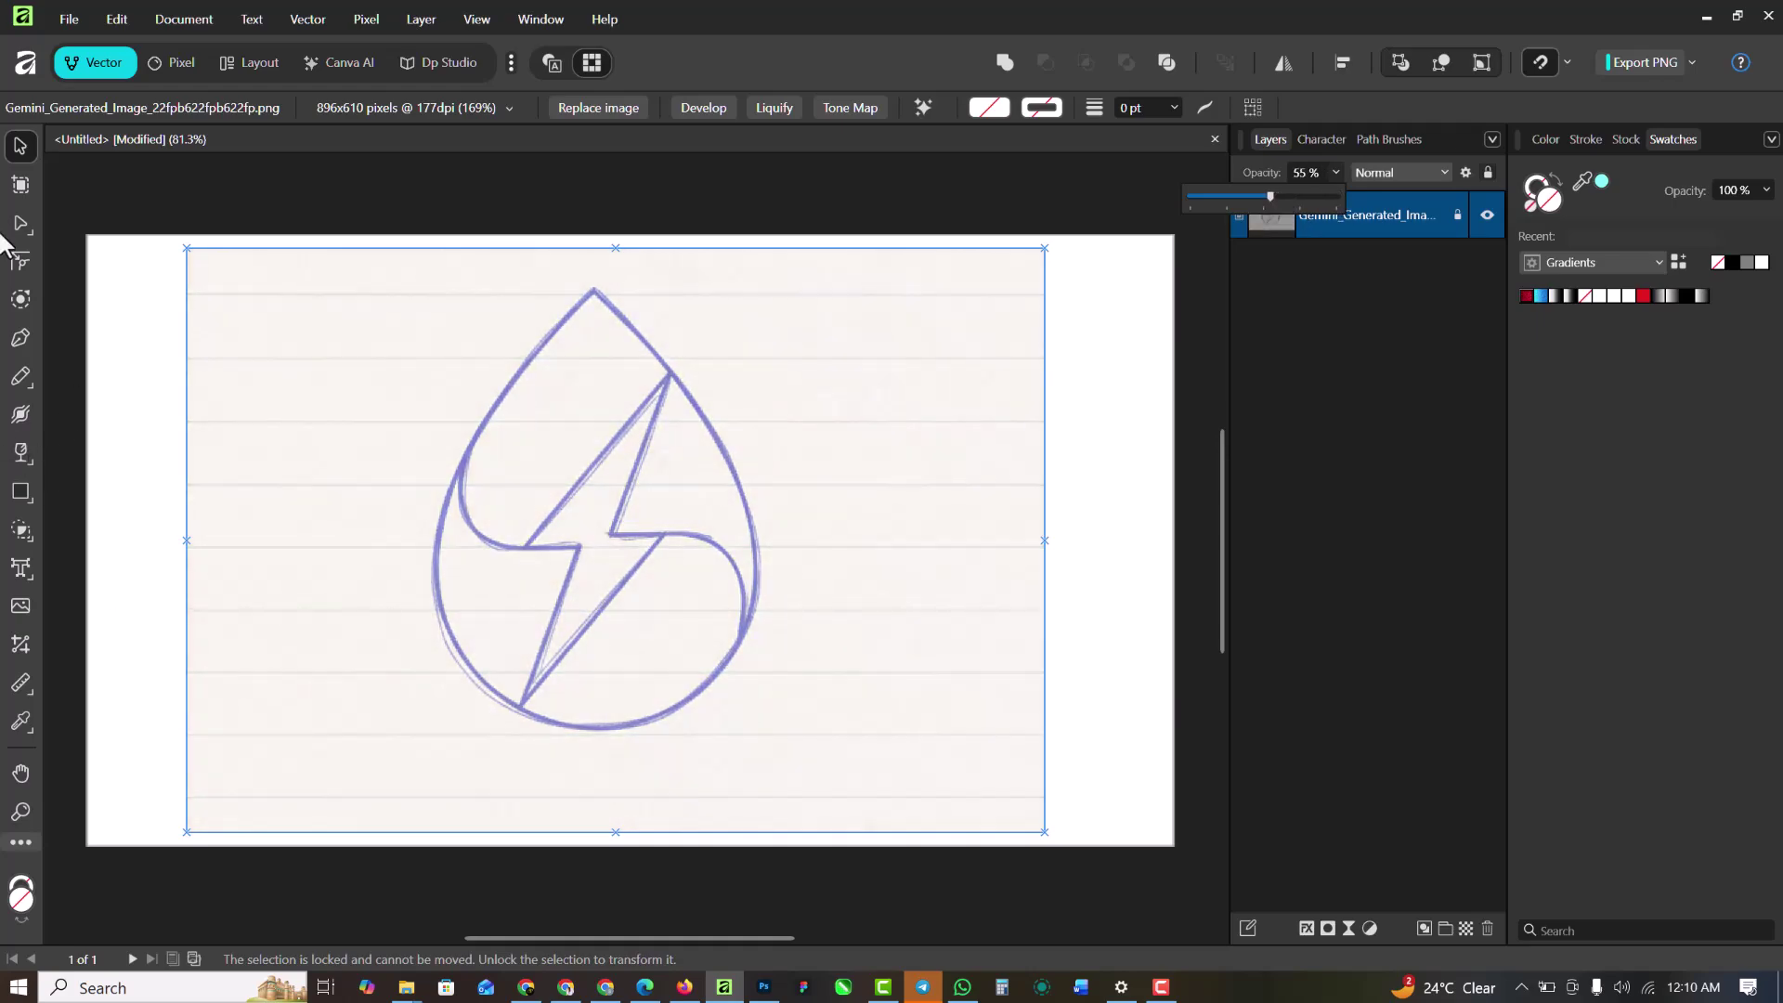
# Draw a Tear shape outward from the sketch's centre
pyautogui.click(20, 488)
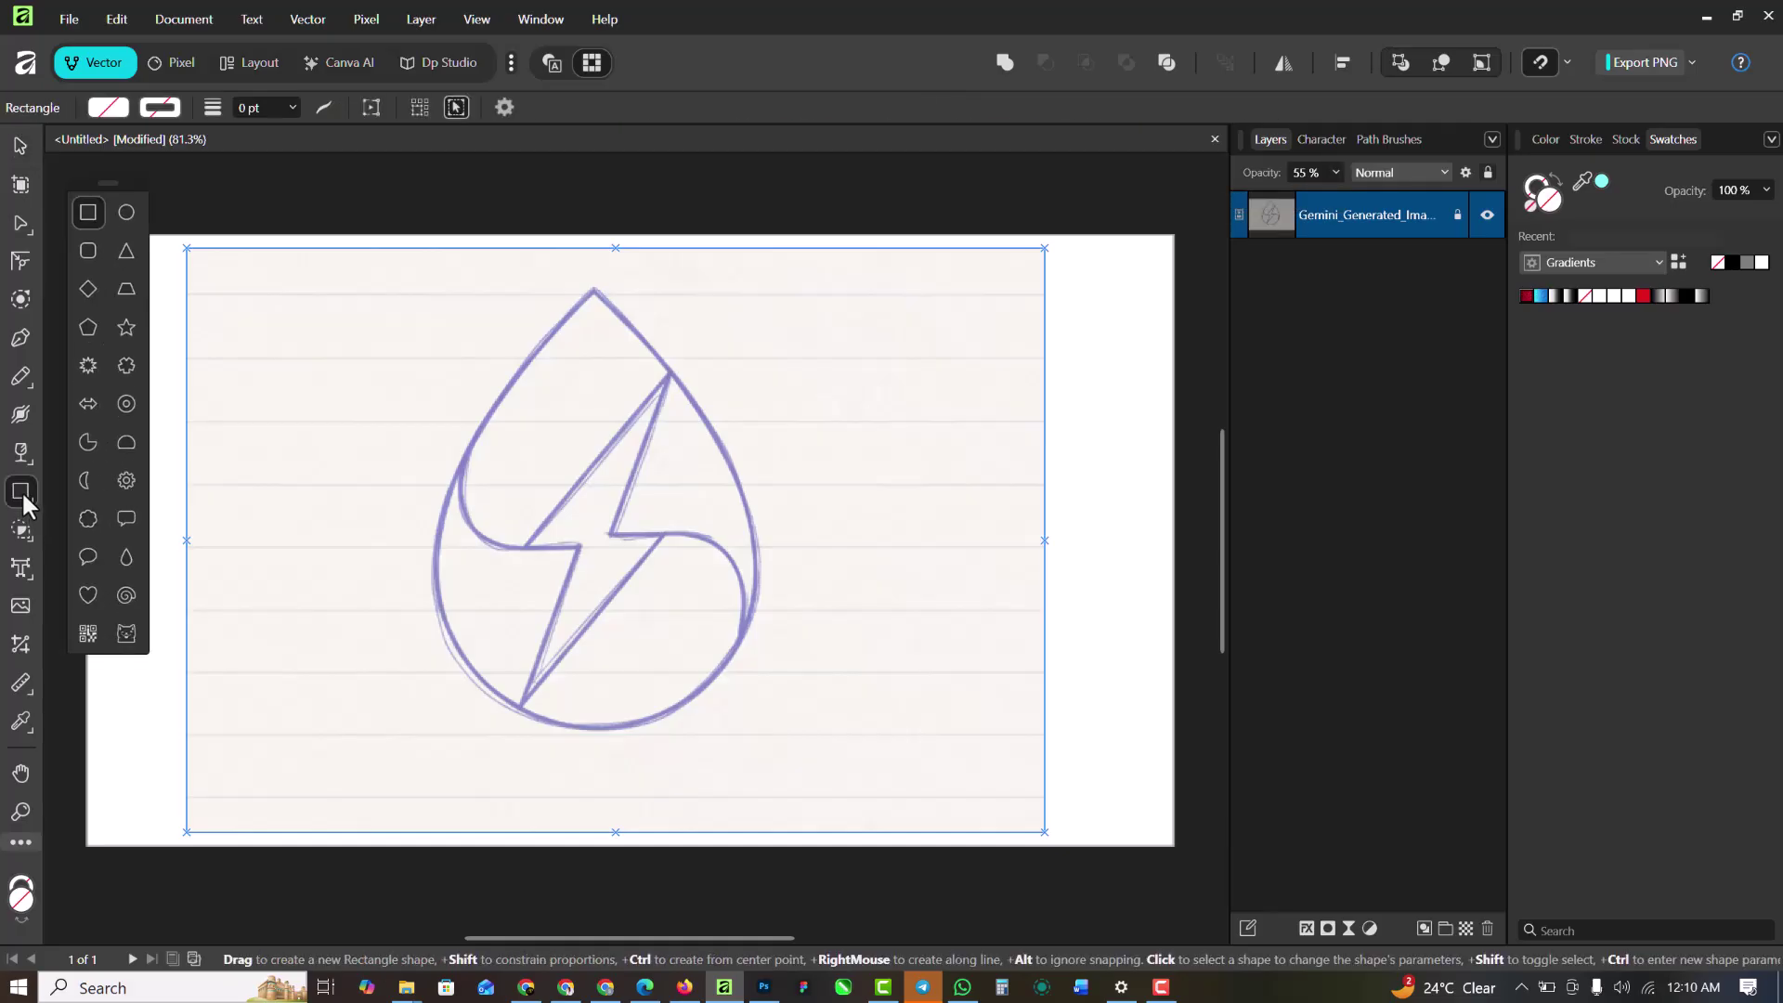
pyautogui.click(126, 558)
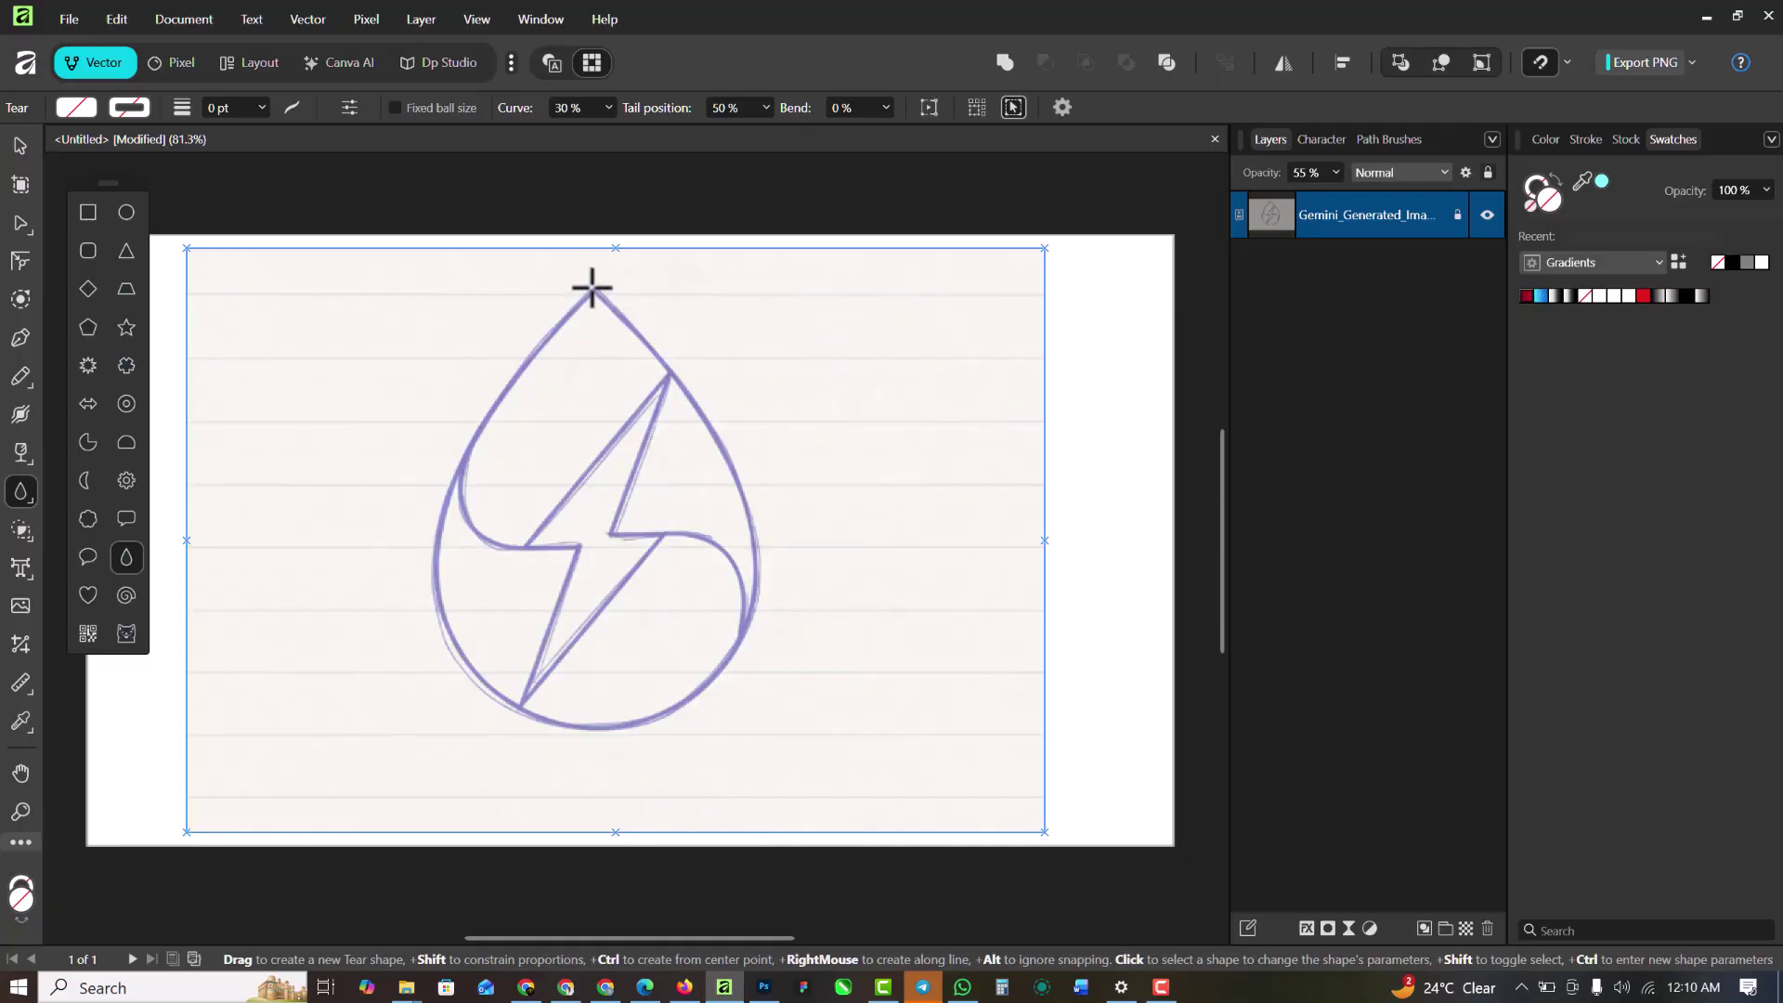
pyautogui.moveTo(592, 289); pyautogui.dragTo(628, 601)
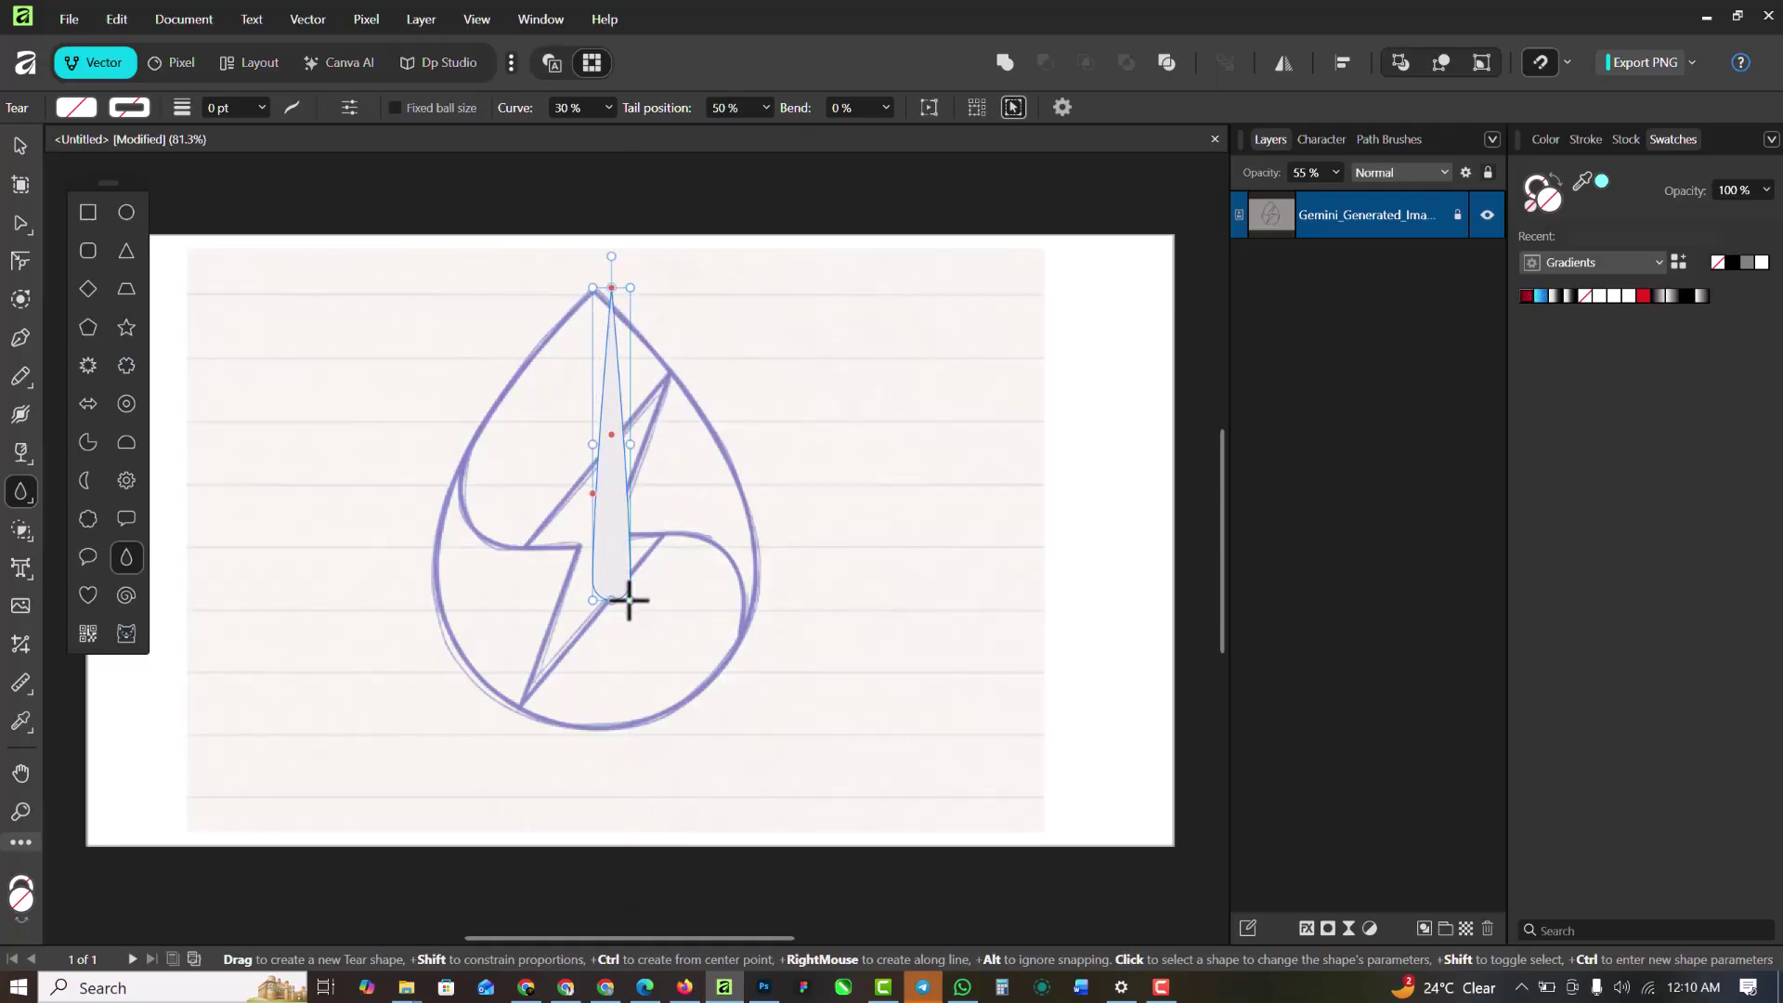
pyautogui.hotkey('ctrl', 'z')
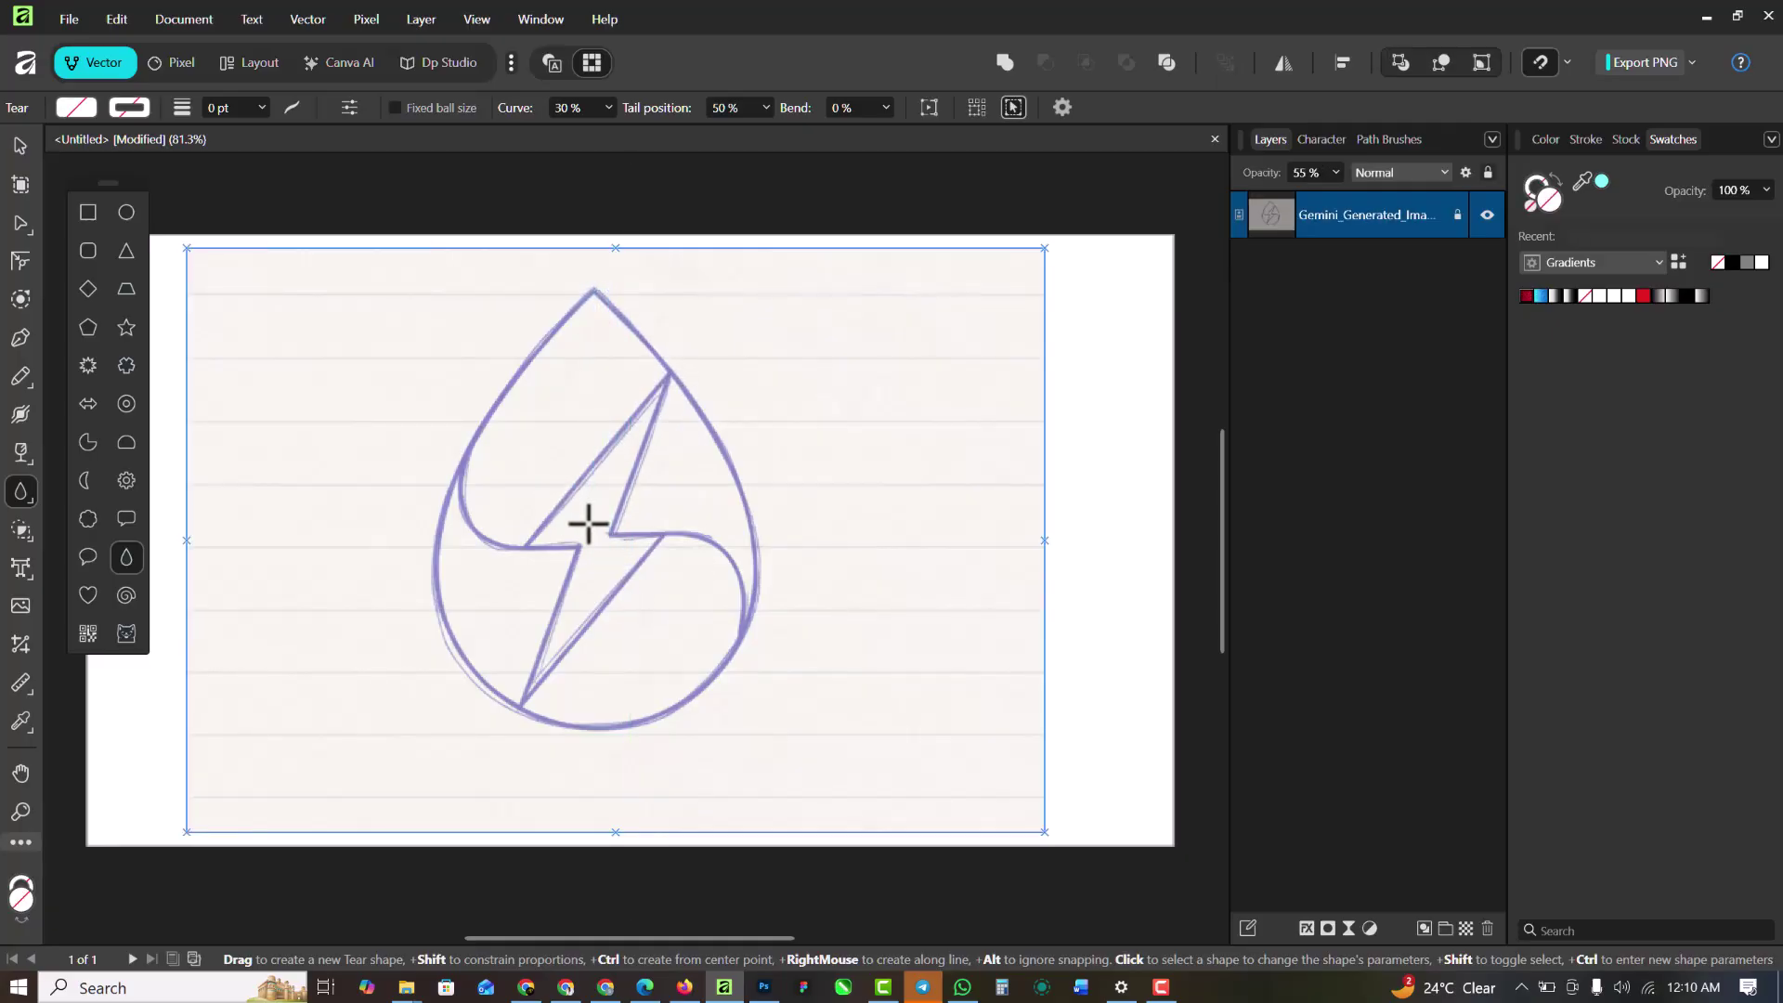
pyautogui.moveTo(588, 525); pyautogui.dragTo(756, 696)
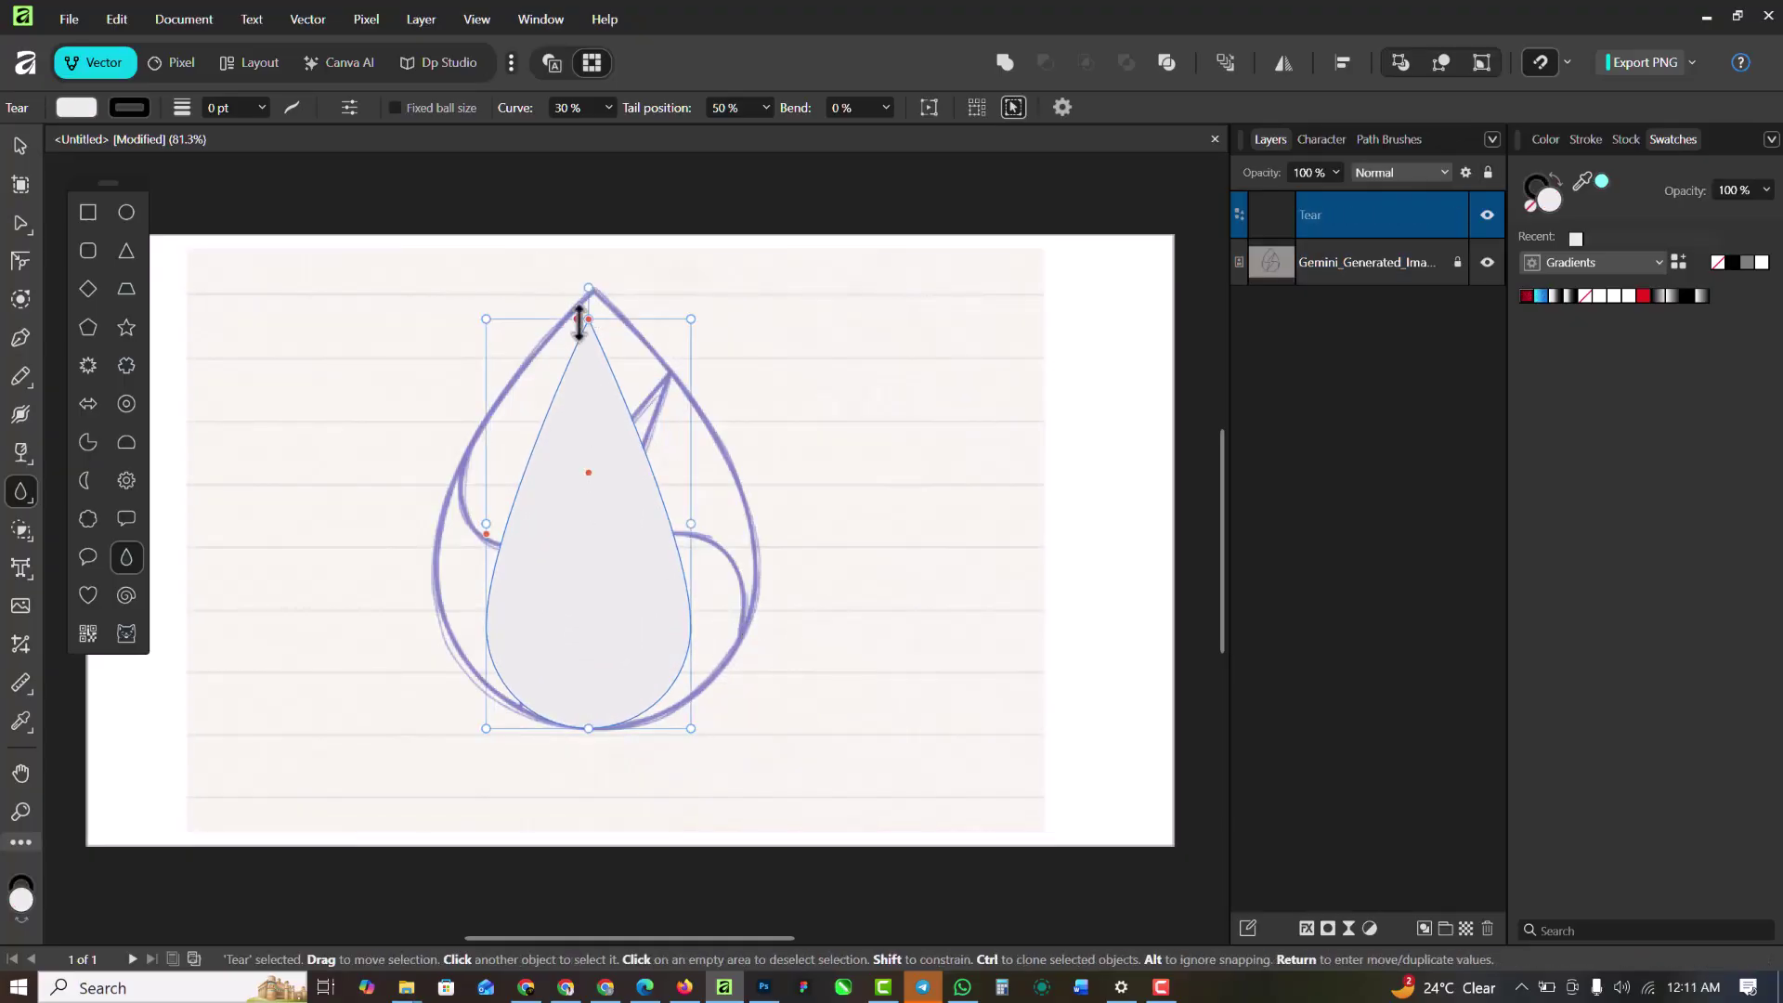
# Raise the teardrop's tip to the sketched point and set its fill to None
pyautogui.scroll(3, 588, 325)
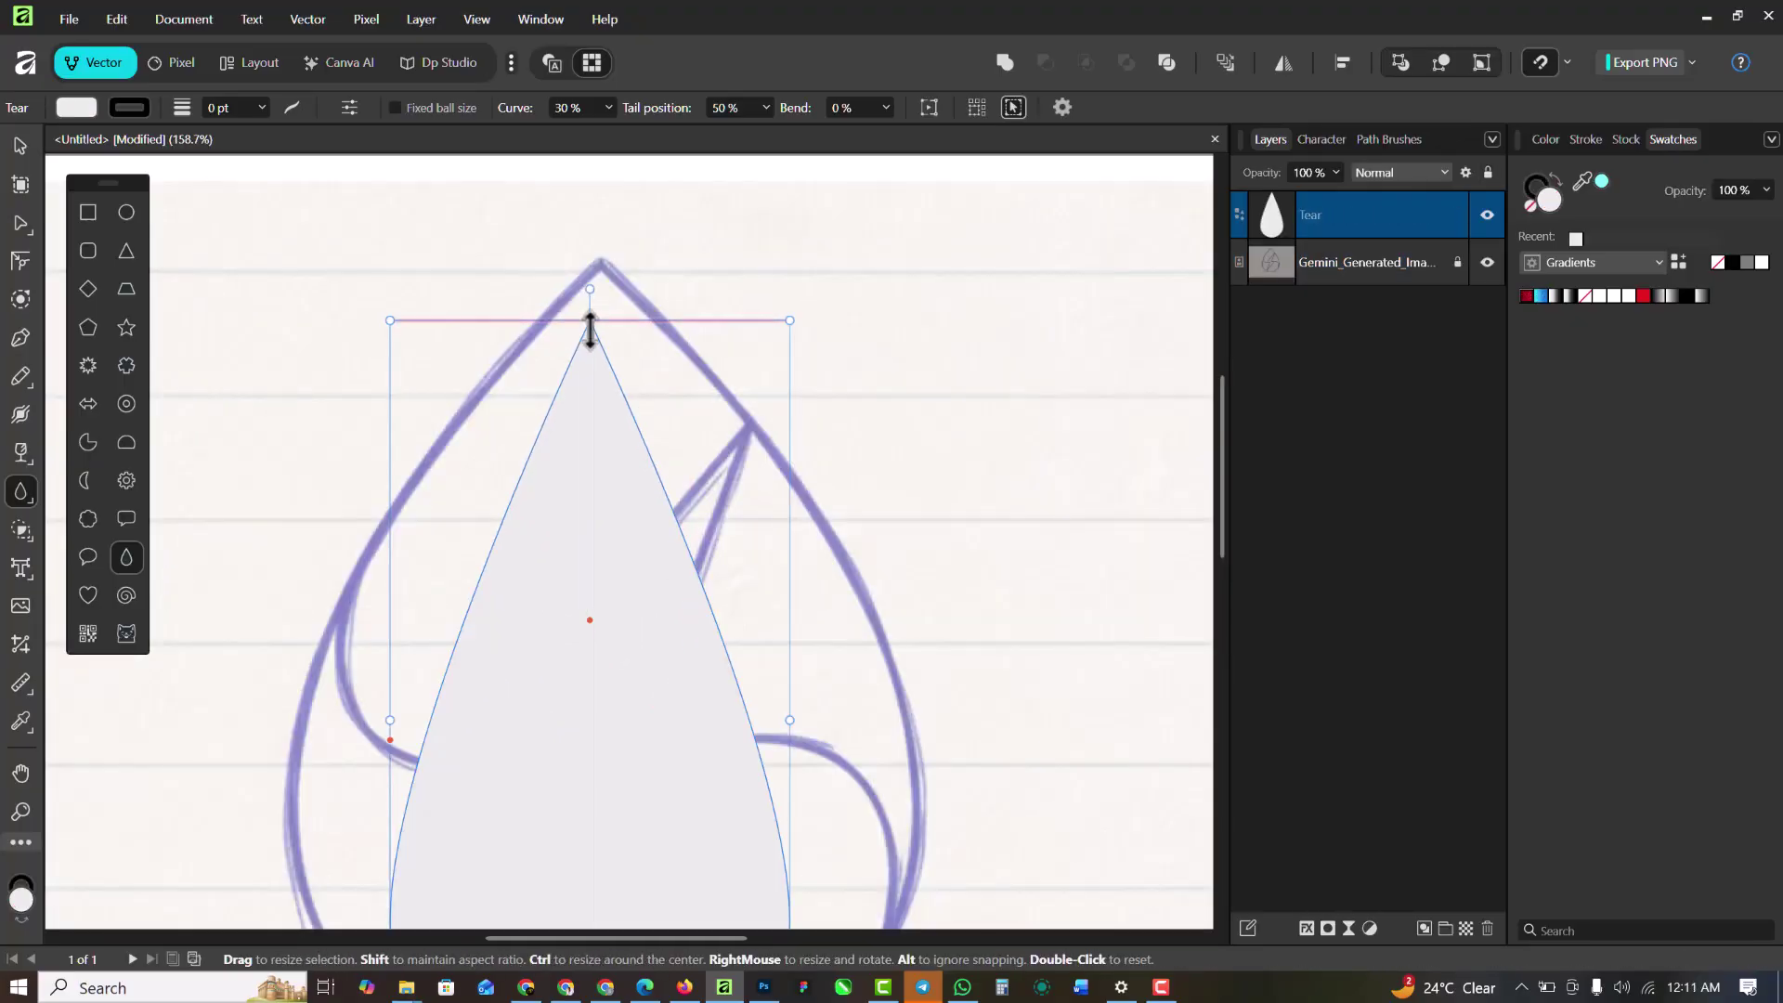
pyautogui.moveTo(588, 330); pyautogui.dragTo(601, 262)
pyautogui.scroll(-3, 594, 274)
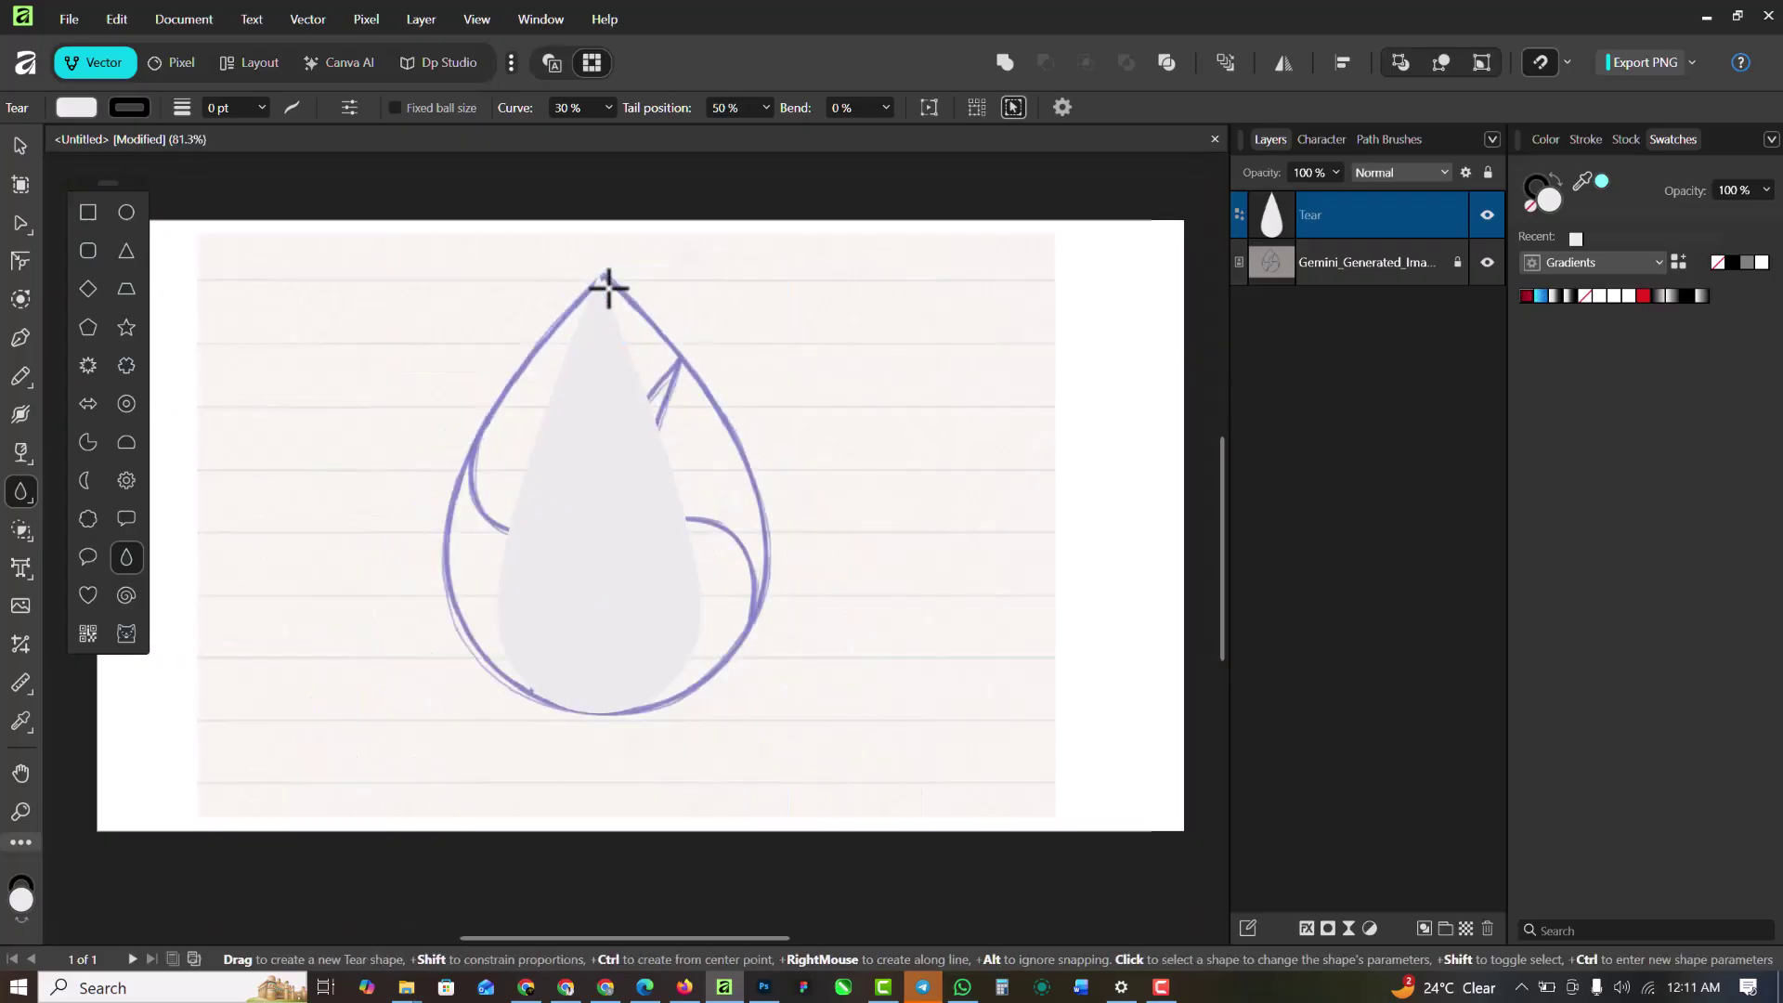
pyautogui.click(1529, 207)
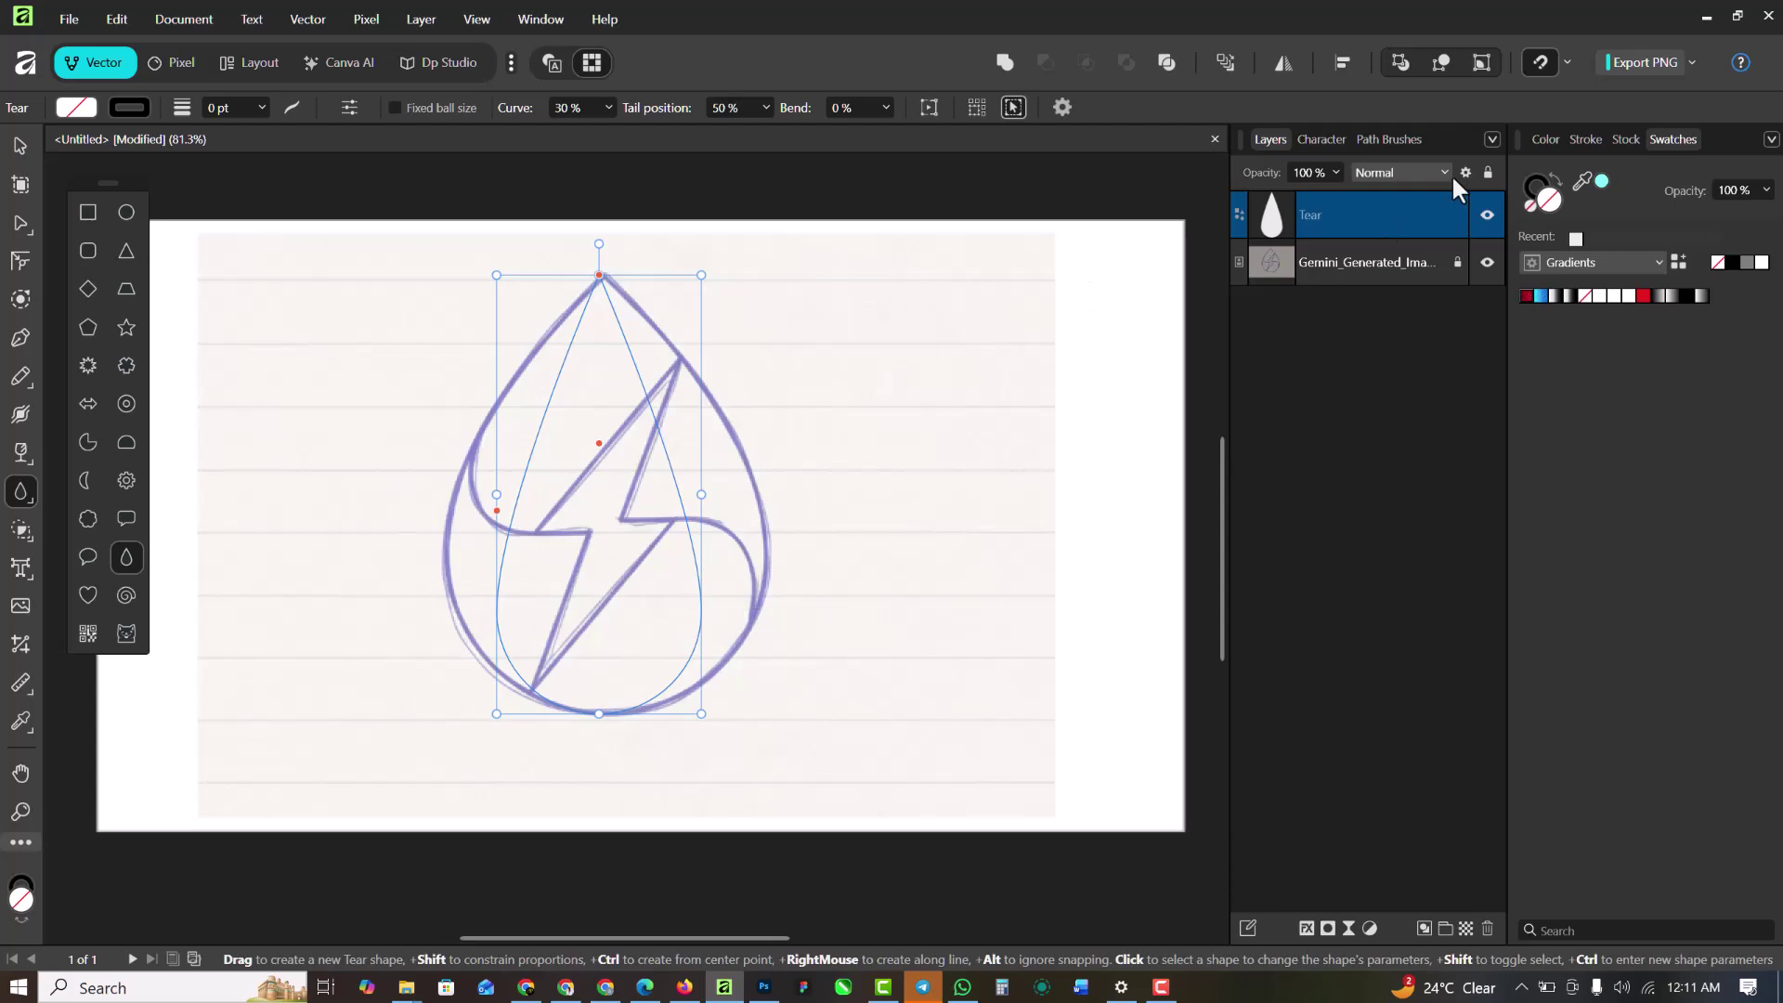
# Give the teardrop a 2.7 pt outline and widen both sides to the sketched drop
pyautogui.click(264, 108)
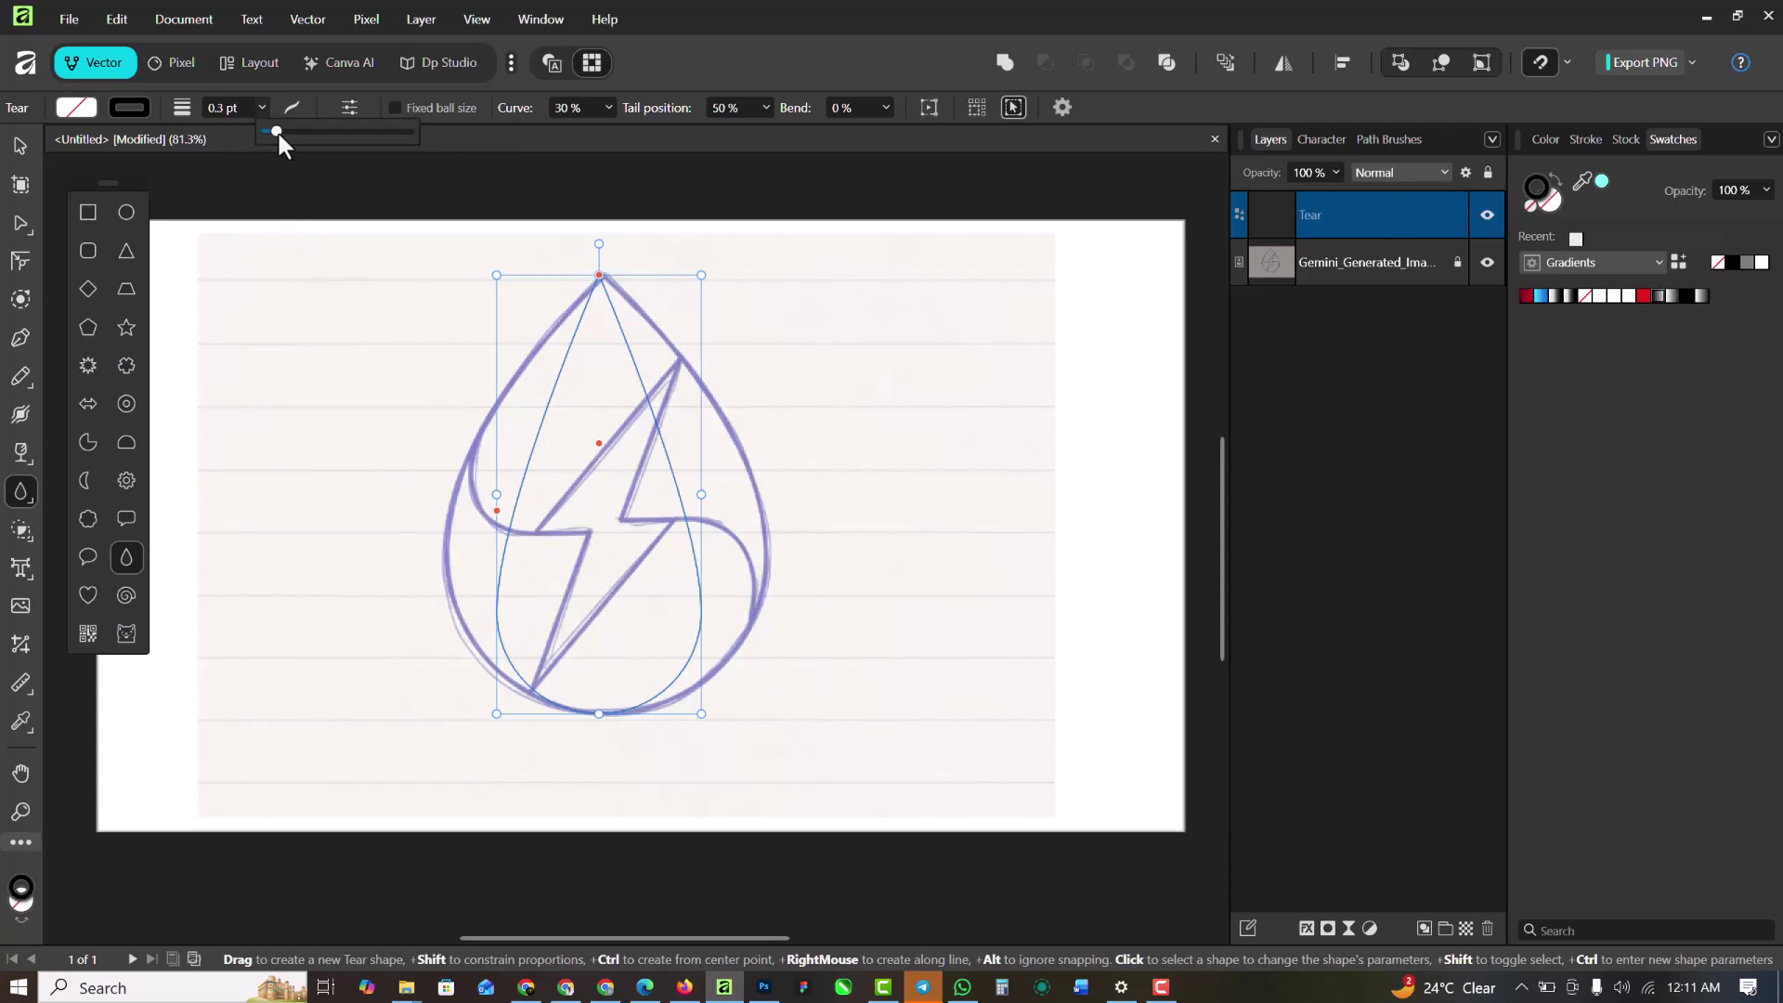
pyautogui.moveTo(279, 133); pyautogui.dragTo(303, 141)
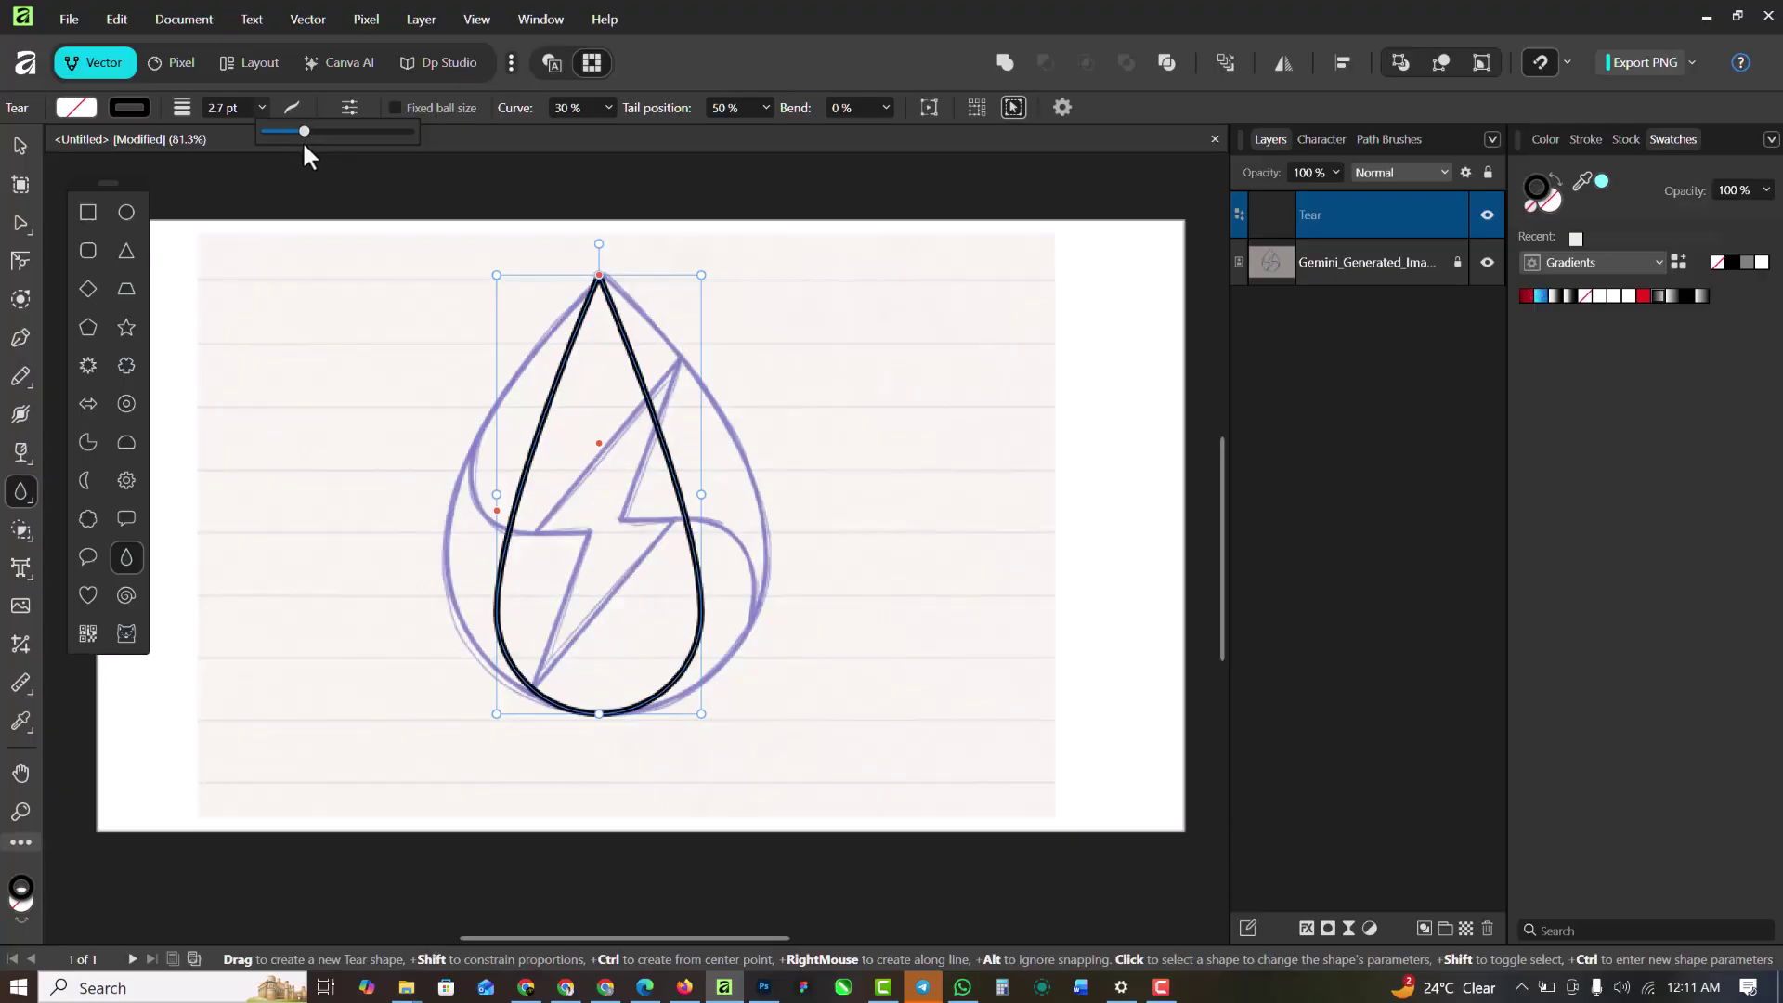
pyautogui.scroll(2, 698, 501)
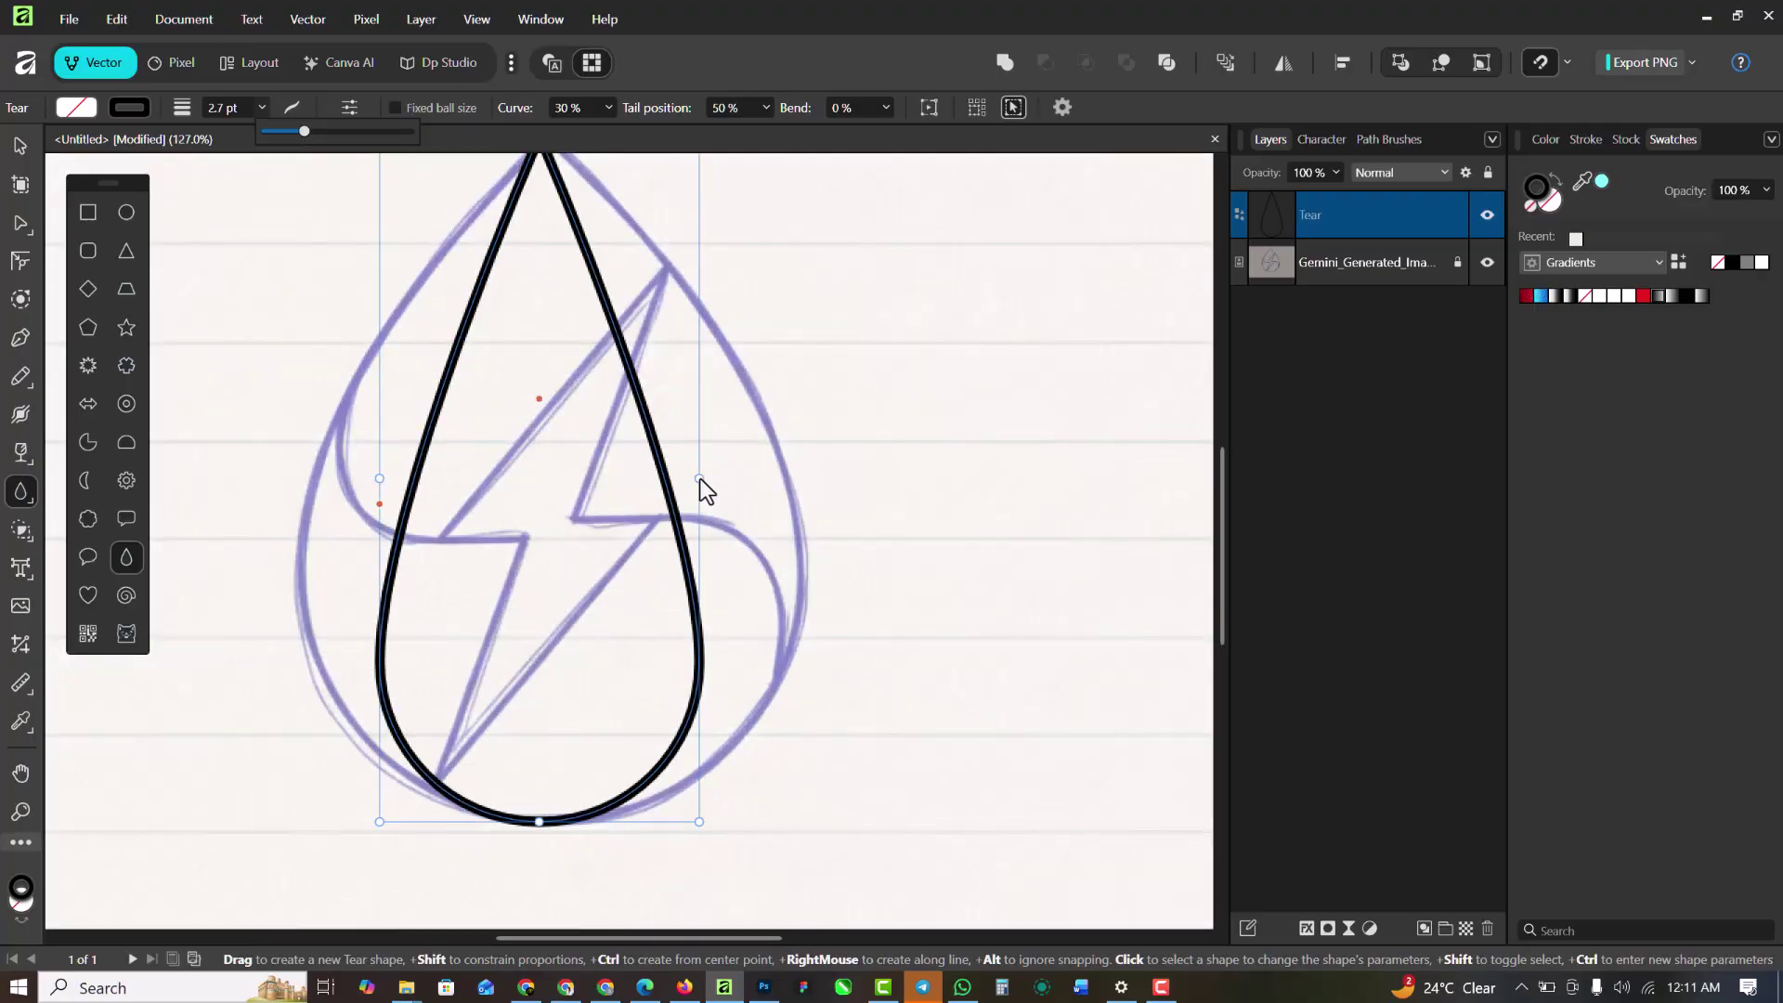
pyautogui.moveTo(700, 478); pyautogui.dragTo(808, 472)
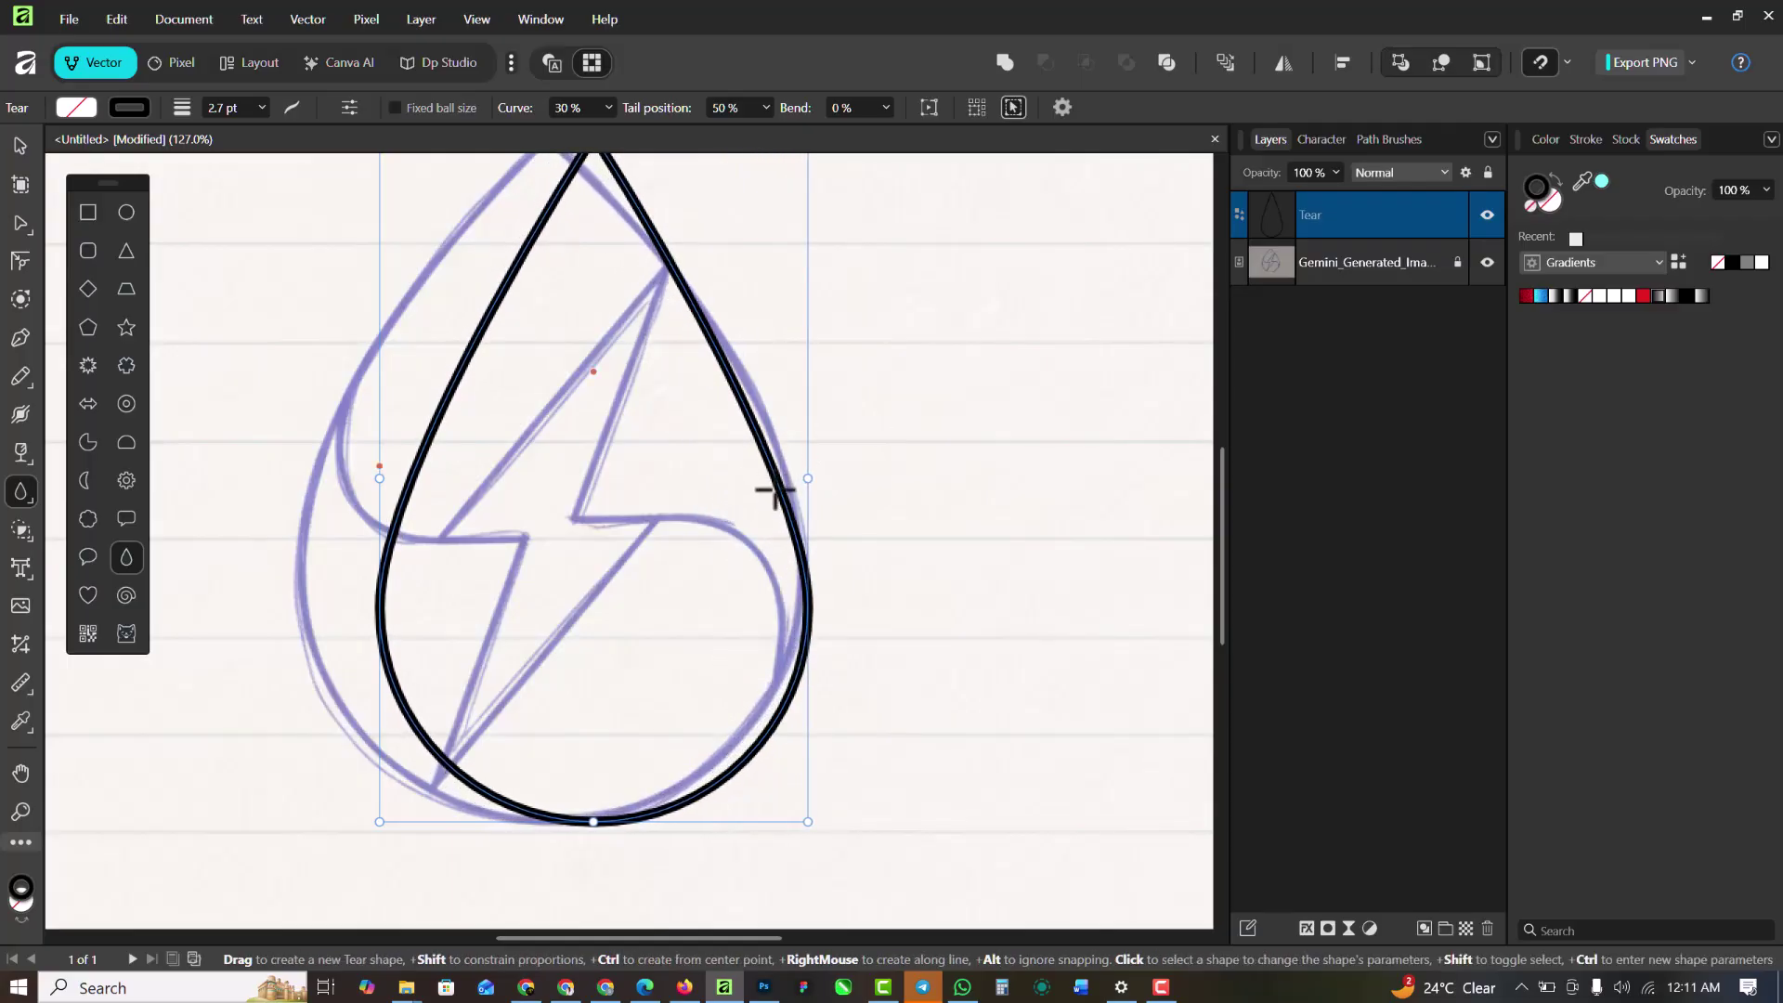
pyautogui.scroll(-1, 776, 493)
pyautogui.moveTo(458, 482); pyautogui.dragTo(401, 480)
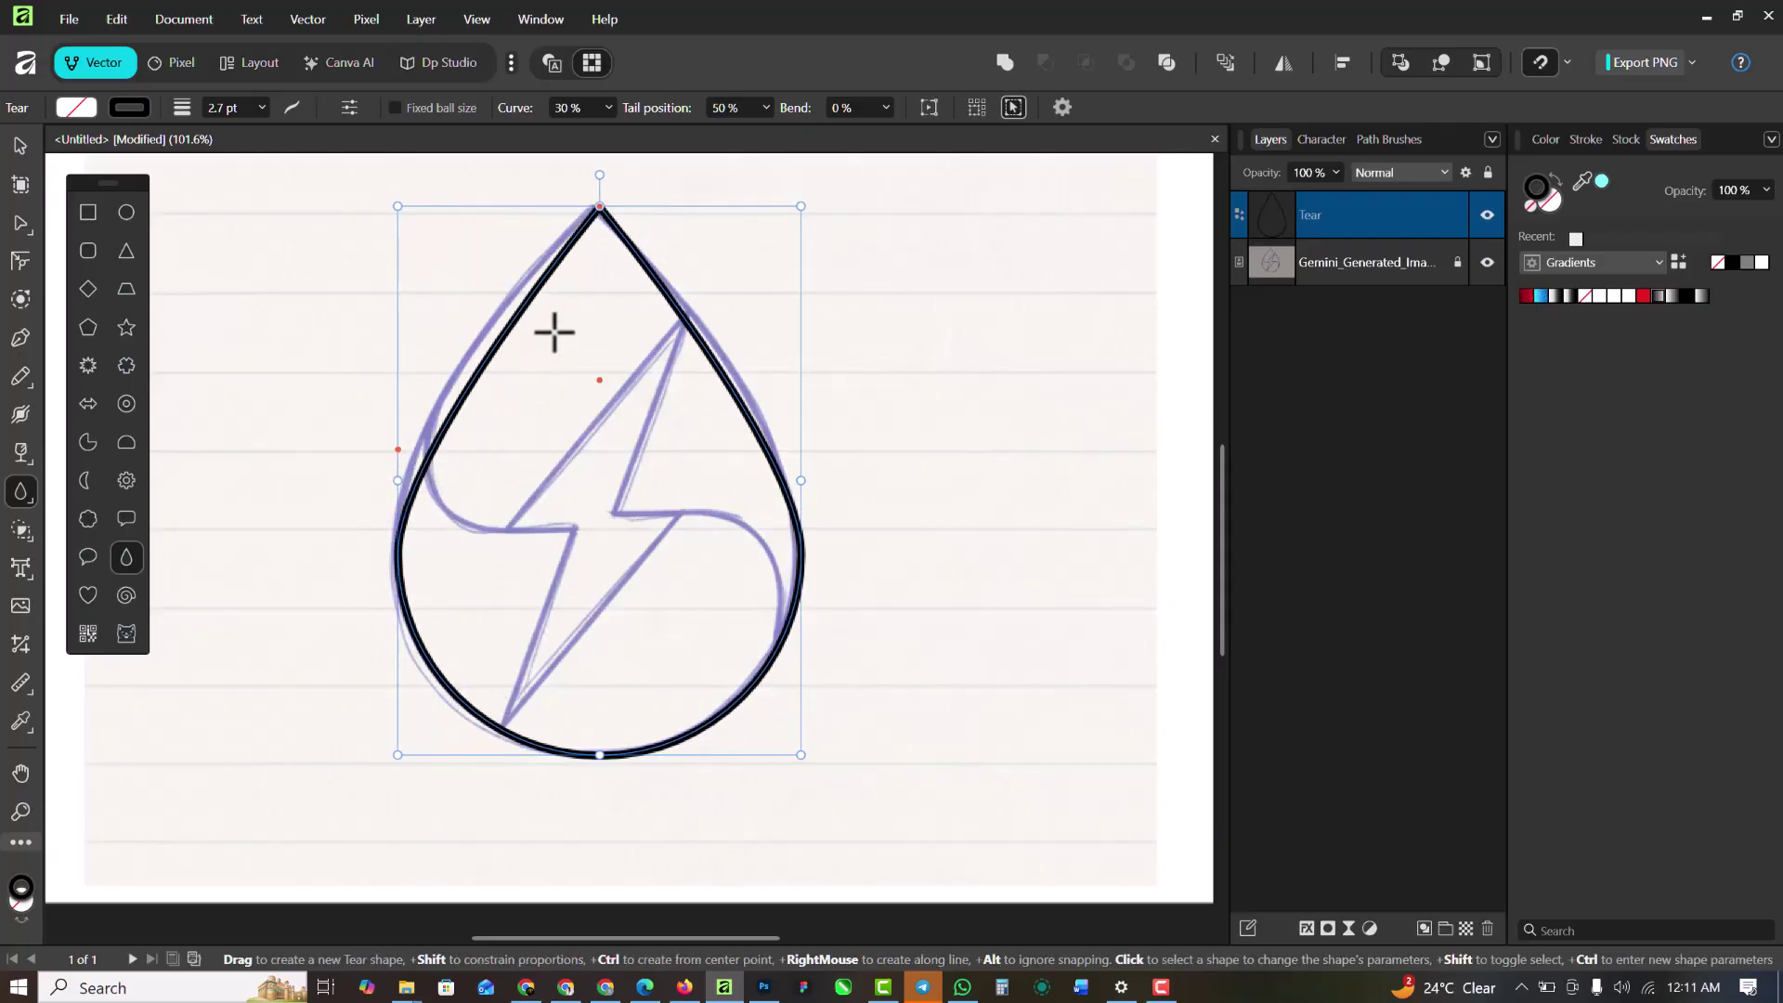
# Undo a stray tiny teardrop, return to the Move tool and fit the view
pyautogui.scroll(2, 597, 211)
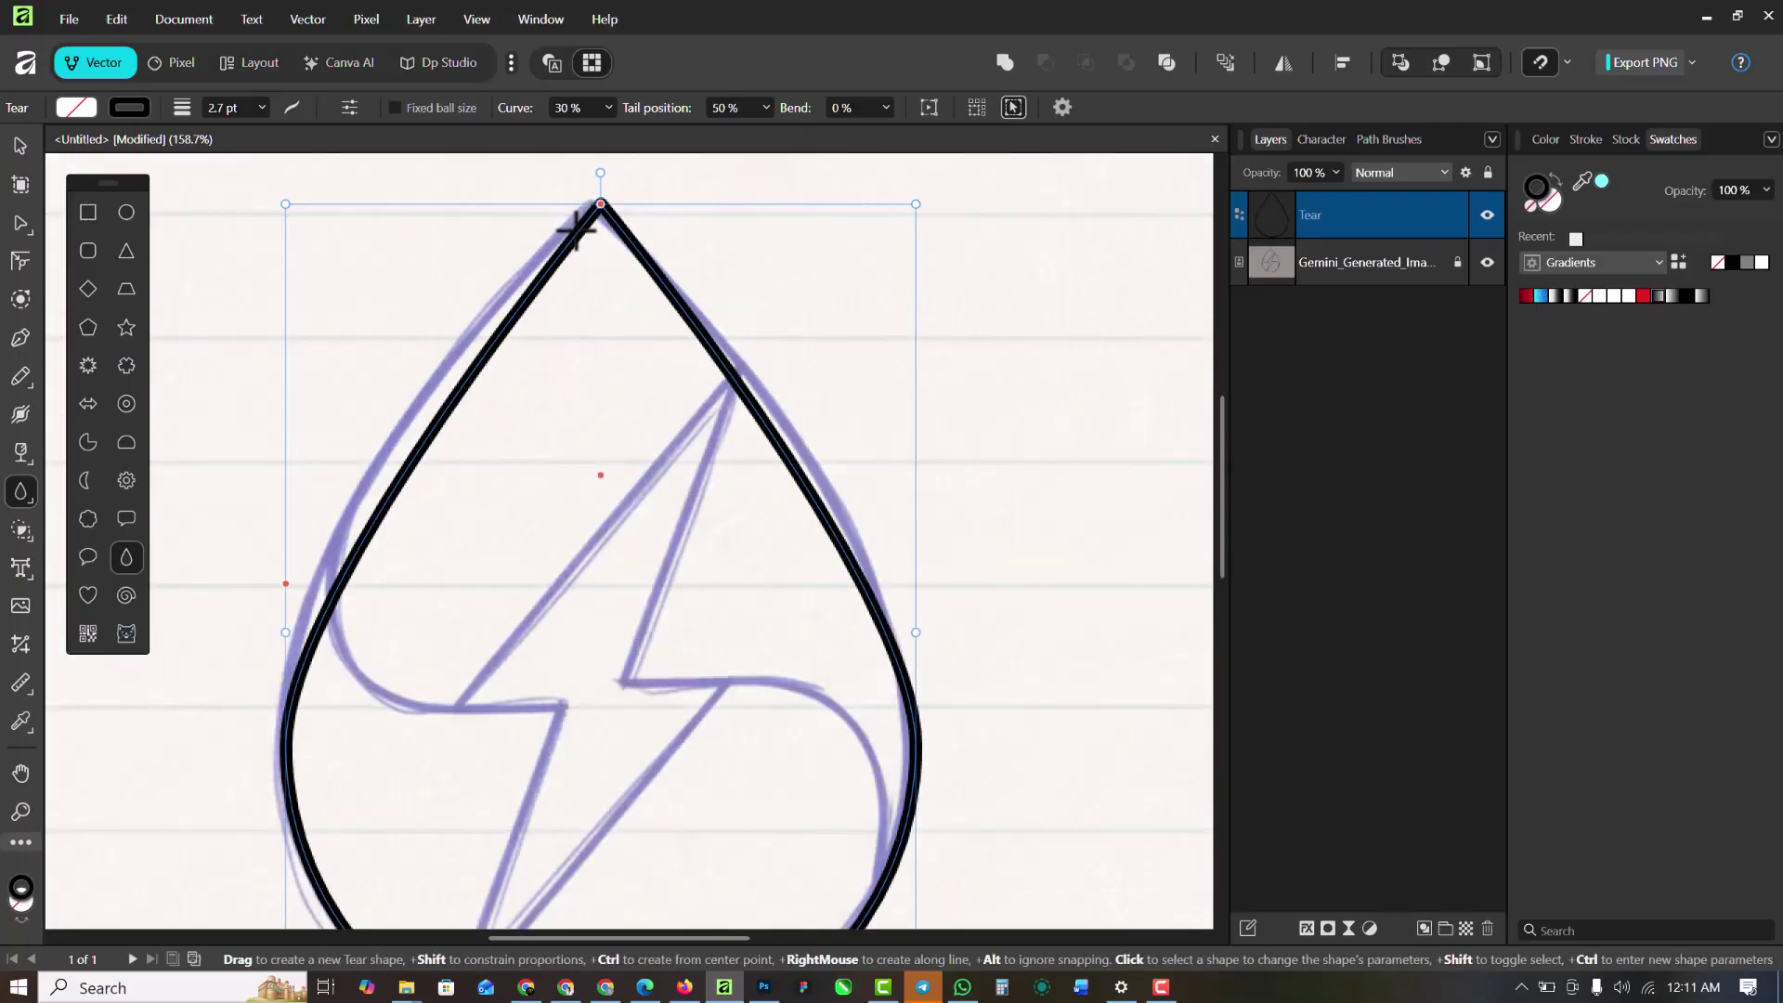
pyautogui.moveTo(570, 225); pyautogui.dragTo(571, 226)
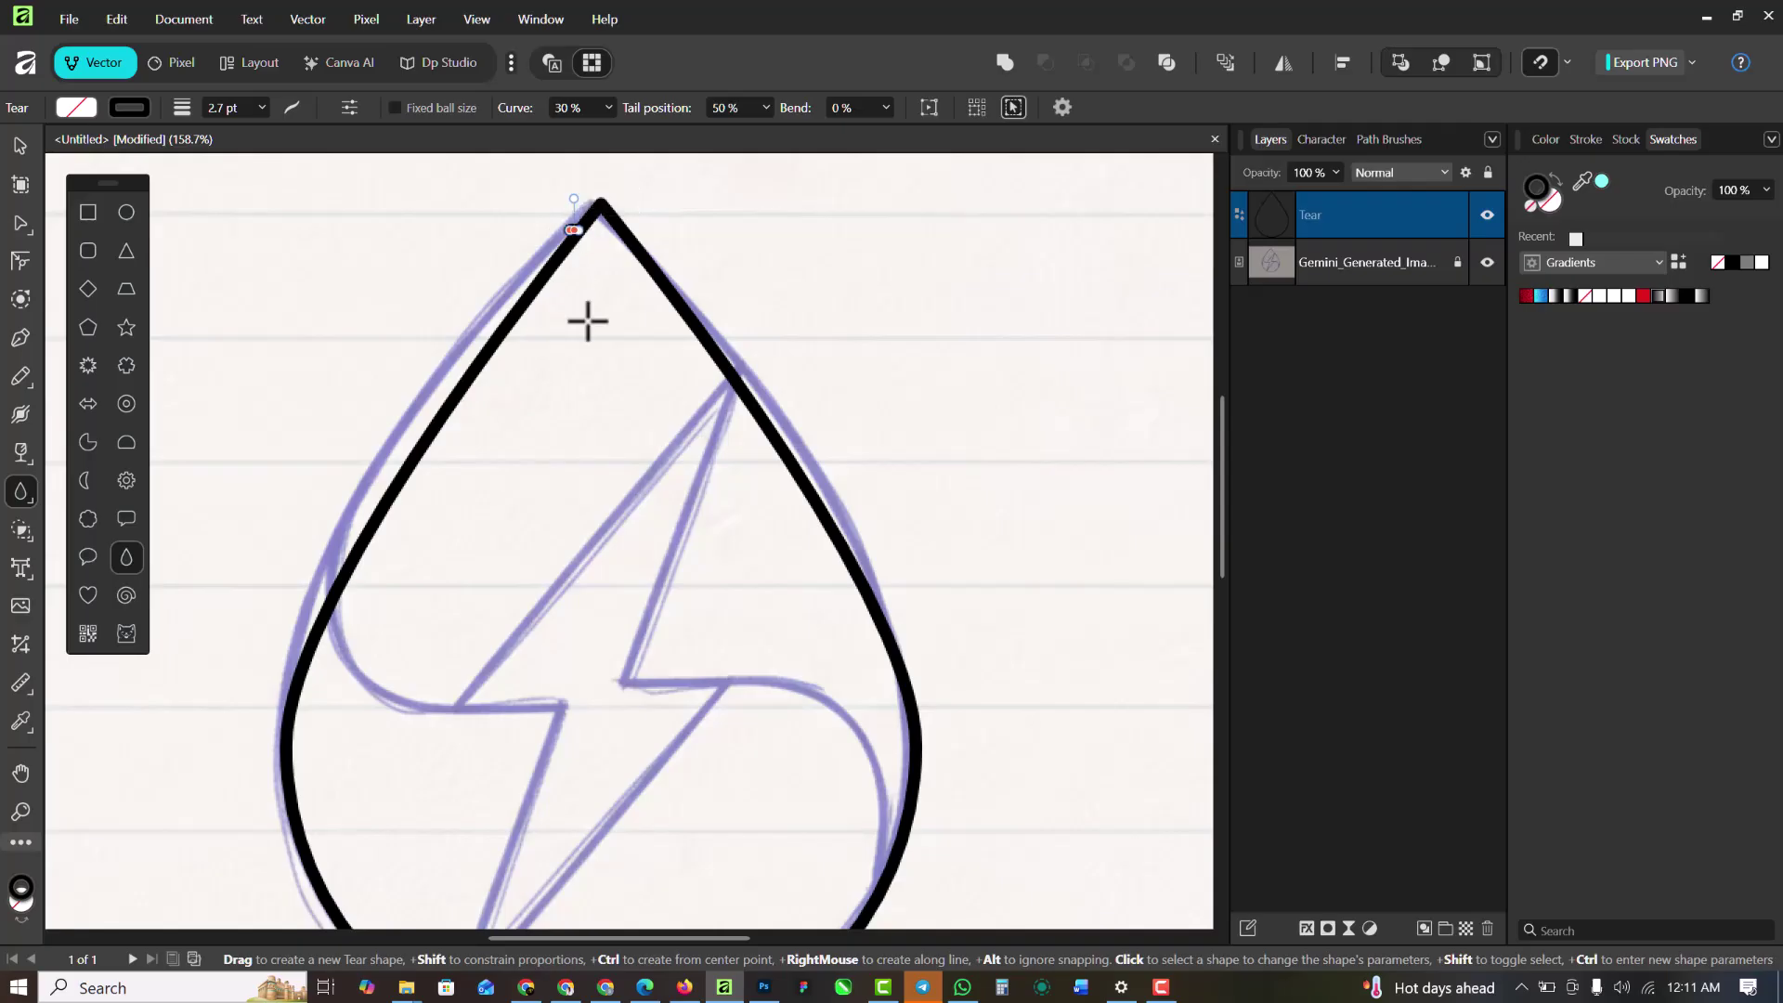
pyautogui.hotkey('ctrl', 'z')
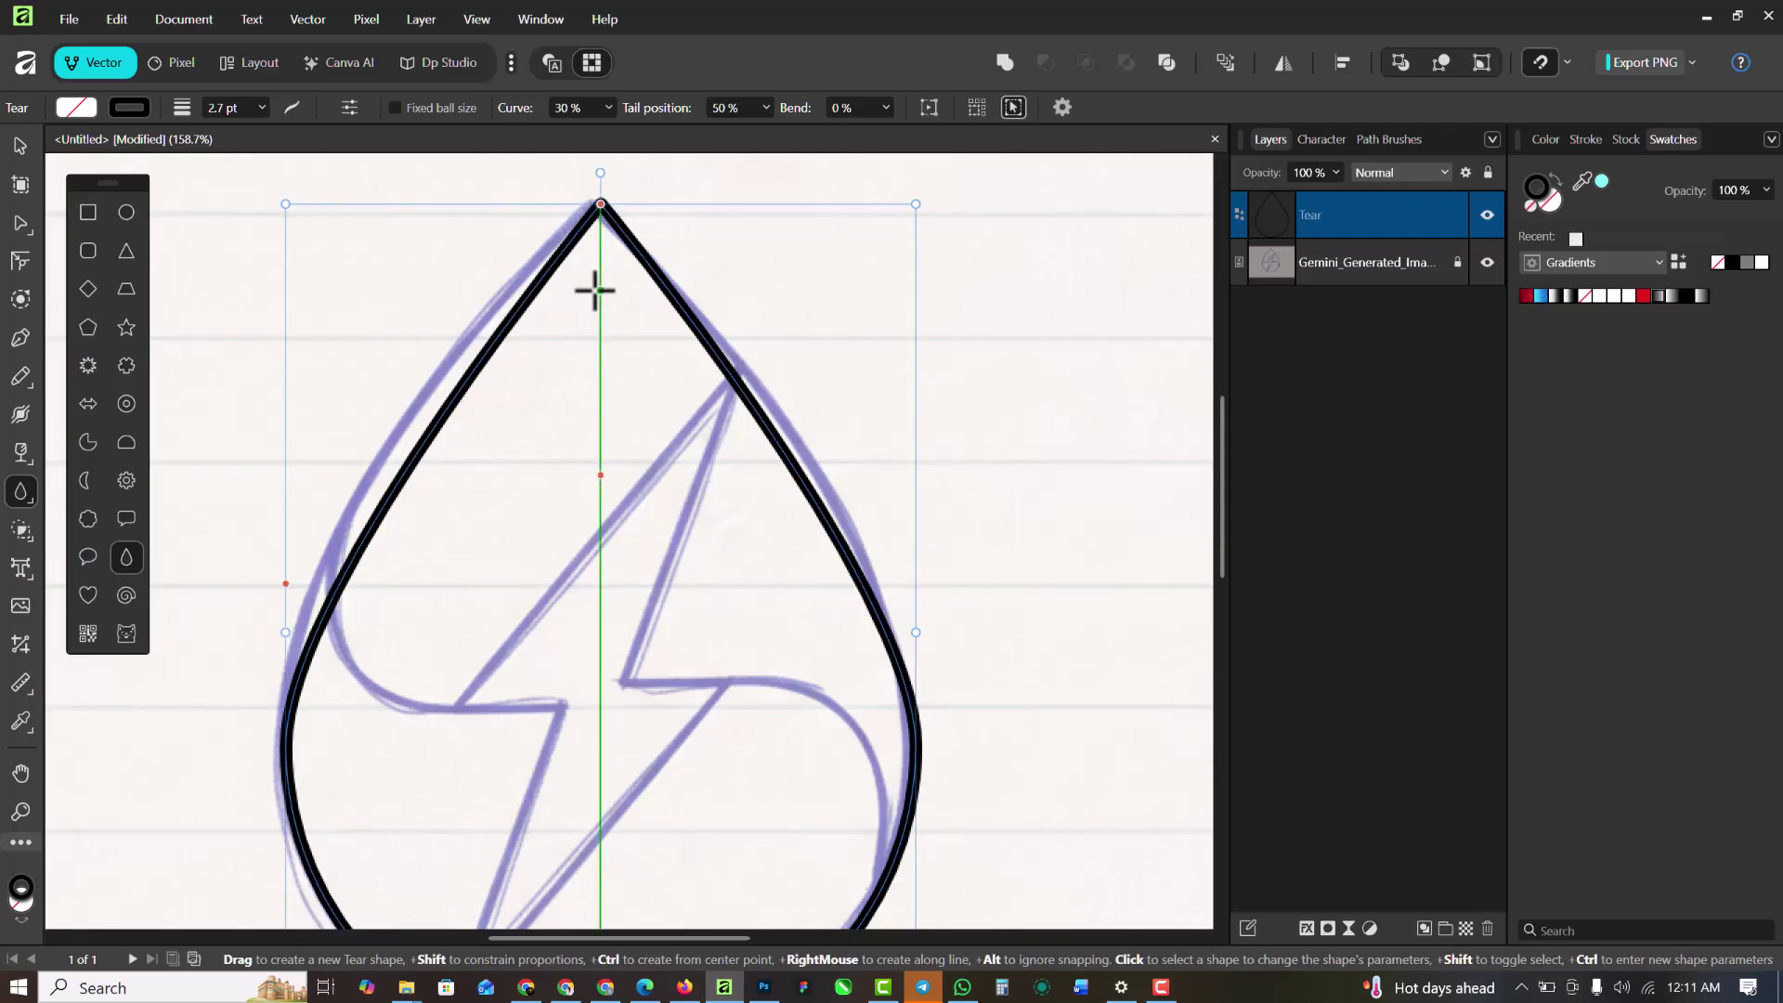
pyautogui.press('v')
pyautogui.hotkey('ctrl', '0')
# Trace the bolt's first edges with the Pen, from its left corner down to the drop's bottom
pyautogui.click(21, 340)
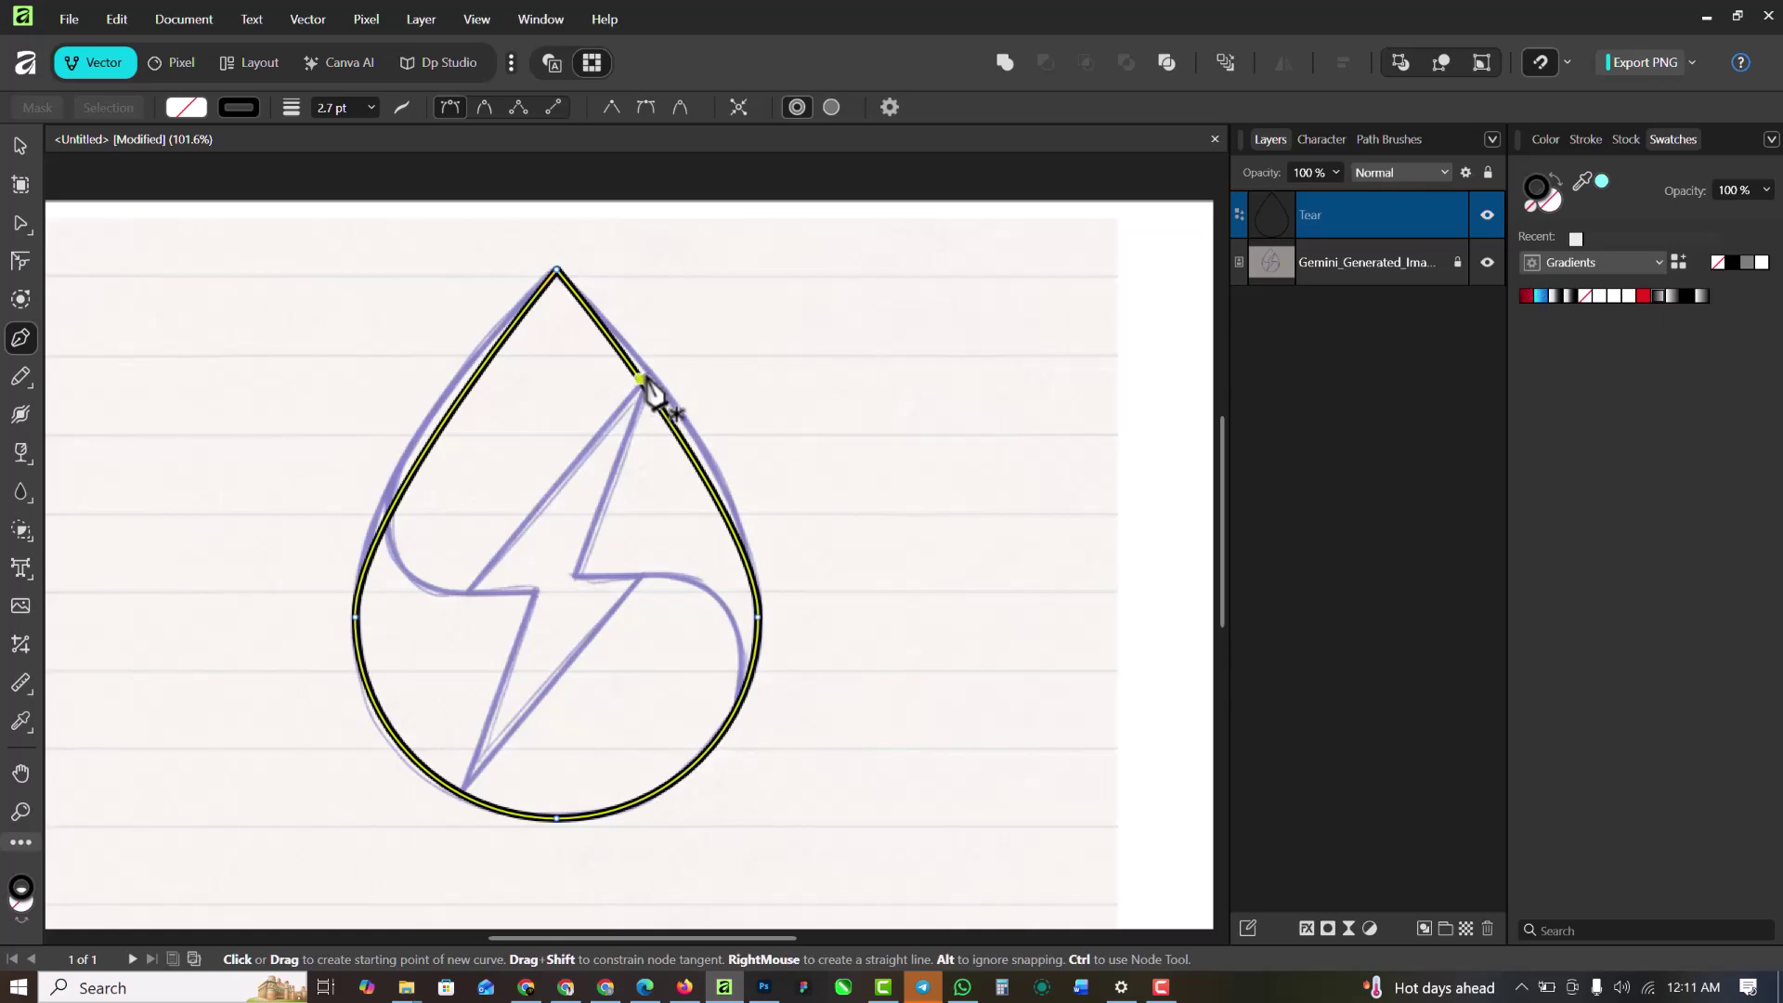
pyautogui.click(647, 373)
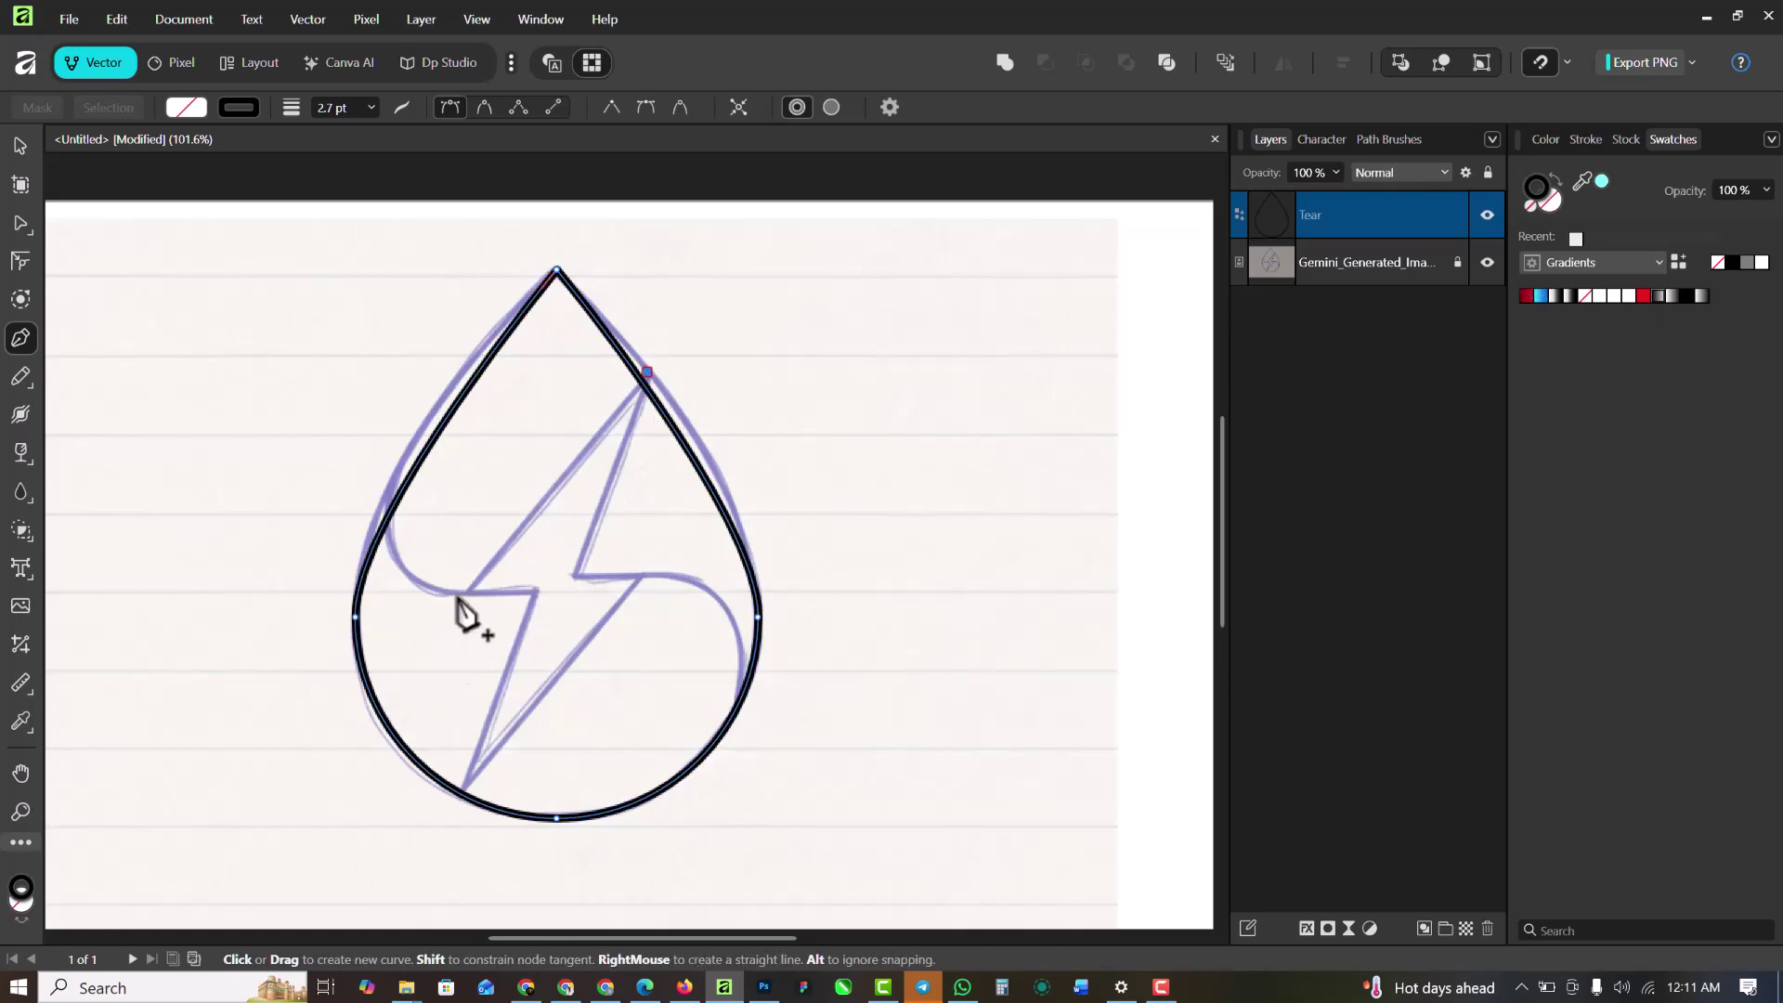
pyautogui.click(466, 583)
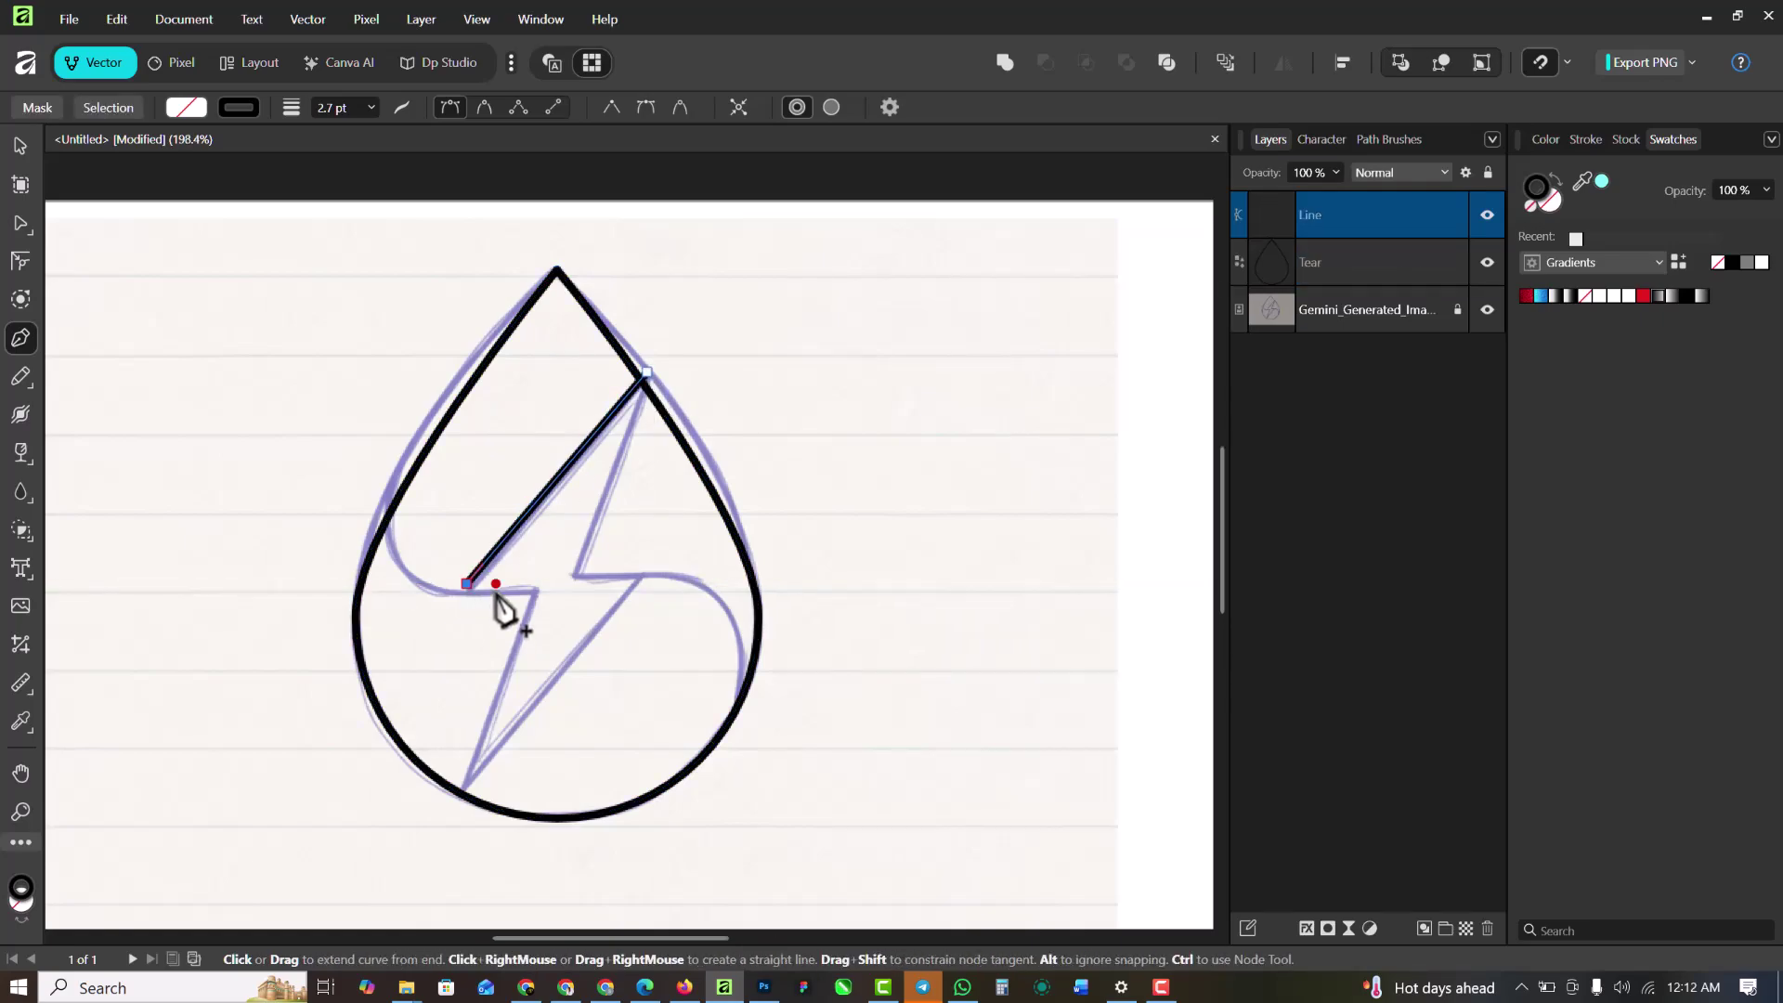
pyautogui.scroll(4, 496, 589)
pyautogui.hotkey('ctrl', 'z')
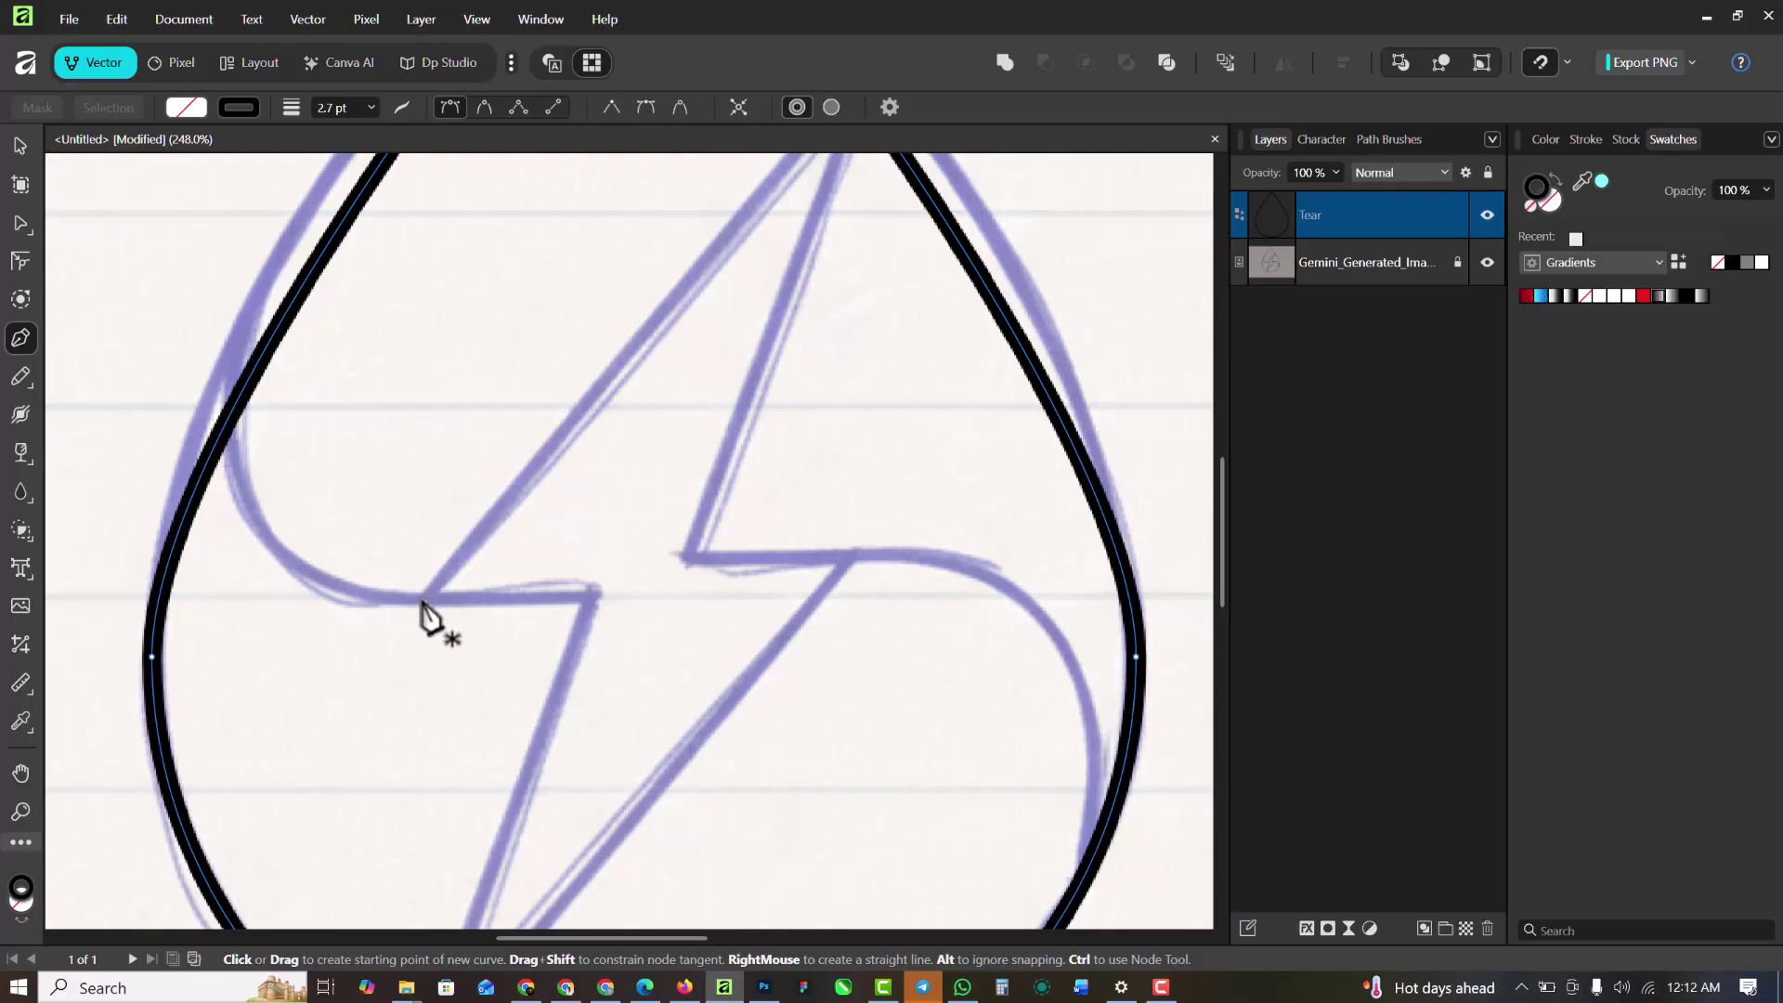
pyautogui.click(422, 601)
pyautogui.scroll(-2, 426, 624)
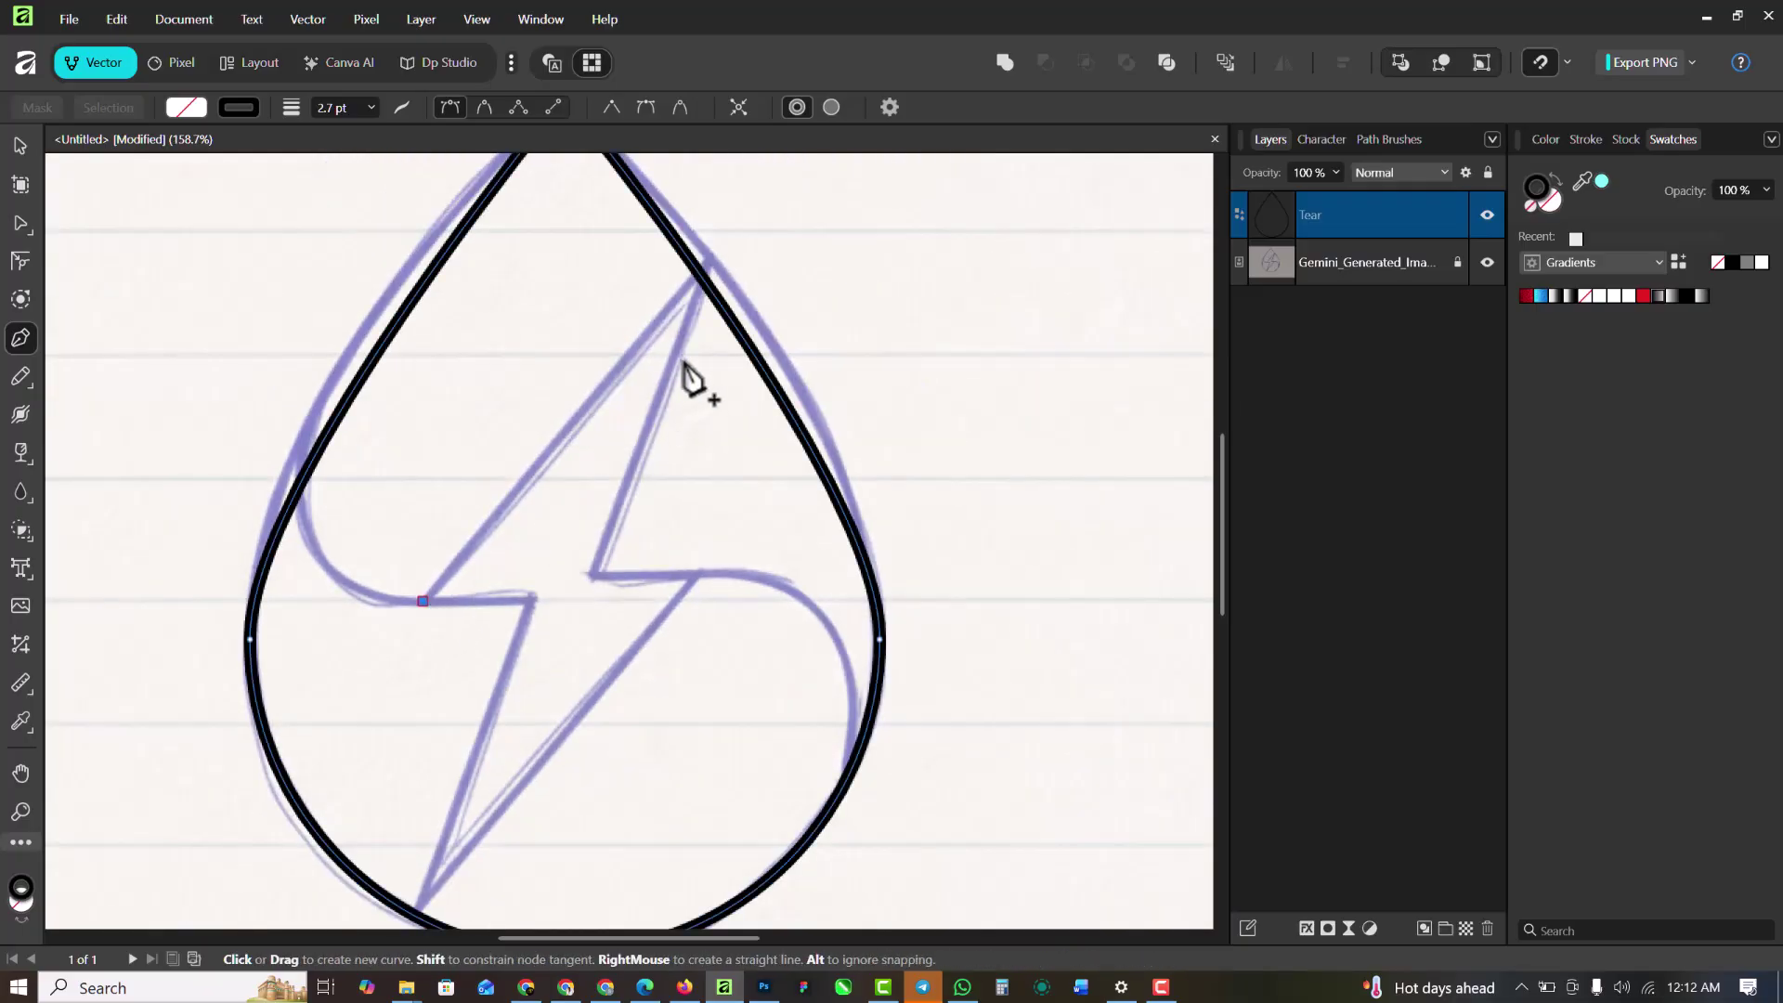
pyautogui.click(713, 251)
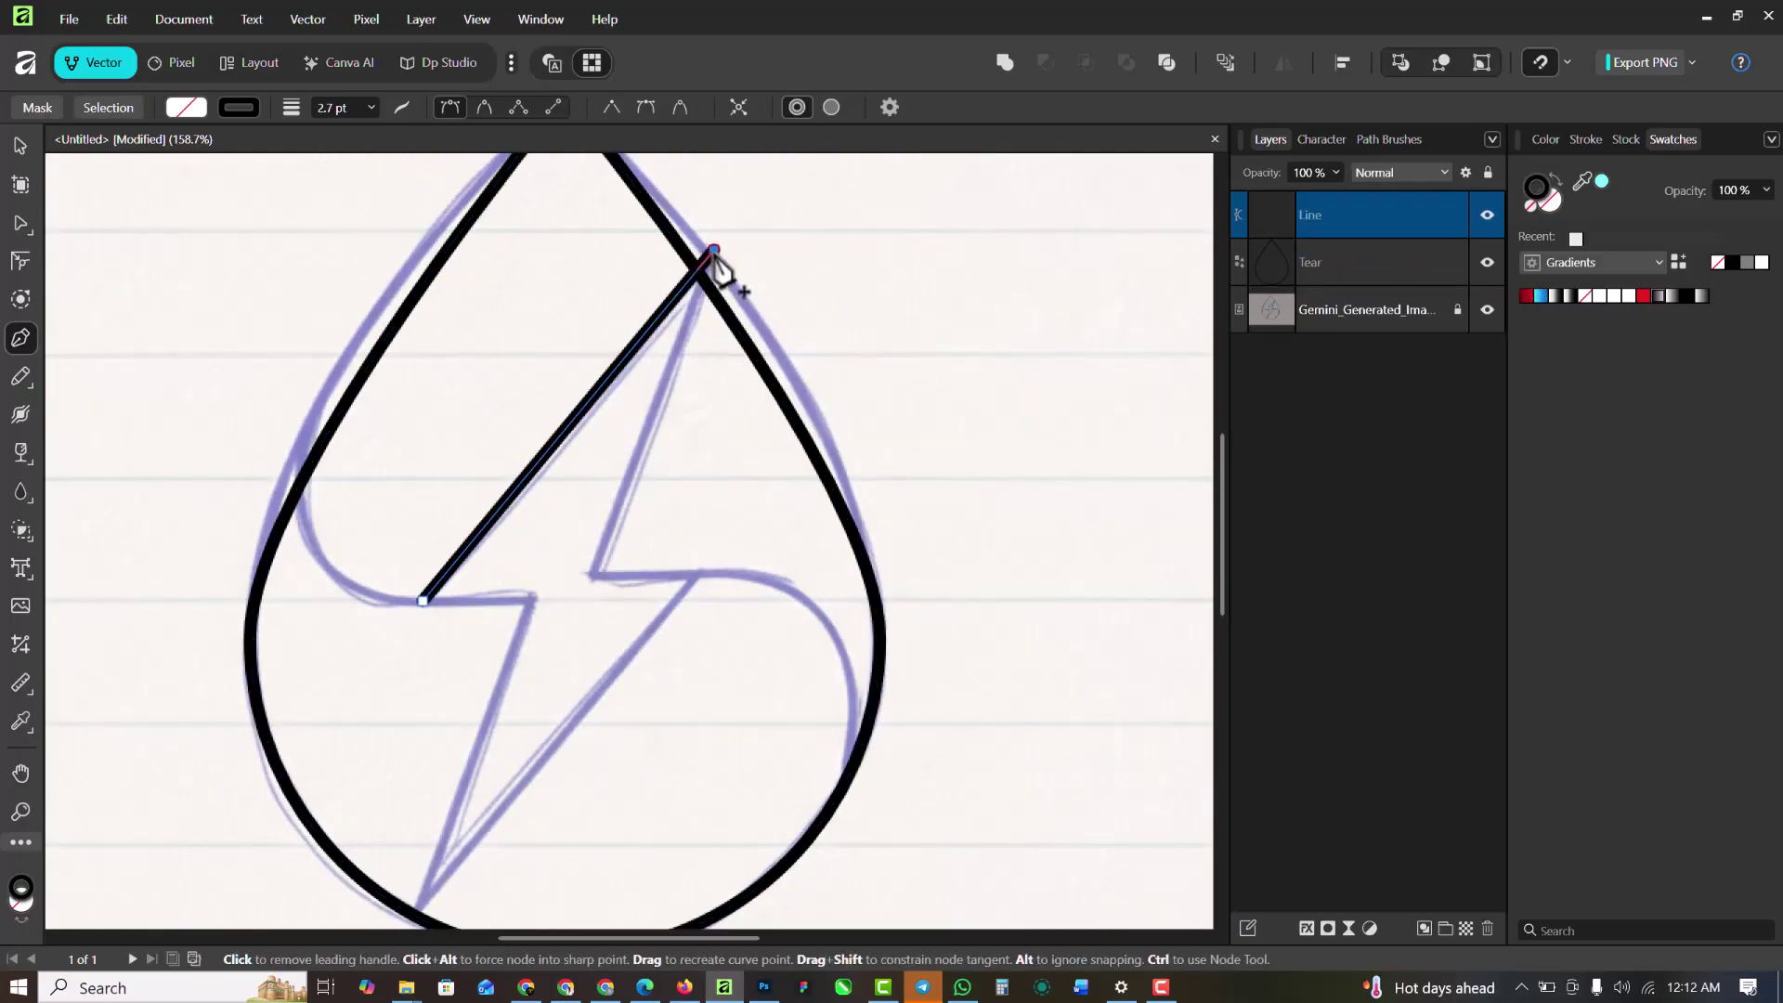
pyautogui.click(594, 567)
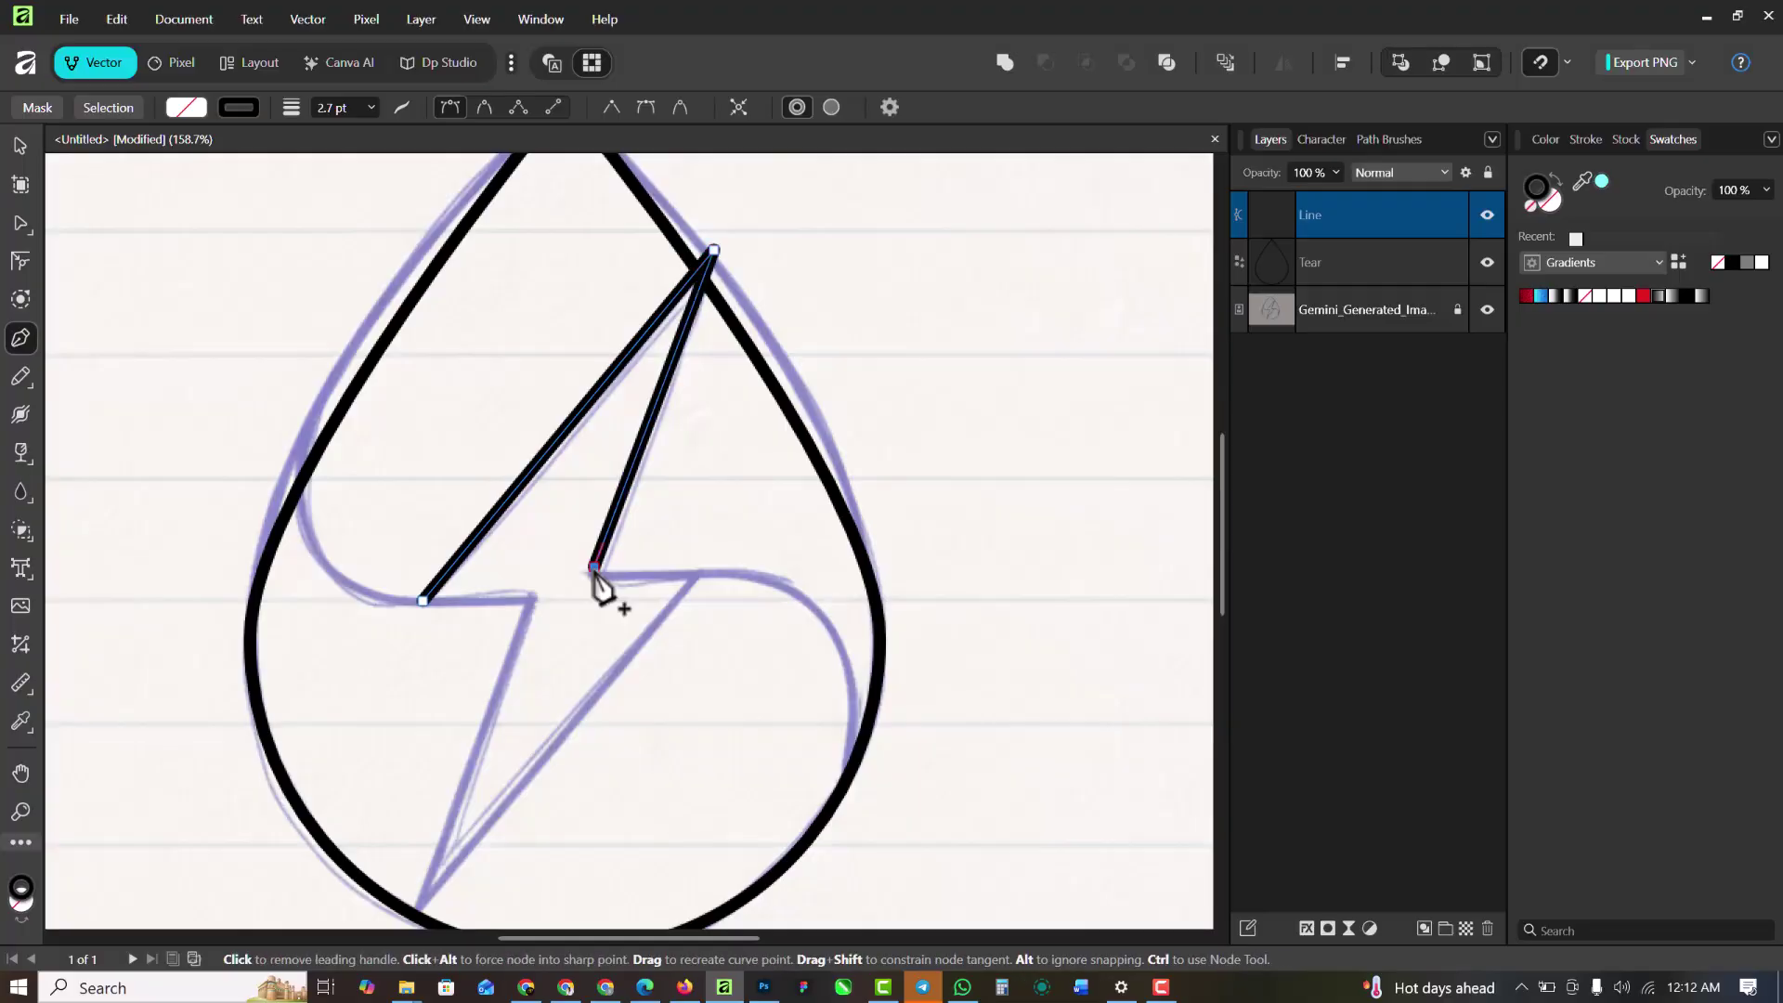
pyautogui.click(703, 573)
pyautogui.scroll(-3, 703, 585)
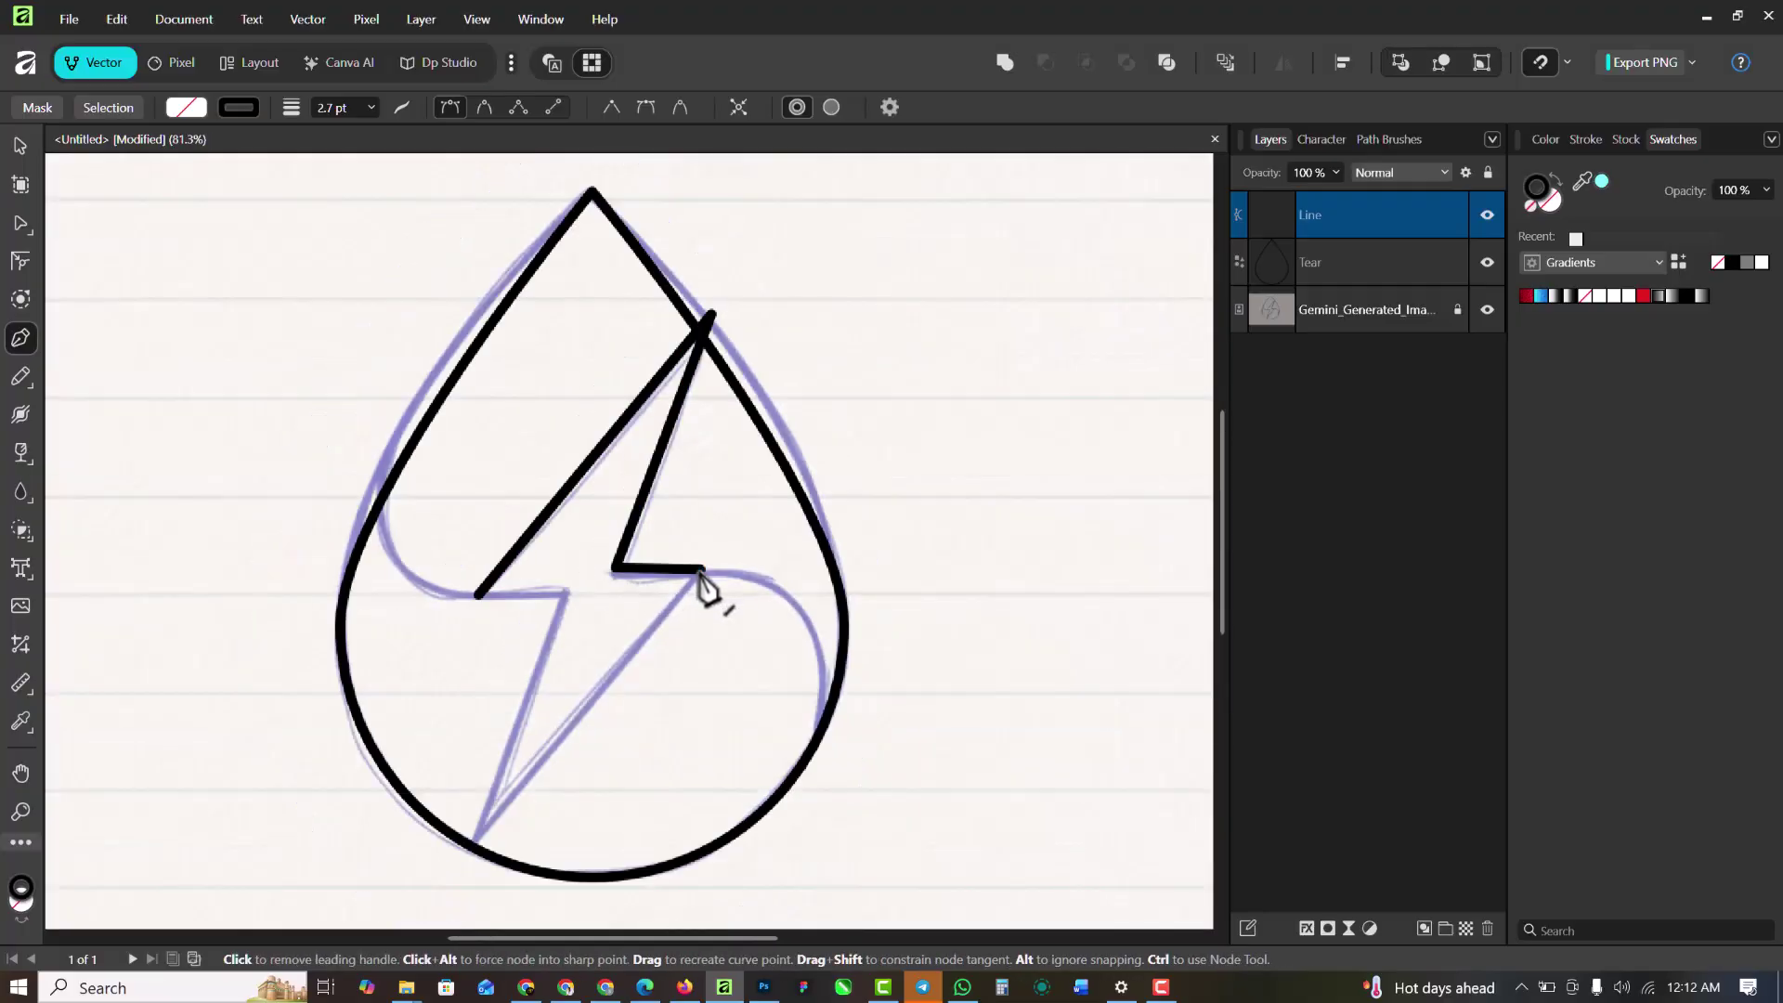
pyautogui.scroll(3, 557, 776)
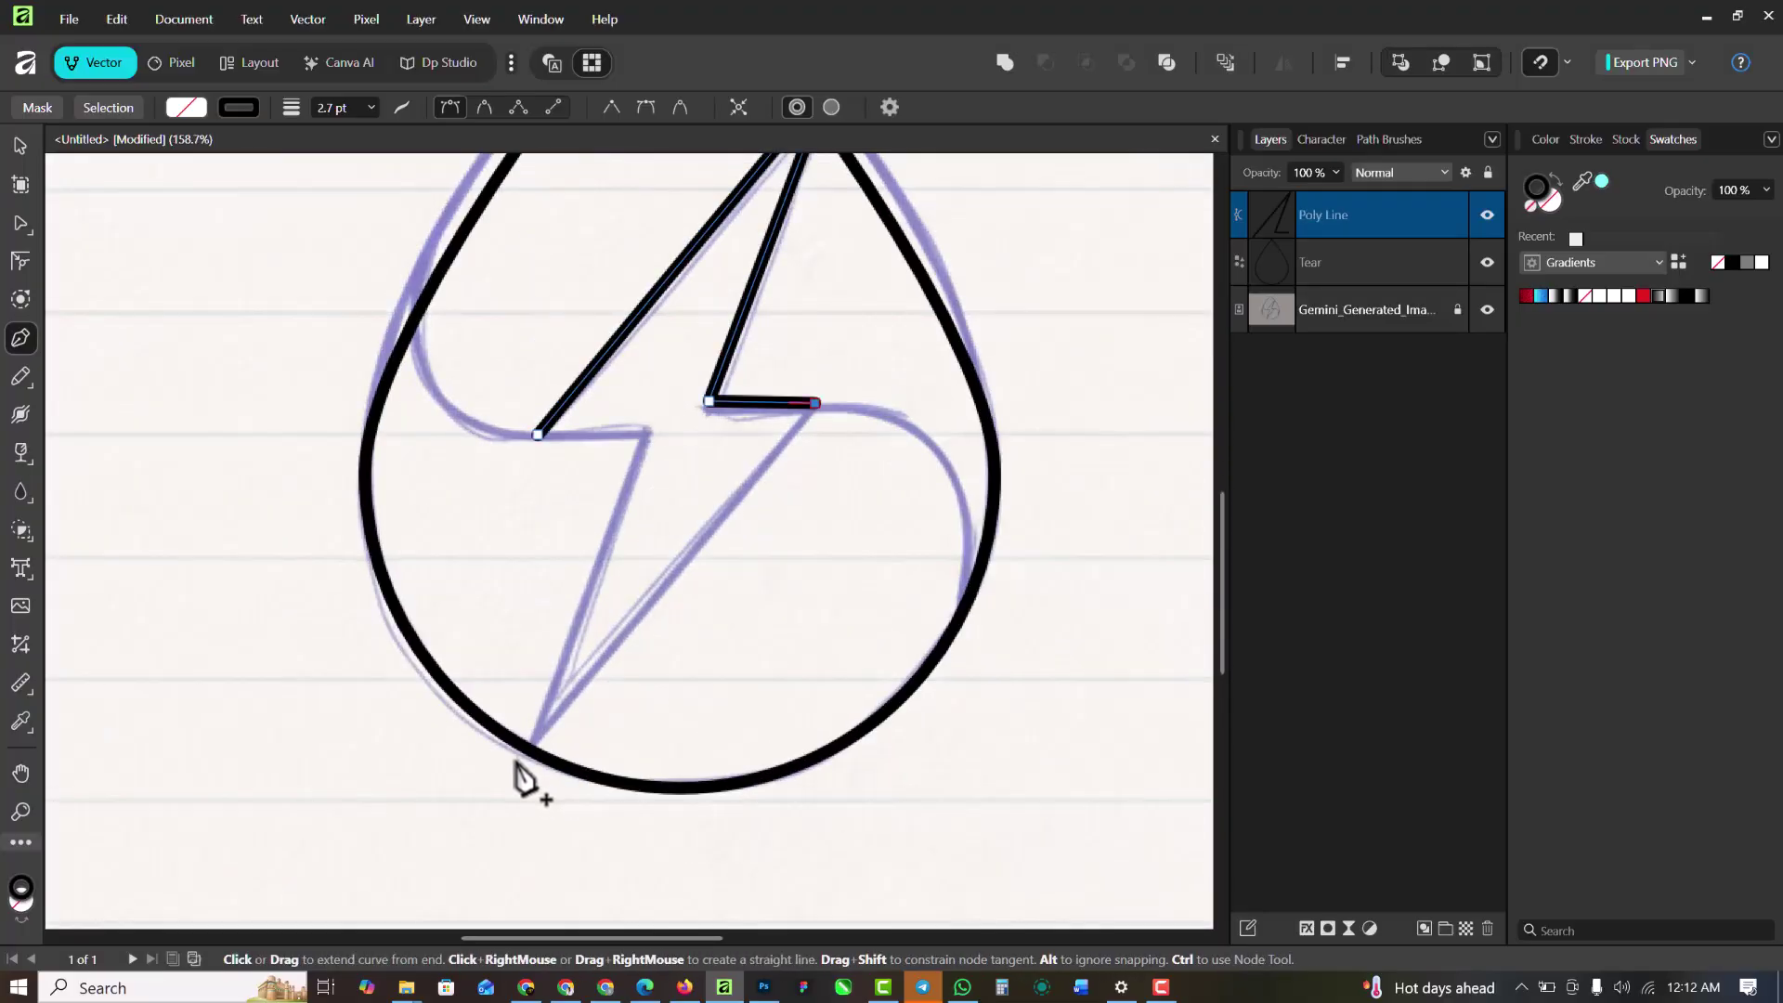
pyautogui.click(516, 759)
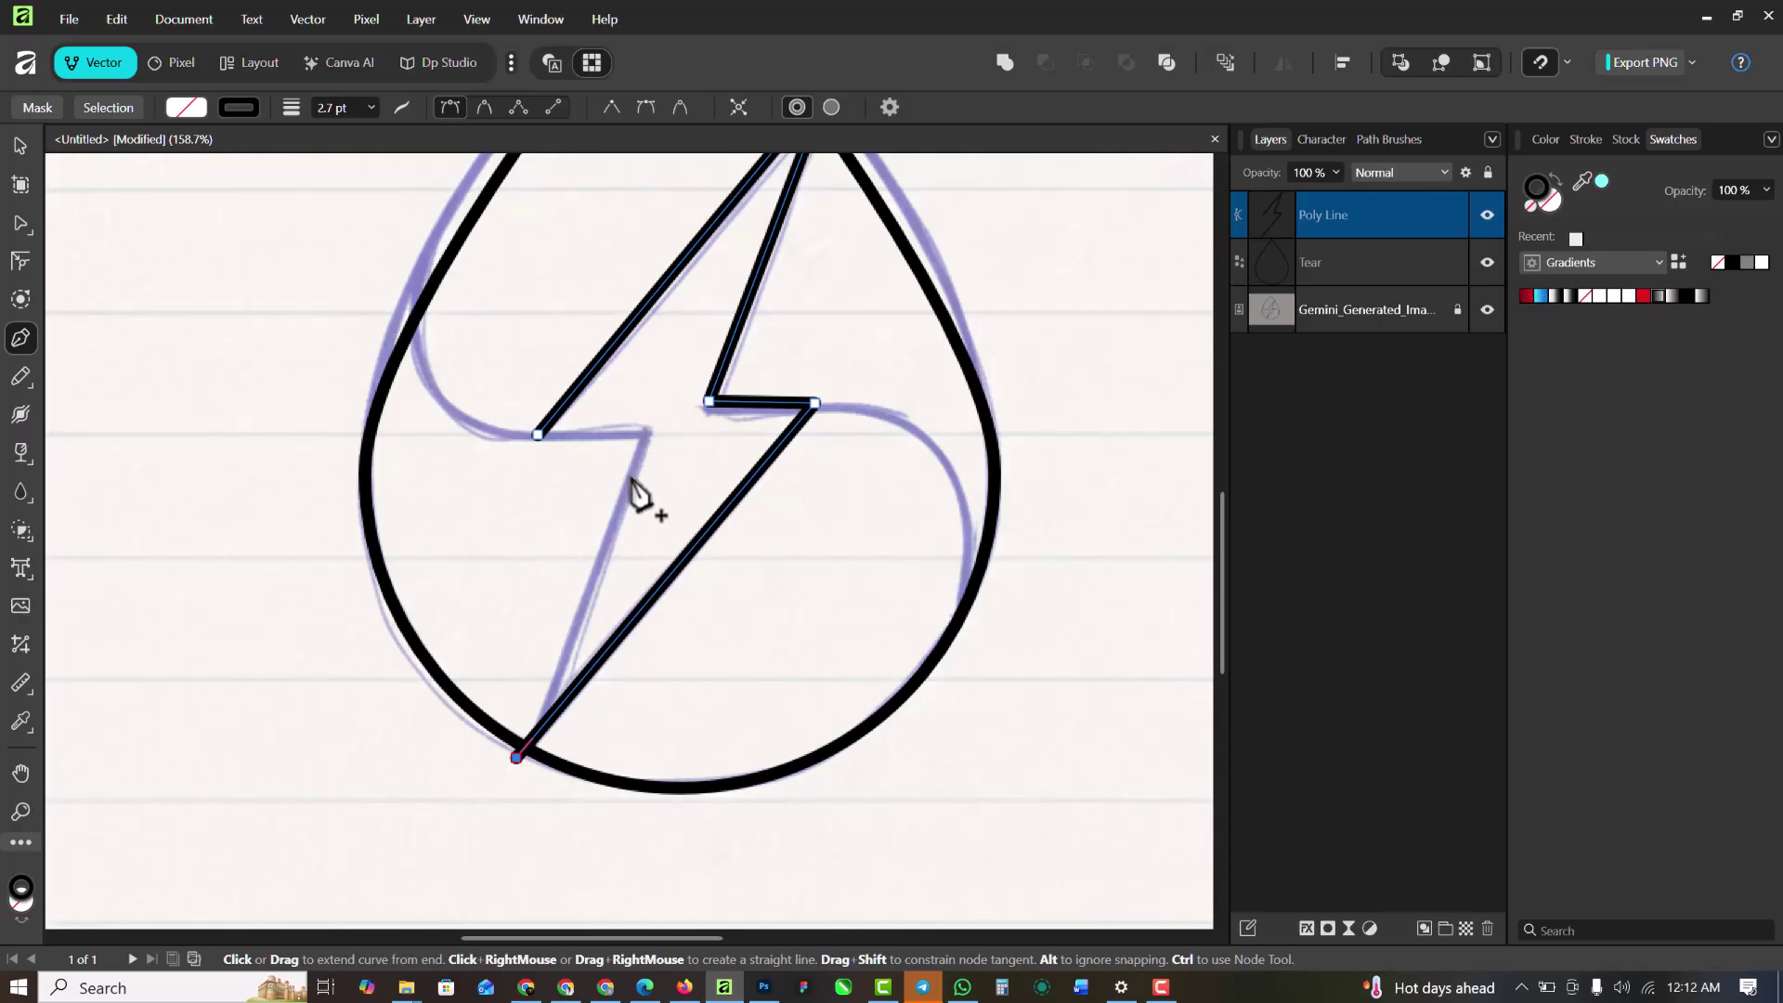
# Add the bolt's crossbar corner and close the Poly Line at its starting node
pyautogui.click(649, 421)
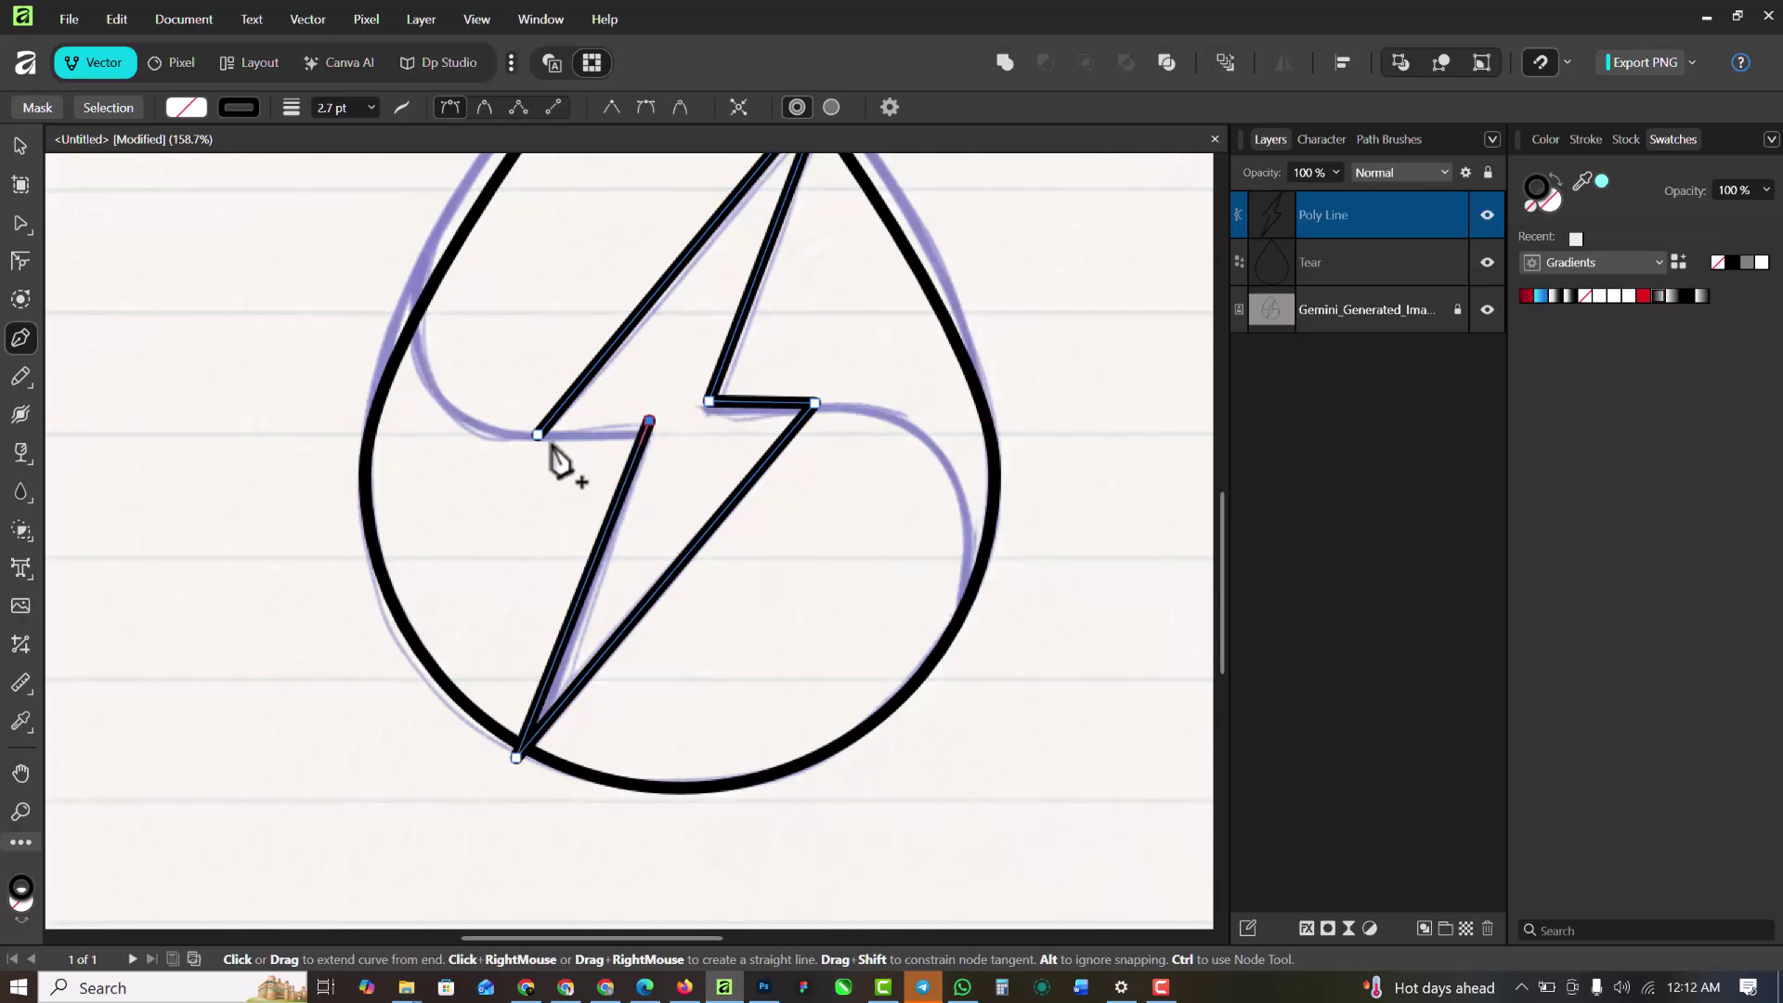
pyautogui.hotkey('ctrl', 'z')
pyautogui.scroll(3, 560, 441)
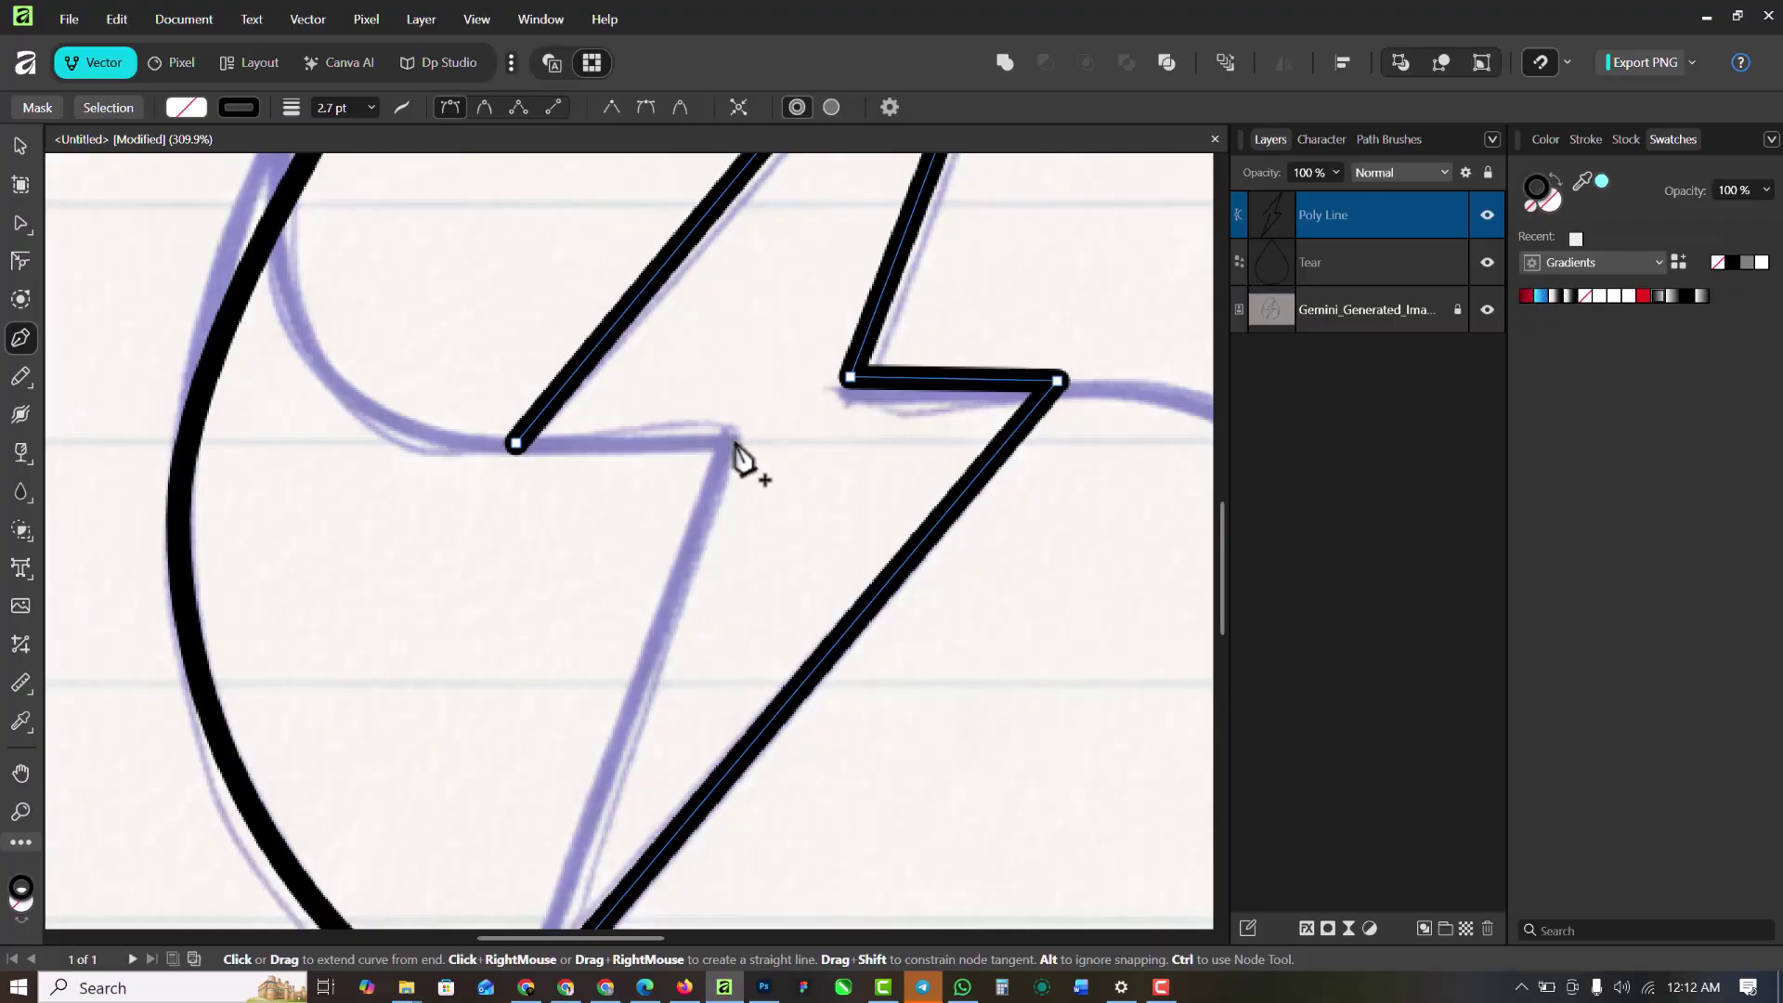
pyautogui.click(734, 439)
pyautogui.click(516, 444)
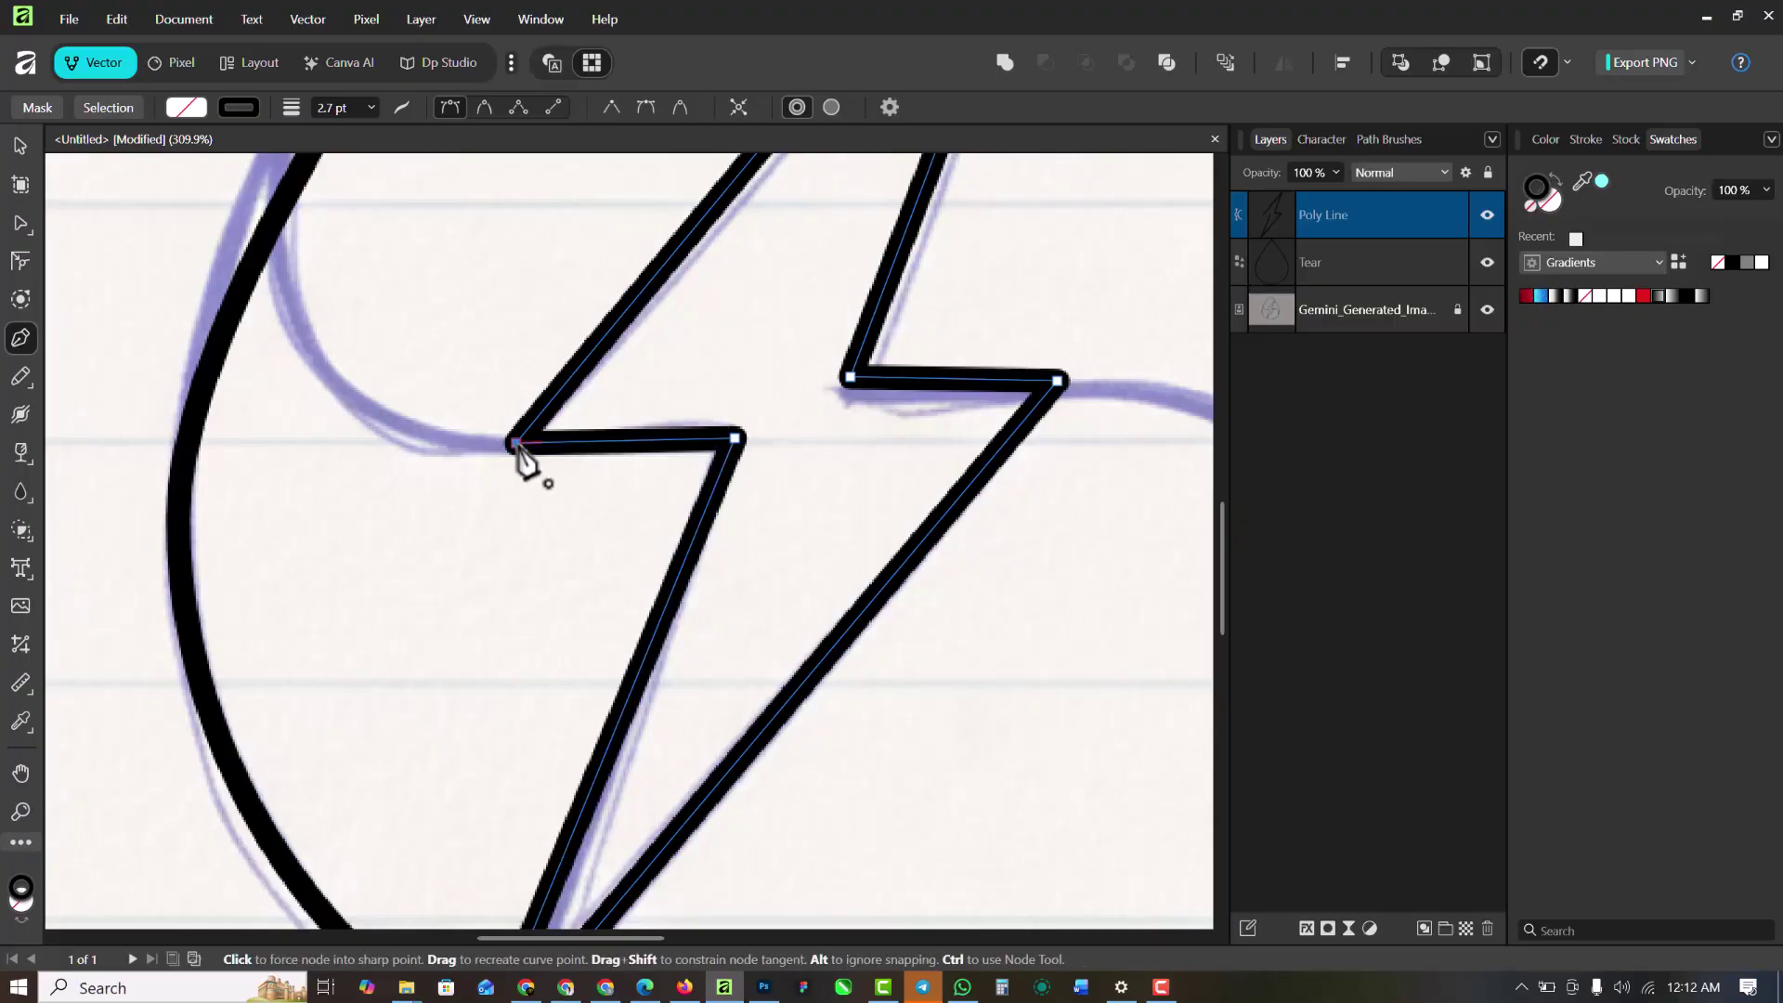
pyautogui.scroll(-6, 662, 438)
pyautogui.scroll(2, 709, 457)
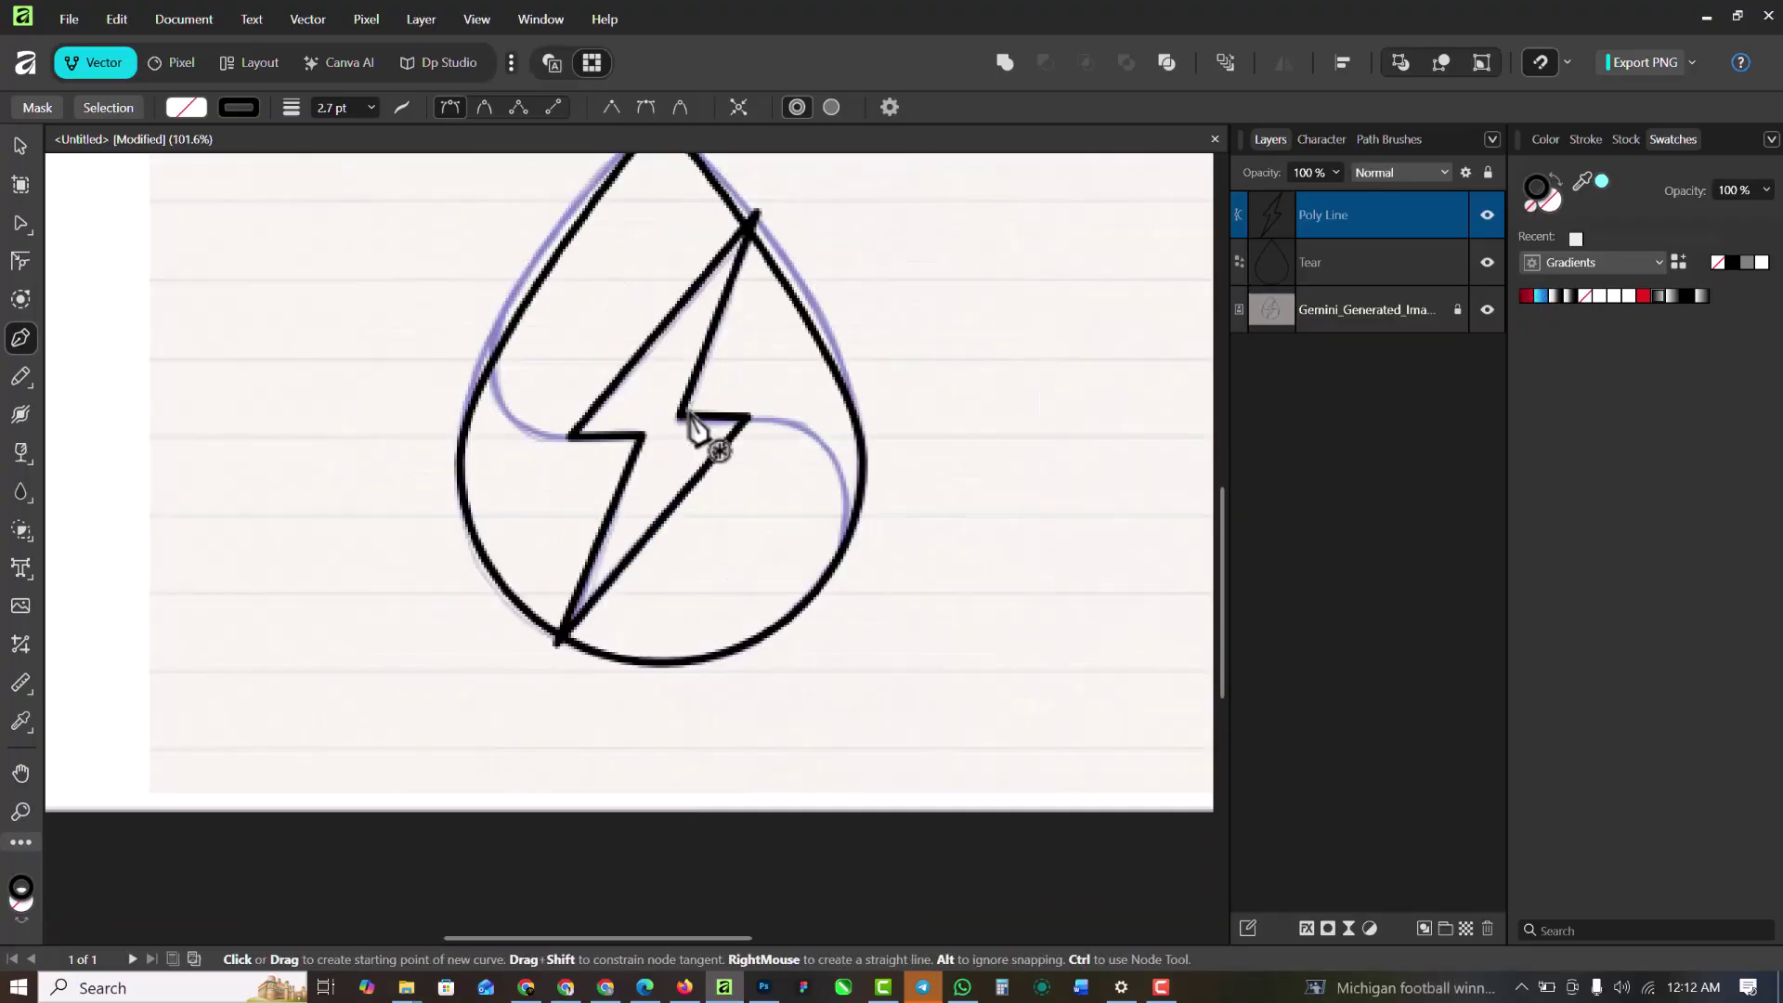
pyautogui.scroll(-1, 561, 585)
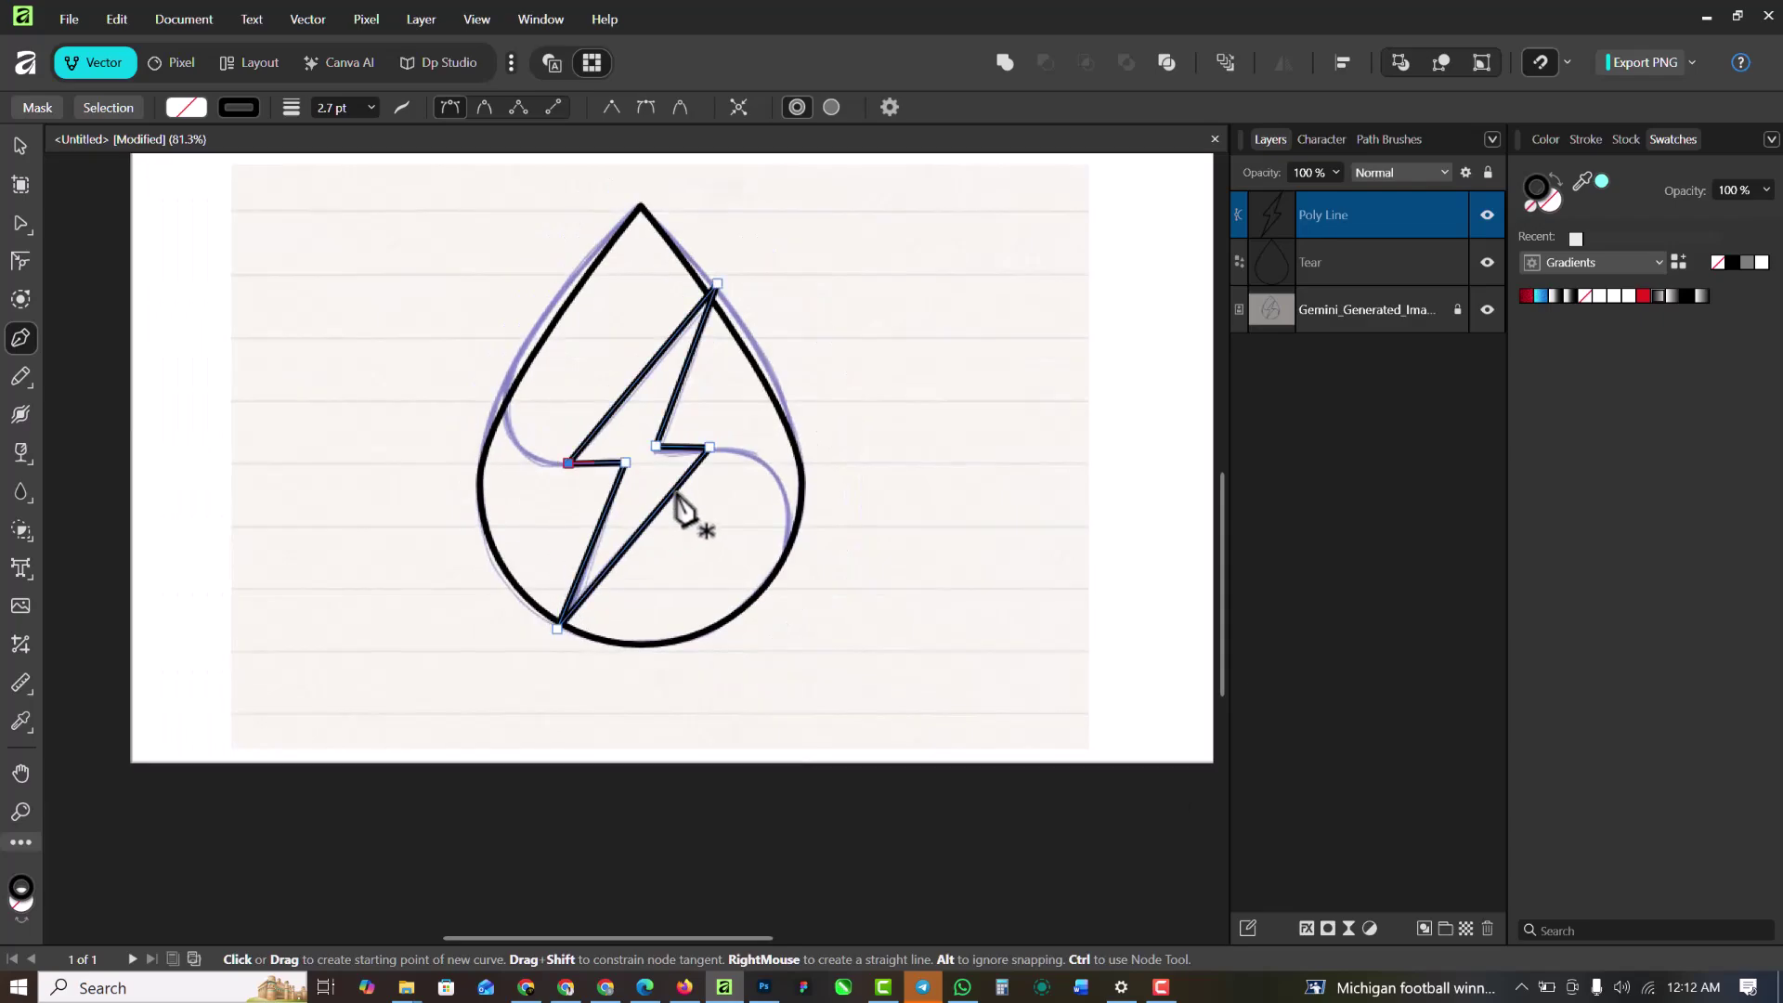
pyautogui.scroll(1, 710, 479)
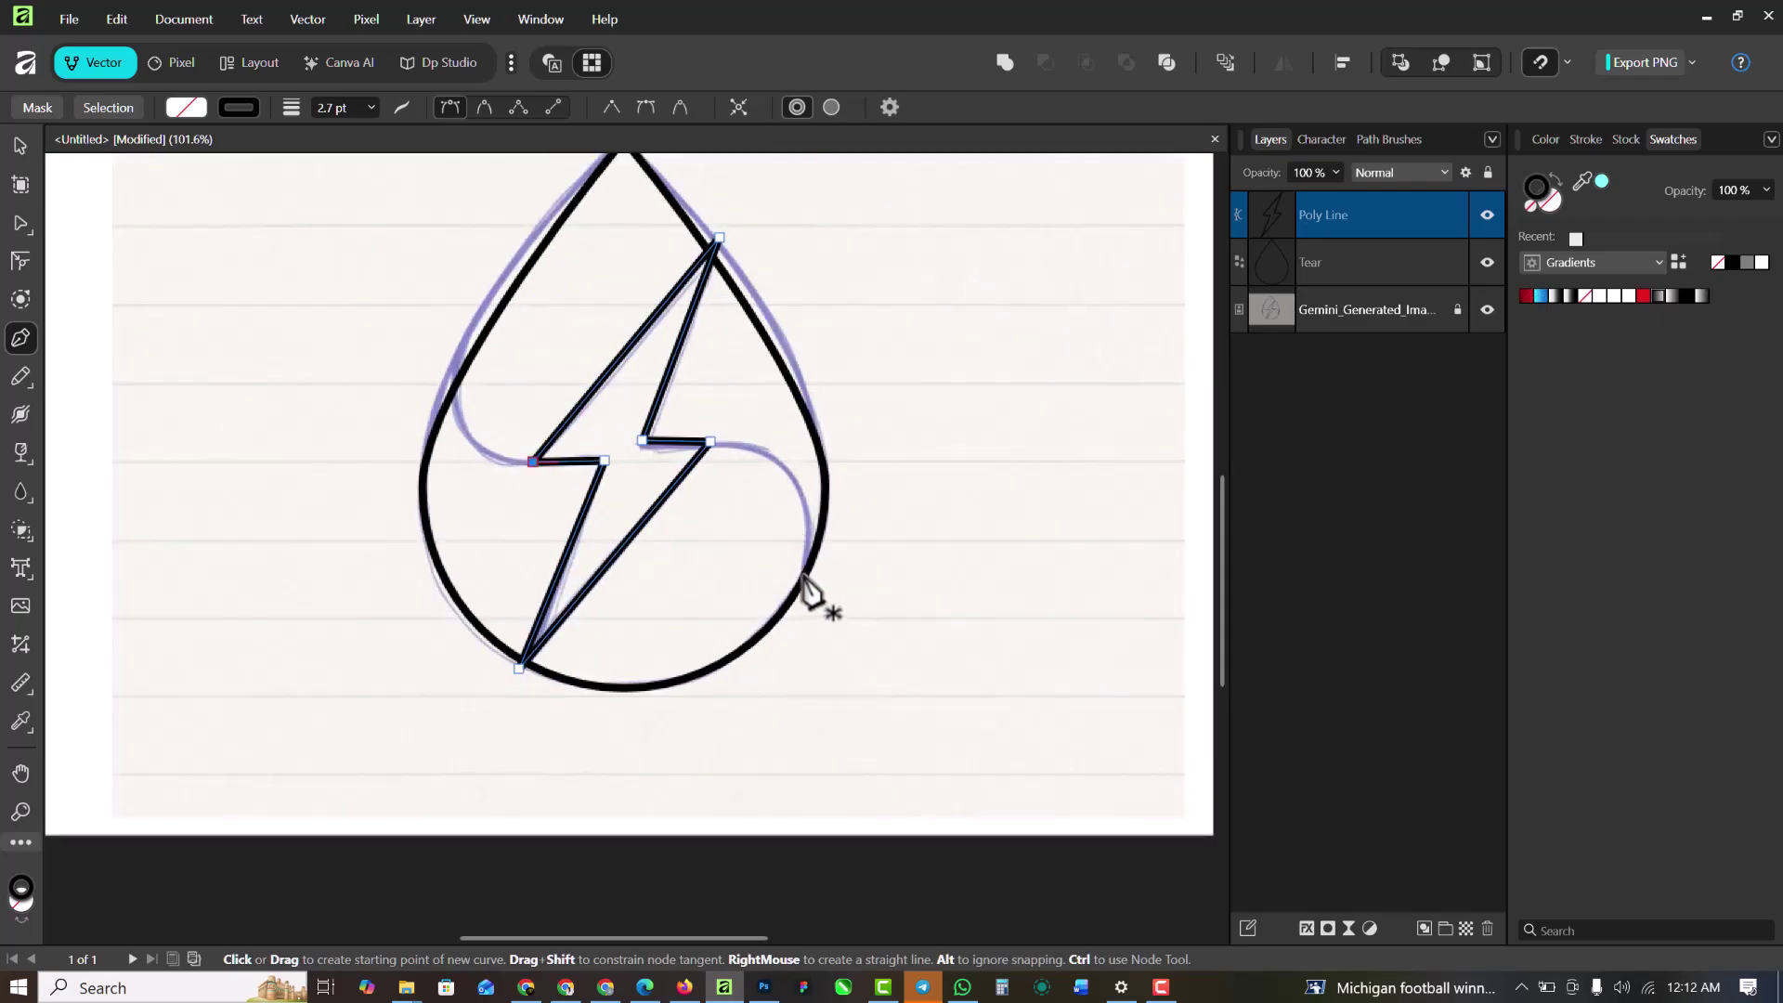
# Deselect the finished bolt and start a new pen curve at its right corner
pyautogui.click(19, 142)
pyautogui.click(337, 364)
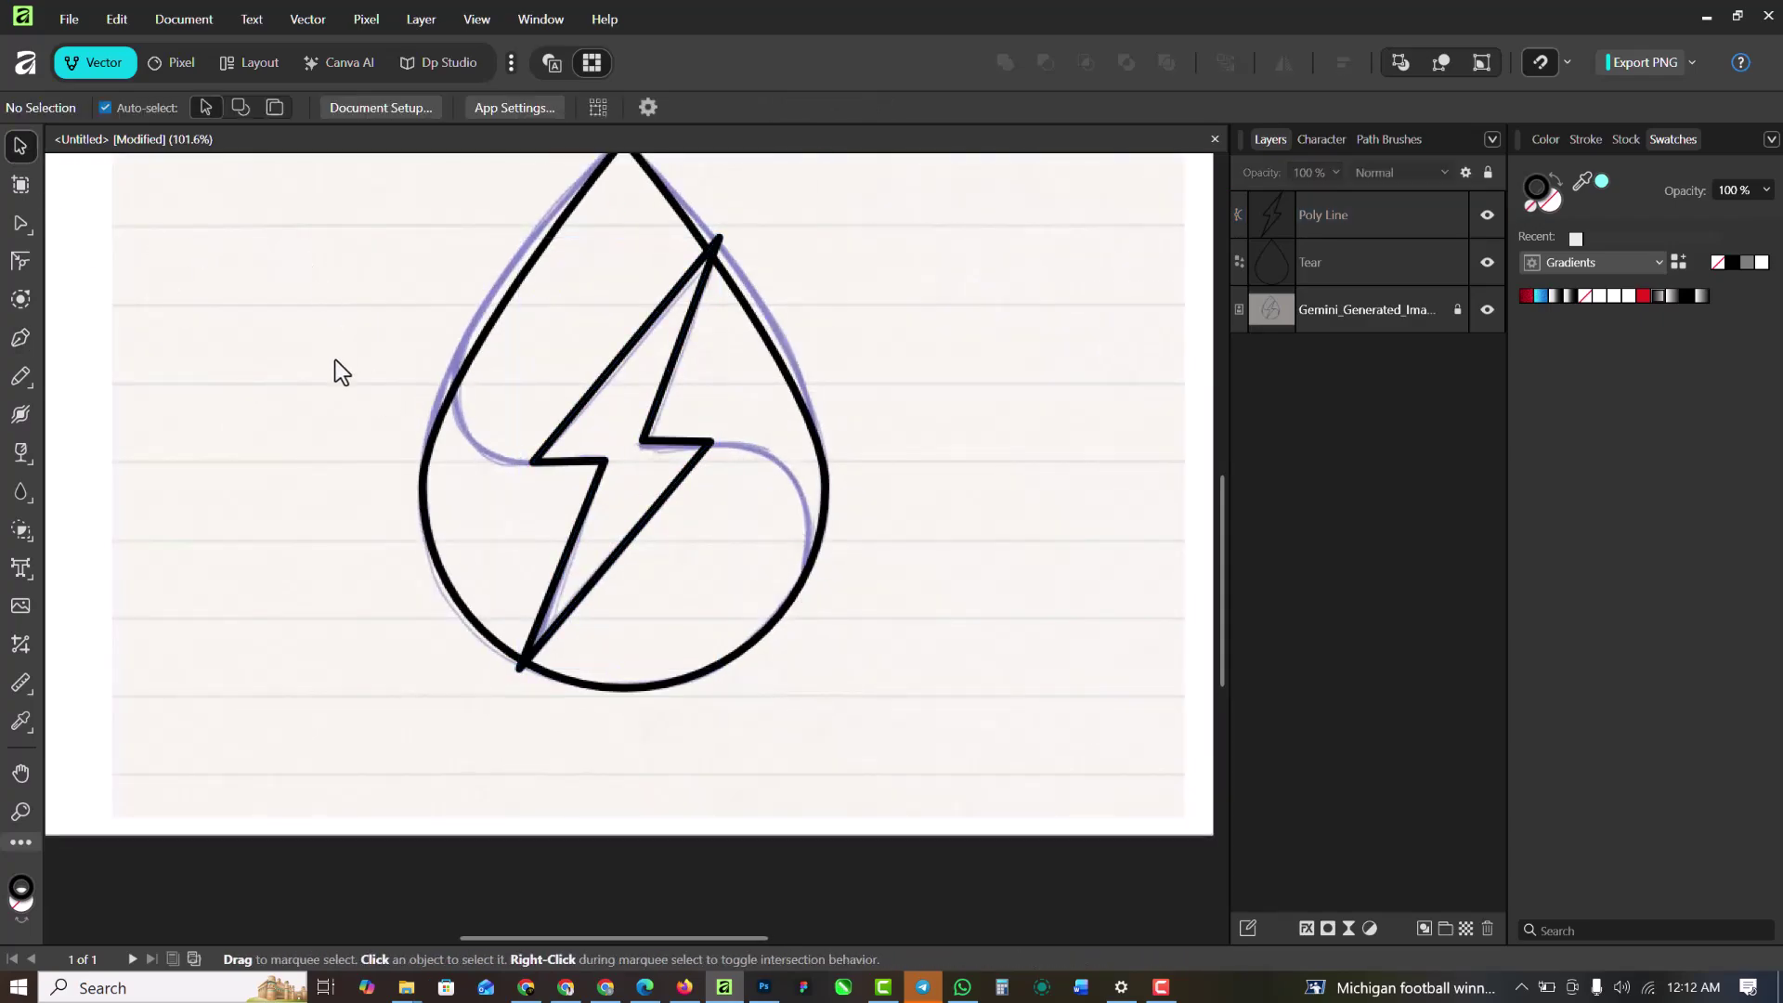
pyautogui.click(21, 336)
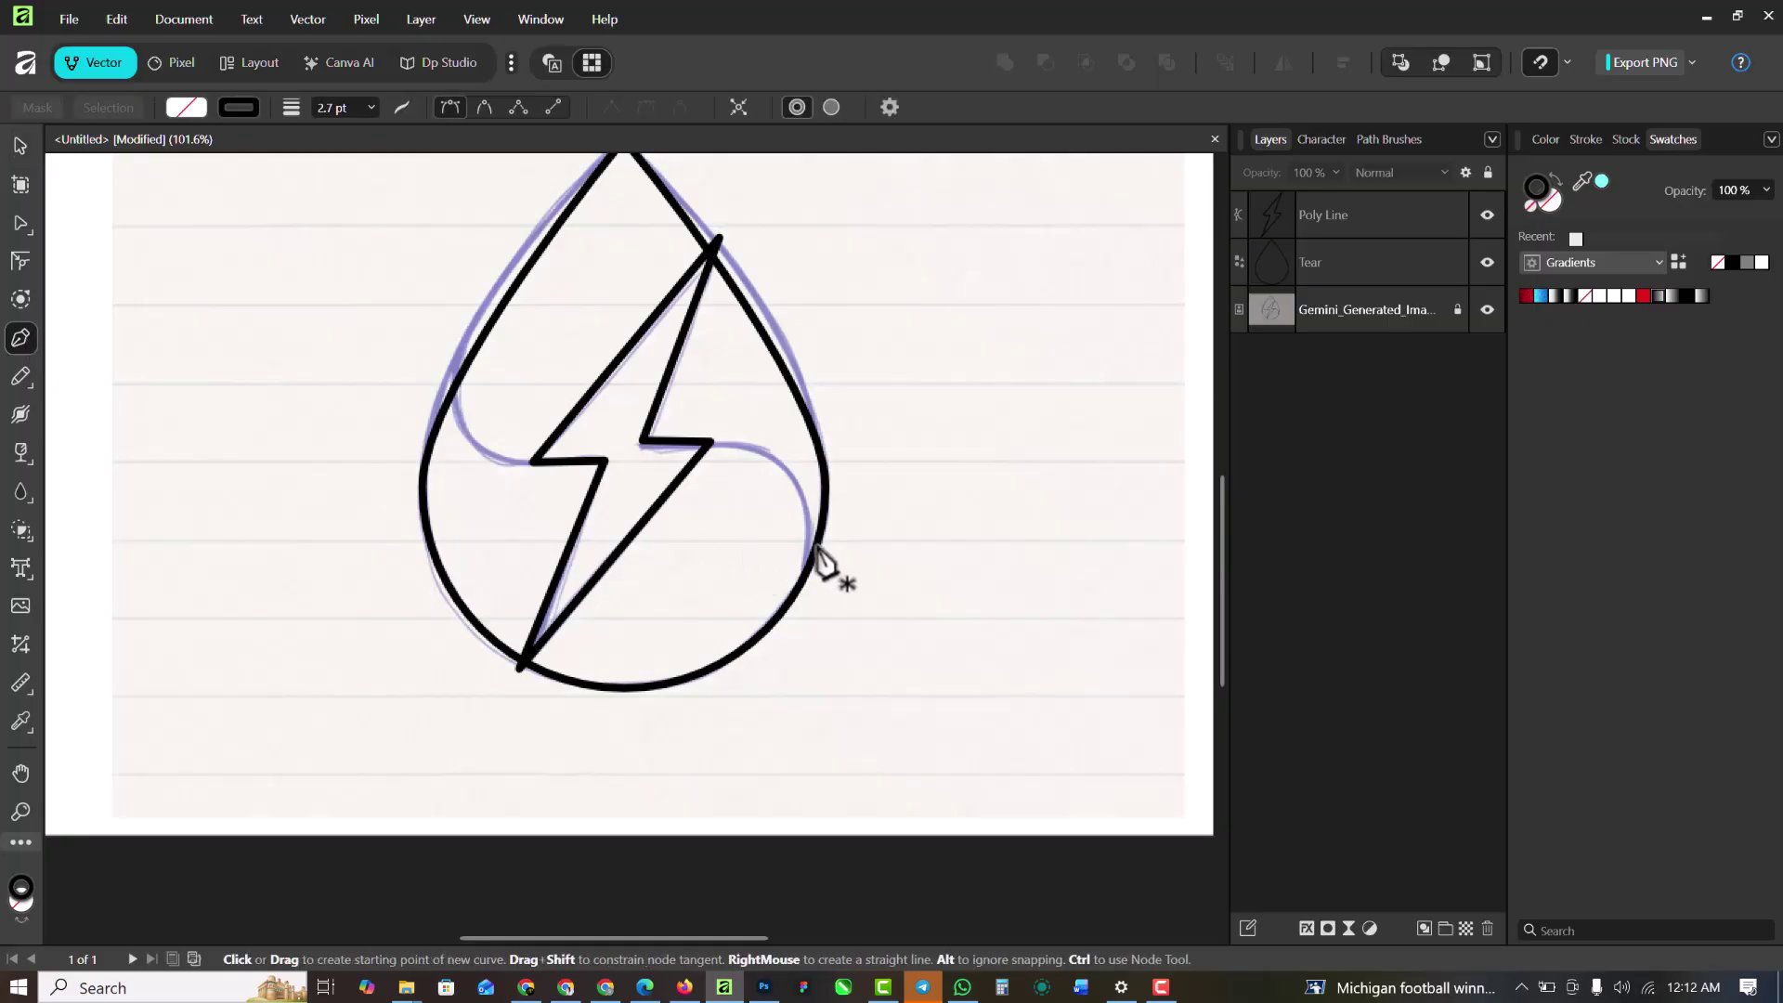
pyautogui.scroll(6, 712, 452)
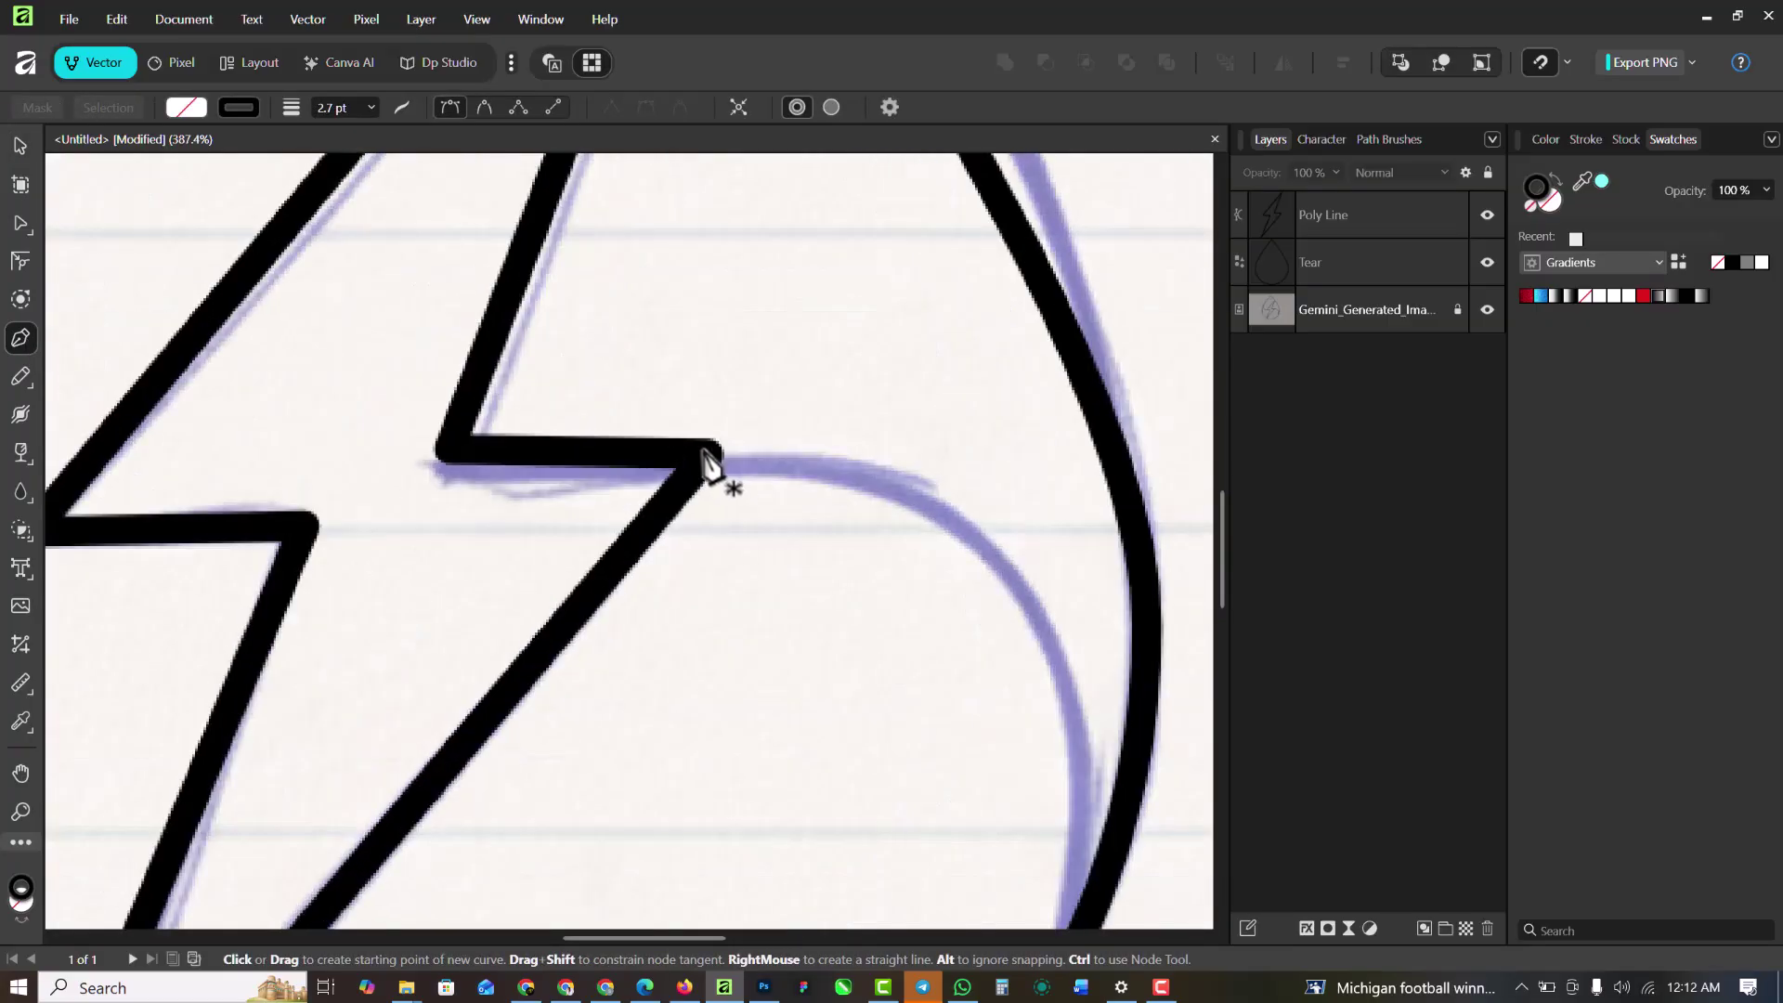
pyautogui.click(706, 454)
pyautogui.scroll(-5, 713, 459)
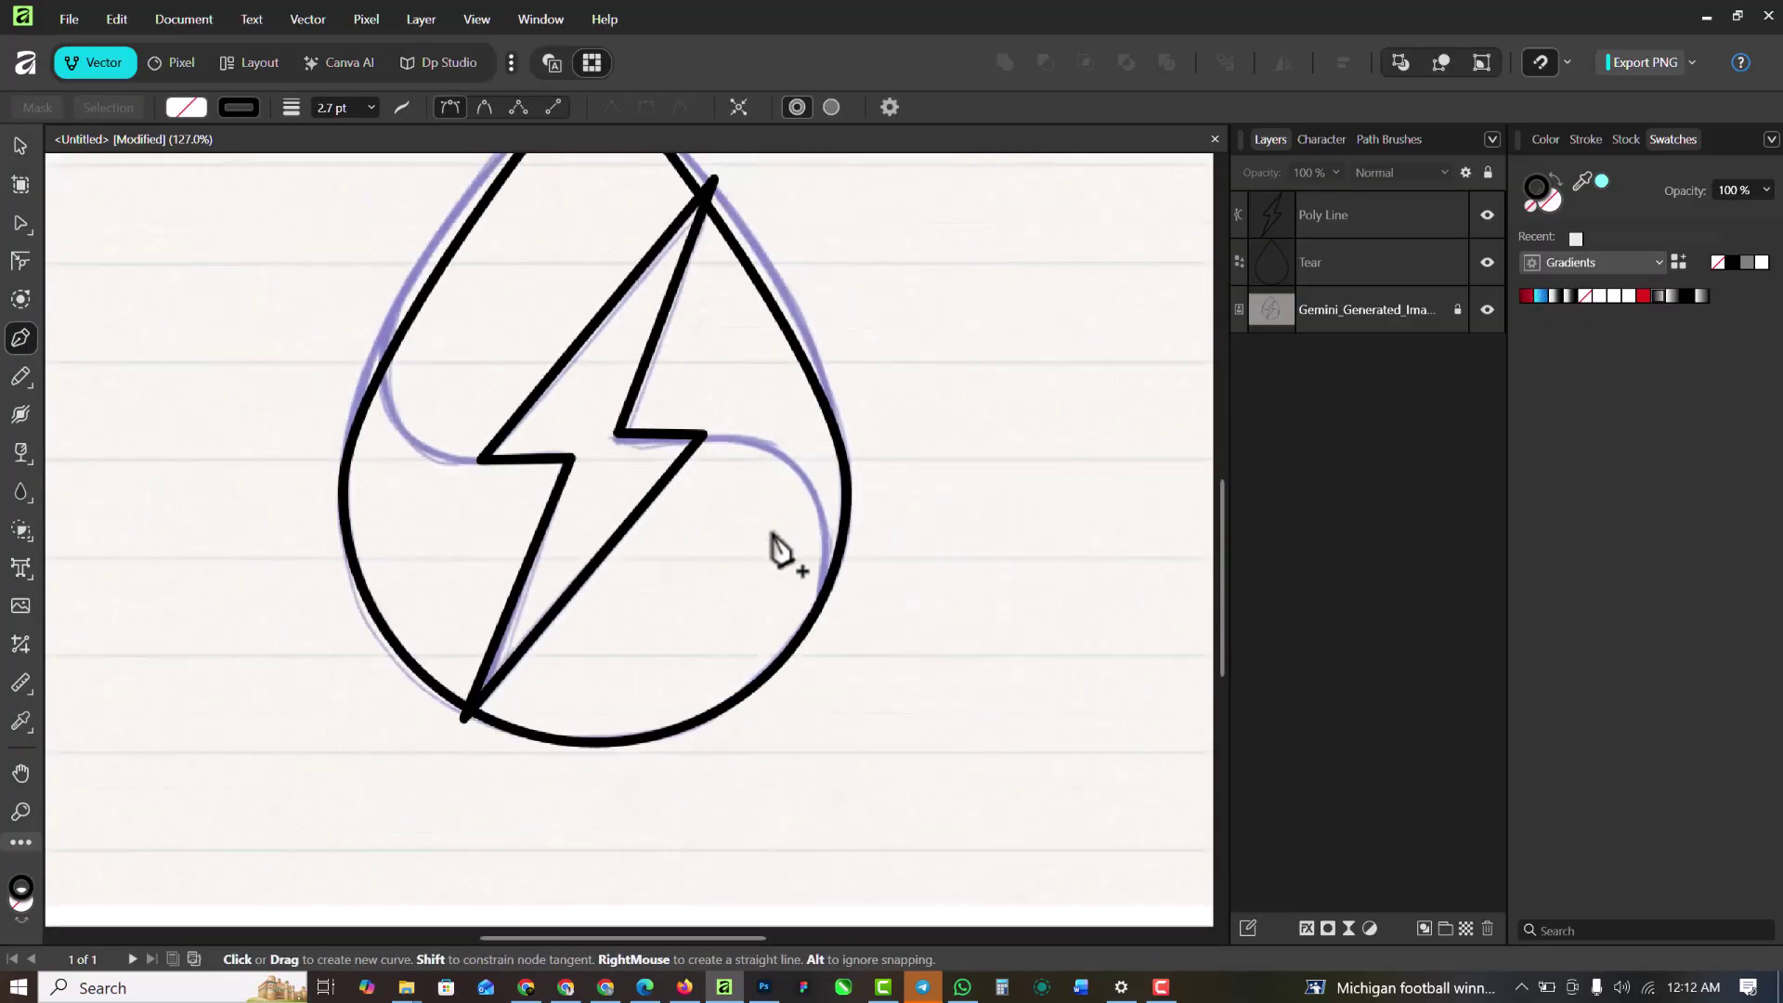
# Bend the right curve down along the drop's right side and deselect it
pyautogui.moveTo(824, 632)
pyautogui.mouseDown()
pyautogui.moveTo(815, 784)
pyautogui.moveTo(796, 827)
pyautogui.moveTo(771, 826)
pyautogui.mouseUp()
pyautogui.scroll(-2, 705, 634)
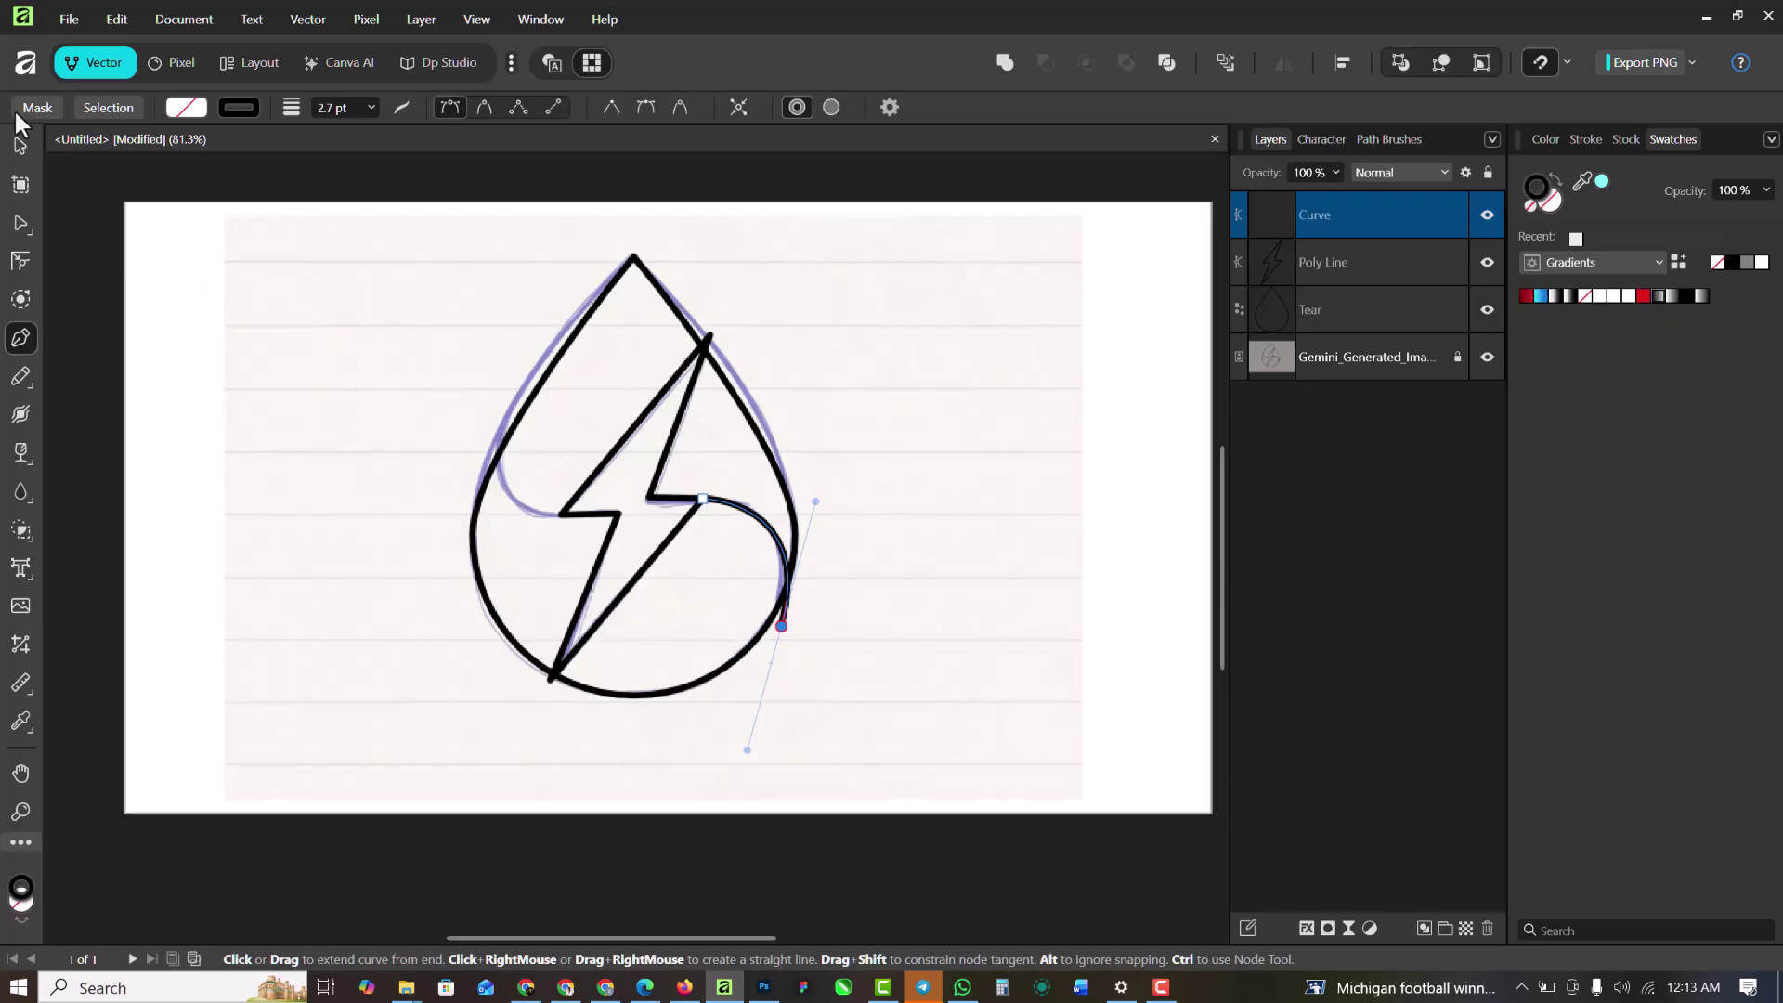
pyautogui.click(20, 146)
pyautogui.click(290, 308)
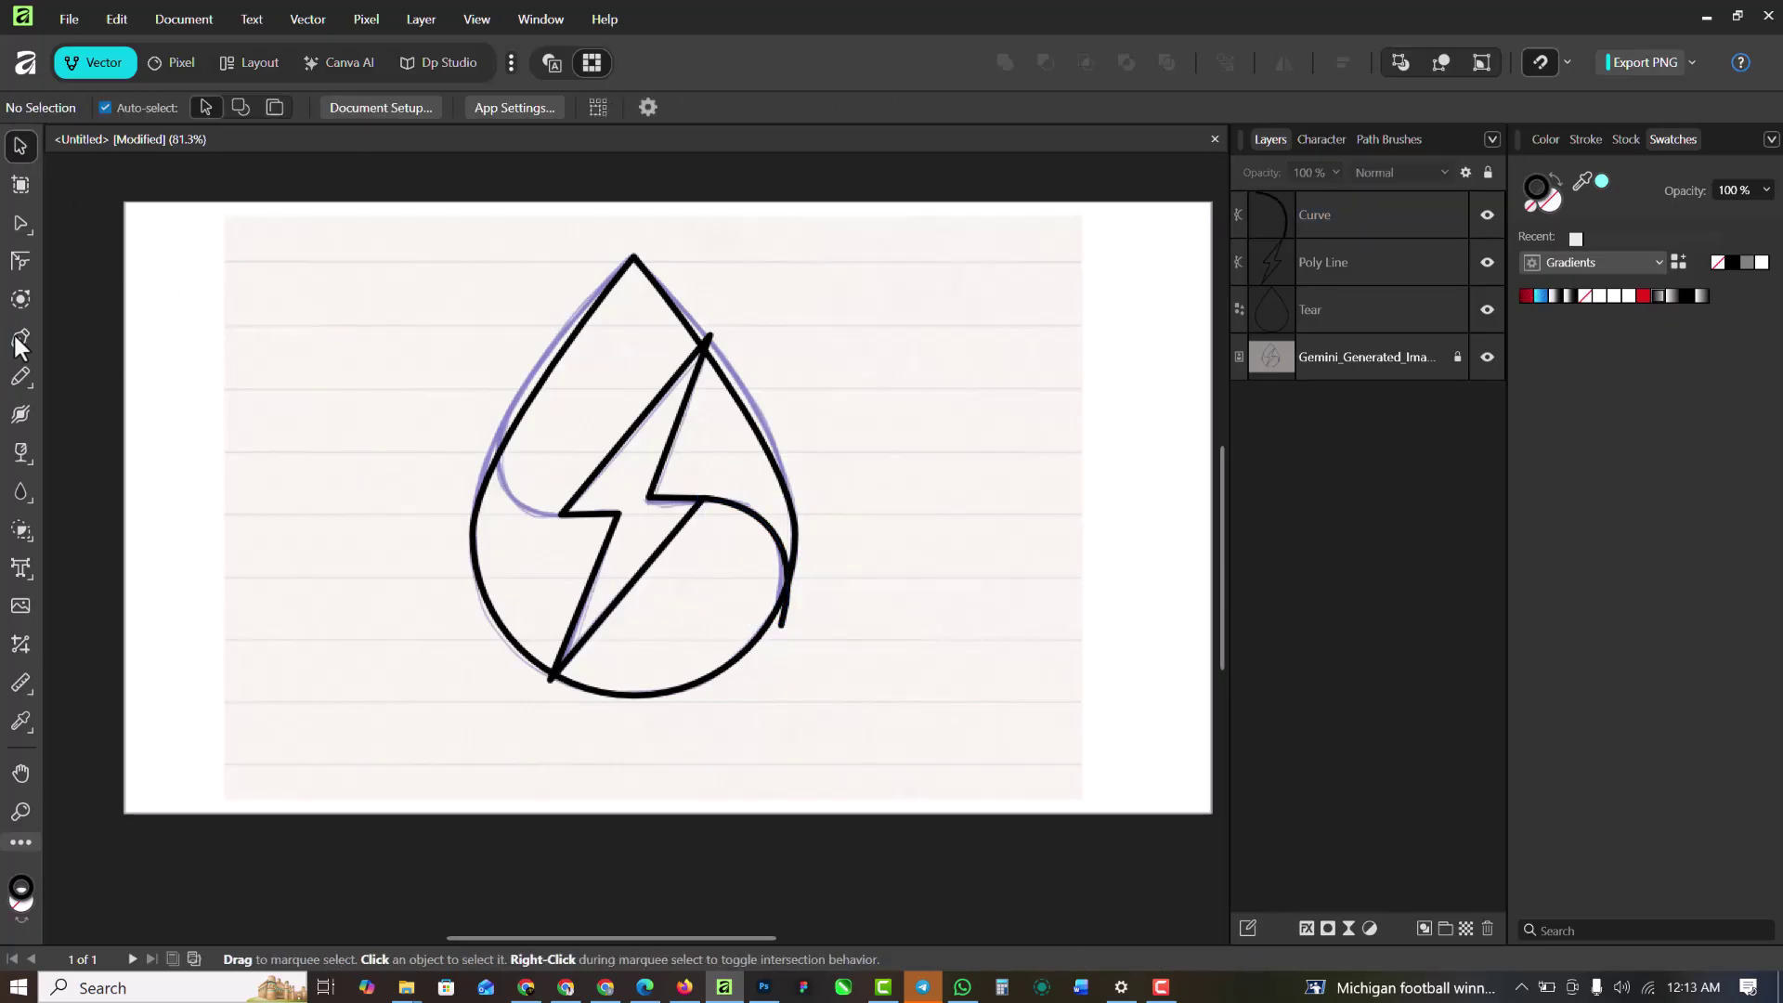
# Draw a second curve rising from the bolt's left corner toward the drop's left edge
pyautogui.click(21, 339)
pyautogui.scroll(2, 576, 525)
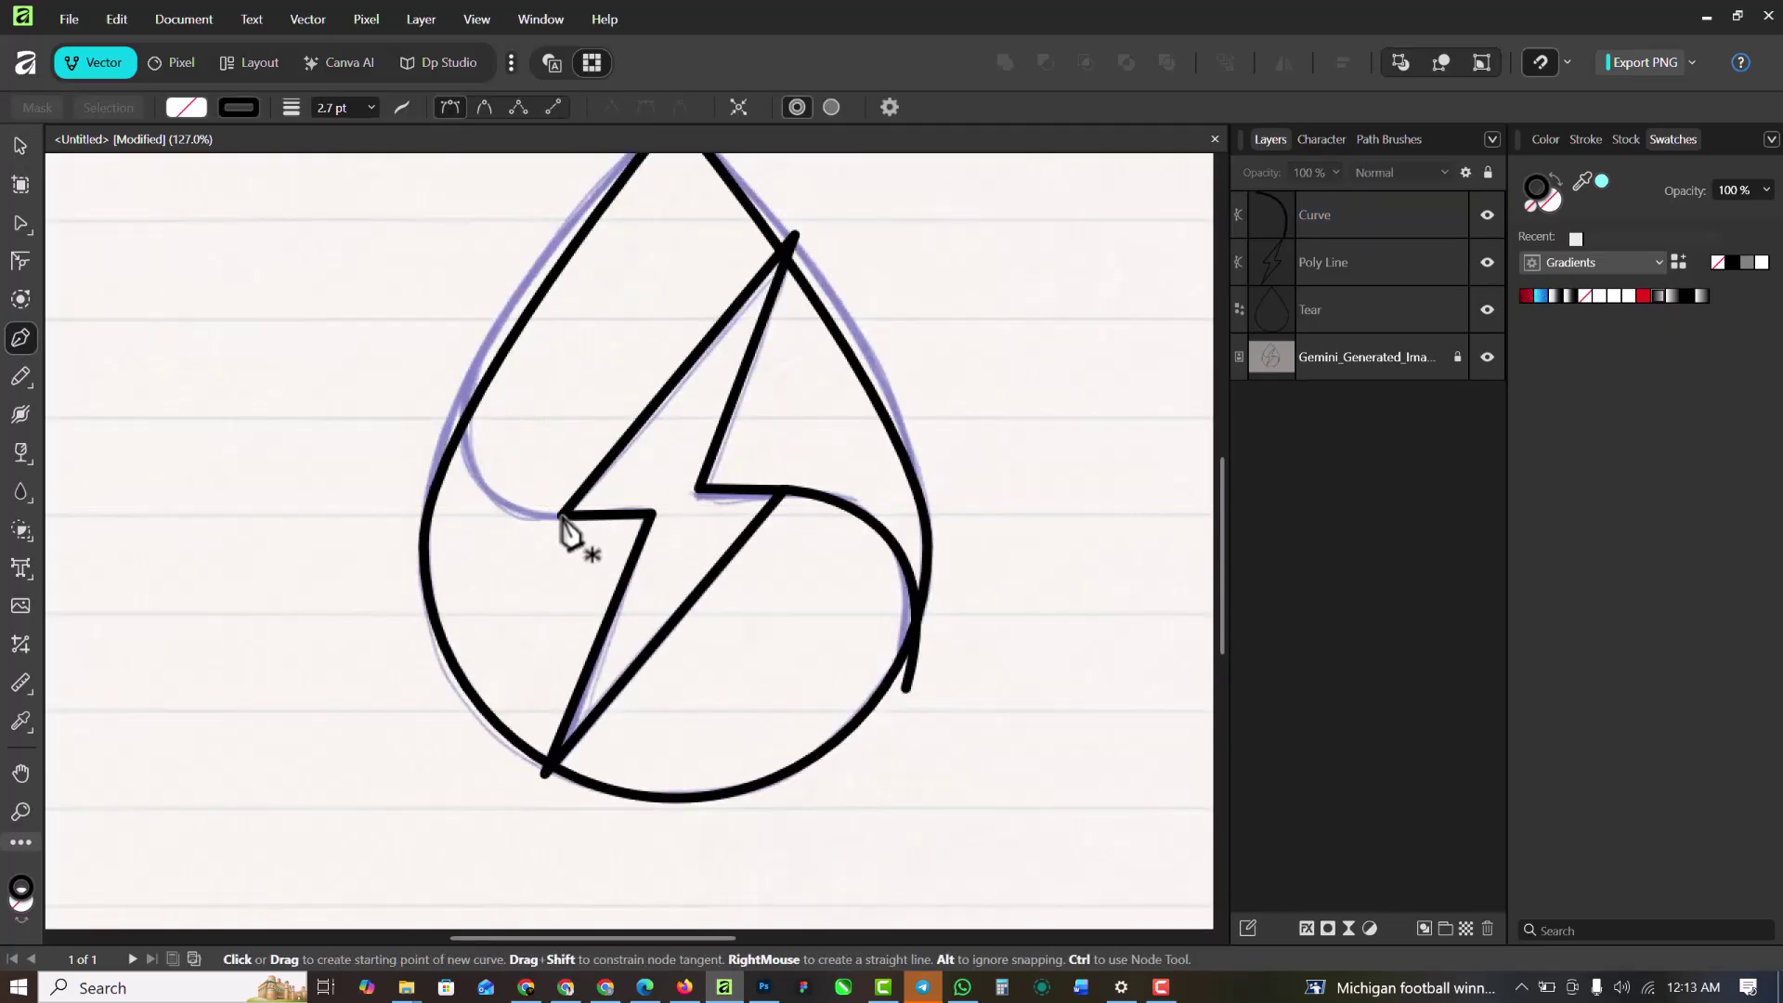
pyautogui.click(562, 507)
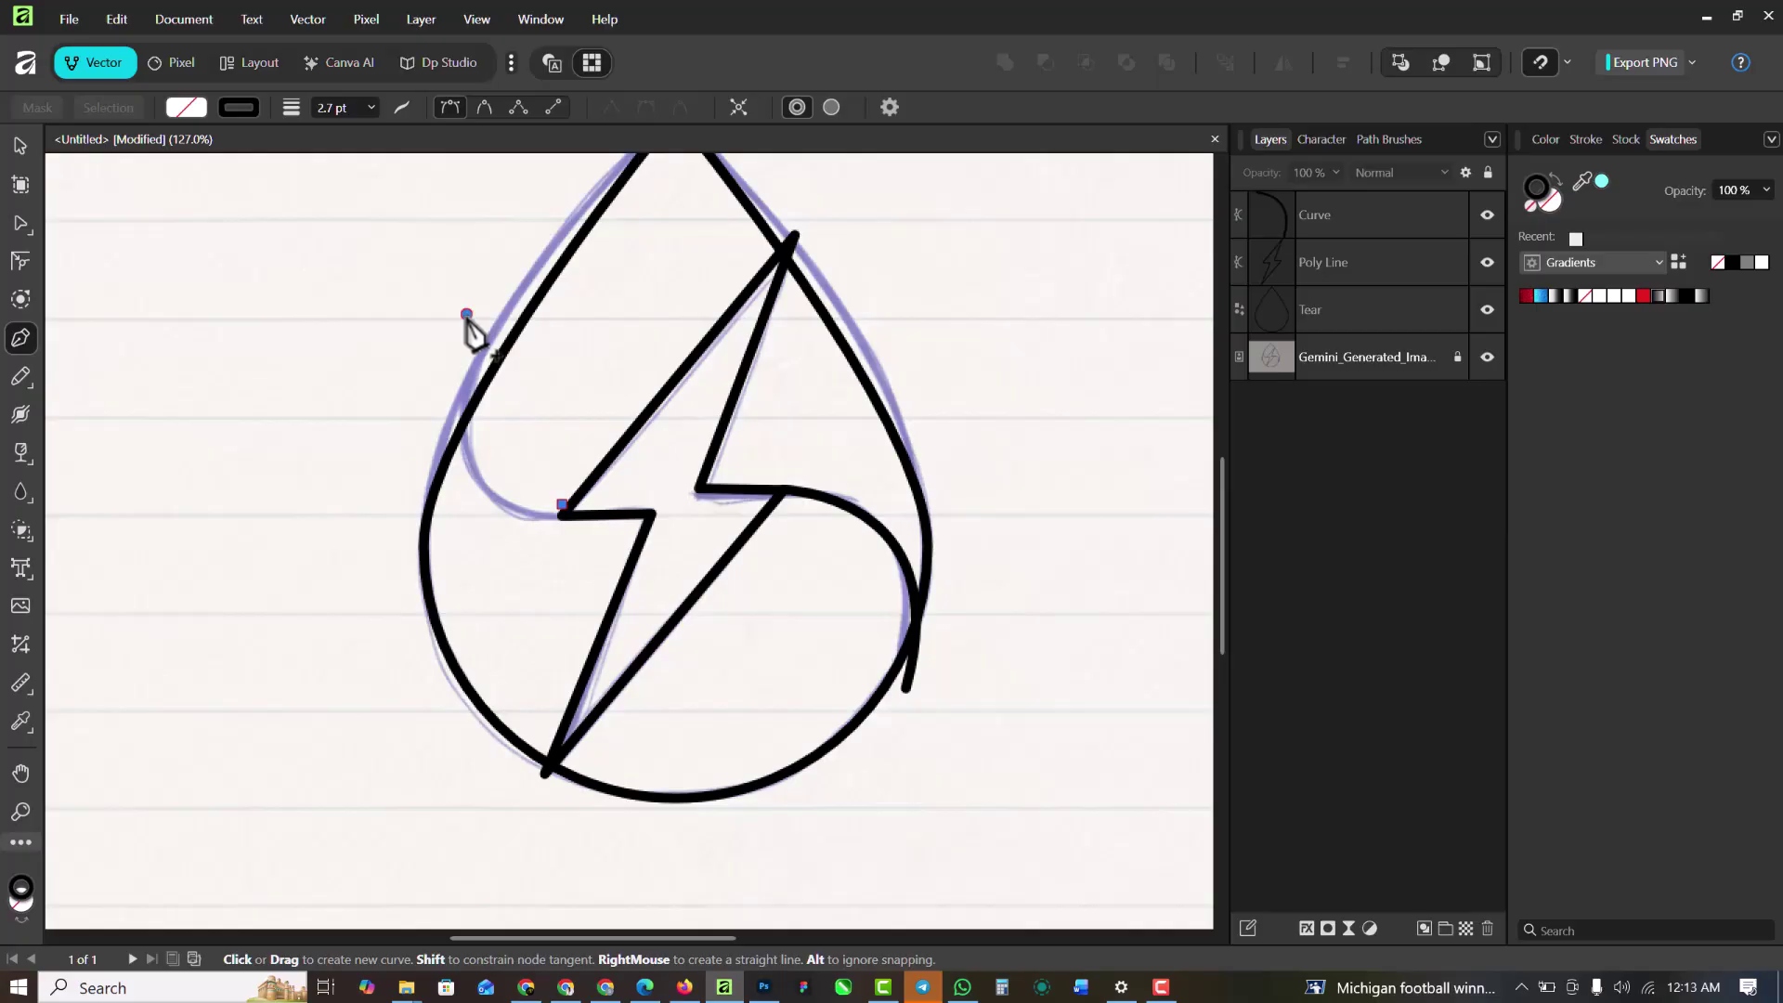
pyautogui.moveTo(466, 314)
pyautogui.mouseDown()
pyautogui.moveTo(450, 263)
pyautogui.moveTo(501, 177)
pyautogui.mouseUp()
pyautogui.press('Escape')
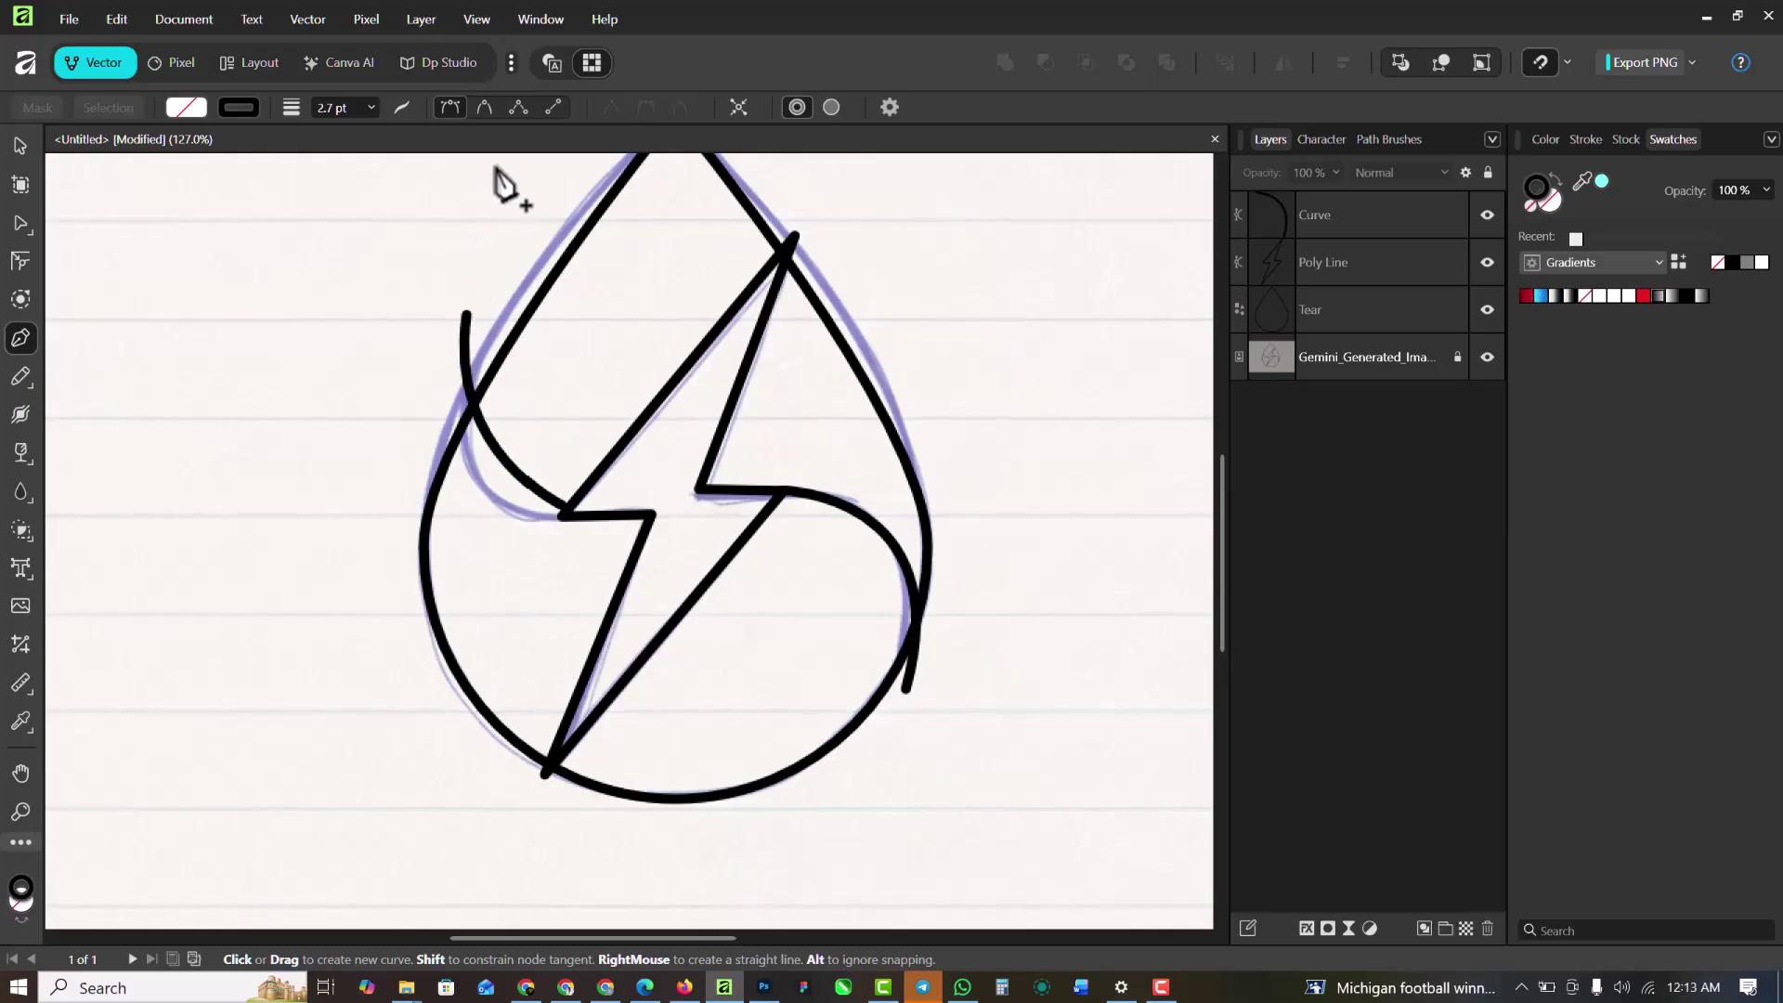
pyautogui.scroll(3, 497, 178)
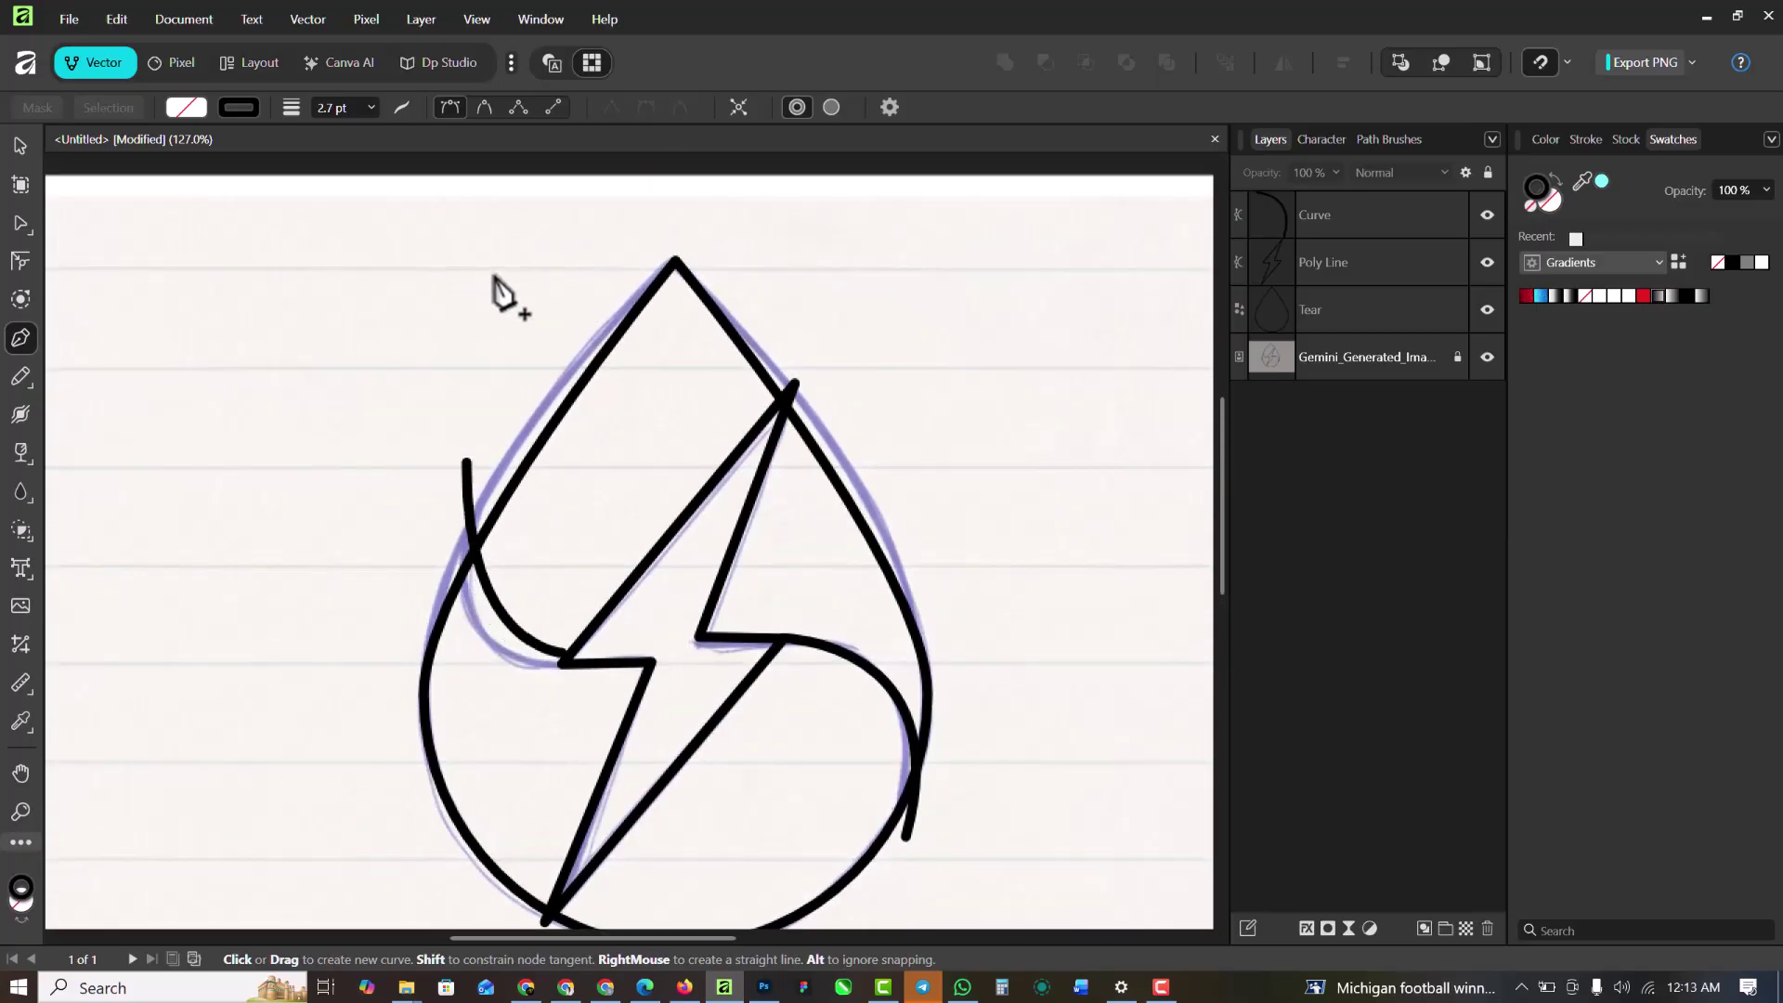
pyautogui.moveTo(493, 275)
pyautogui.mouseDown()
pyautogui.moveTo(517, 279)
pyautogui.moveTo(532, 239)
pyautogui.moveTo(517, 256)
pyautogui.mouseUp()
pyautogui.click(382, 383)
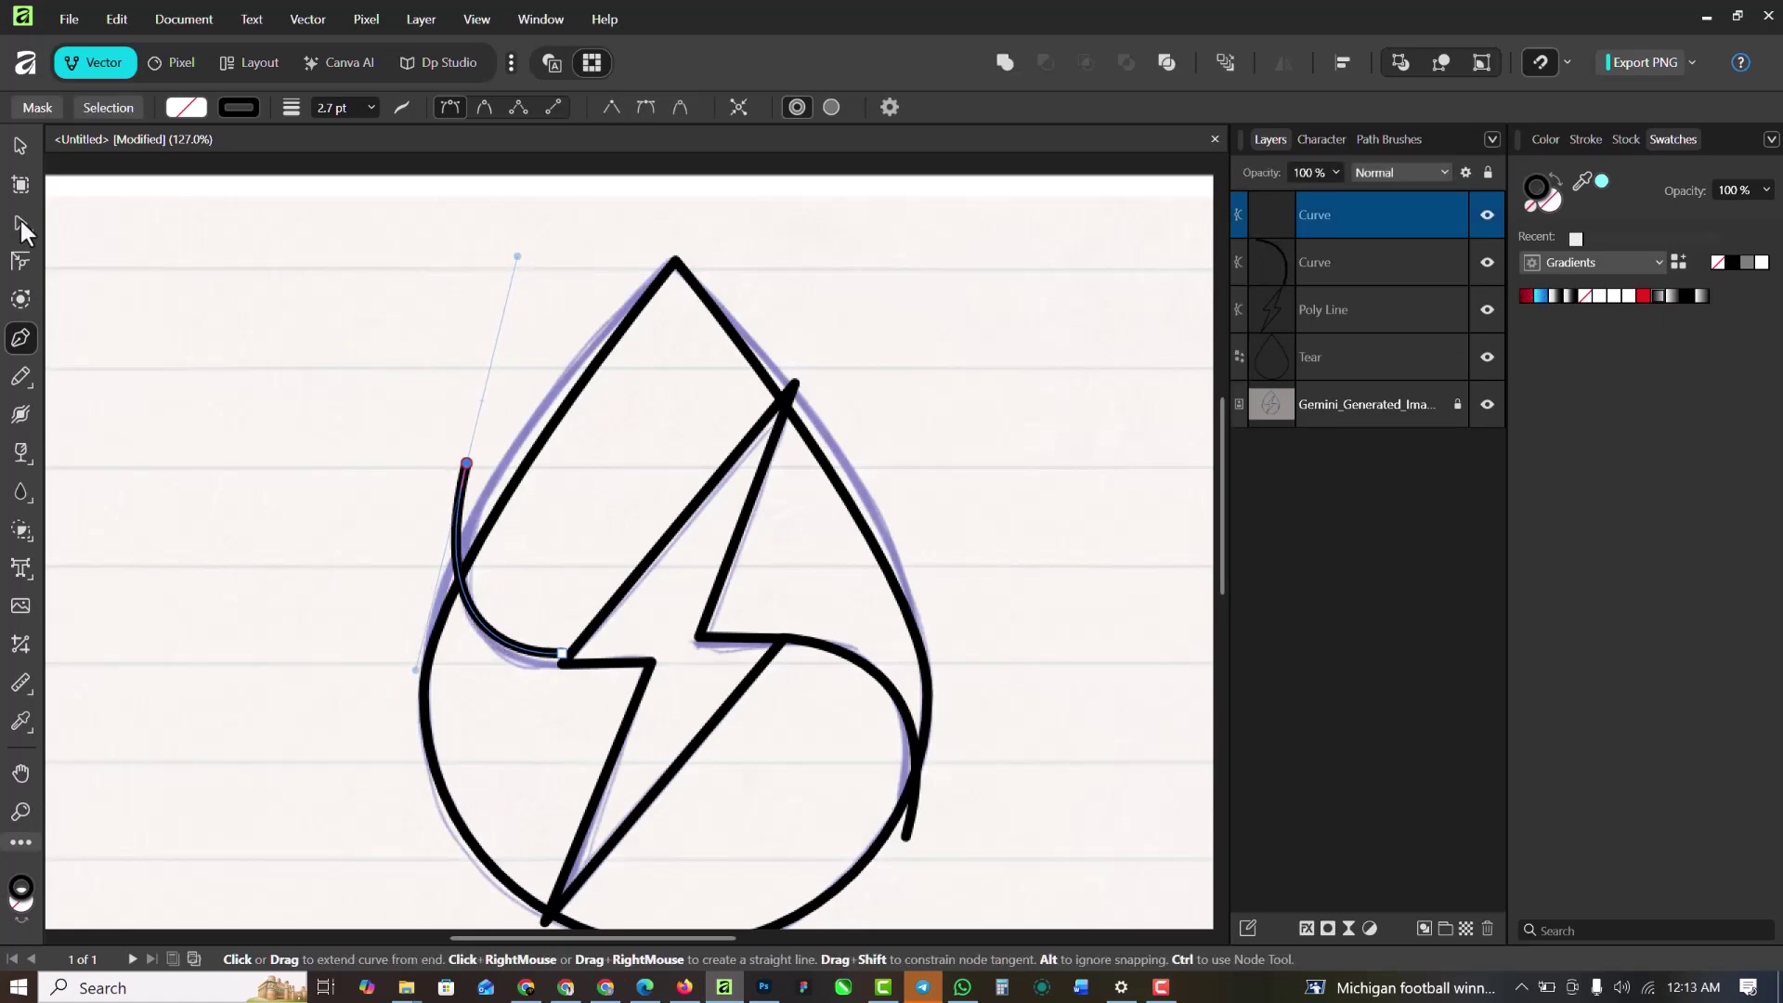
pyautogui.click(19, 223)
pyautogui.scroll(5, 567, 655)
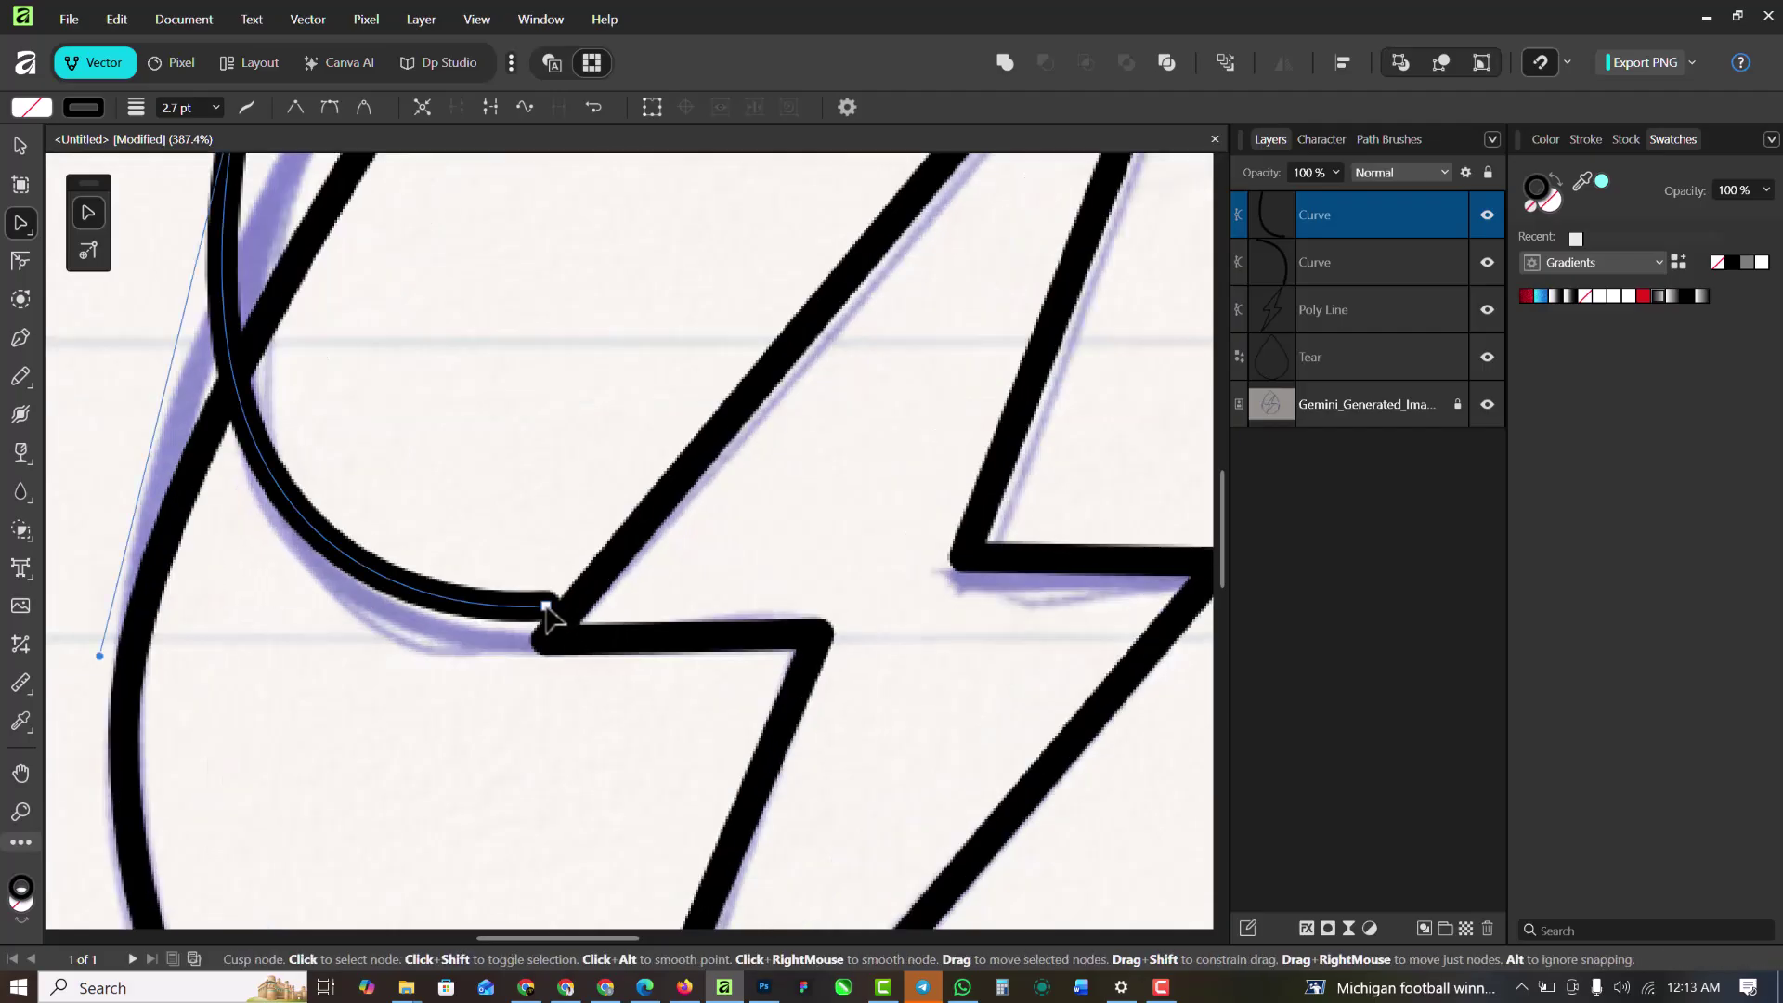
# Move the curves' end nodes onto the bolt's left and right corners
pyautogui.moveTo(546, 606); pyautogui.dragTo(557, 642)
pyautogui.scroll(-3, 520, 567)
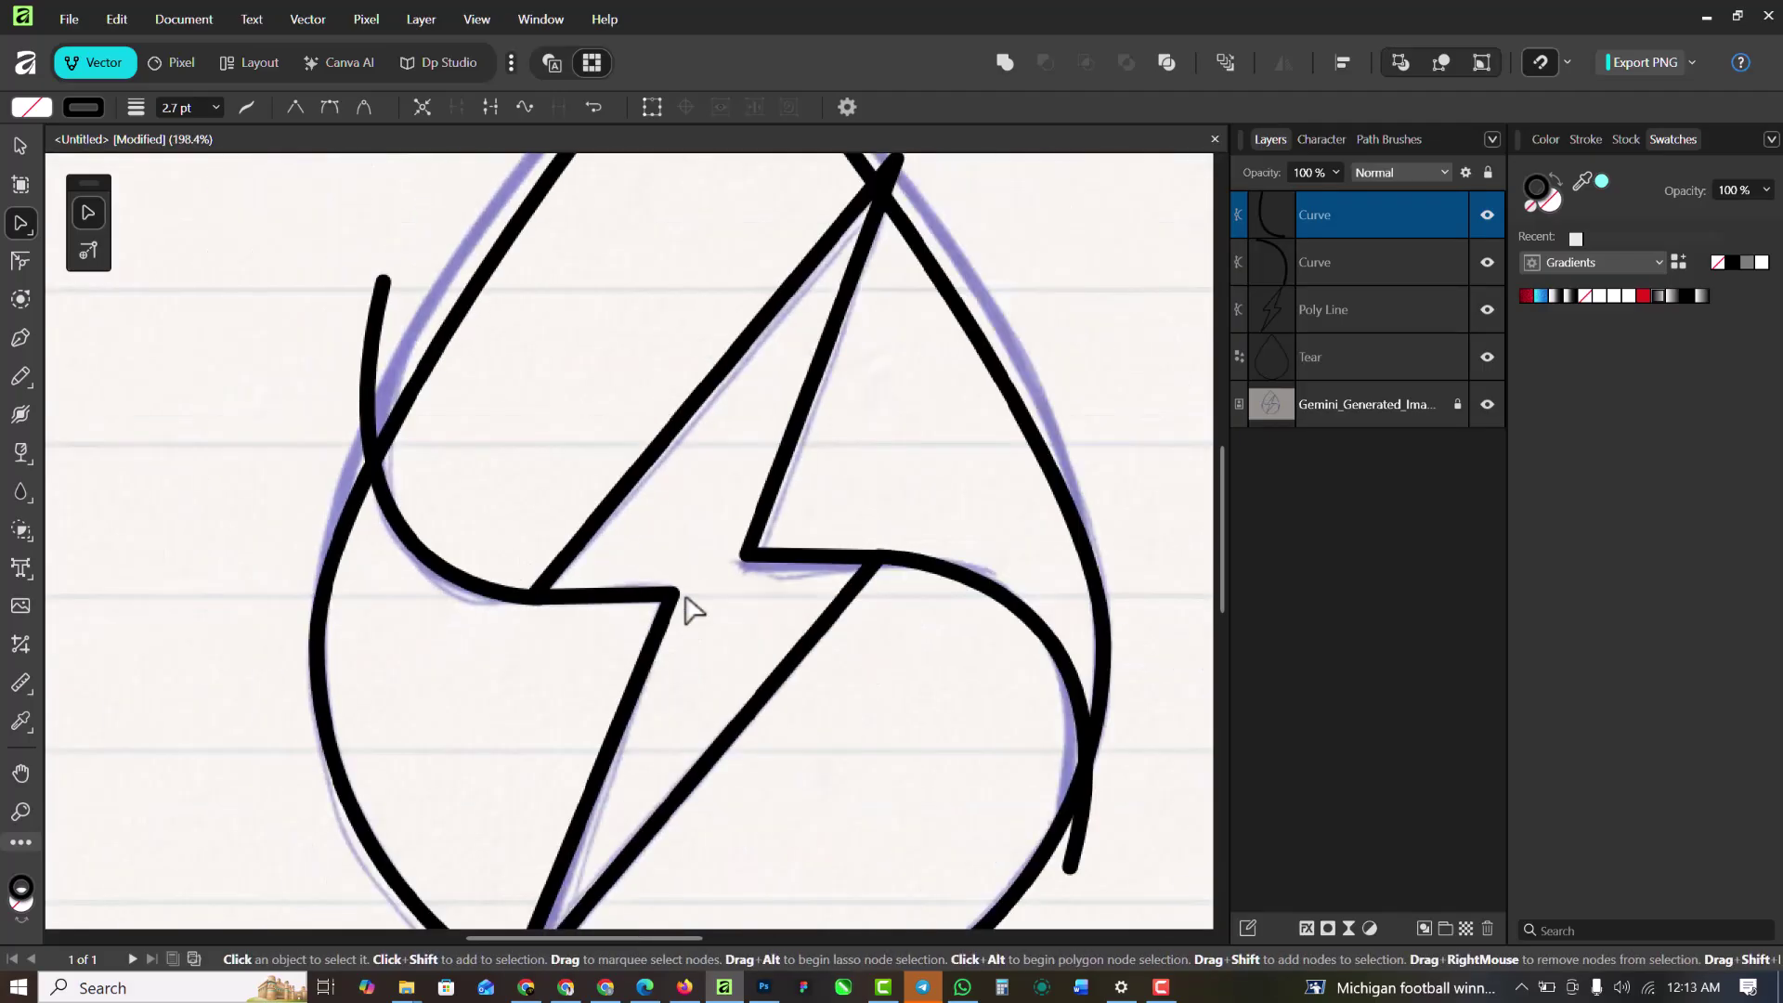
pyautogui.scroll(5, 873, 568)
pyautogui.click(840, 573)
pyautogui.scroll(2, 862, 565)
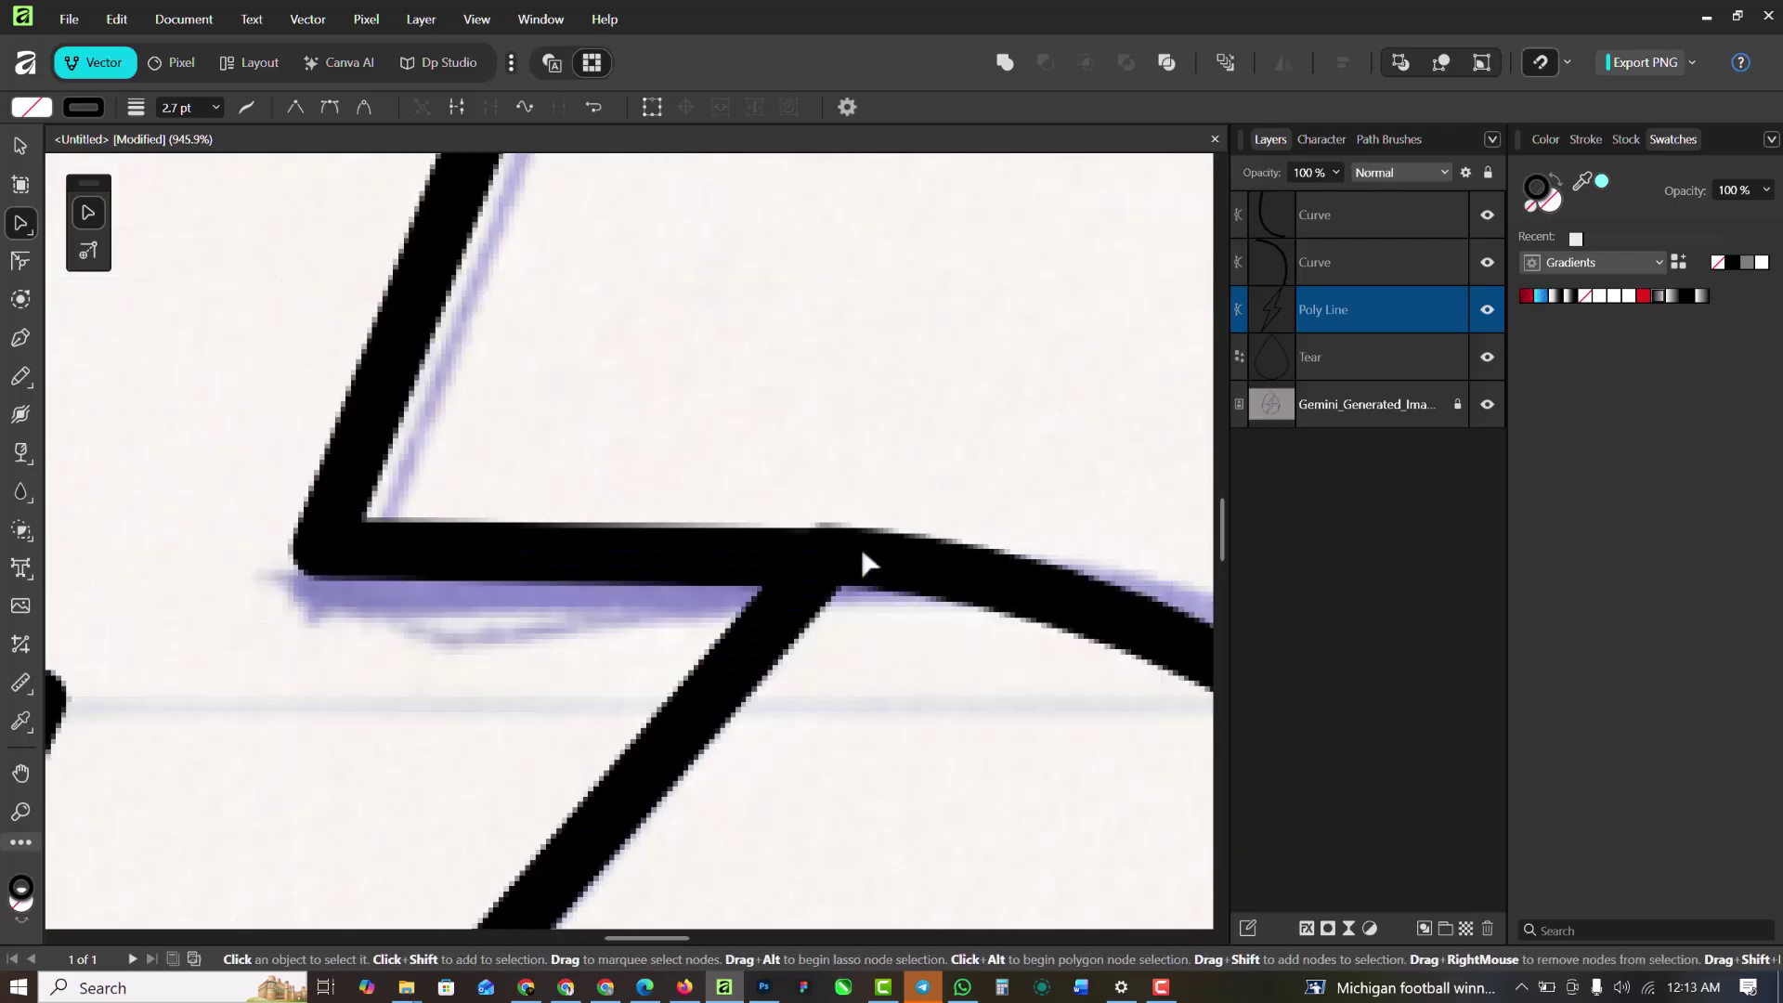
pyautogui.scroll(1, 861, 562)
pyautogui.click(834, 550)
pyautogui.moveTo(814, 558); pyautogui.dragTo(814, 561)
pyautogui.scroll(-4, 752, 513)
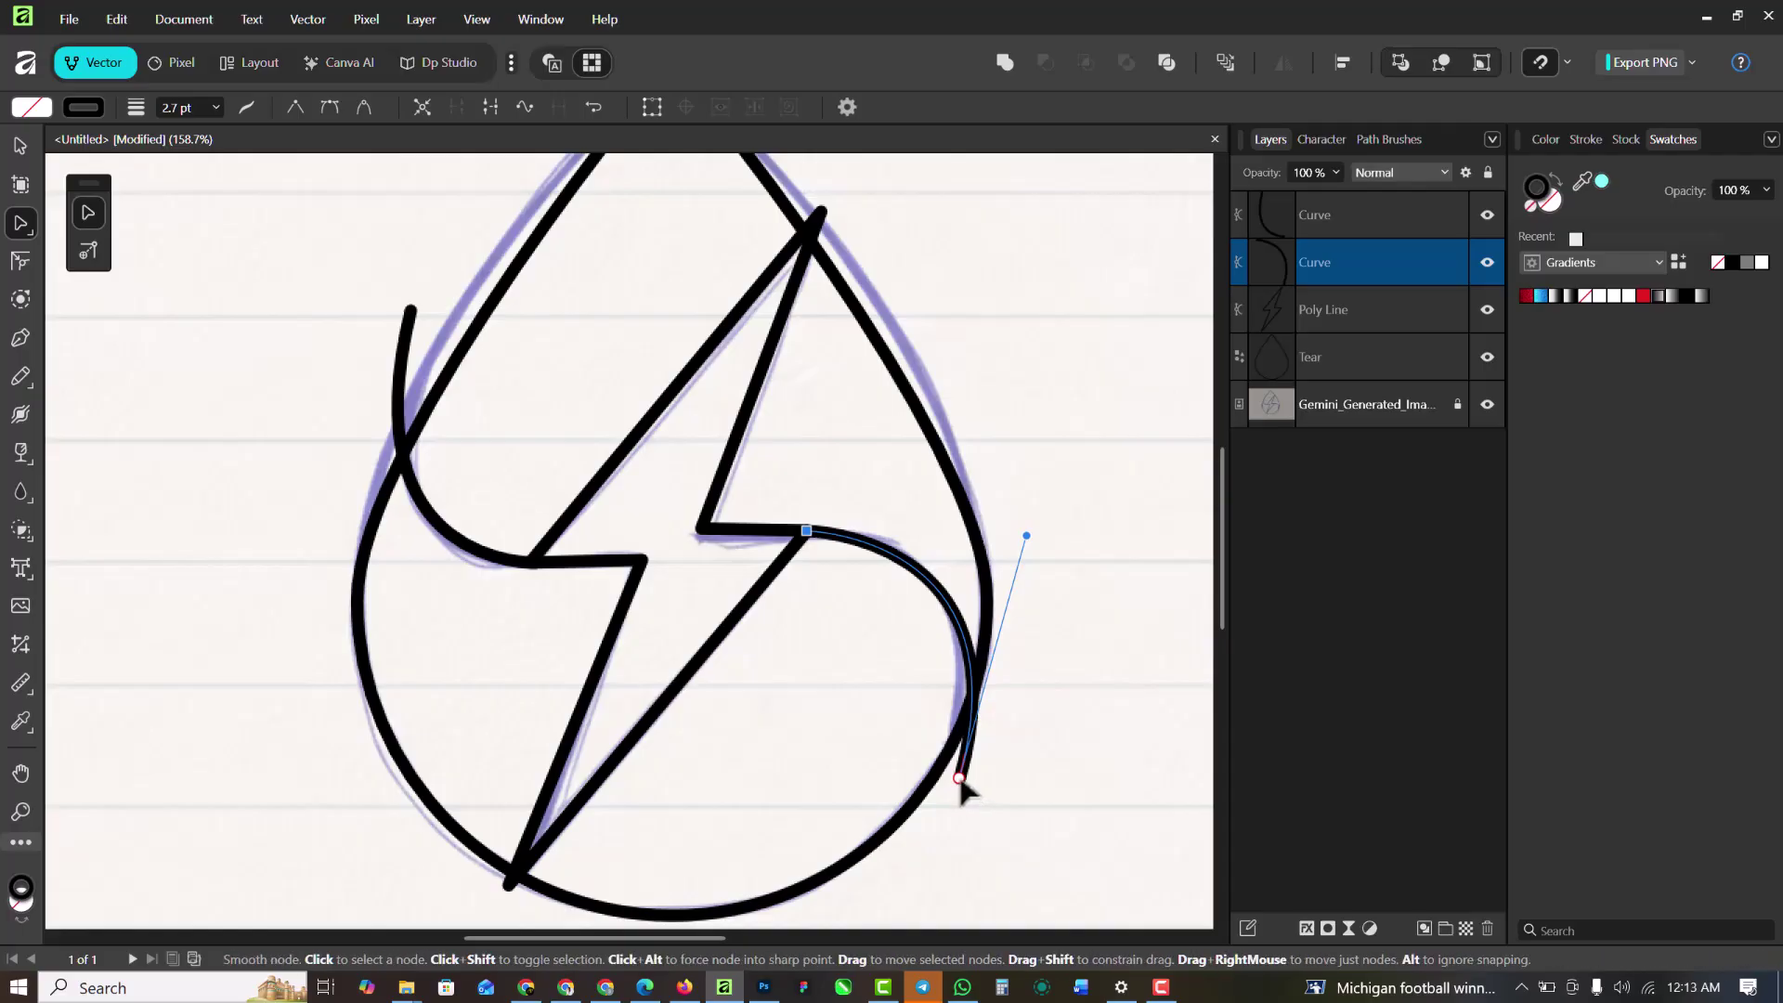
# Adjust the right curve's lower end and handle to follow the drop's edge
pyautogui.moveTo(959, 783); pyautogui.dragTo(953, 793)
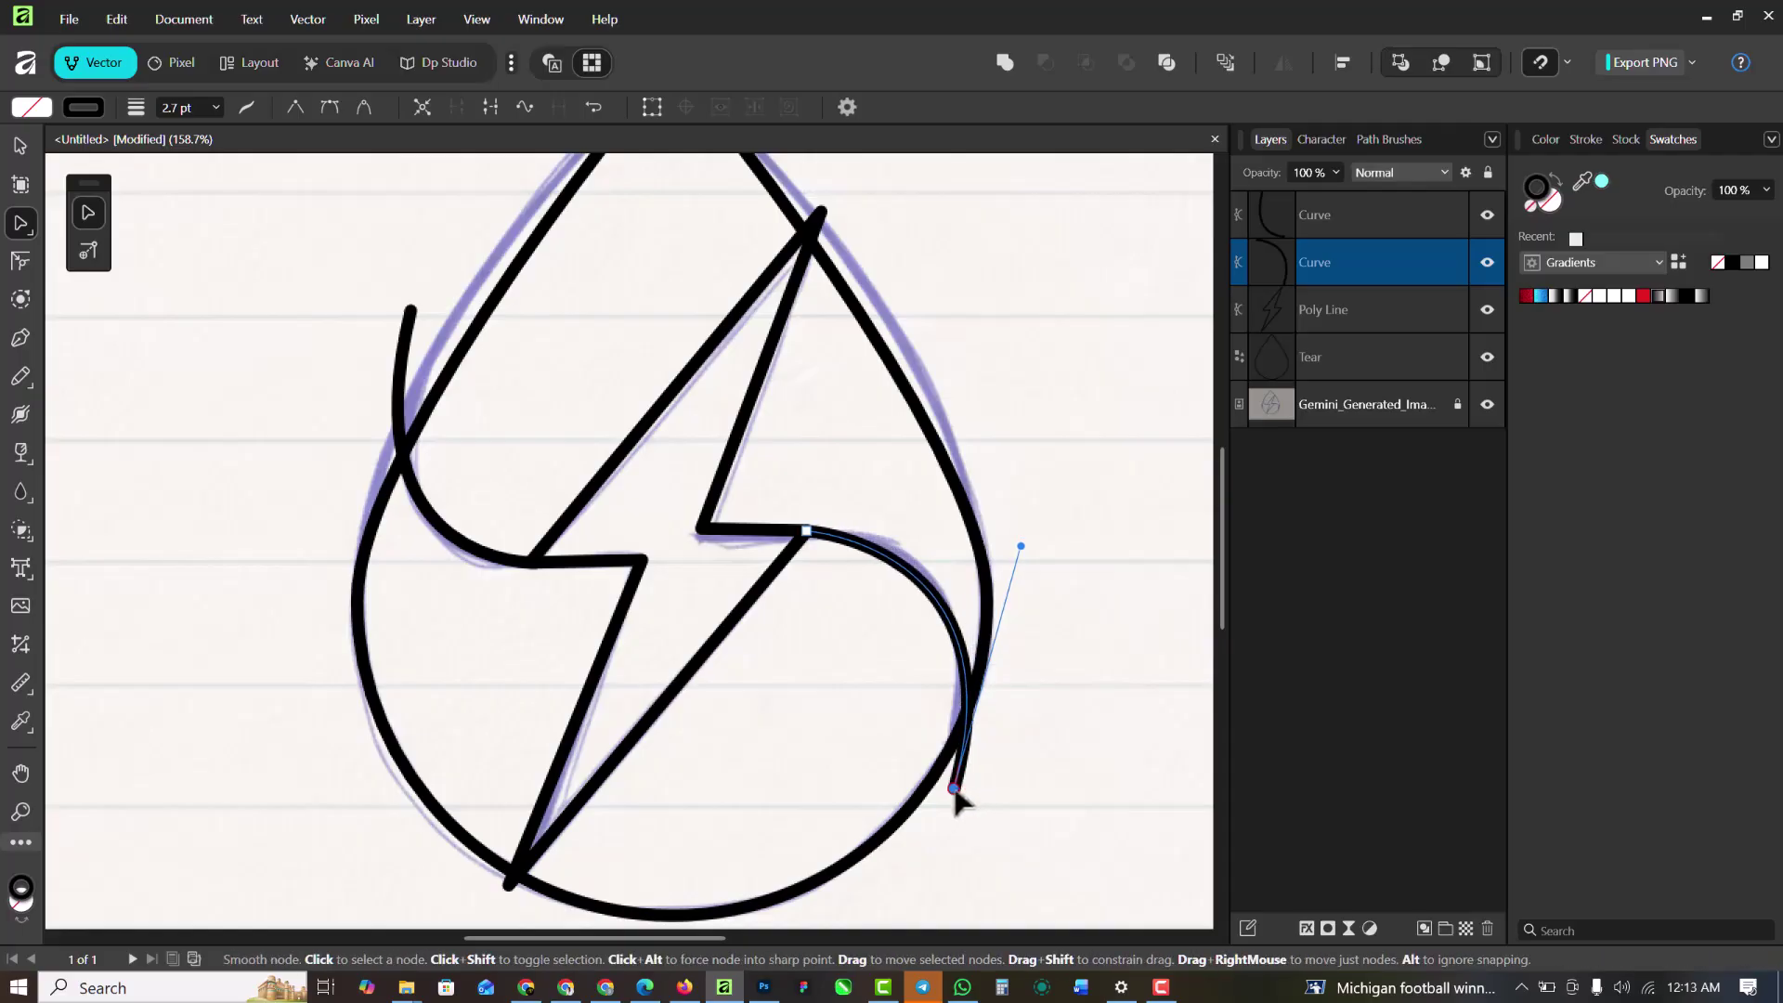
pyautogui.moveTo(1021, 546); pyautogui.dragTo(1025, 526)
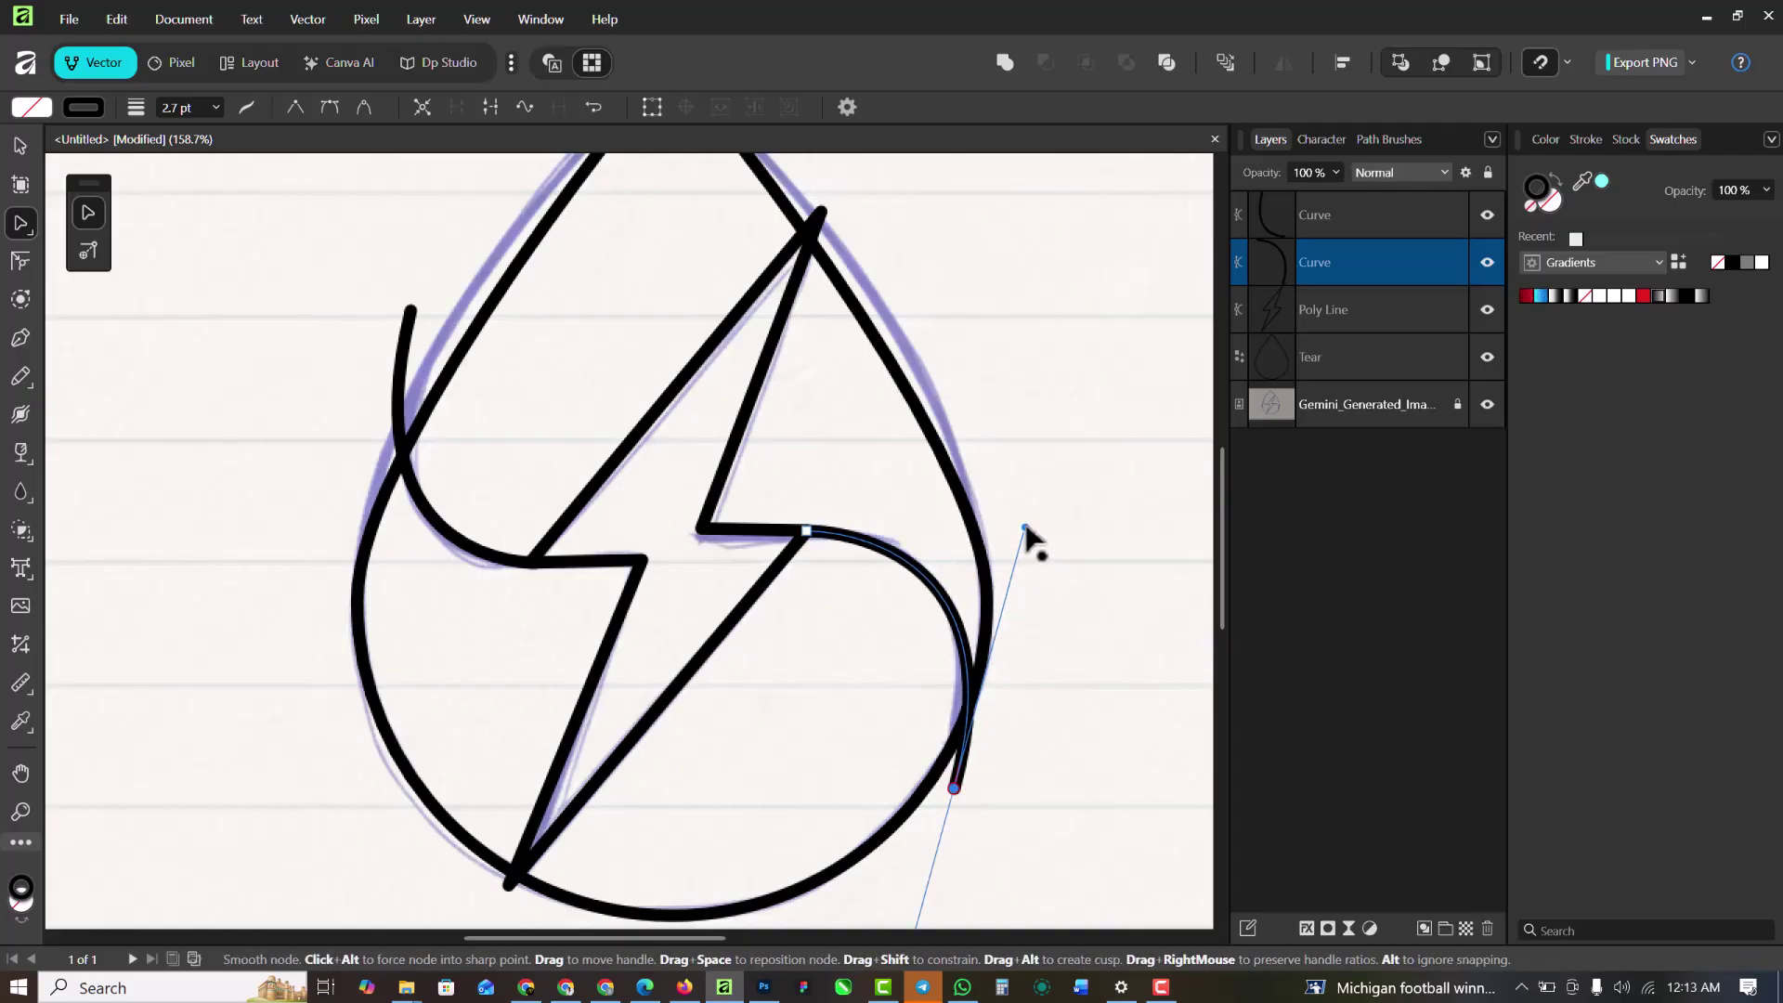
pyautogui.scroll(-4, 868, 604)
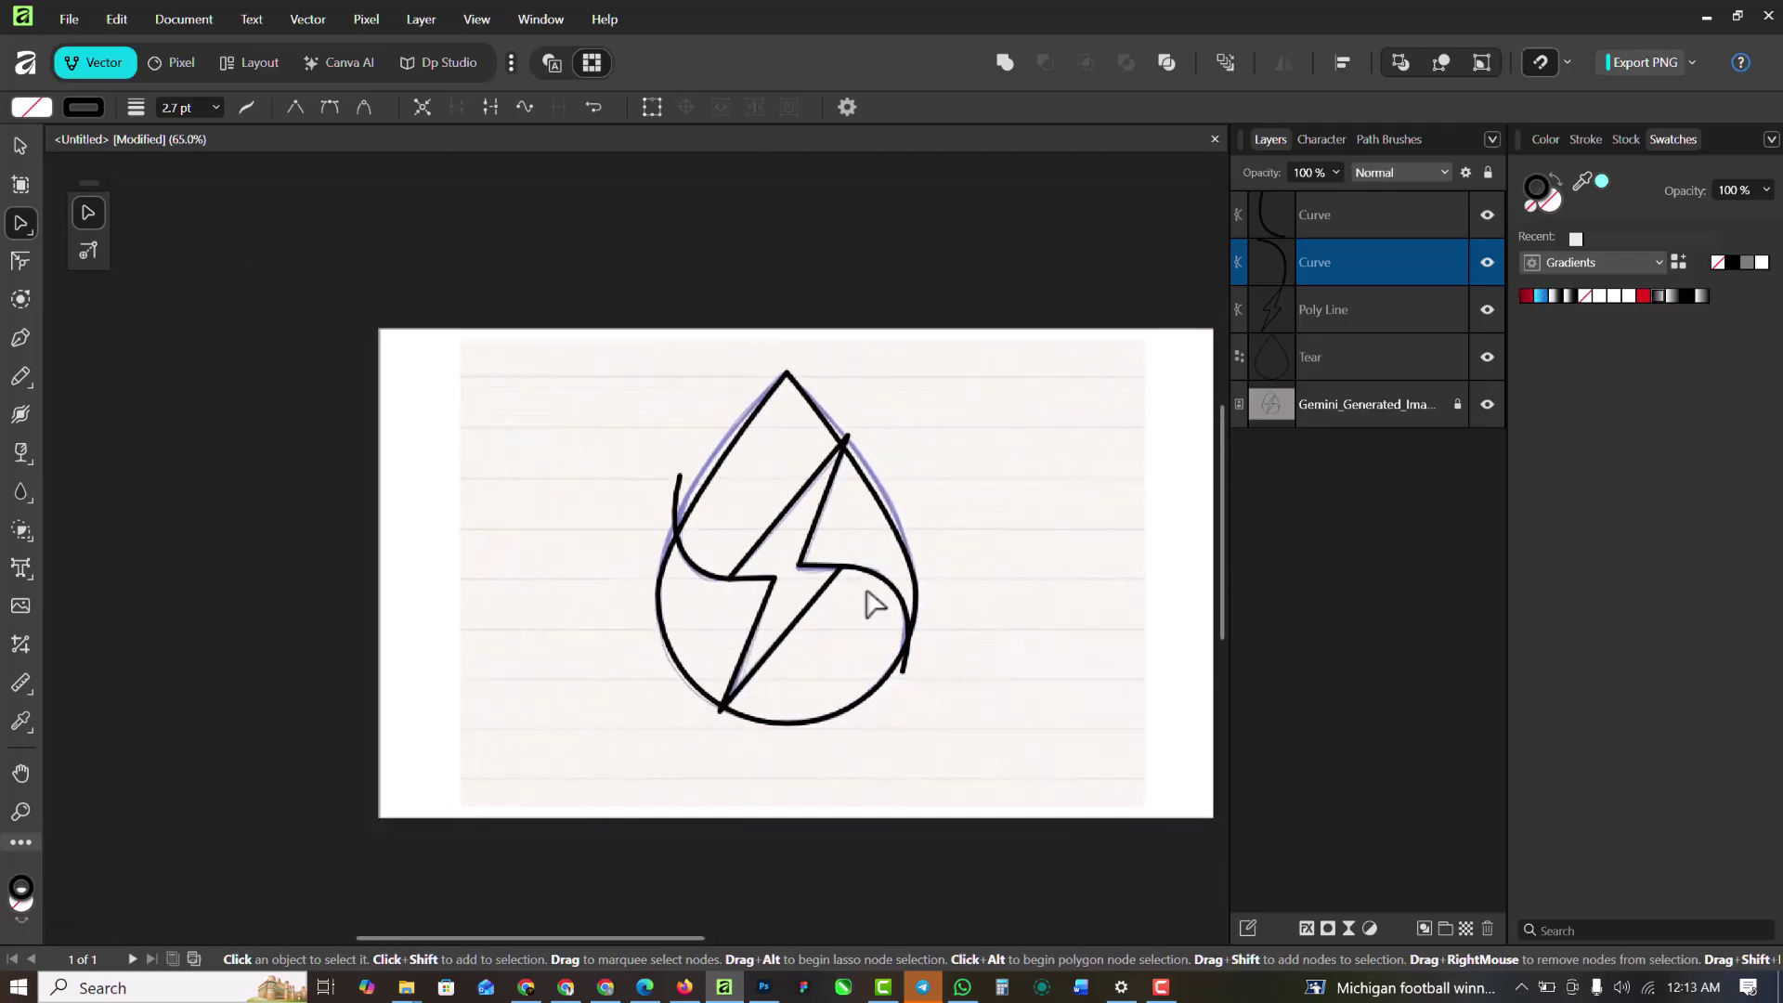
pyautogui.scroll(1, 867, 599)
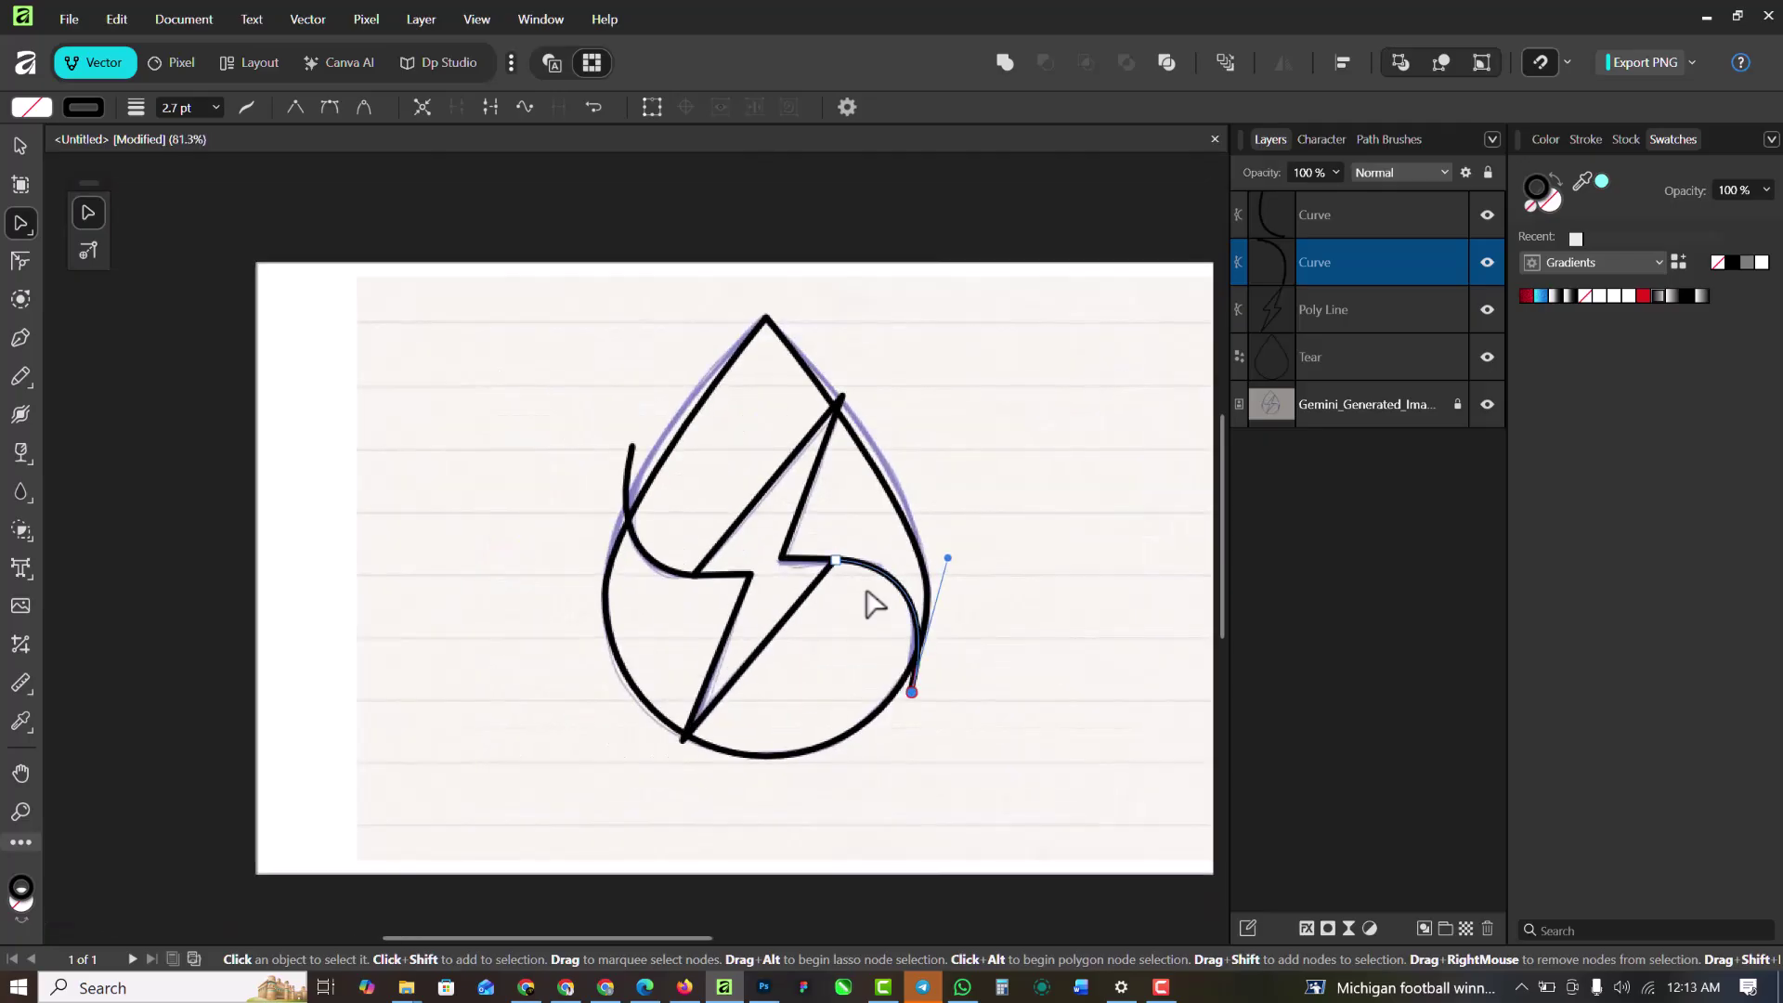
pyautogui.click(17, 146)
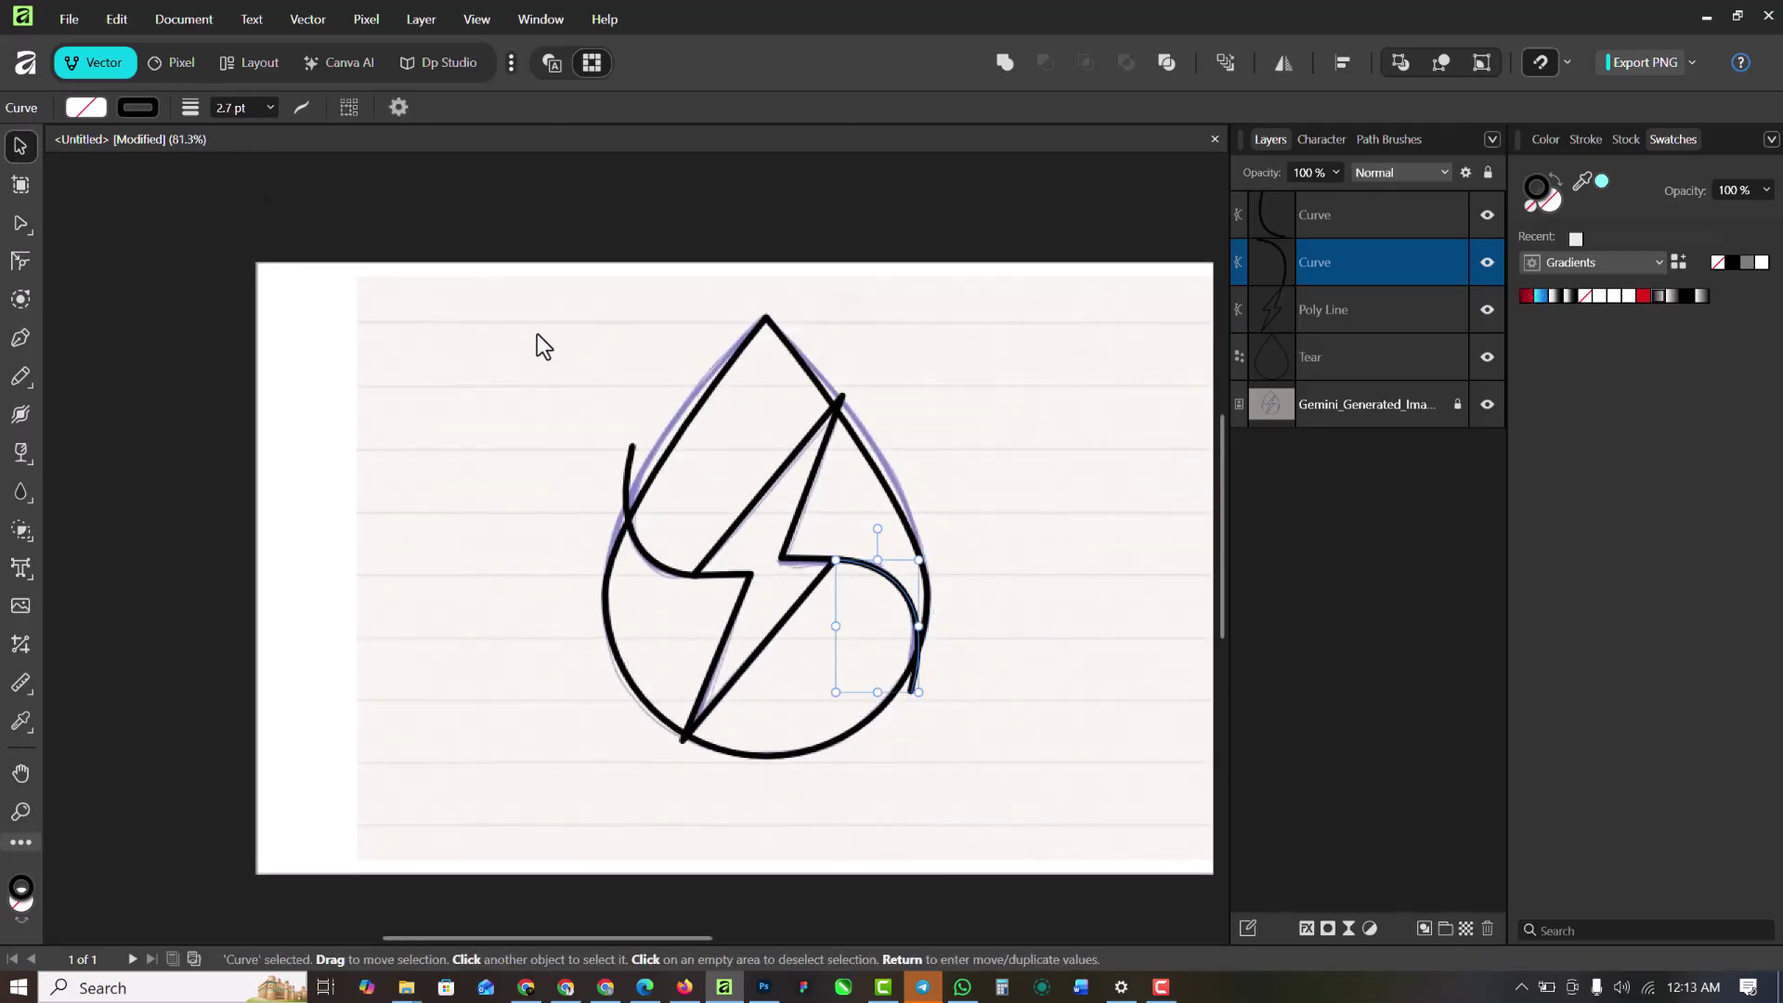
# Select all four shapes and switch to Outline view with Ctrl+Y
pyautogui.hotkey('ctrl', 'a')
pyautogui.scroll(-1, 572, 482)
pyautogui.scroll(1, 574, 481)
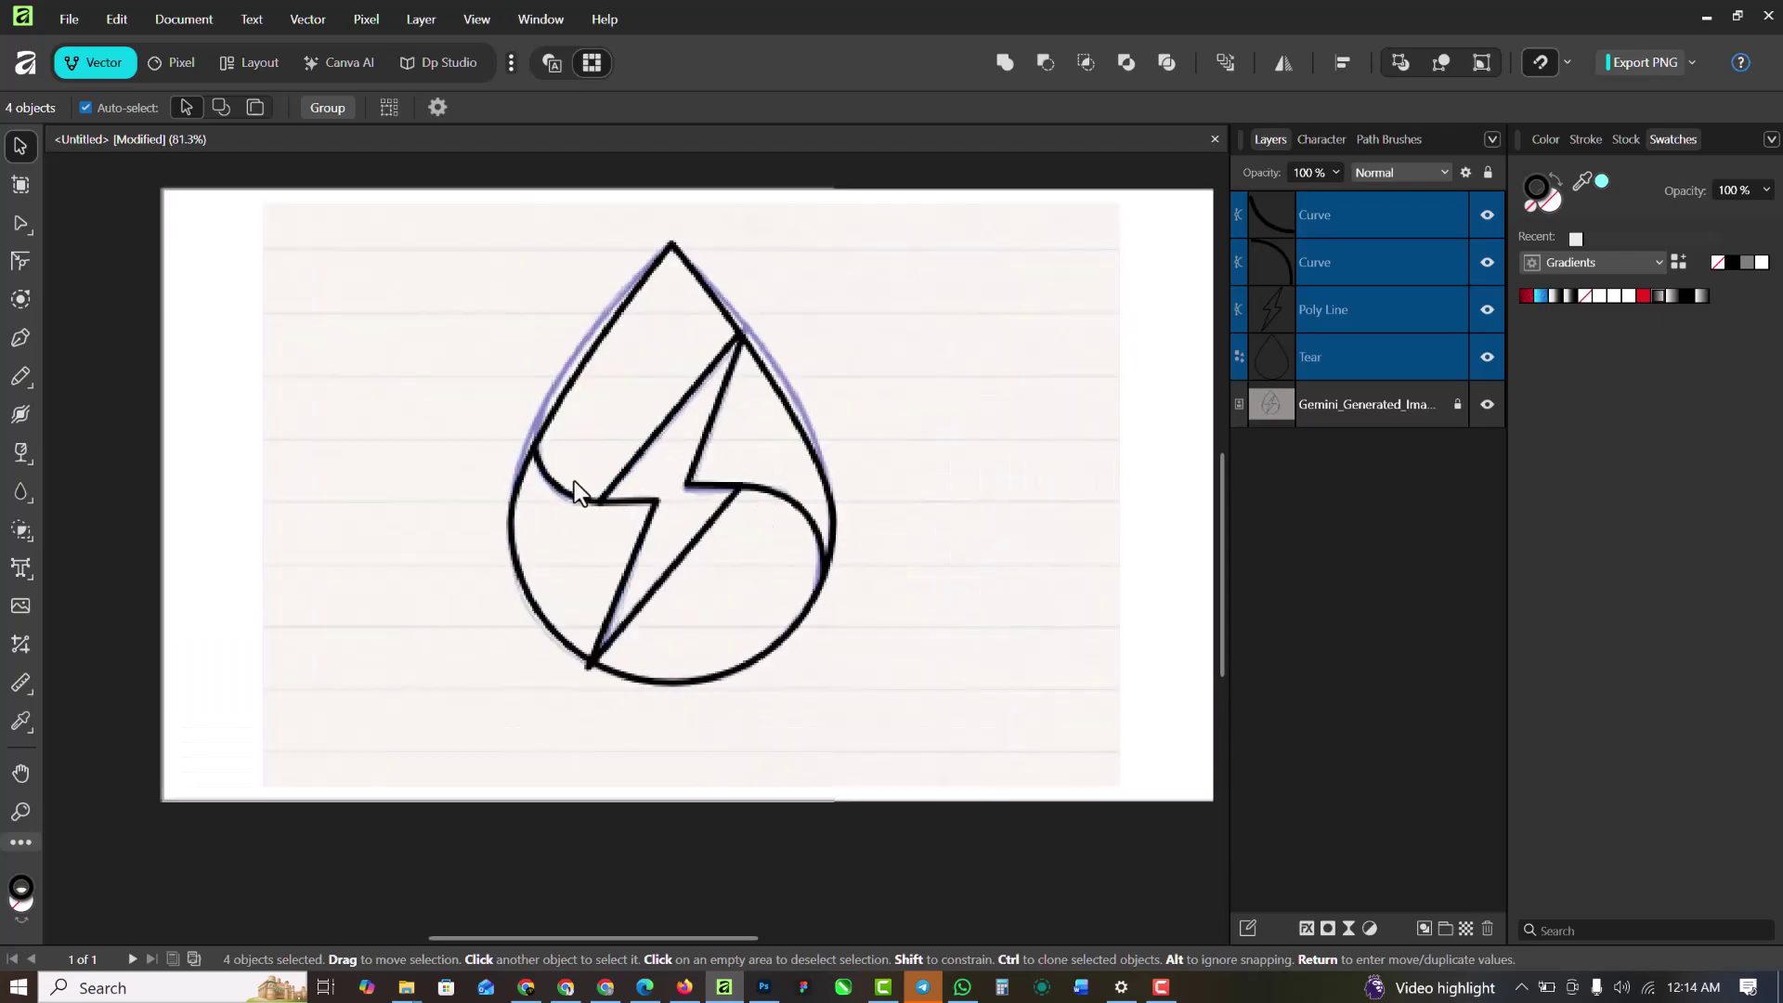
pyautogui.hotkey('ctrl', 'y')
pyautogui.scroll(10, 576, 476)
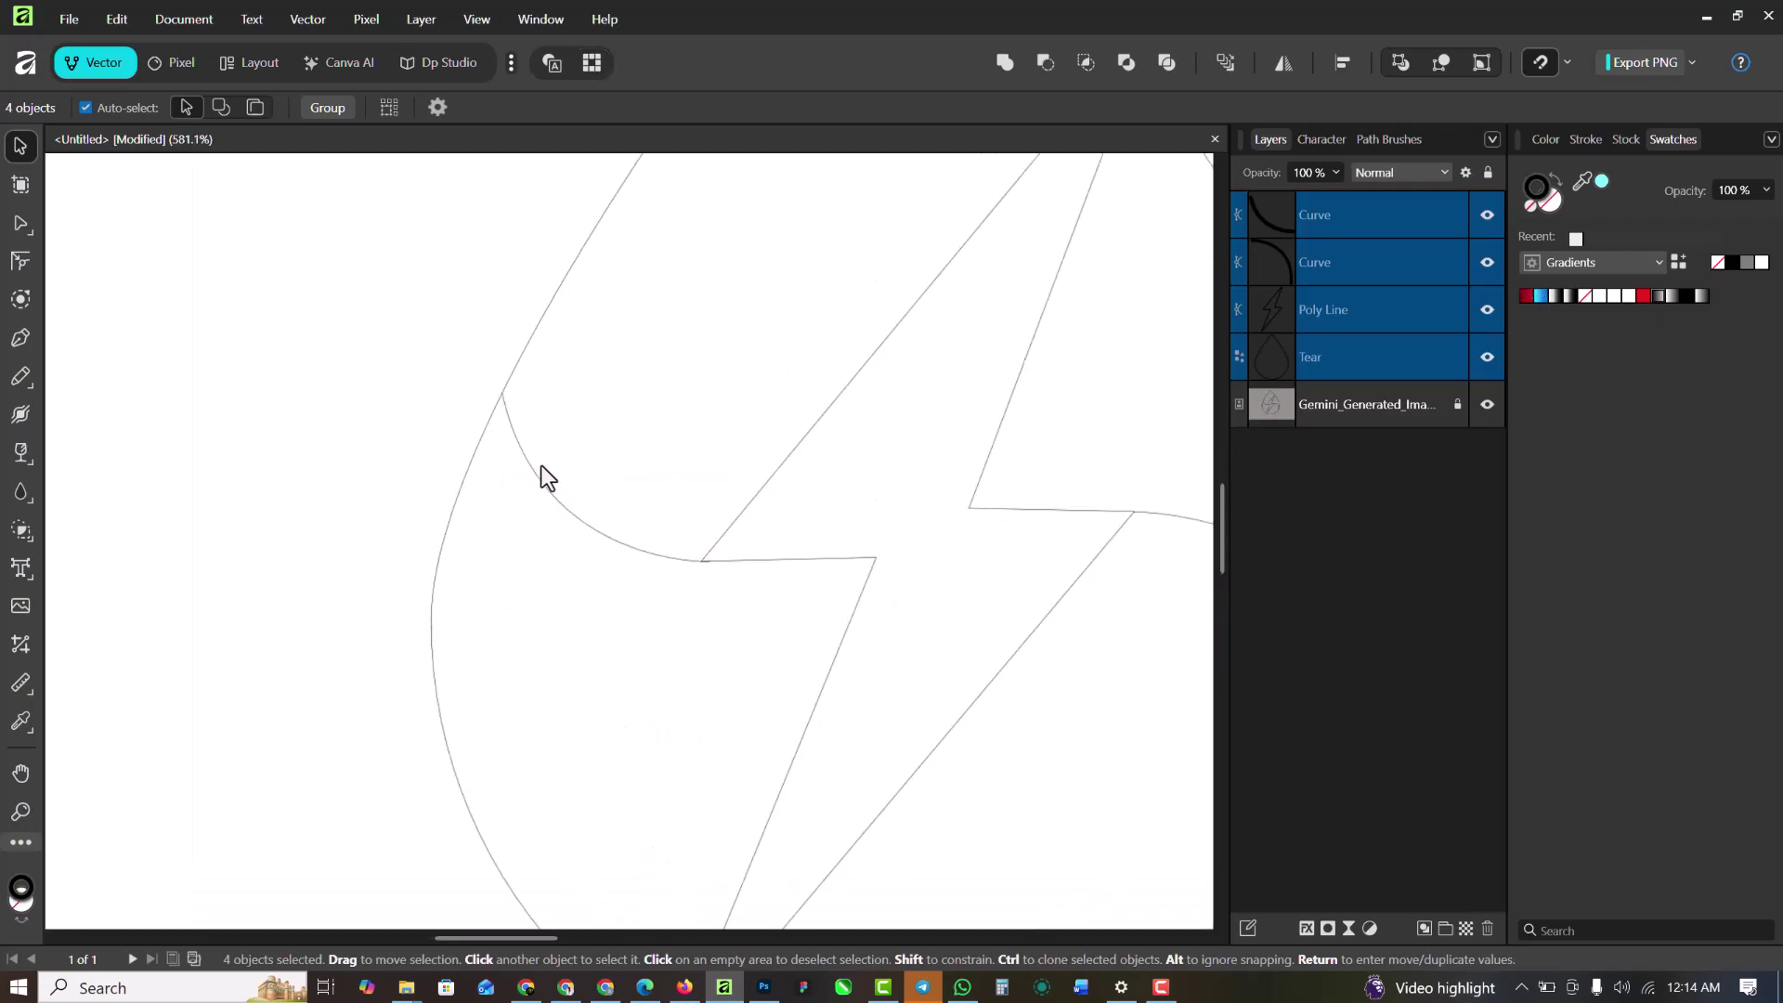
pyautogui.scroll(-2, 545, 460)
pyautogui.scroll(-1, 728, 487)
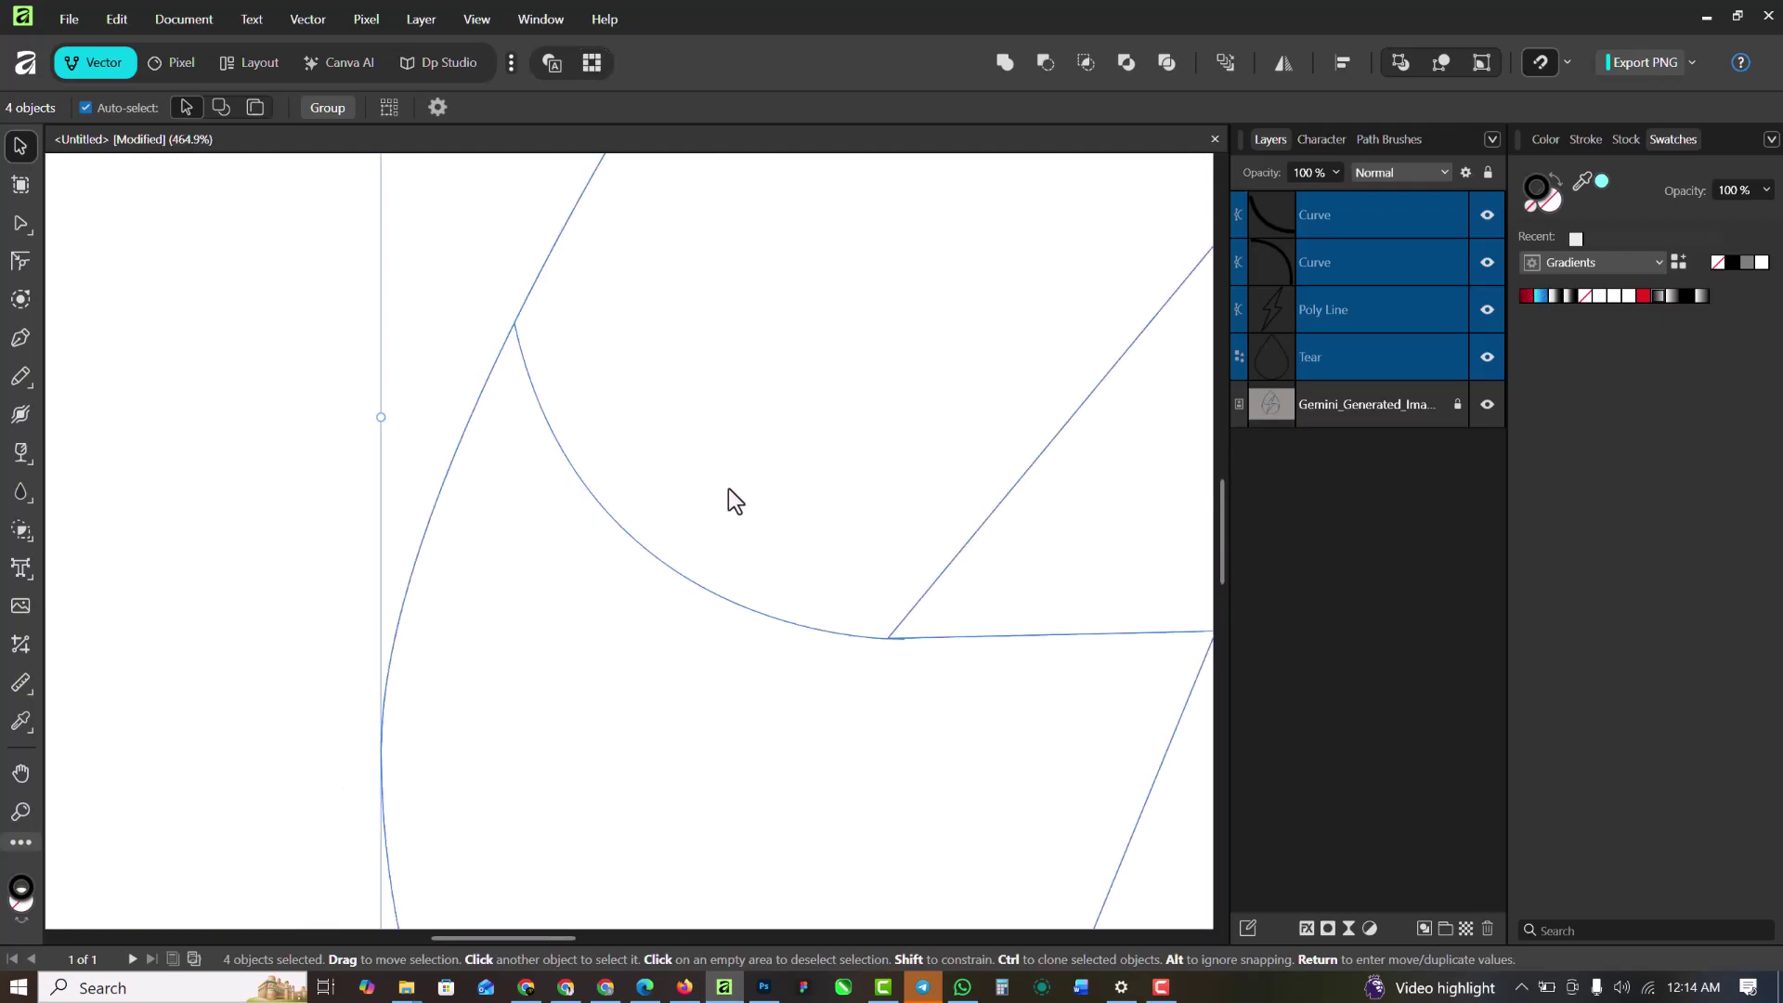
pyautogui.scroll(1, 951, 671)
pyautogui.scroll(3, 979, 708)
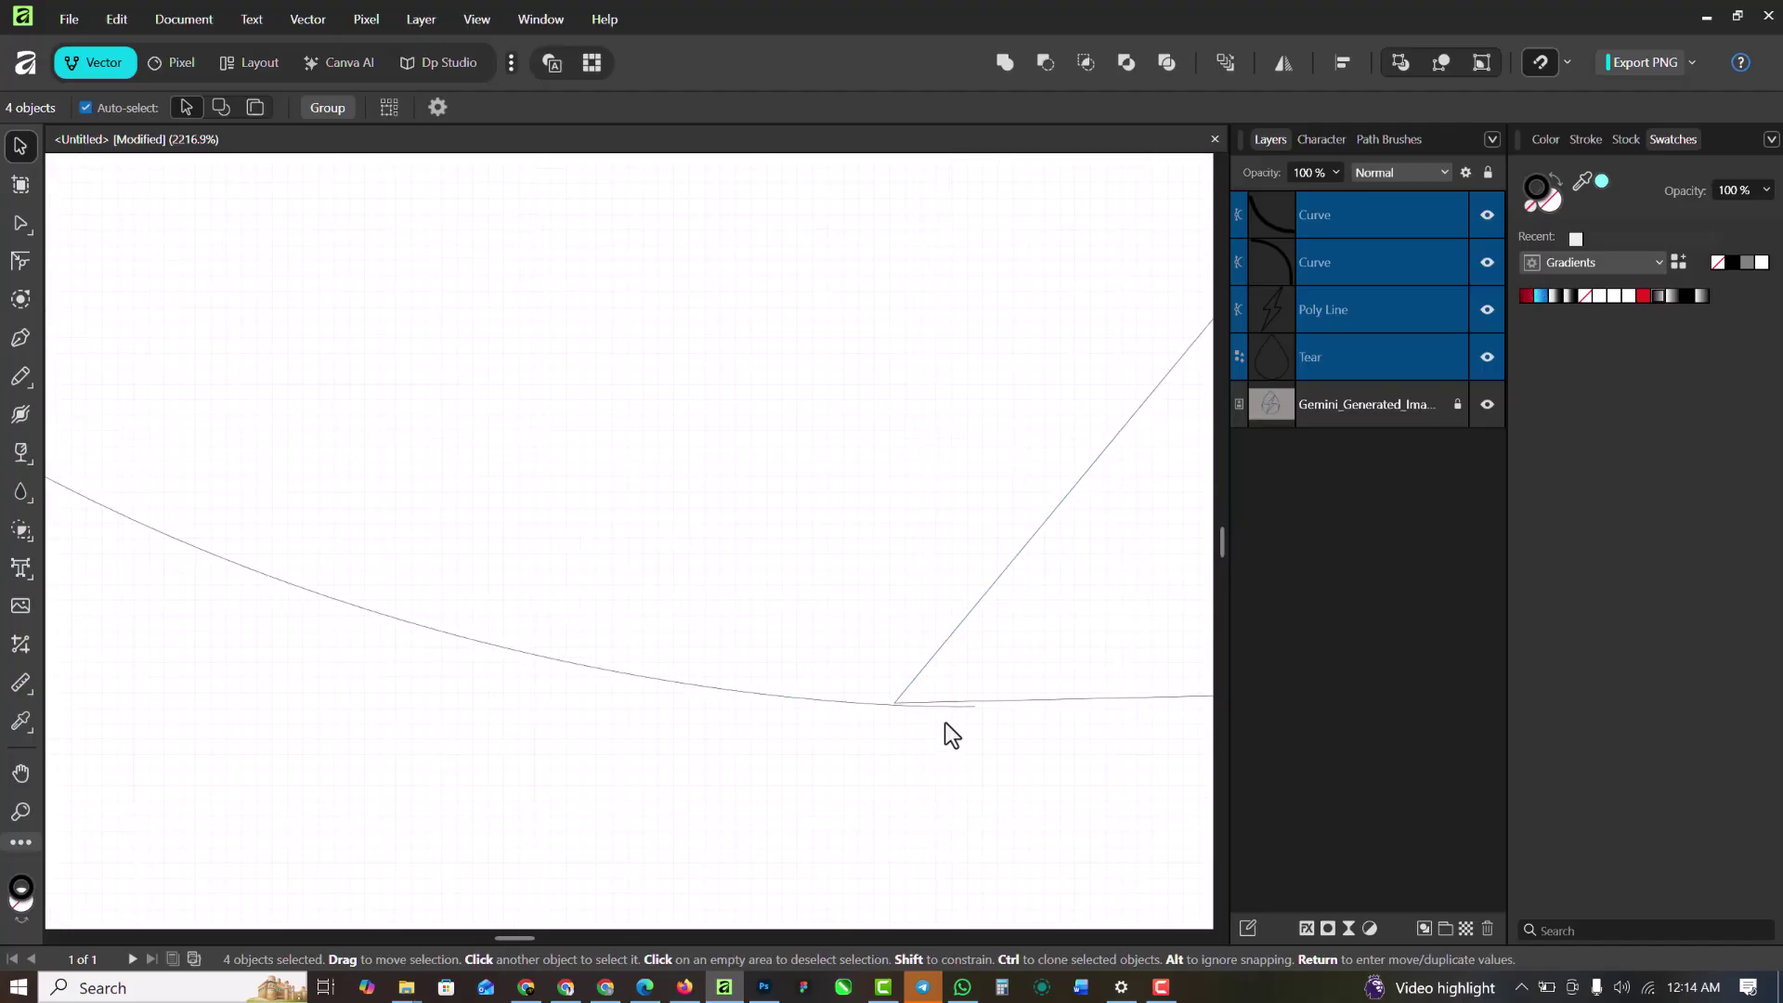
pyautogui.scroll(3, 944, 707)
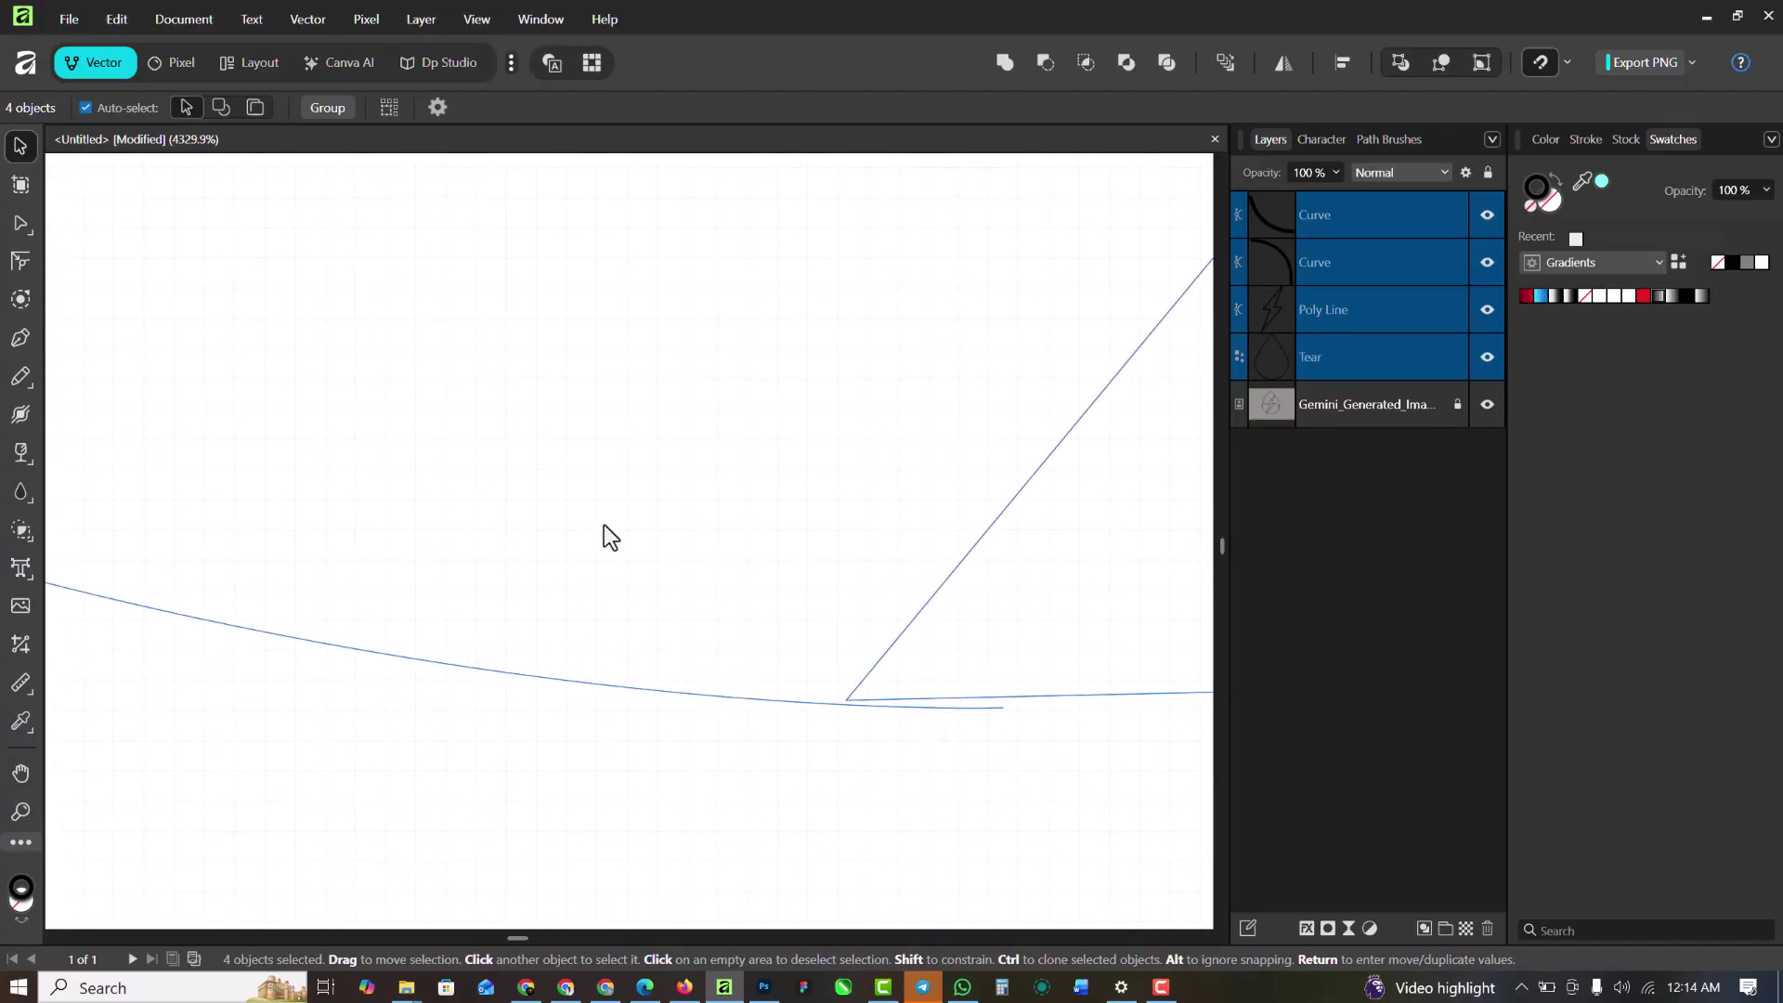
# Snap the loose curve end onto the bolt's junction node
pyautogui.press('a')
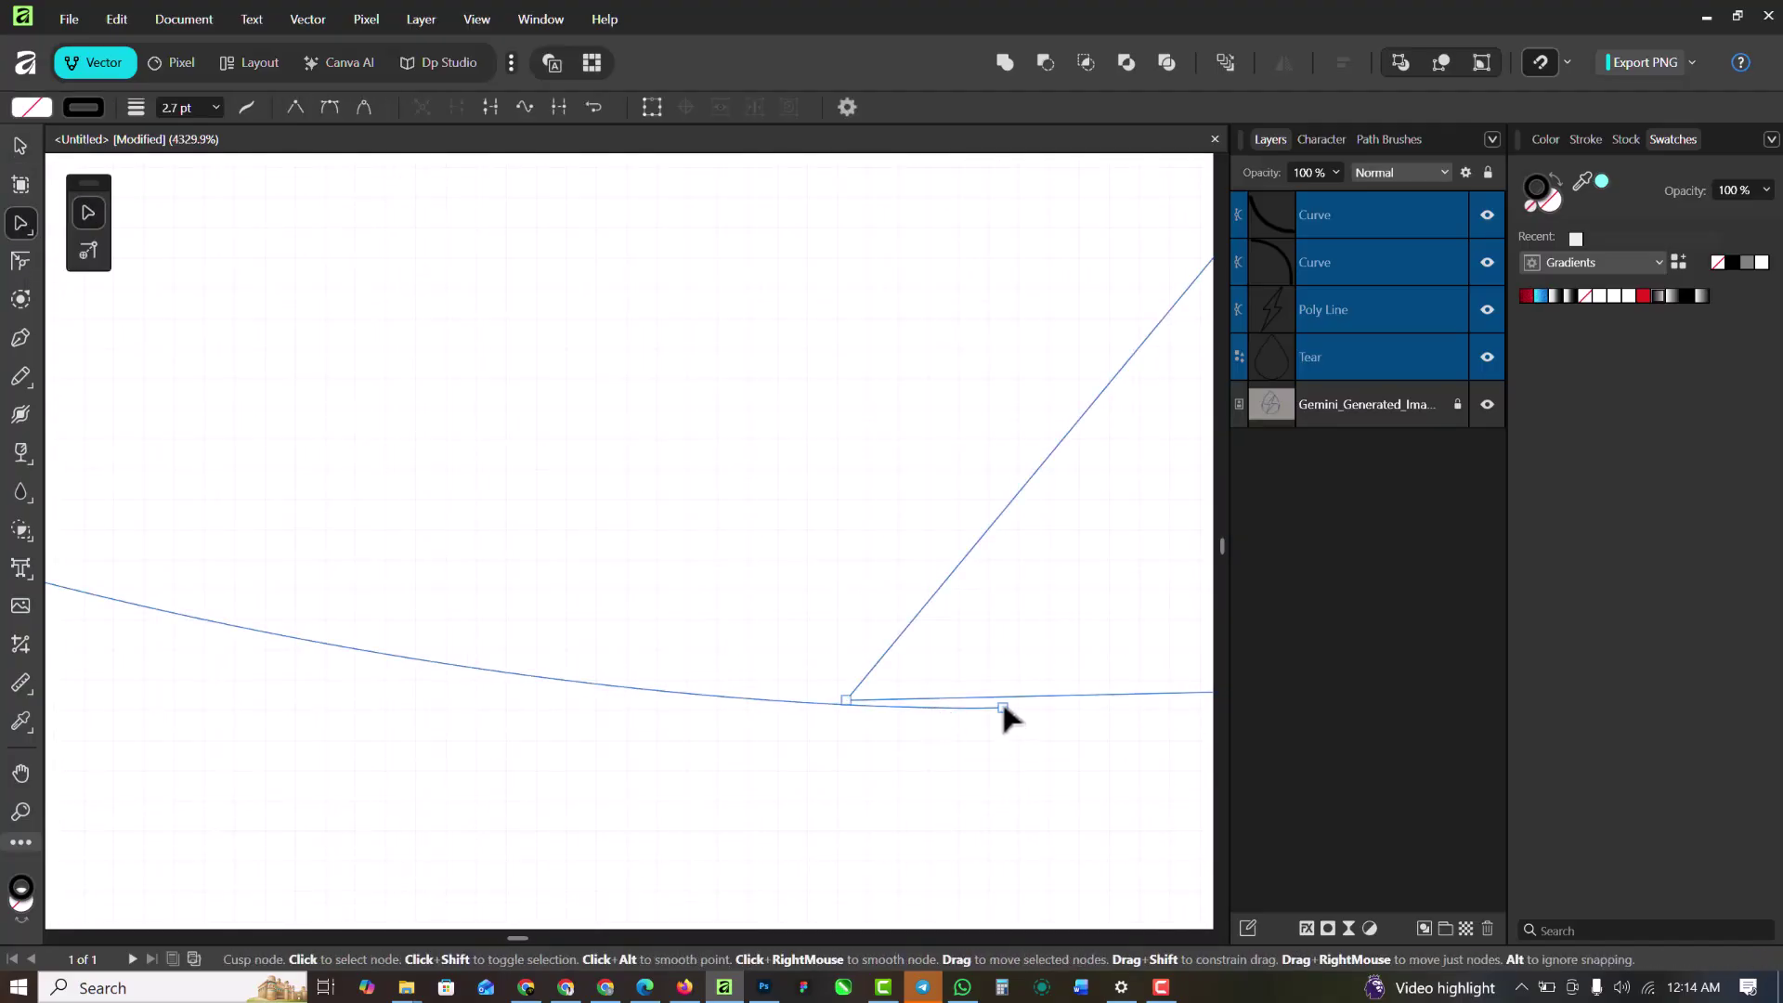
pyautogui.moveTo(1001, 706); pyautogui.dragTo(848, 715)
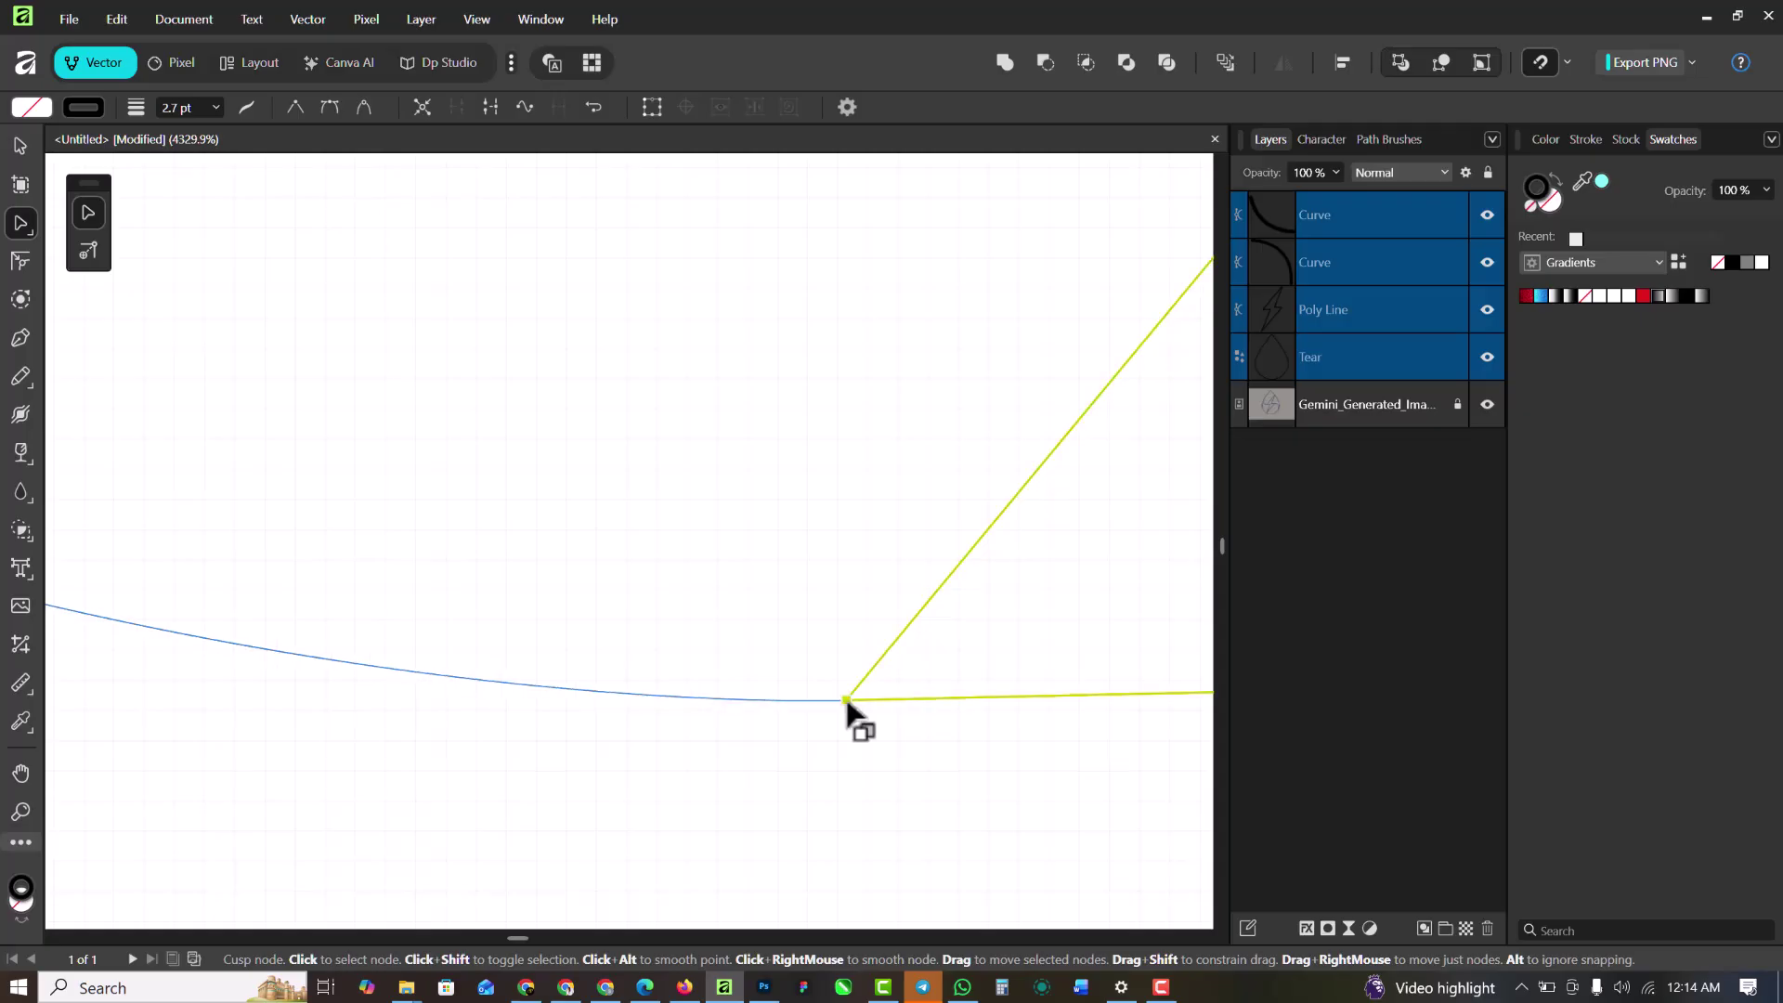
pyautogui.click(935, 649)
pyautogui.scroll(-5, 935, 649)
pyautogui.scroll(2, 936, 649)
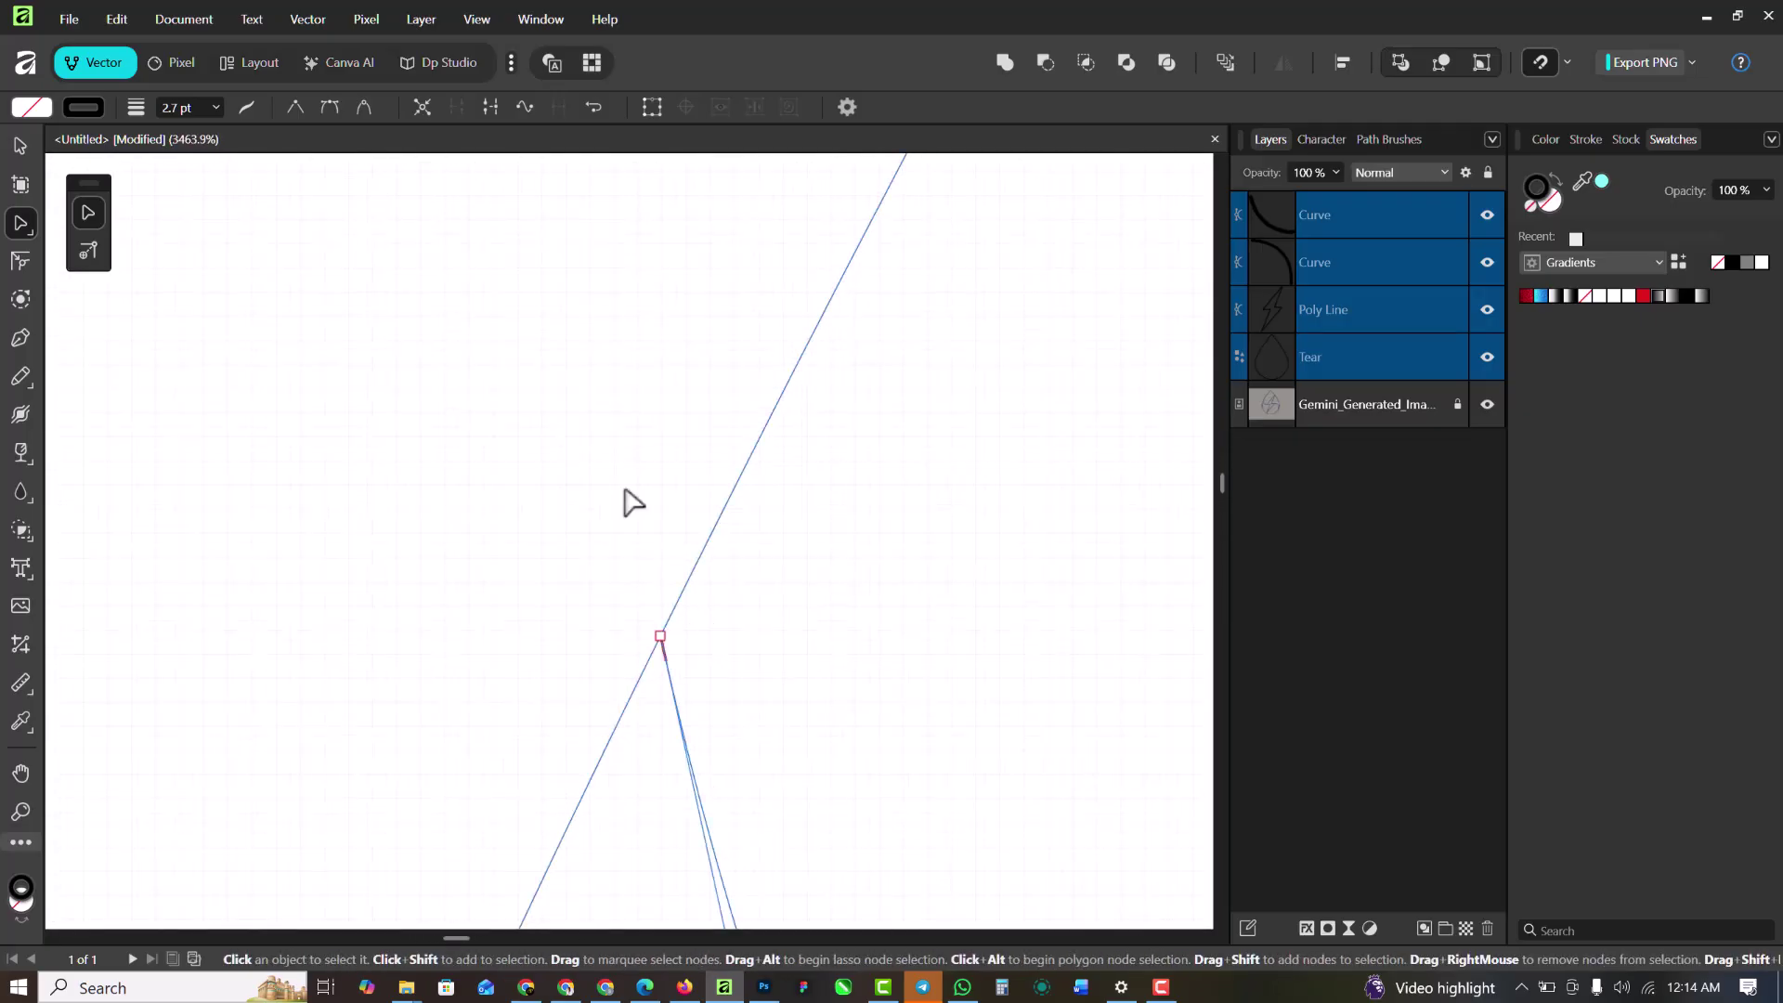
pyautogui.scroll(-9, 619, 492)
pyautogui.scroll(-3, 622, 490)
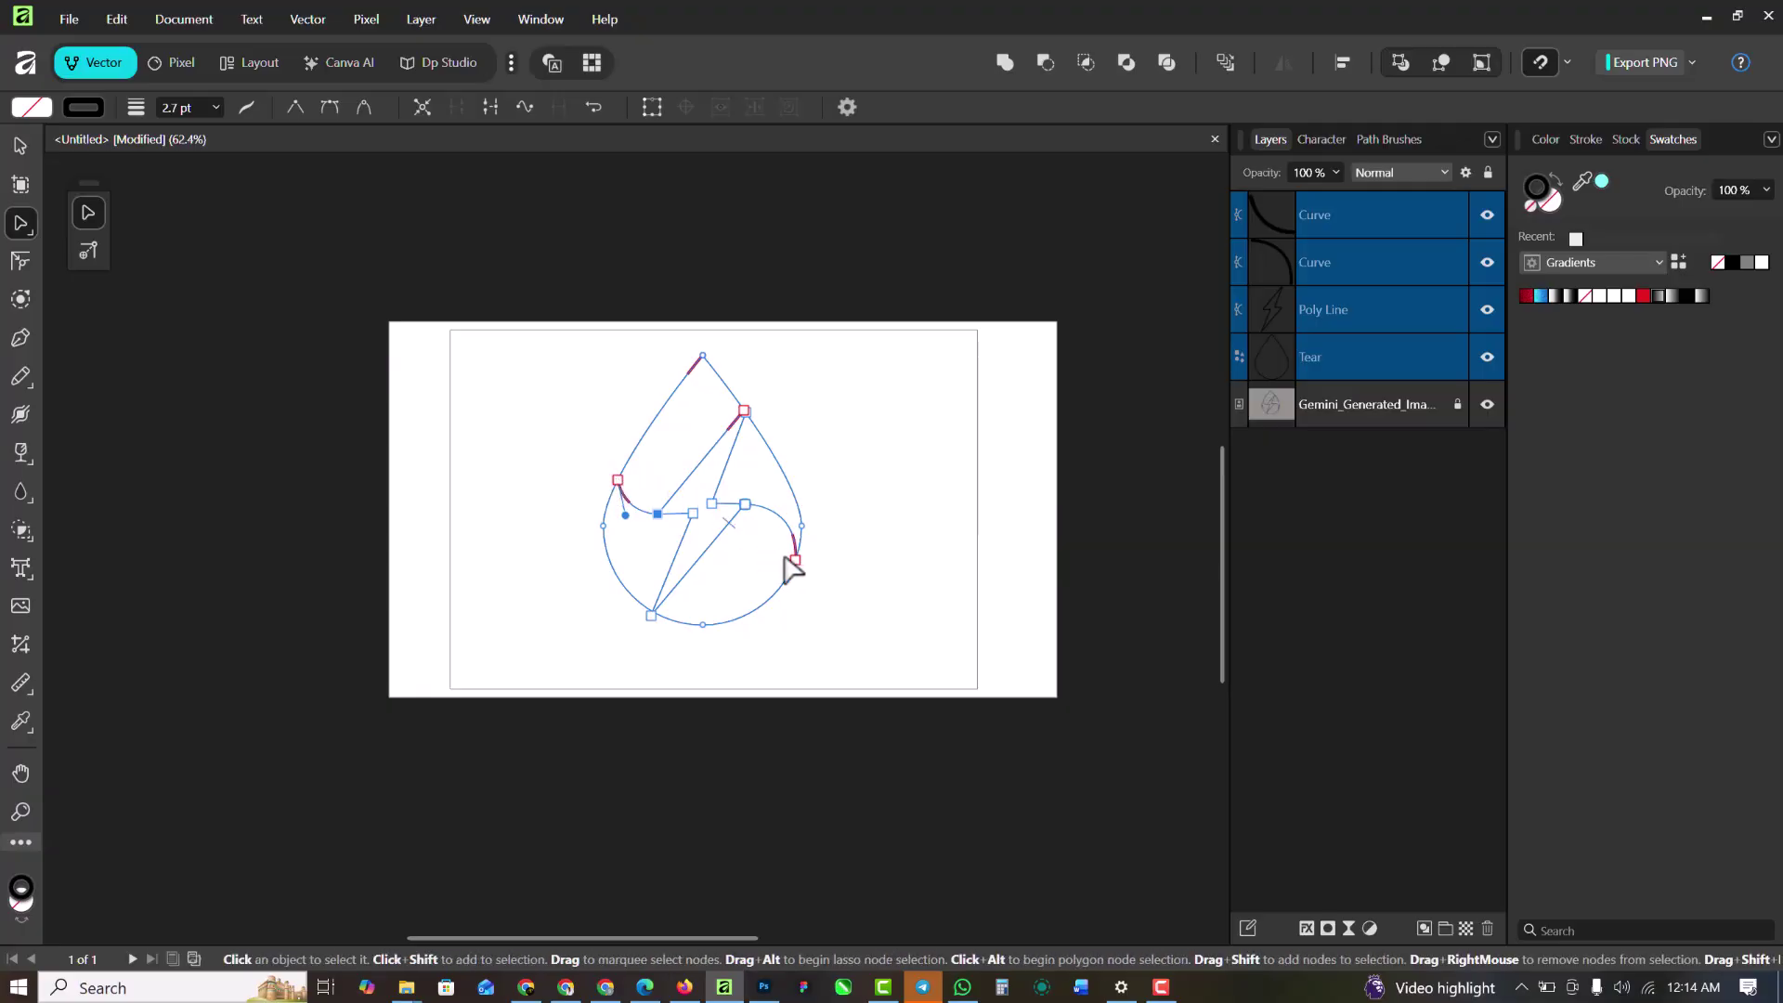
pyautogui.scroll(6, 785, 558)
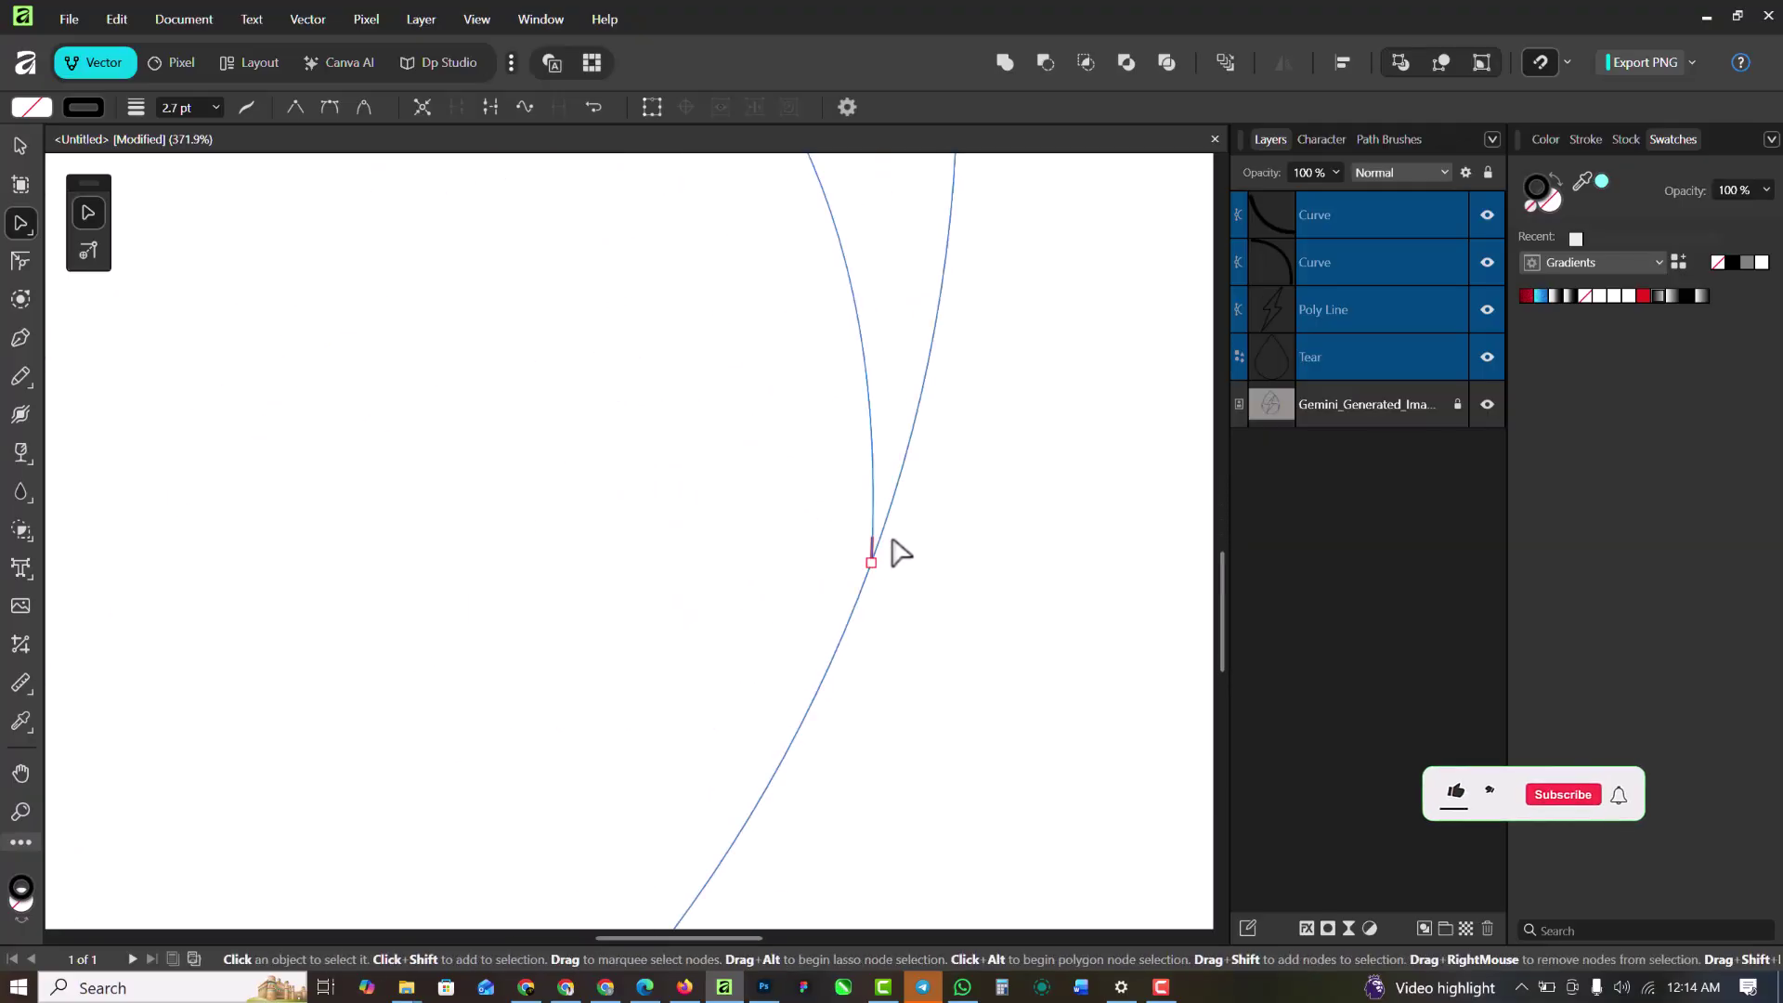
pyautogui.scroll(-5, 887, 576)
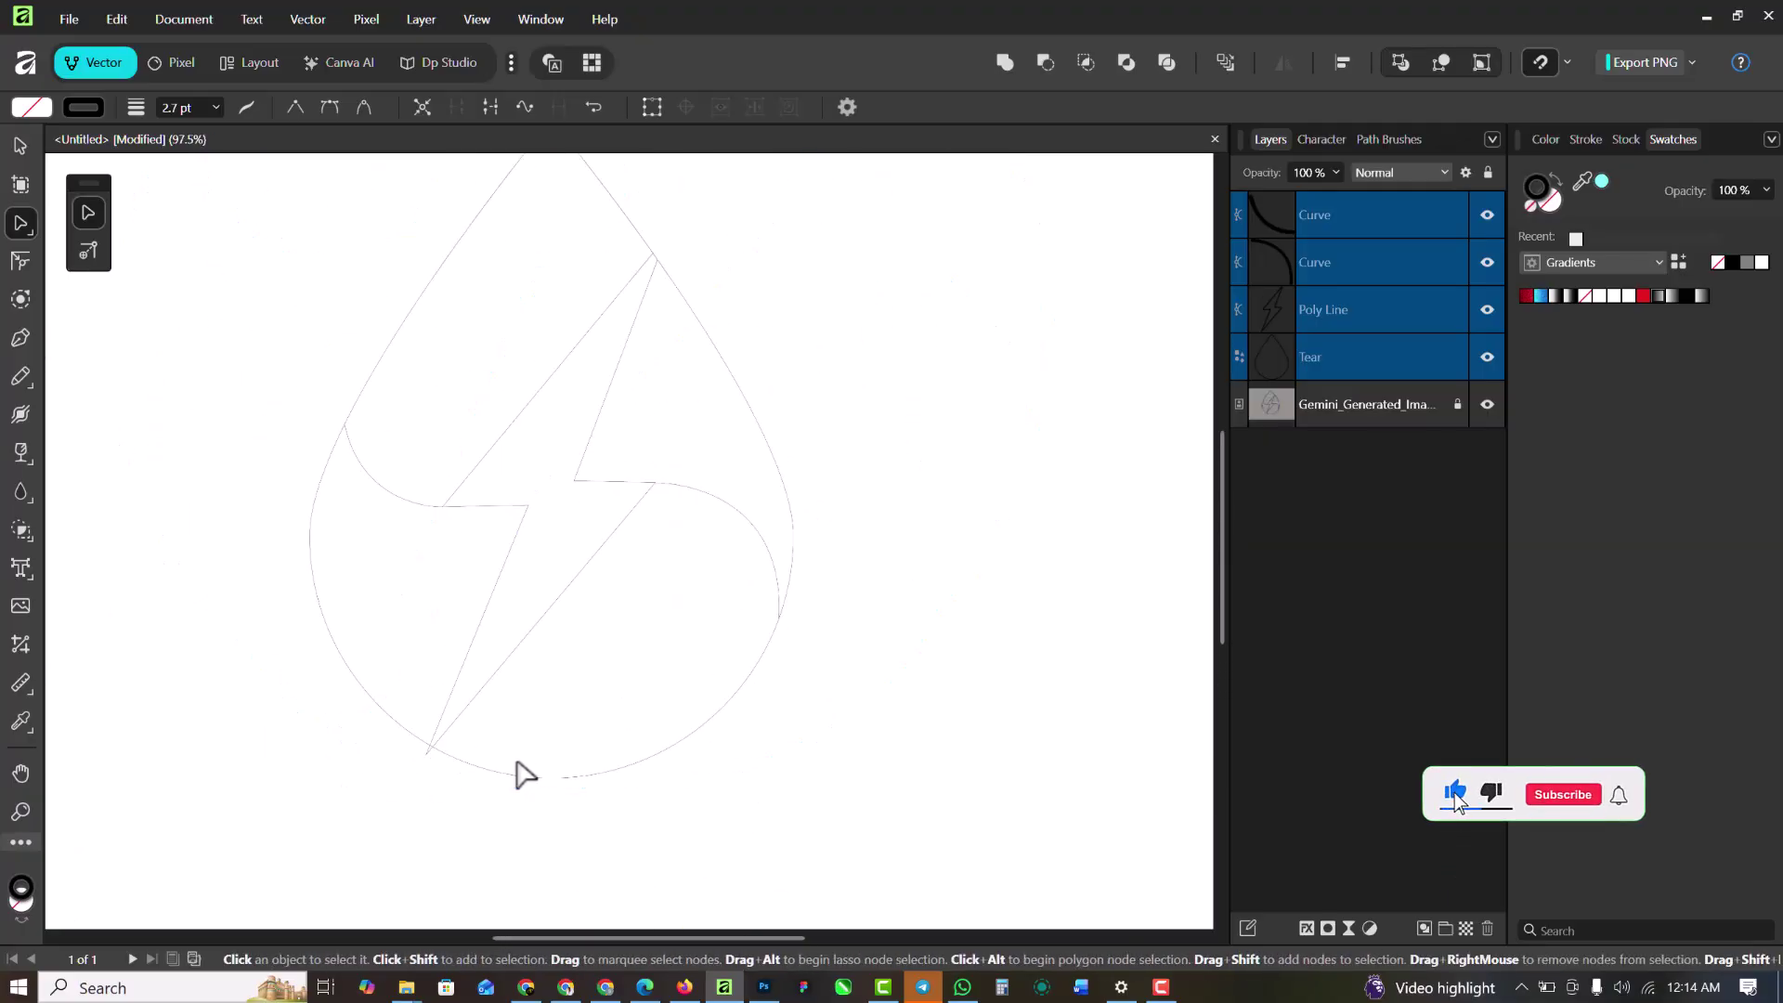
pyautogui.scroll(1, 631, 386)
pyautogui.scroll(2, 630, 385)
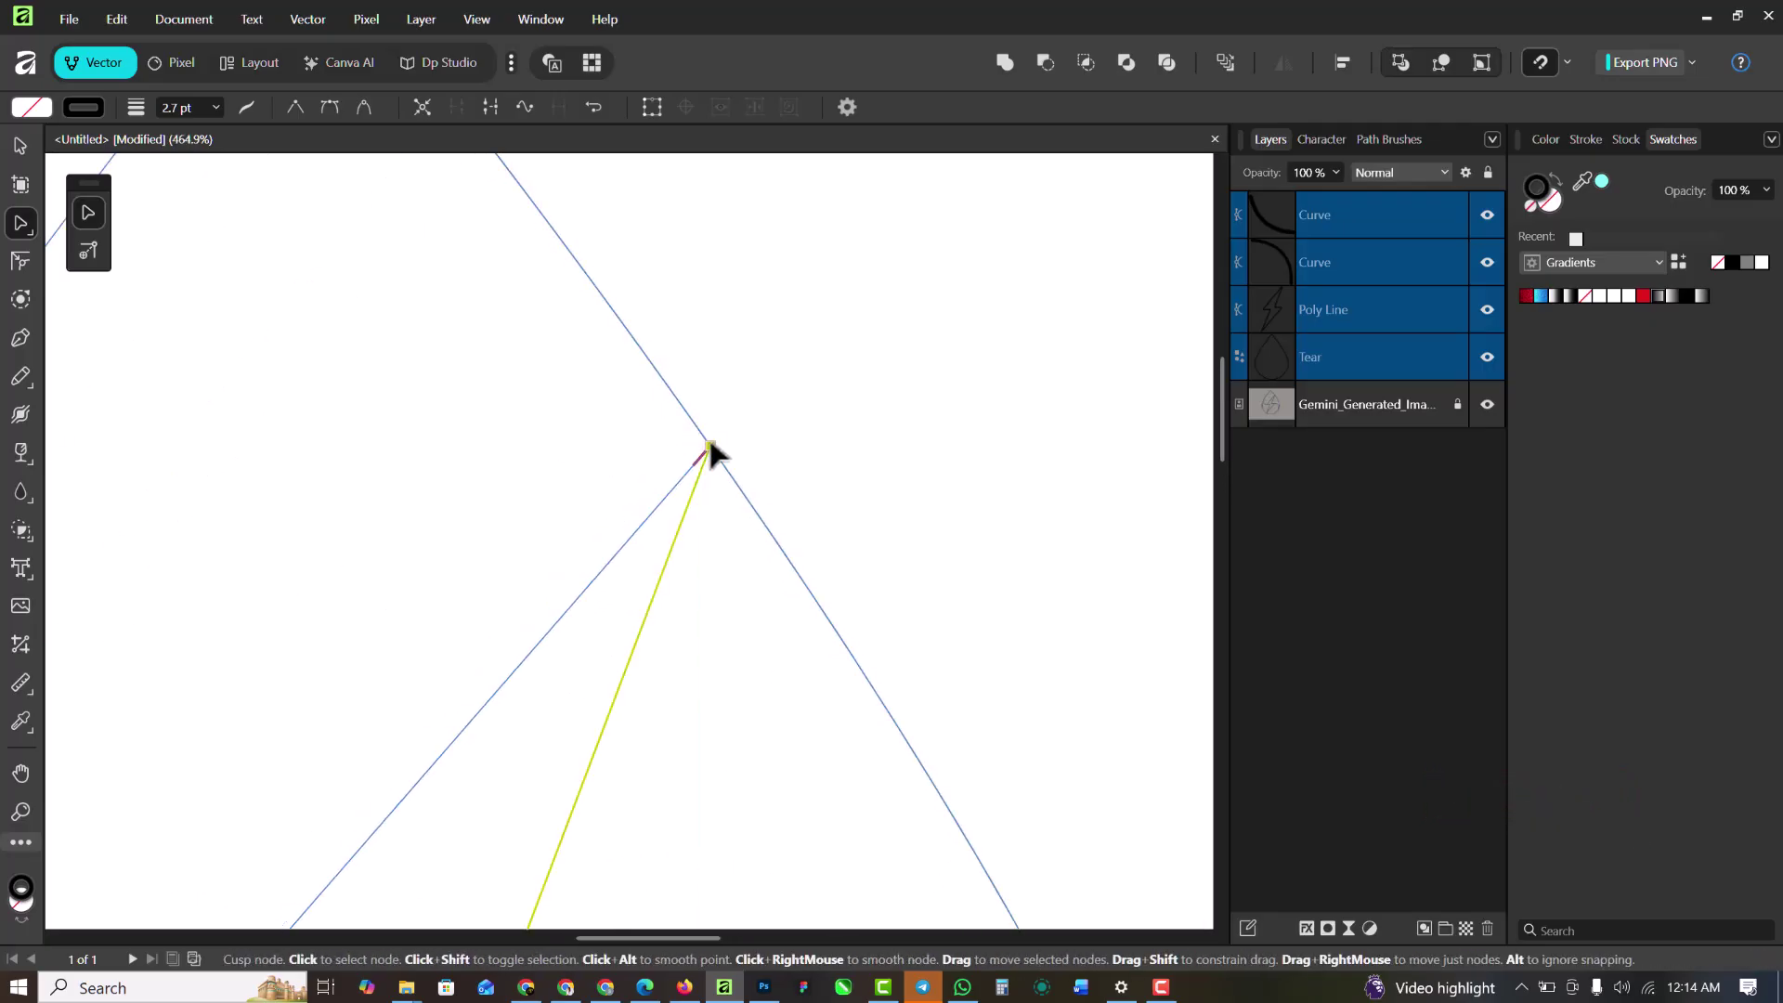
pyautogui.scroll(-6, 734, 382)
pyautogui.scroll(-2, 733, 390)
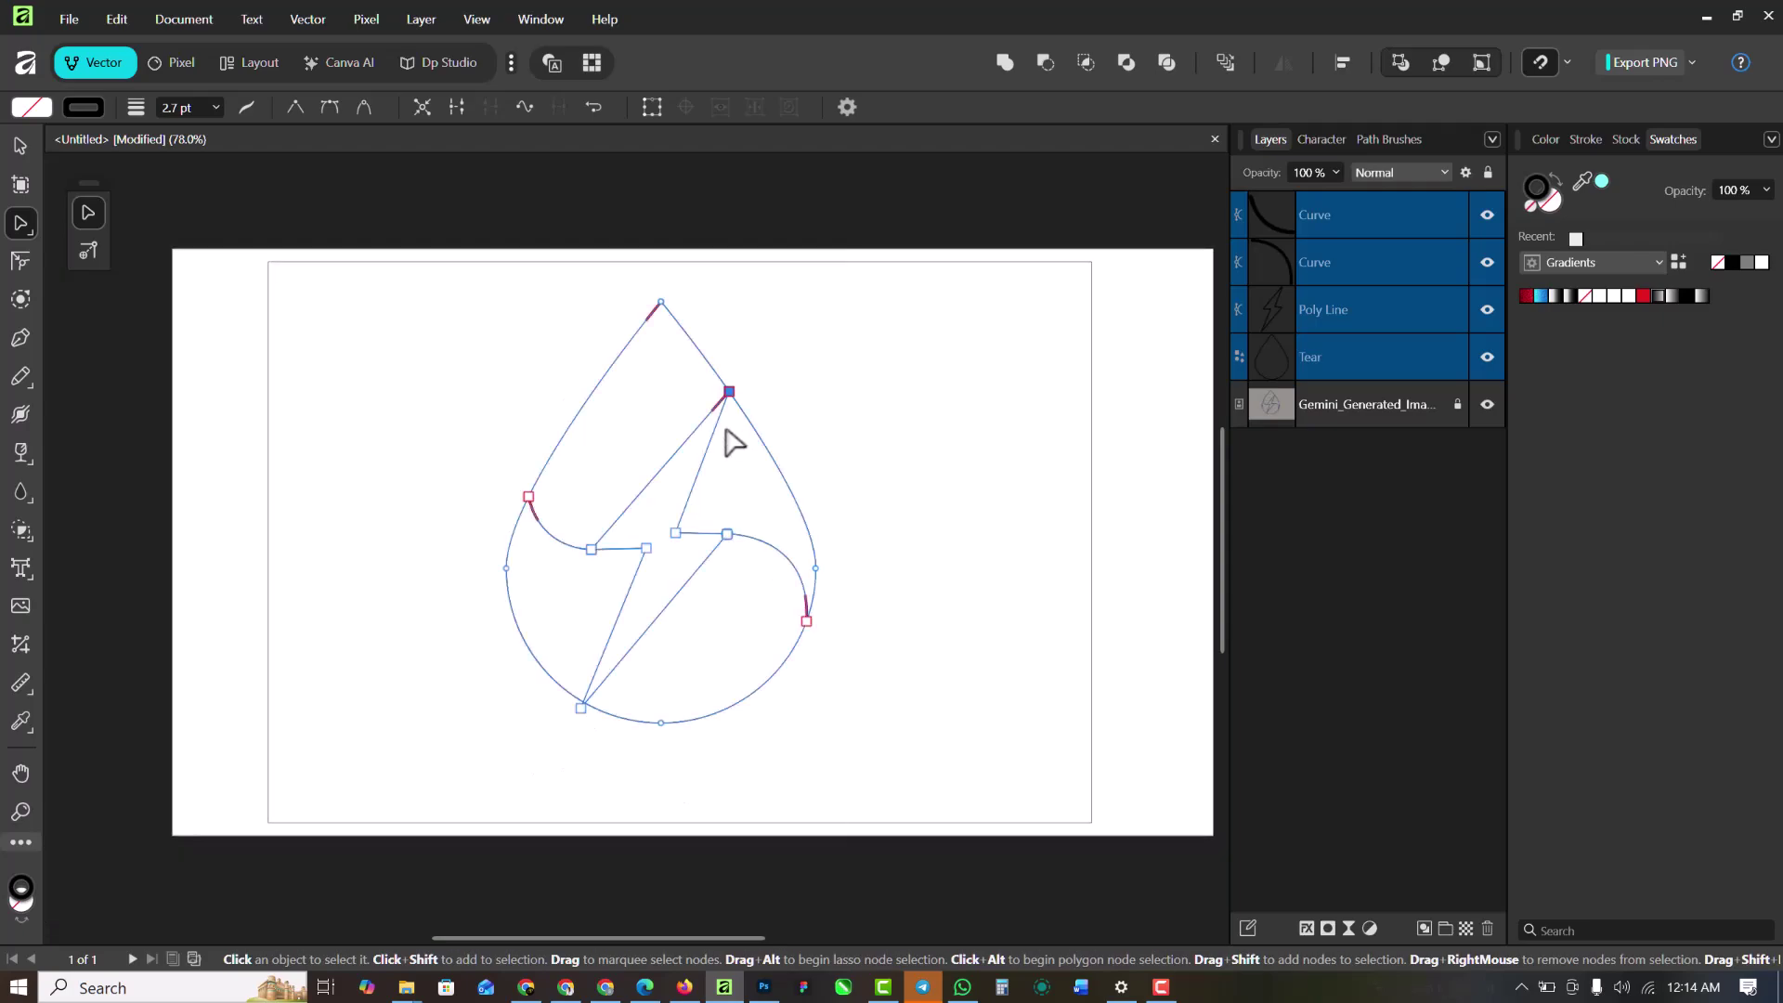
# Leave Outline view and marquee-select all the drop and bolt shapes
pyautogui.click(21, 148)
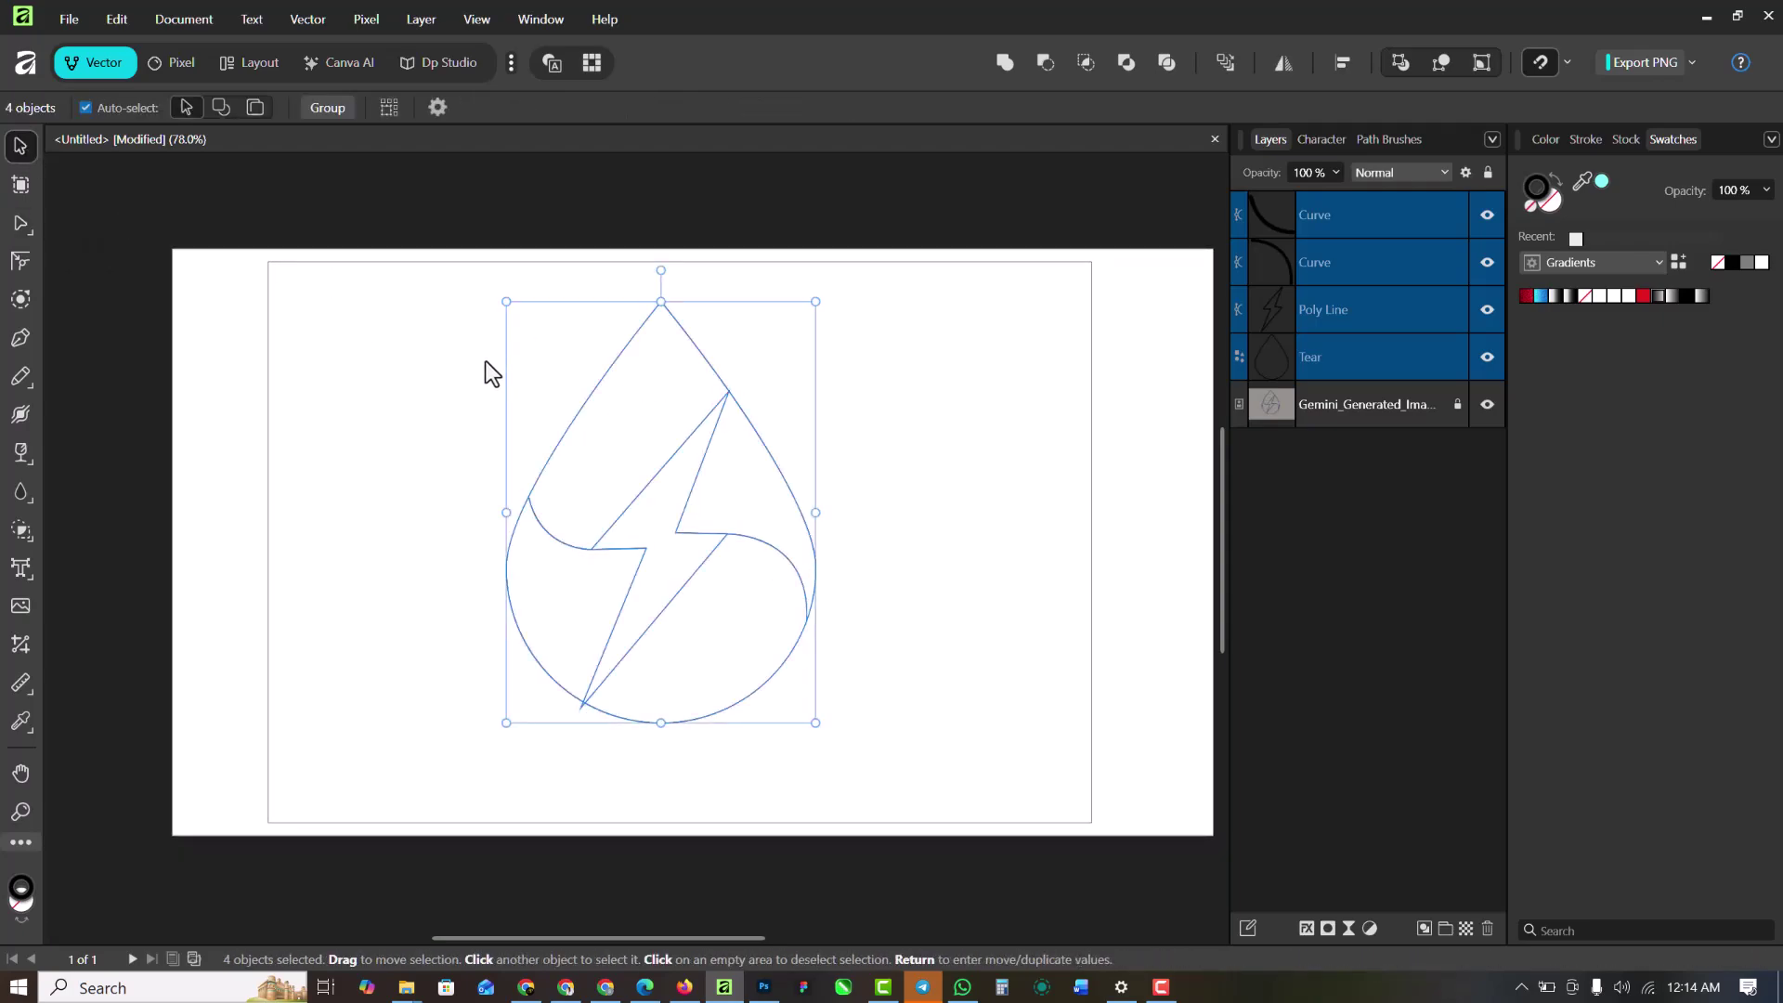
pyautogui.hotkey('ctrl', 'y')
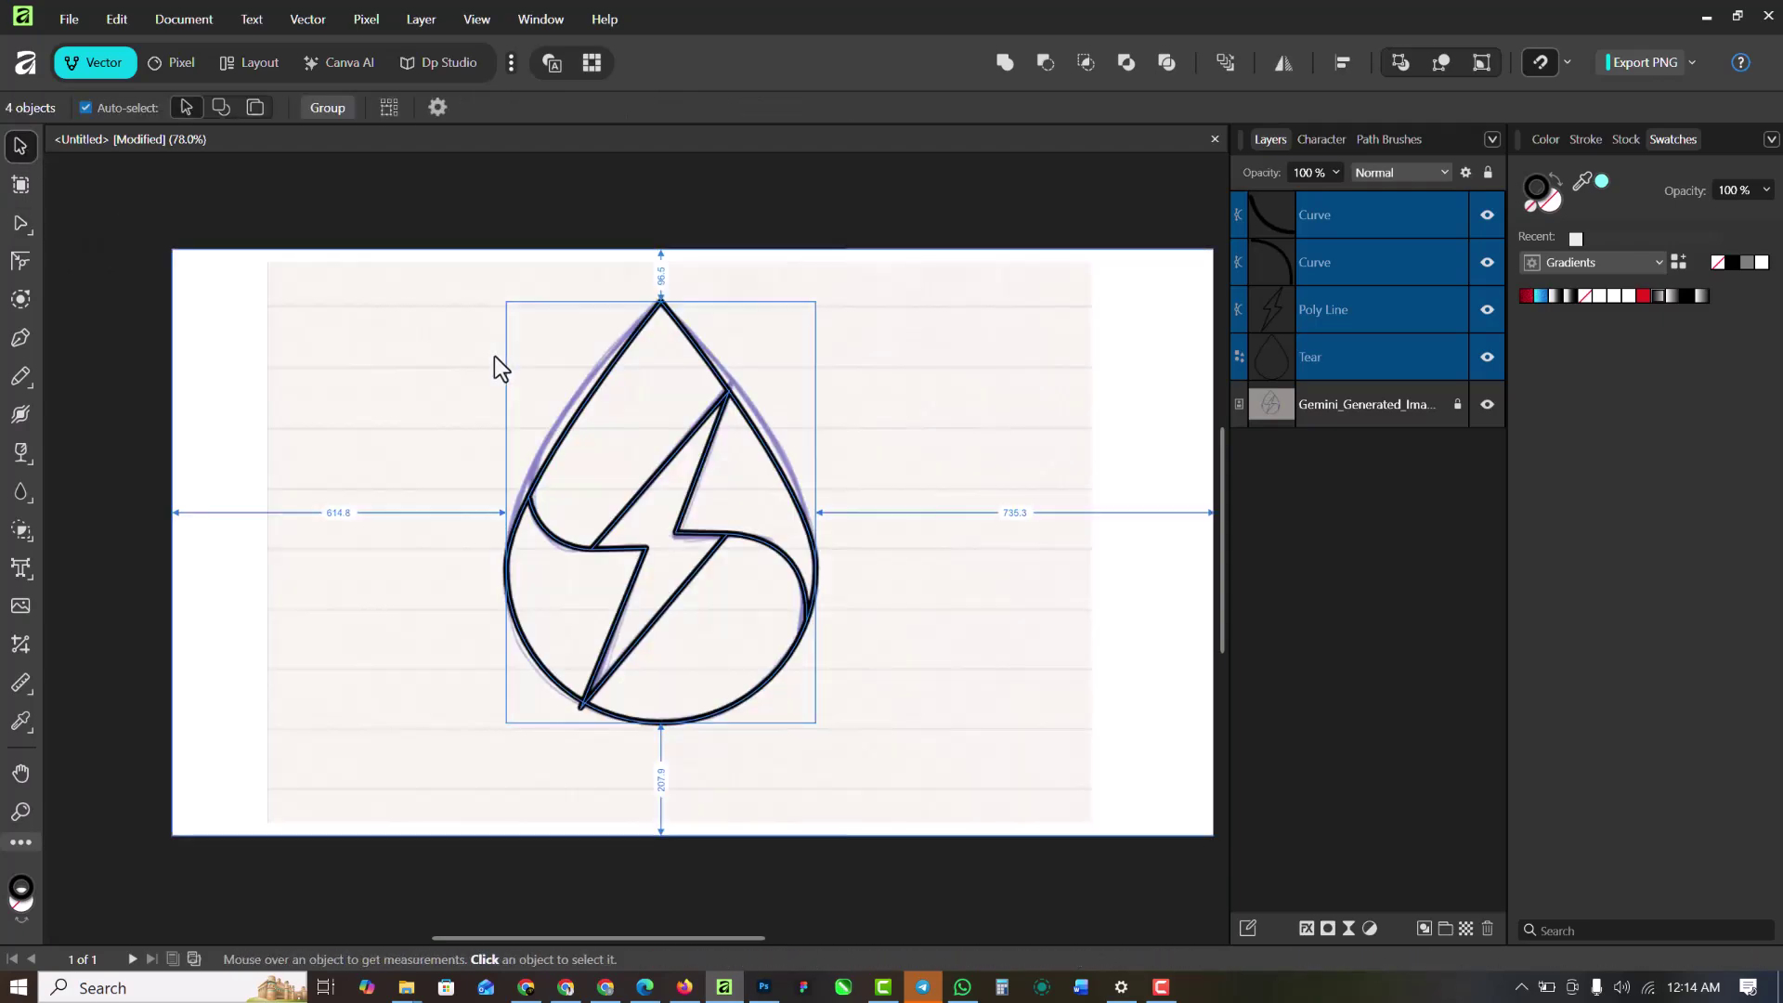
pyautogui.click(464, 406)
pyautogui.moveTo(434, 217); pyautogui.dragTo(955, 783)
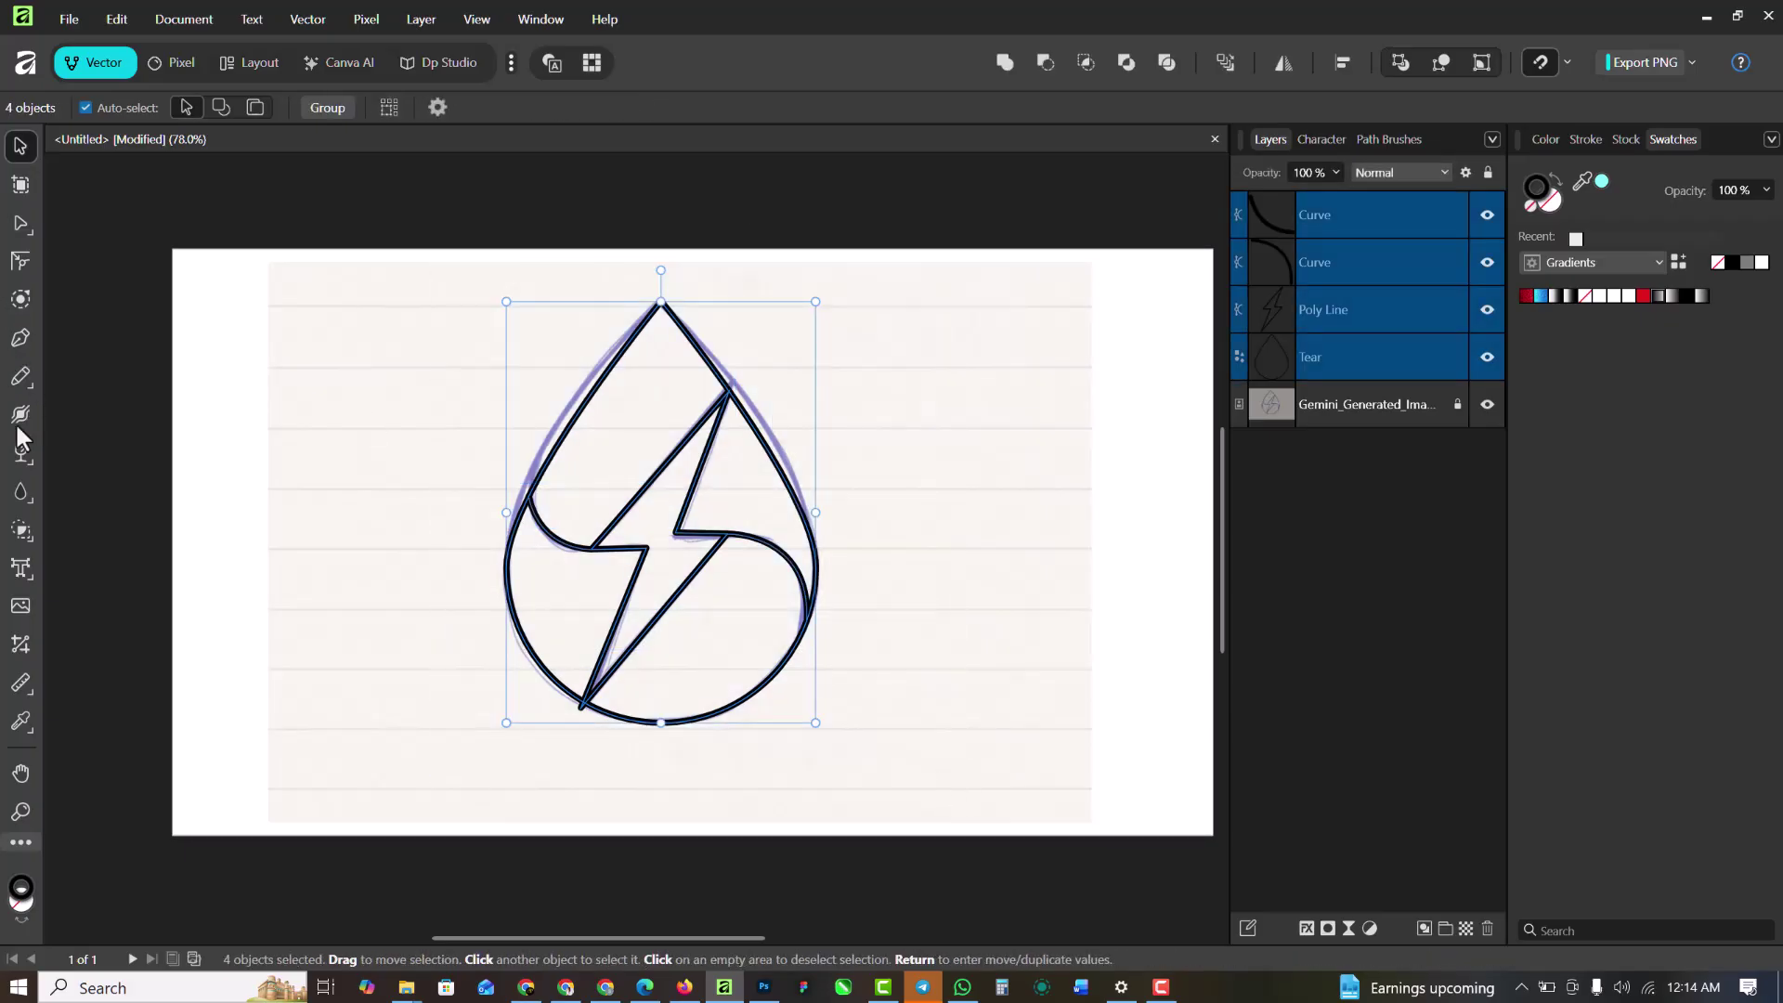
# Use Shape Builder in Add mode to turn the four drop regions into shapes
pyautogui.click(21, 531)
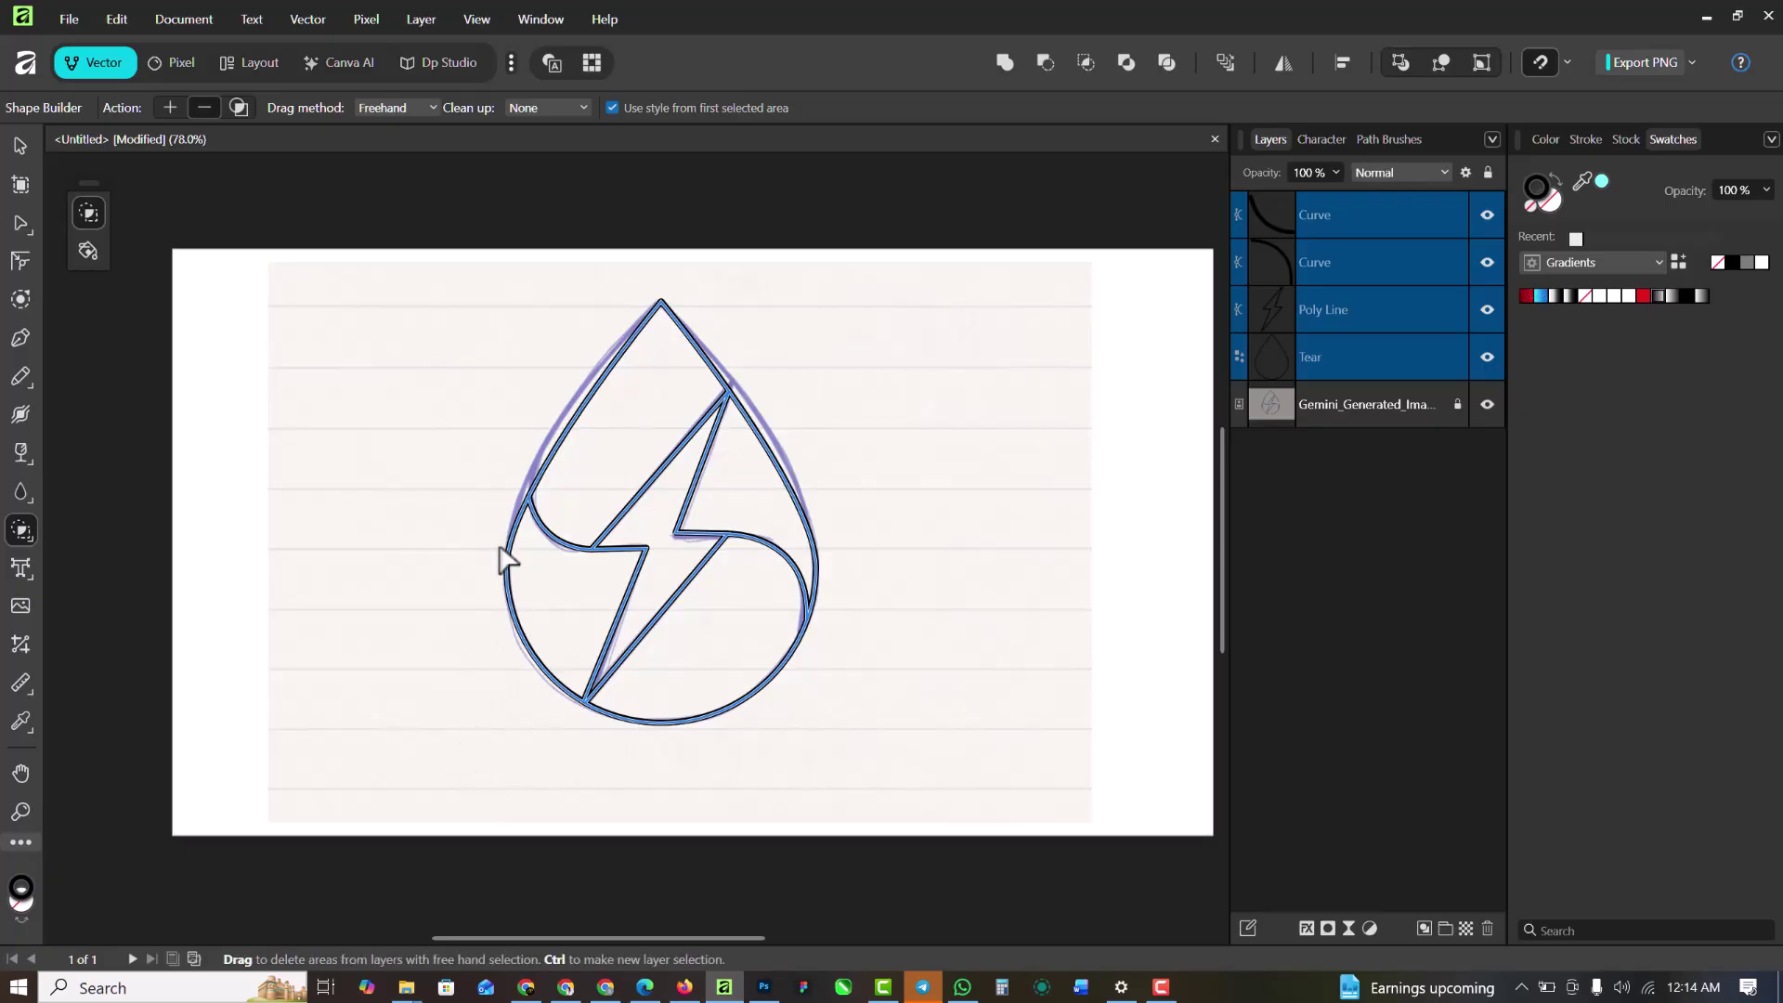
pyautogui.keyDown('ctrl'); pyautogui.scroll(5, 594, 576); pyautogui.keyUp('ctrl')
pyautogui.keyDown('ctrl'); pyautogui.scroll(-4, 647, 390); pyautogui.keyUp('ctrl')
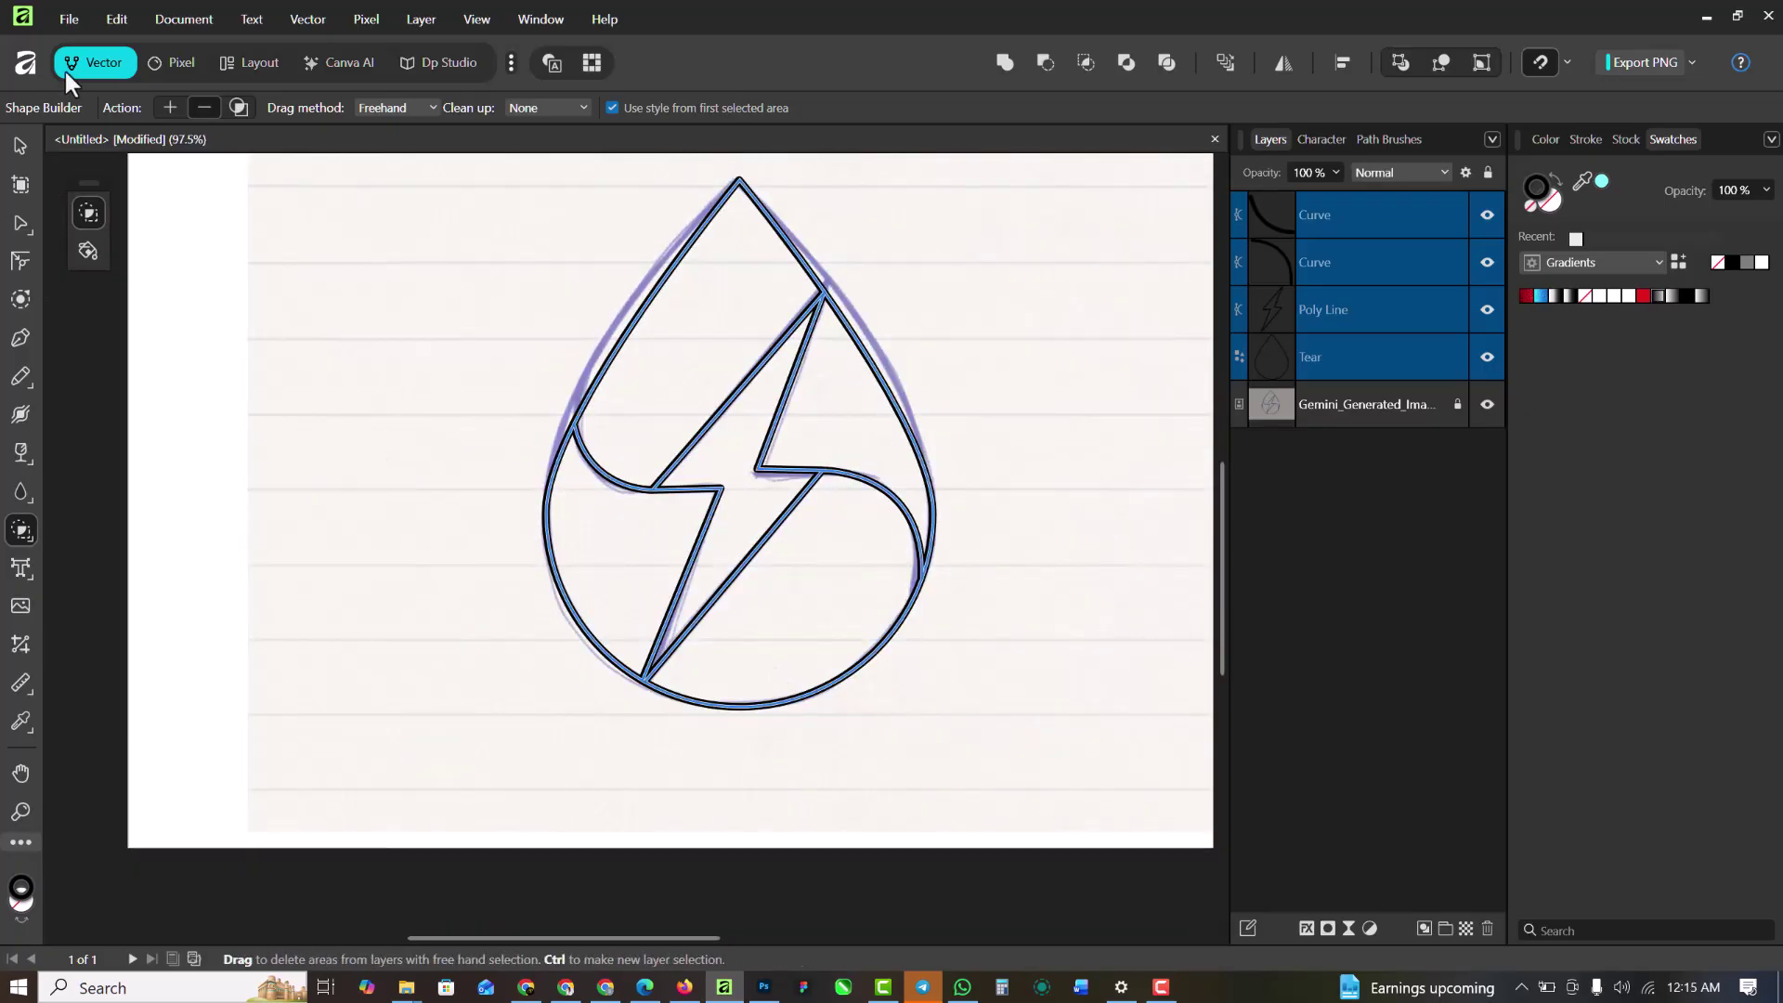
pyautogui.click(169, 108)
pyautogui.click(662, 364)
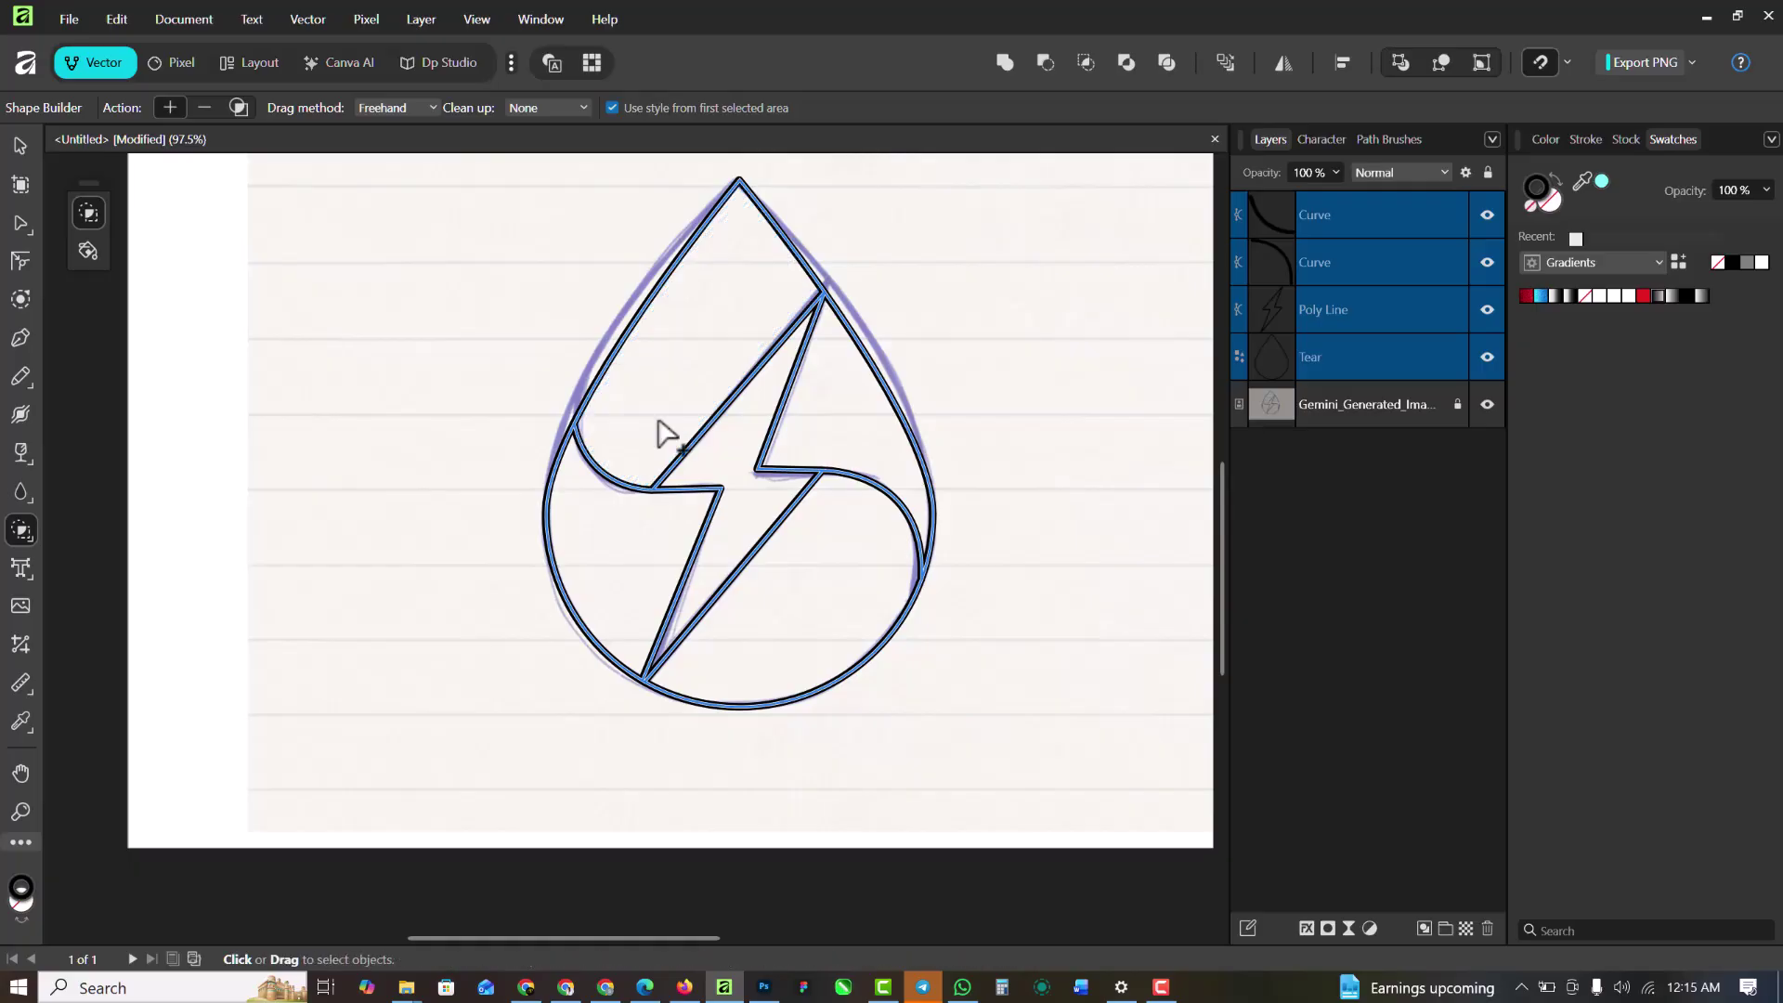
pyautogui.click(639, 568)
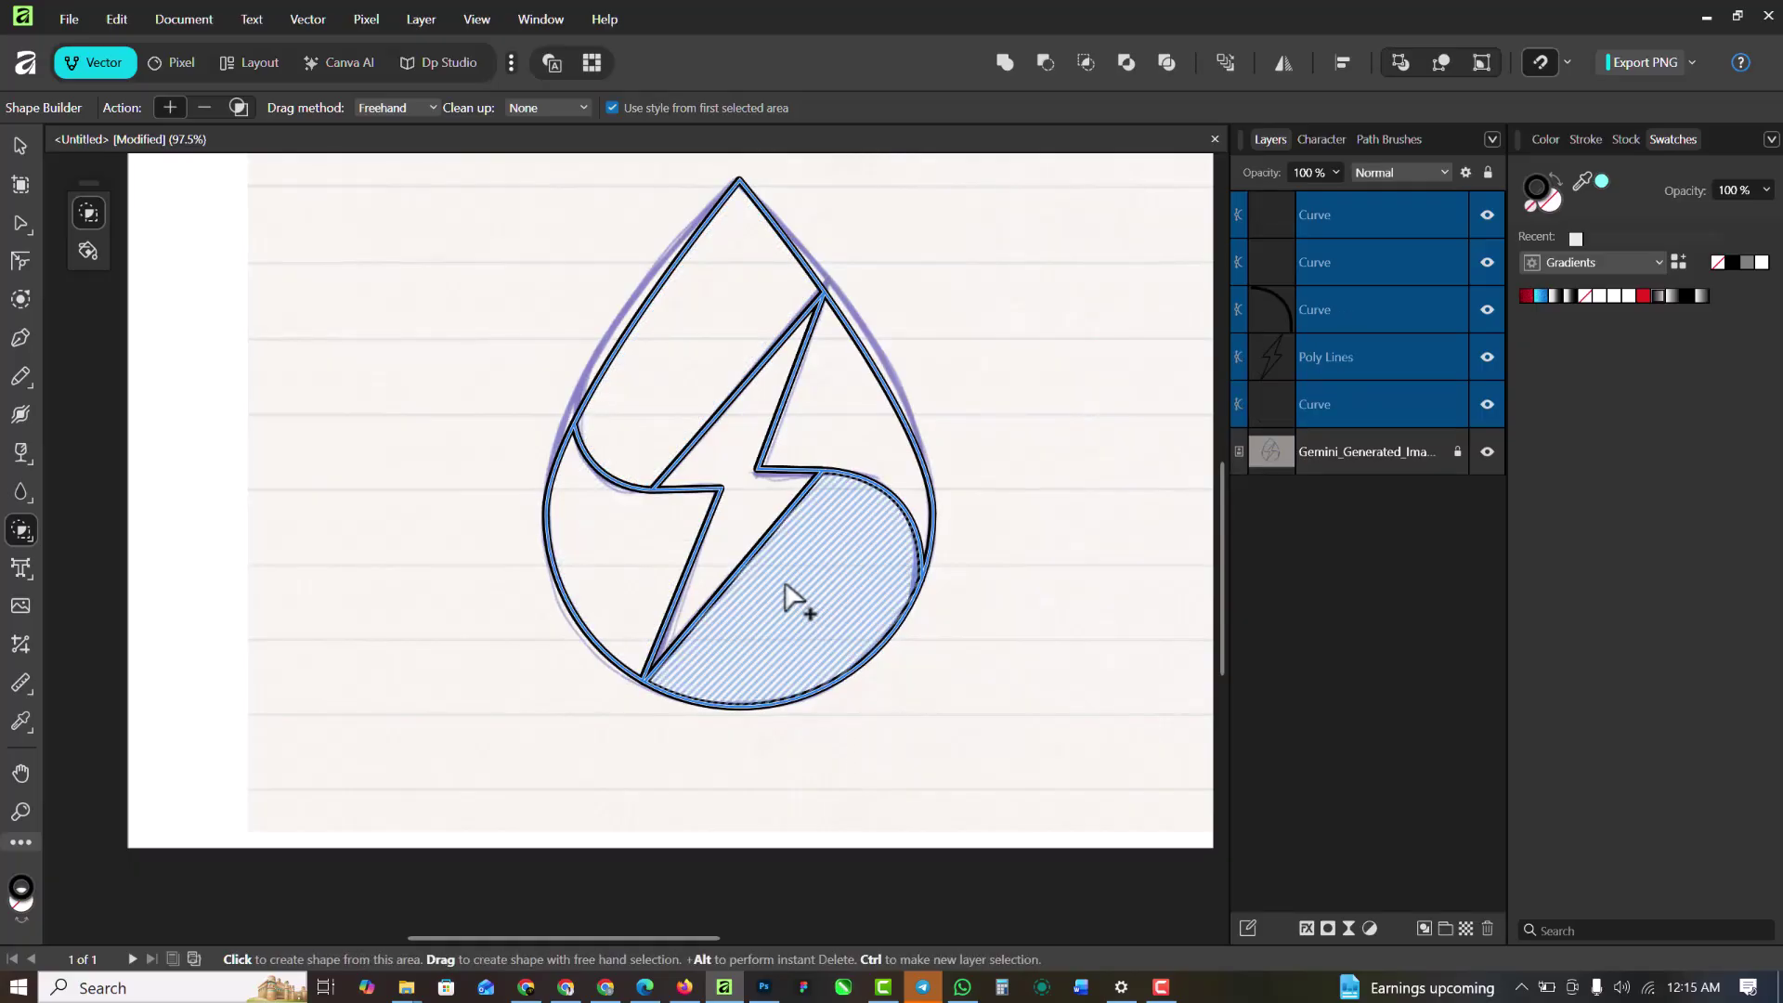
pyautogui.click(789, 598)
pyautogui.click(828, 412)
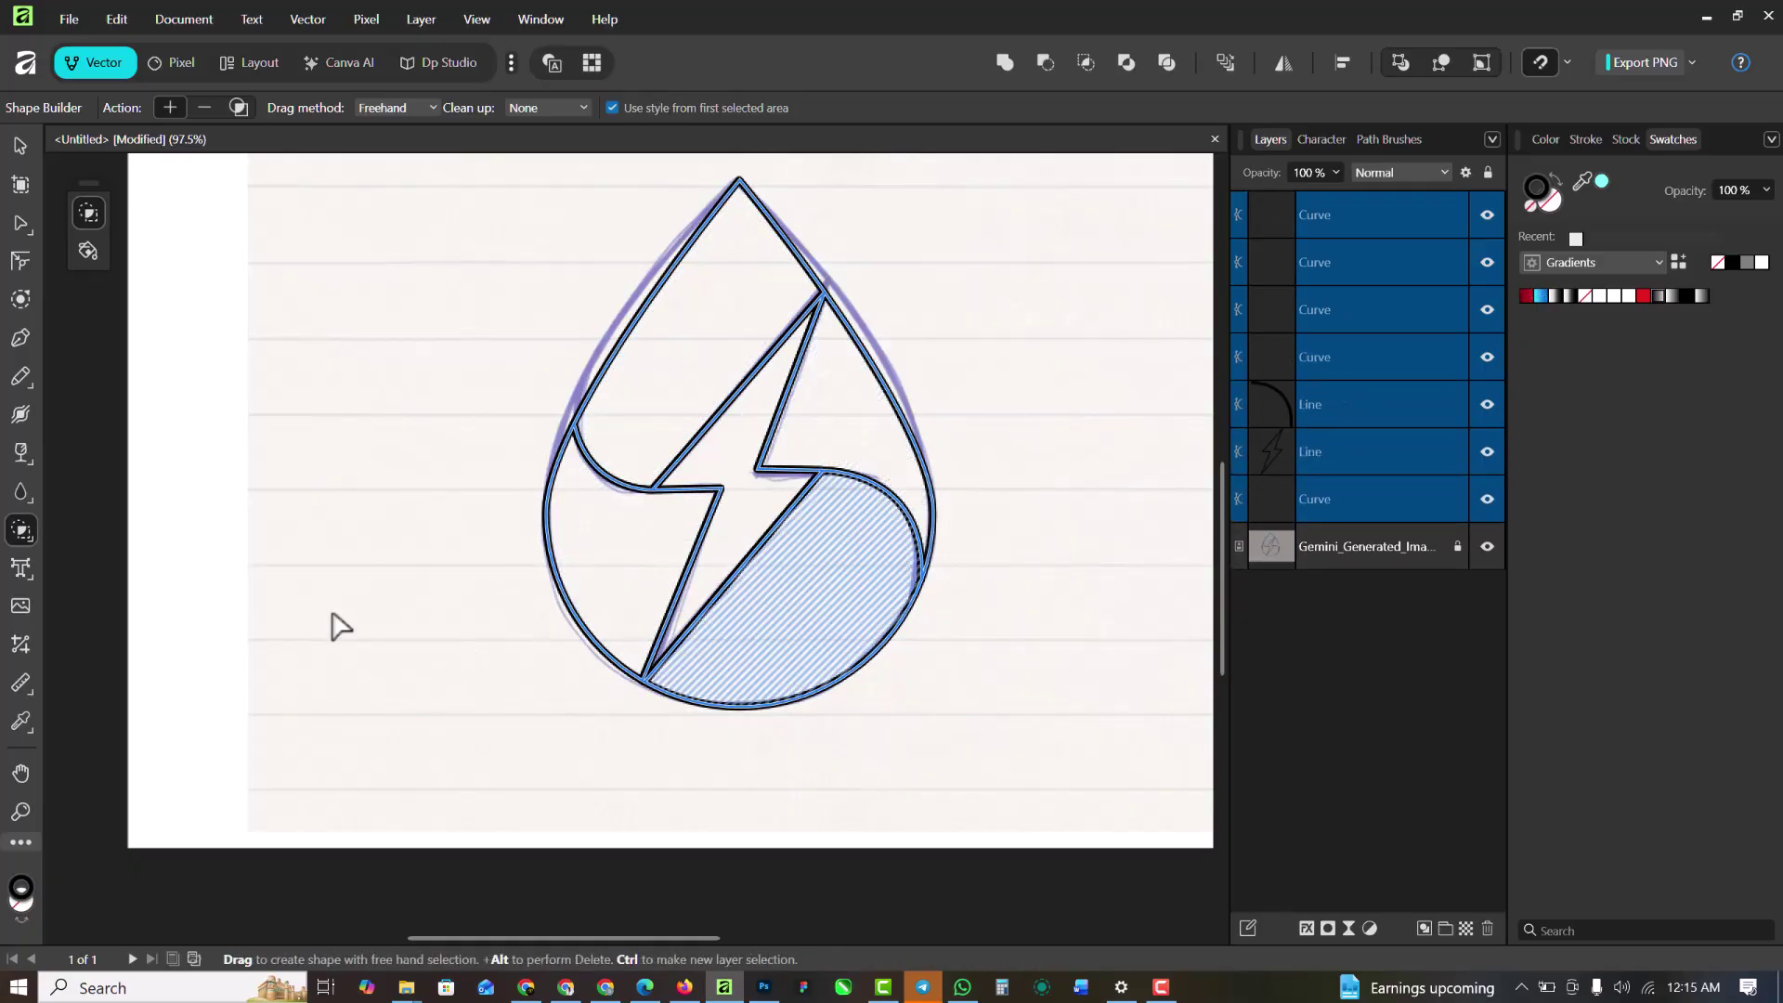
# Subtract the lightning-bolt region and clear the selection
pyautogui.click(203, 108)
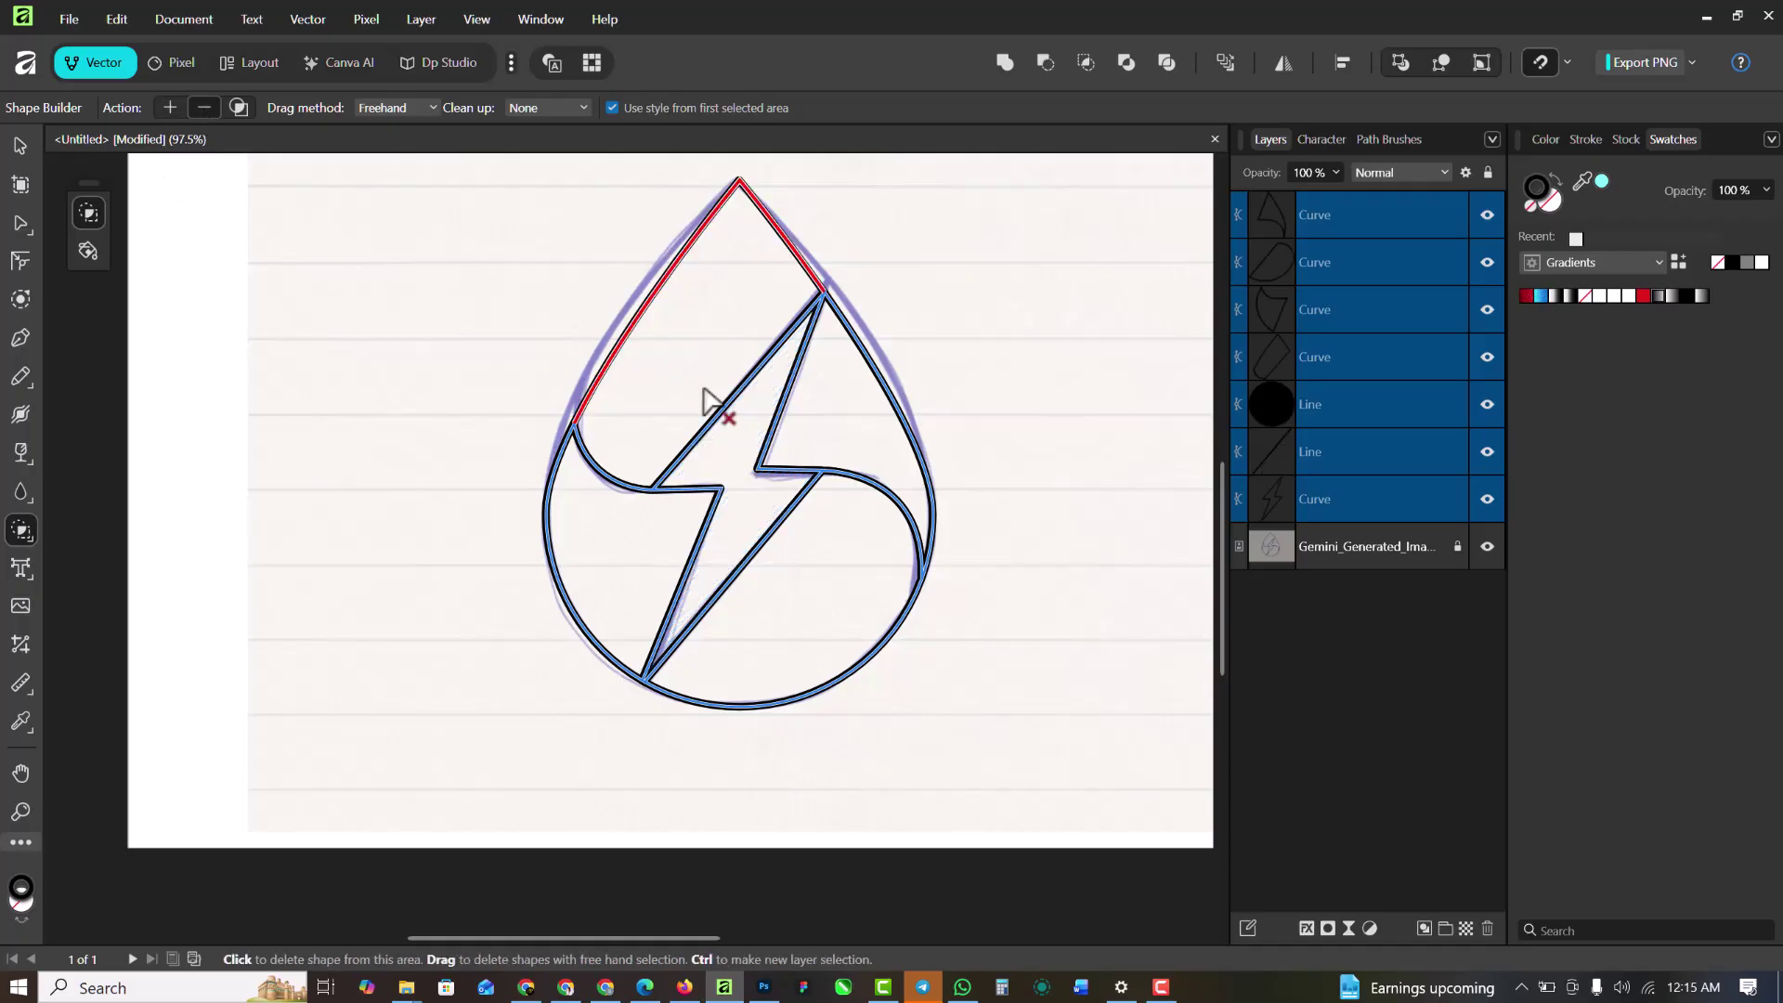
pyautogui.click(754, 470)
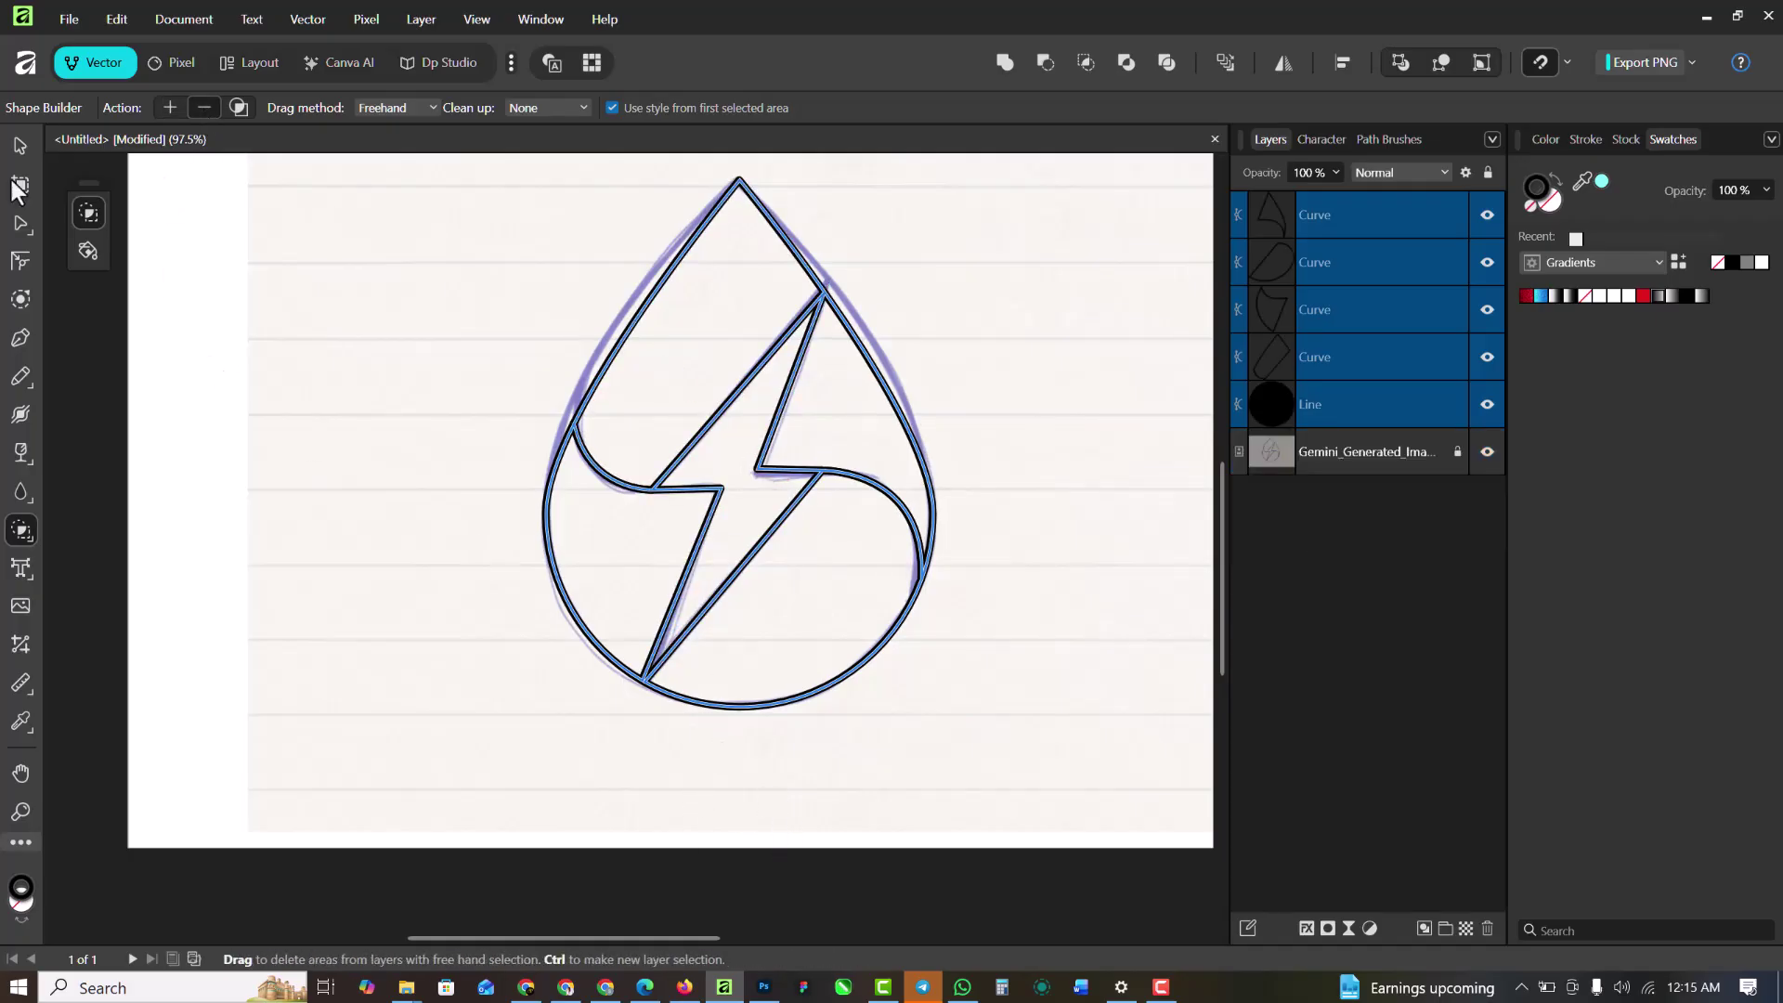
pyautogui.click(16, 145)
pyautogui.click(405, 478)
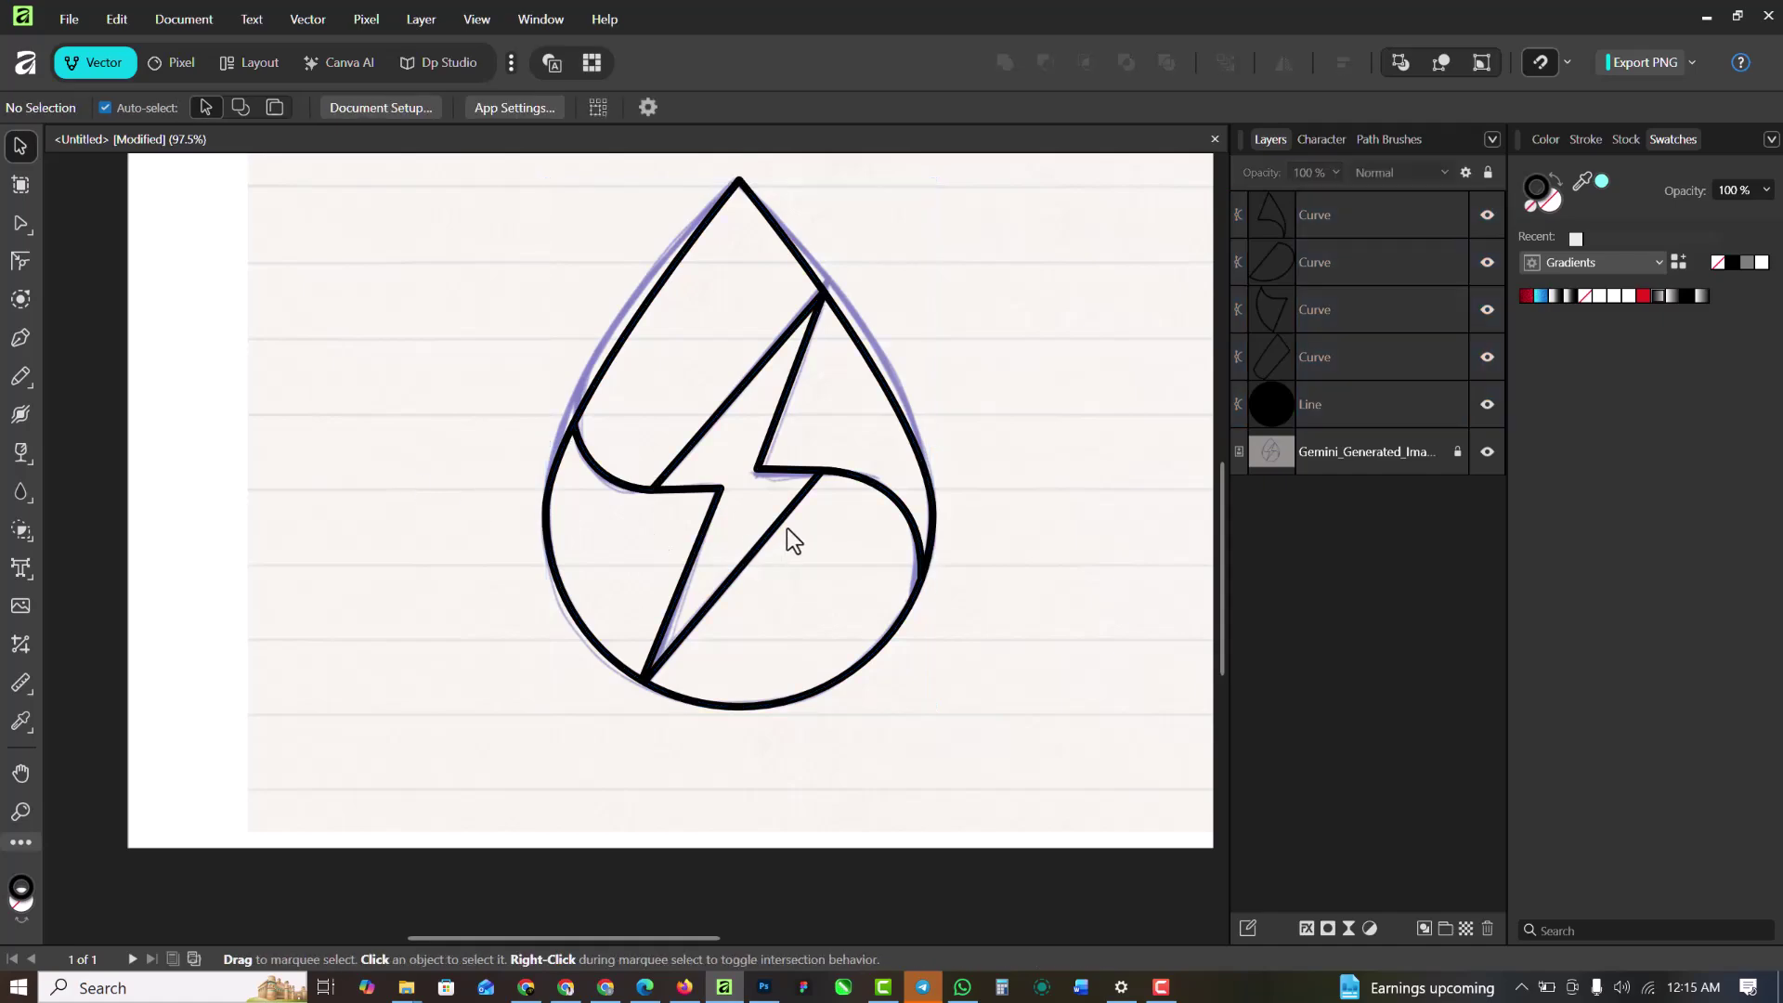
# Hide the reference image layer and select the upper-left drop piece
pyautogui.click(780, 528)
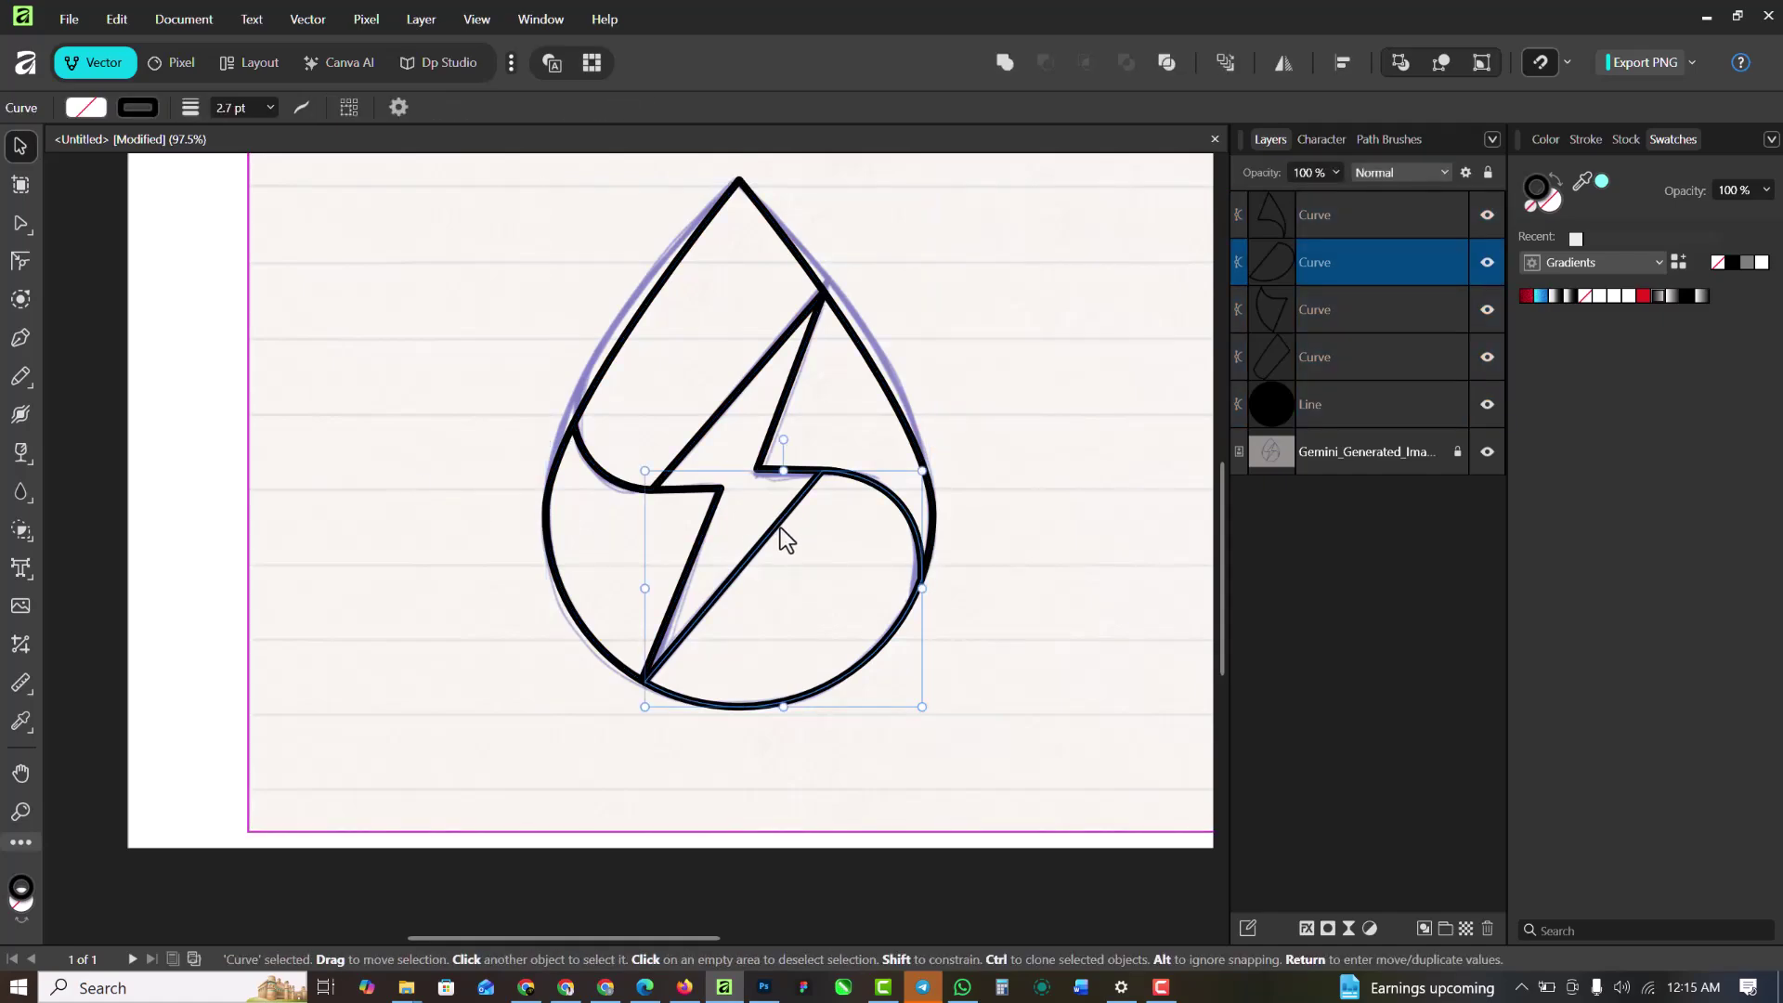
pyautogui.scroll(-2, 628, 439)
pyautogui.click(1023, 444)
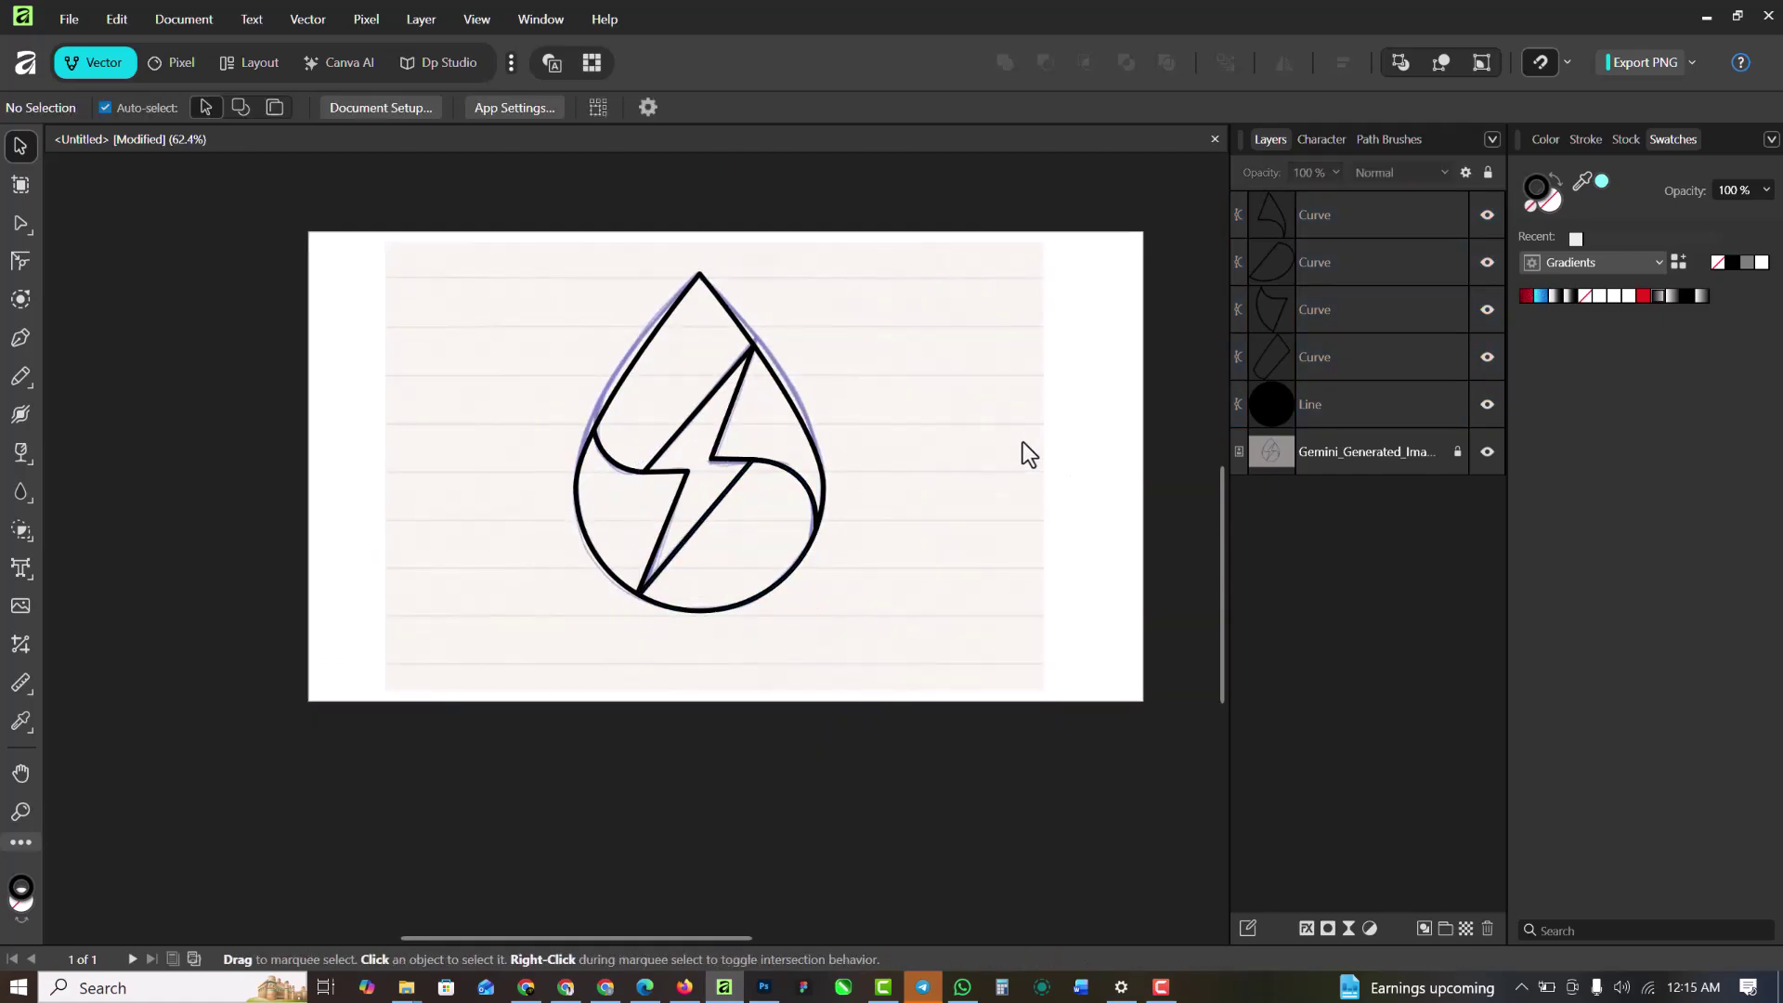
pyautogui.click(1487, 451)
pyautogui.click(620, 388)
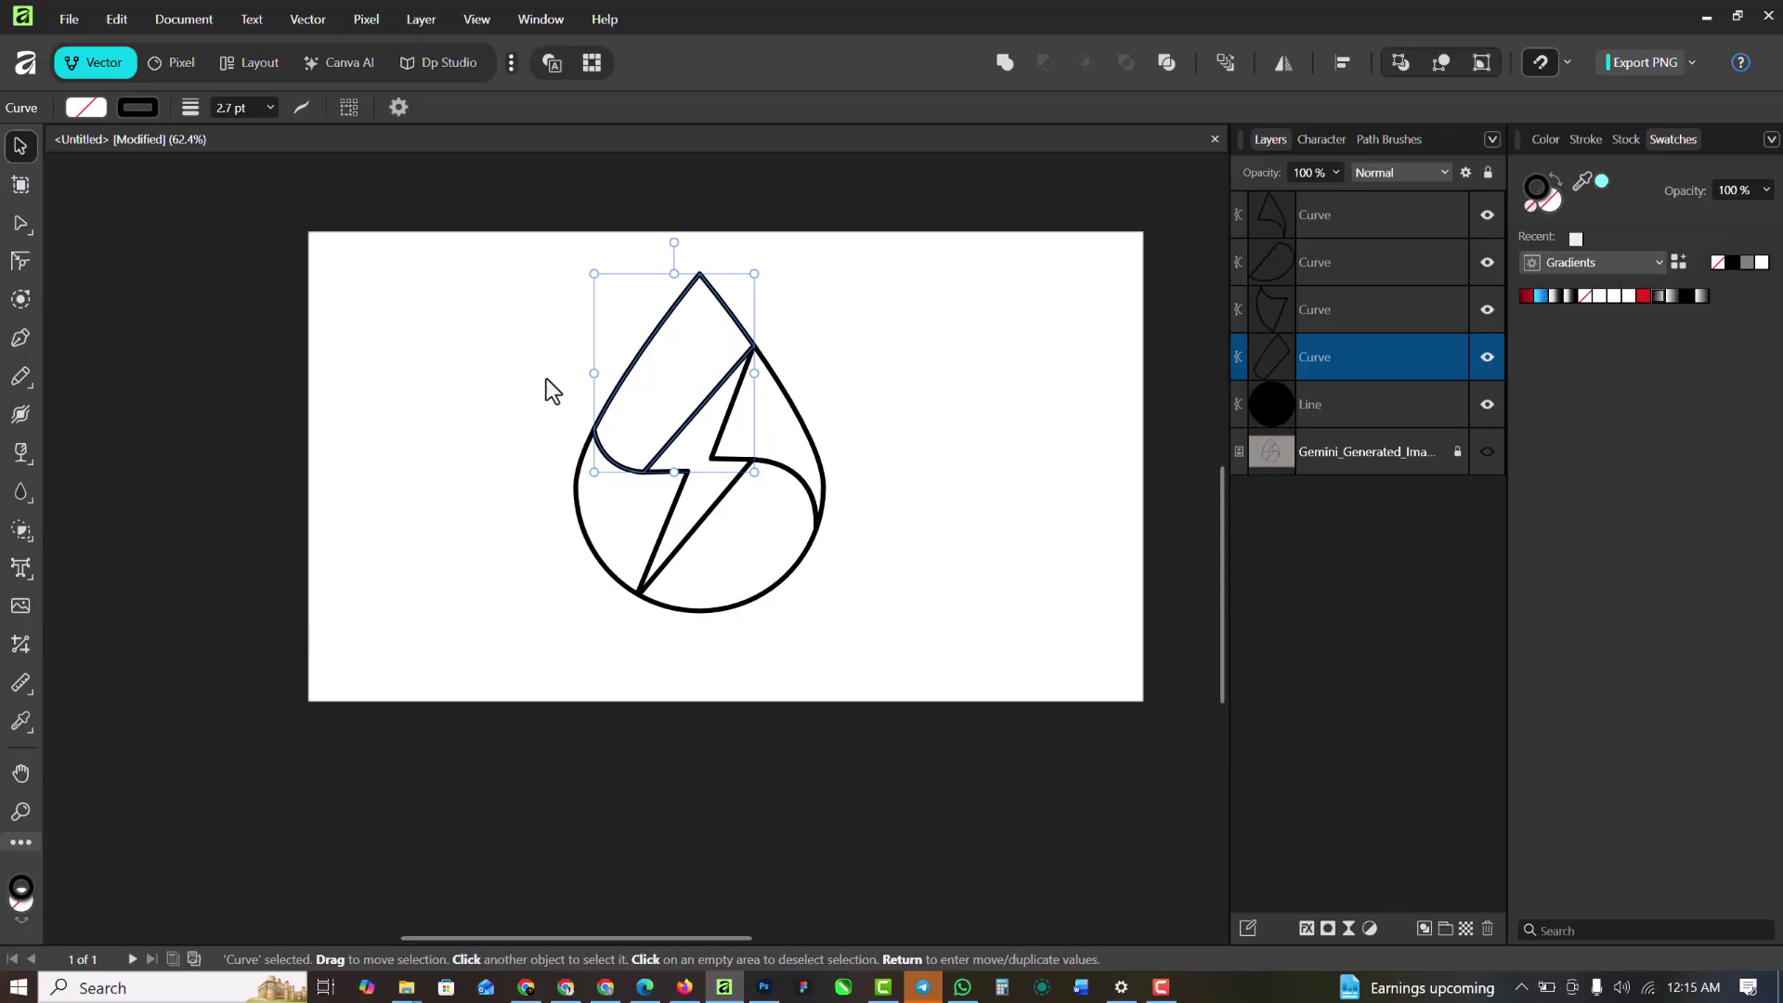
# Fill the upper-left piece bright blue (007FFF) and the lower-left piece navy (0A1688)
pyautogui.click(1540, 297)
pyautogui.hotkey('ctrl', 'z')
pyautogui.click(1547, 140)
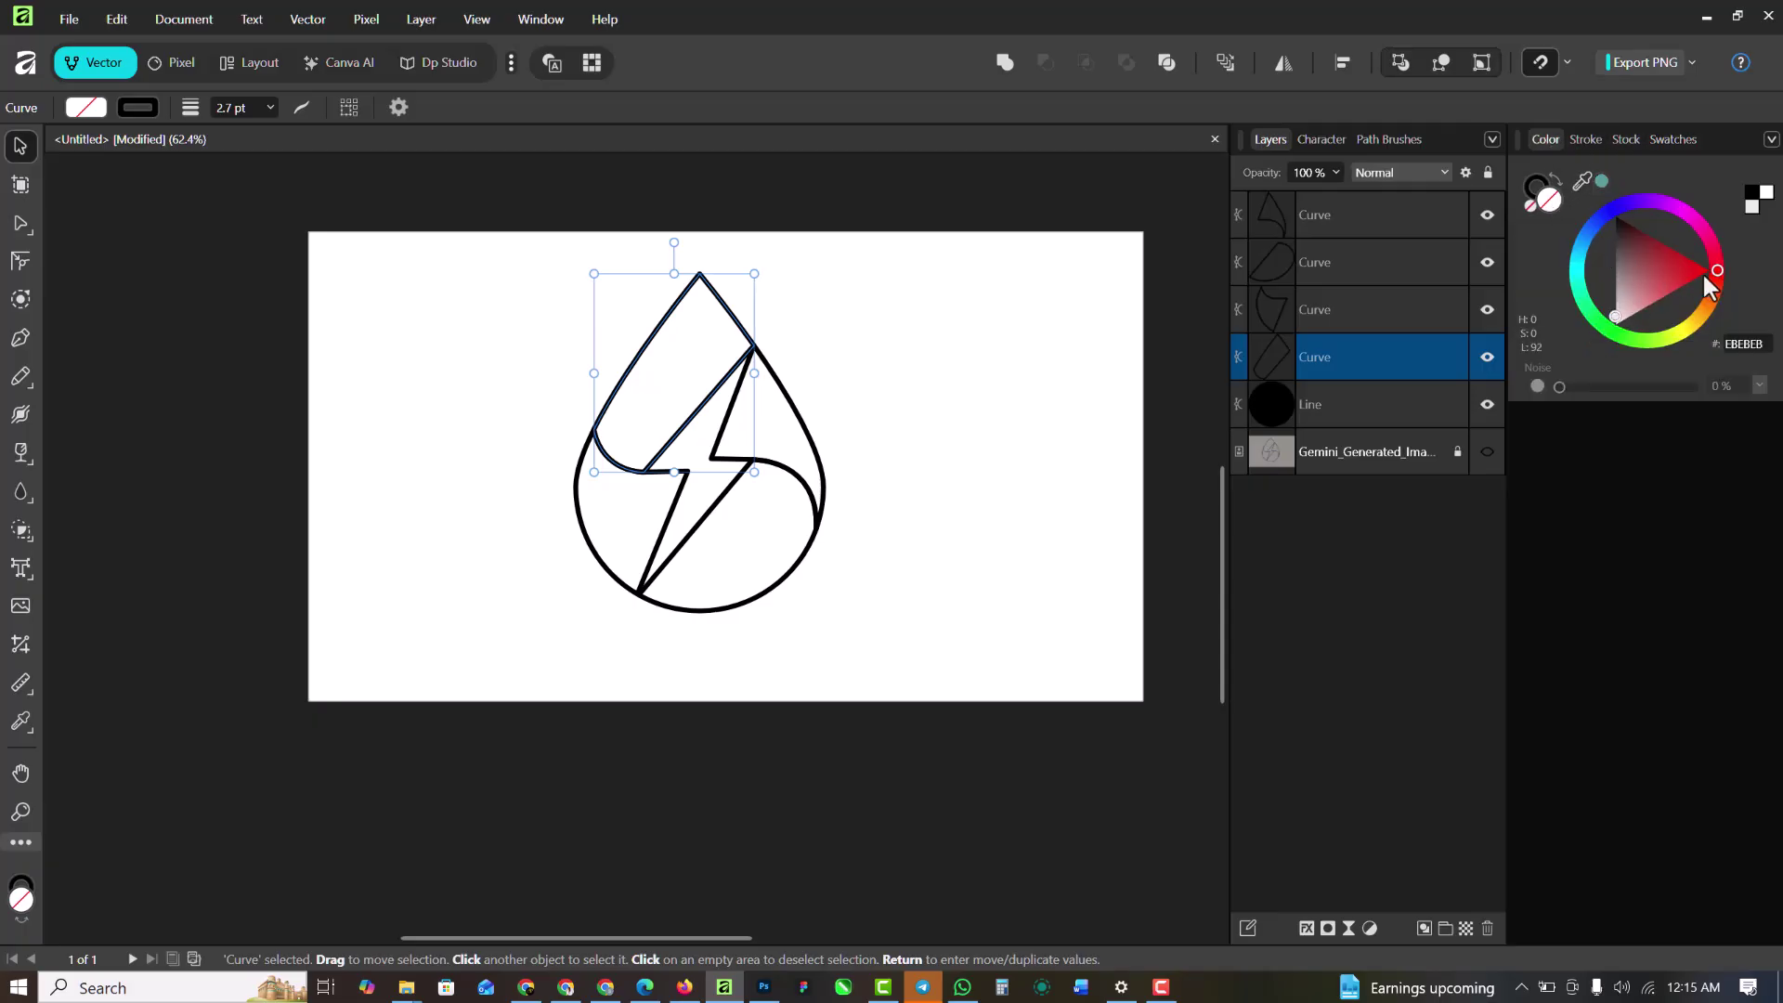
pyautogui.moveTo(1713, 268); pyautogui.dragTo(1592, 239)
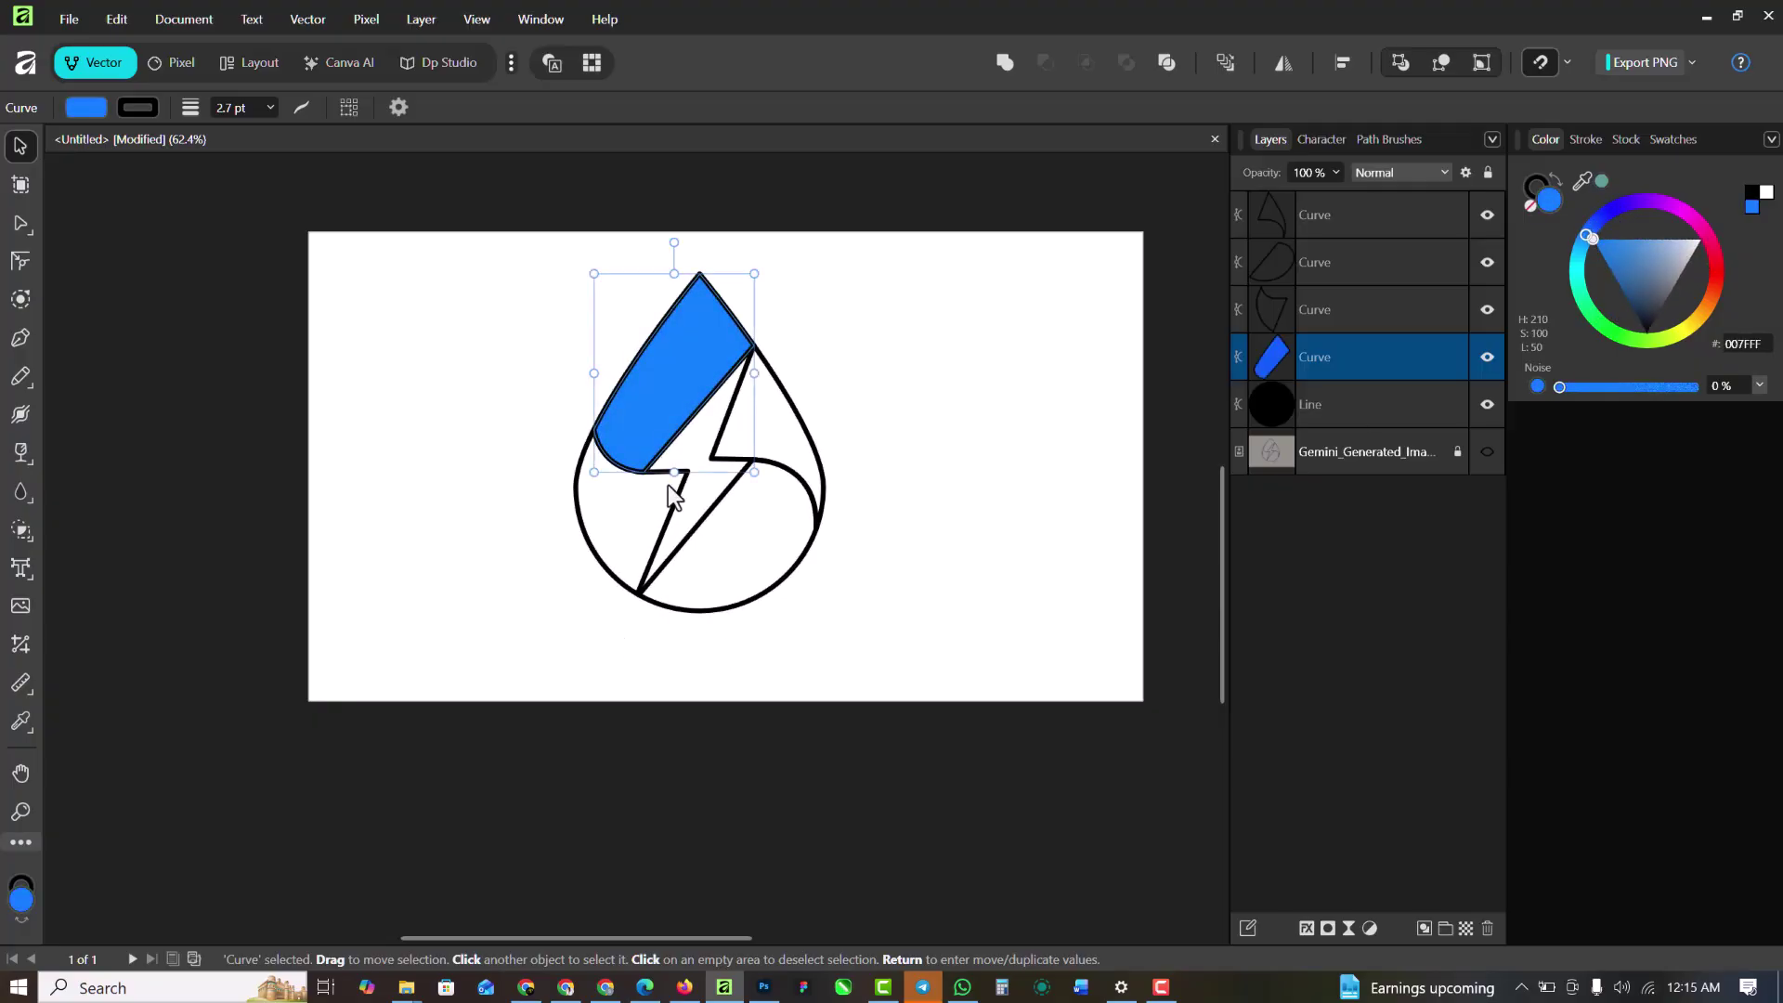
pyautogui.click(641, 553)
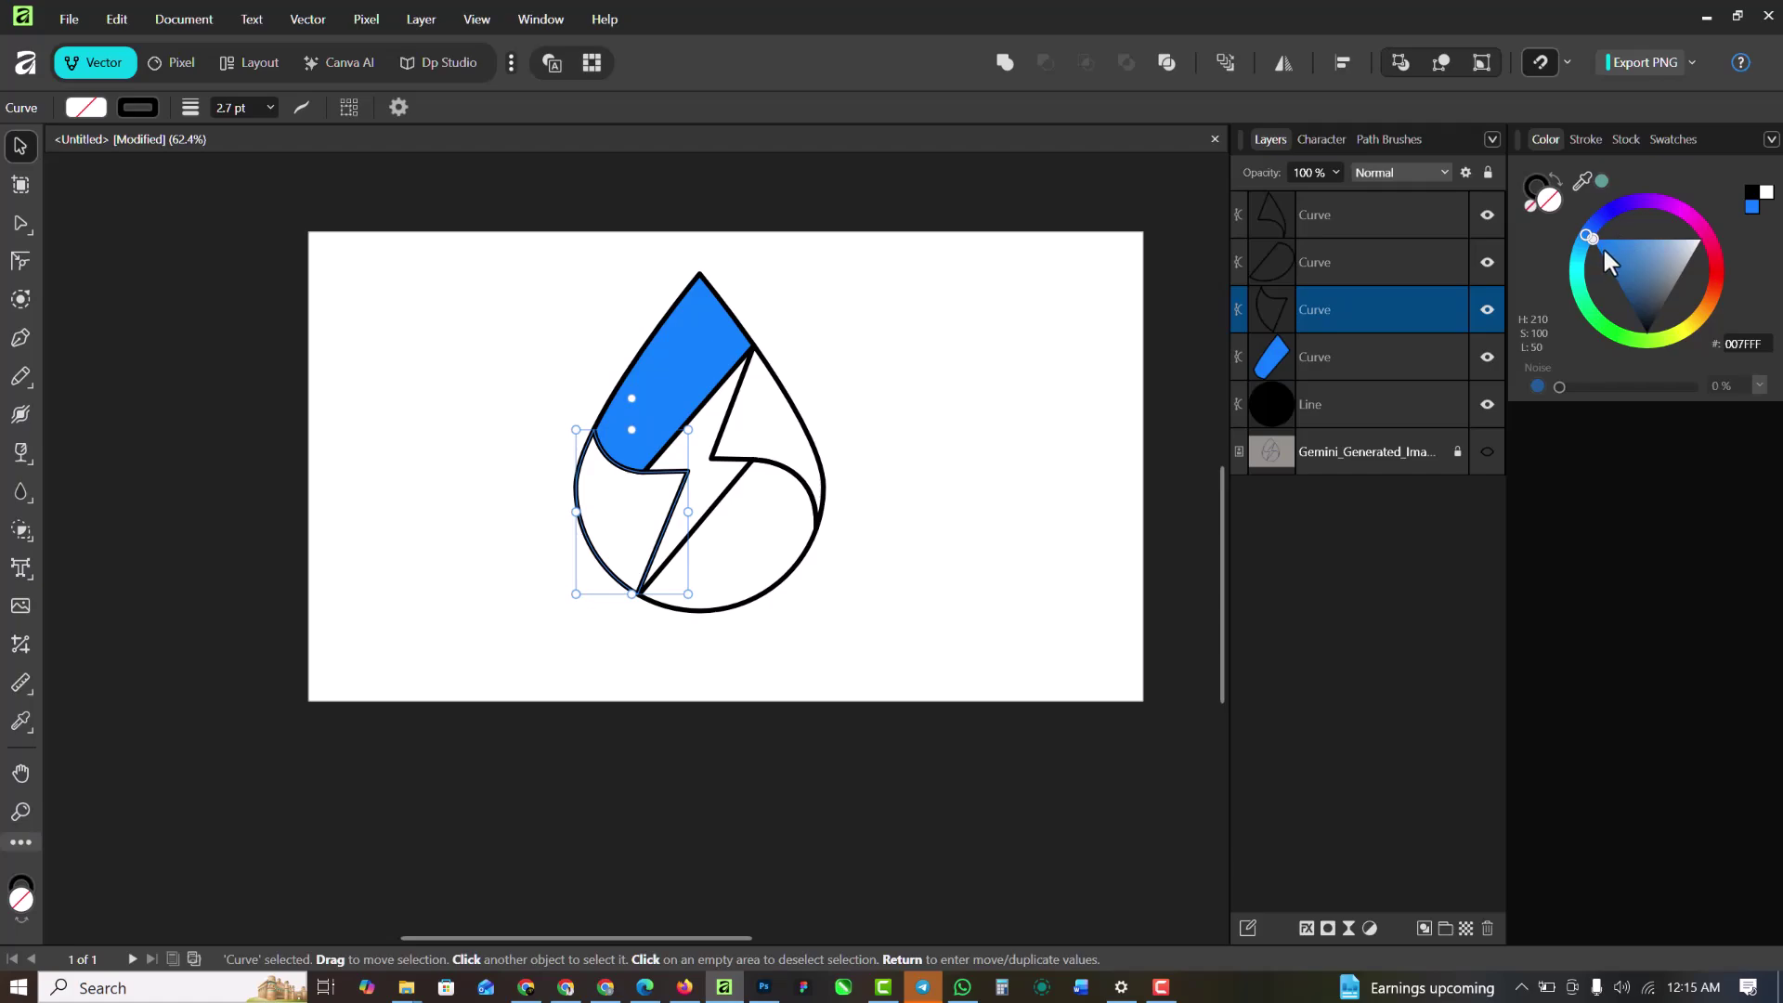
pyautogui.moveTo(1585, 234); pyautogui.dragTo(1619, 270)
pyautogui.click(1612, 227)
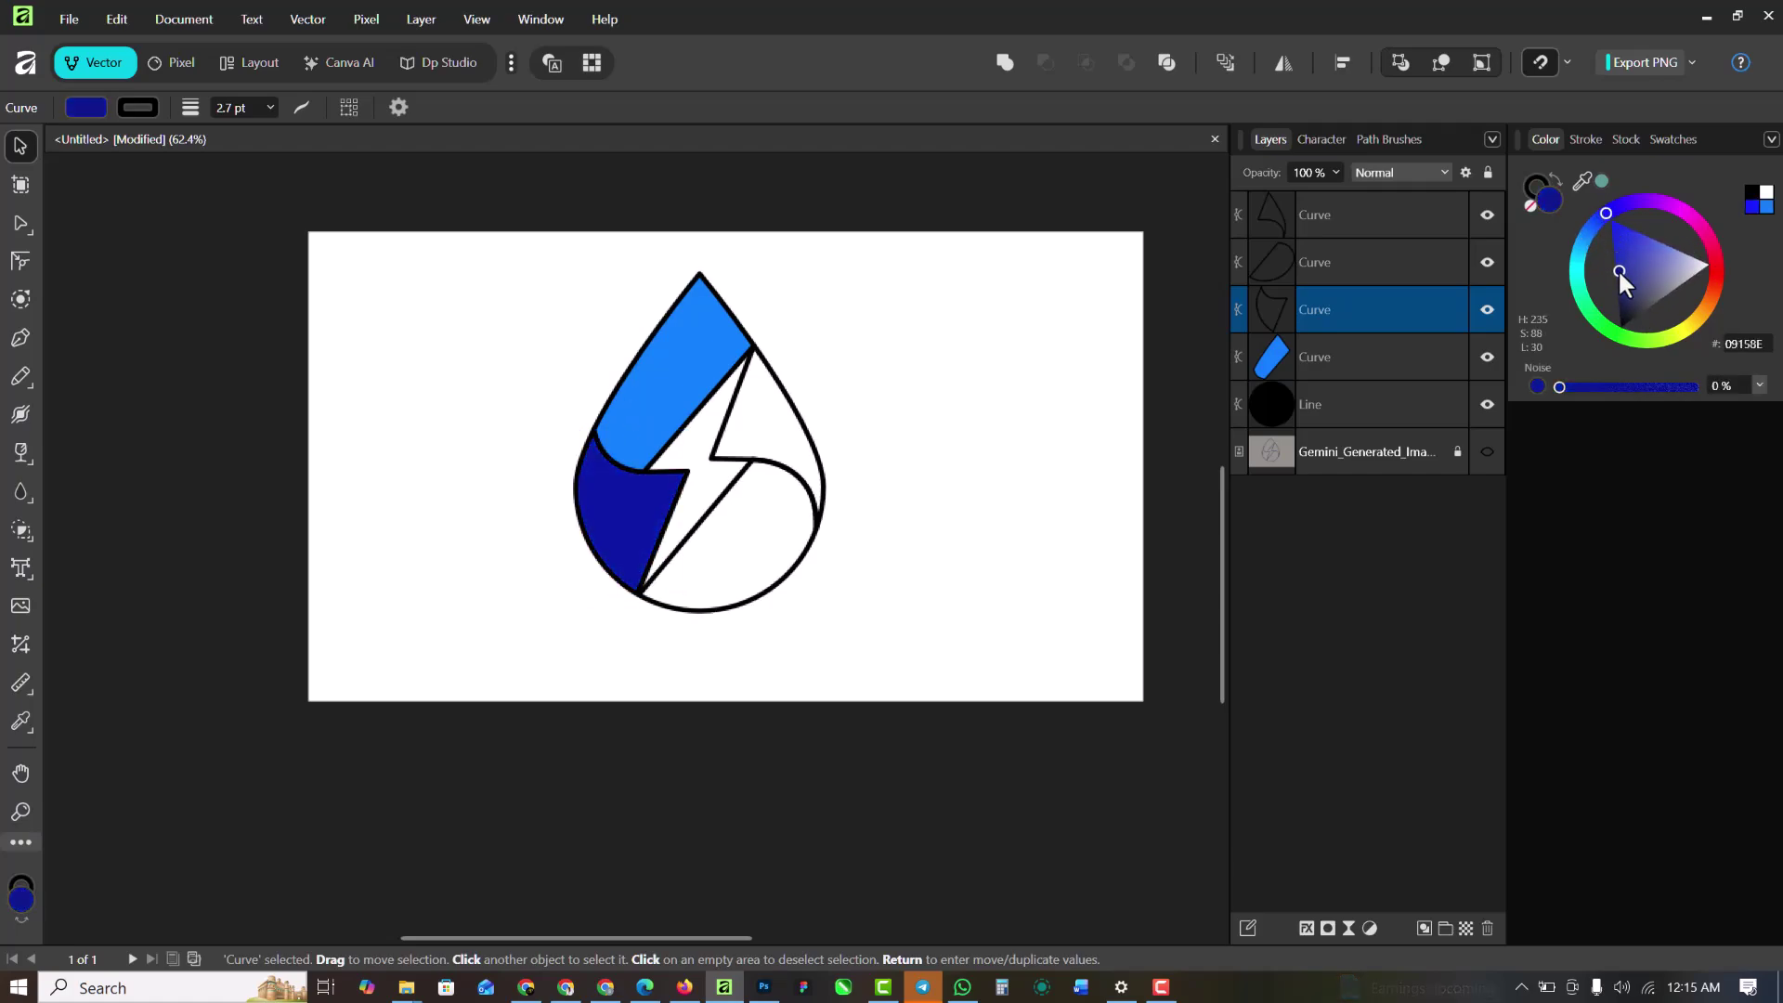
# Fill the upper-right piece red (FF0033) and the lower-right piece dark red (A70626)
pyautogui.click(780, 451)
pyautogui.moveTo(1606, 211); pyautogui.dragTo(1720, 253)
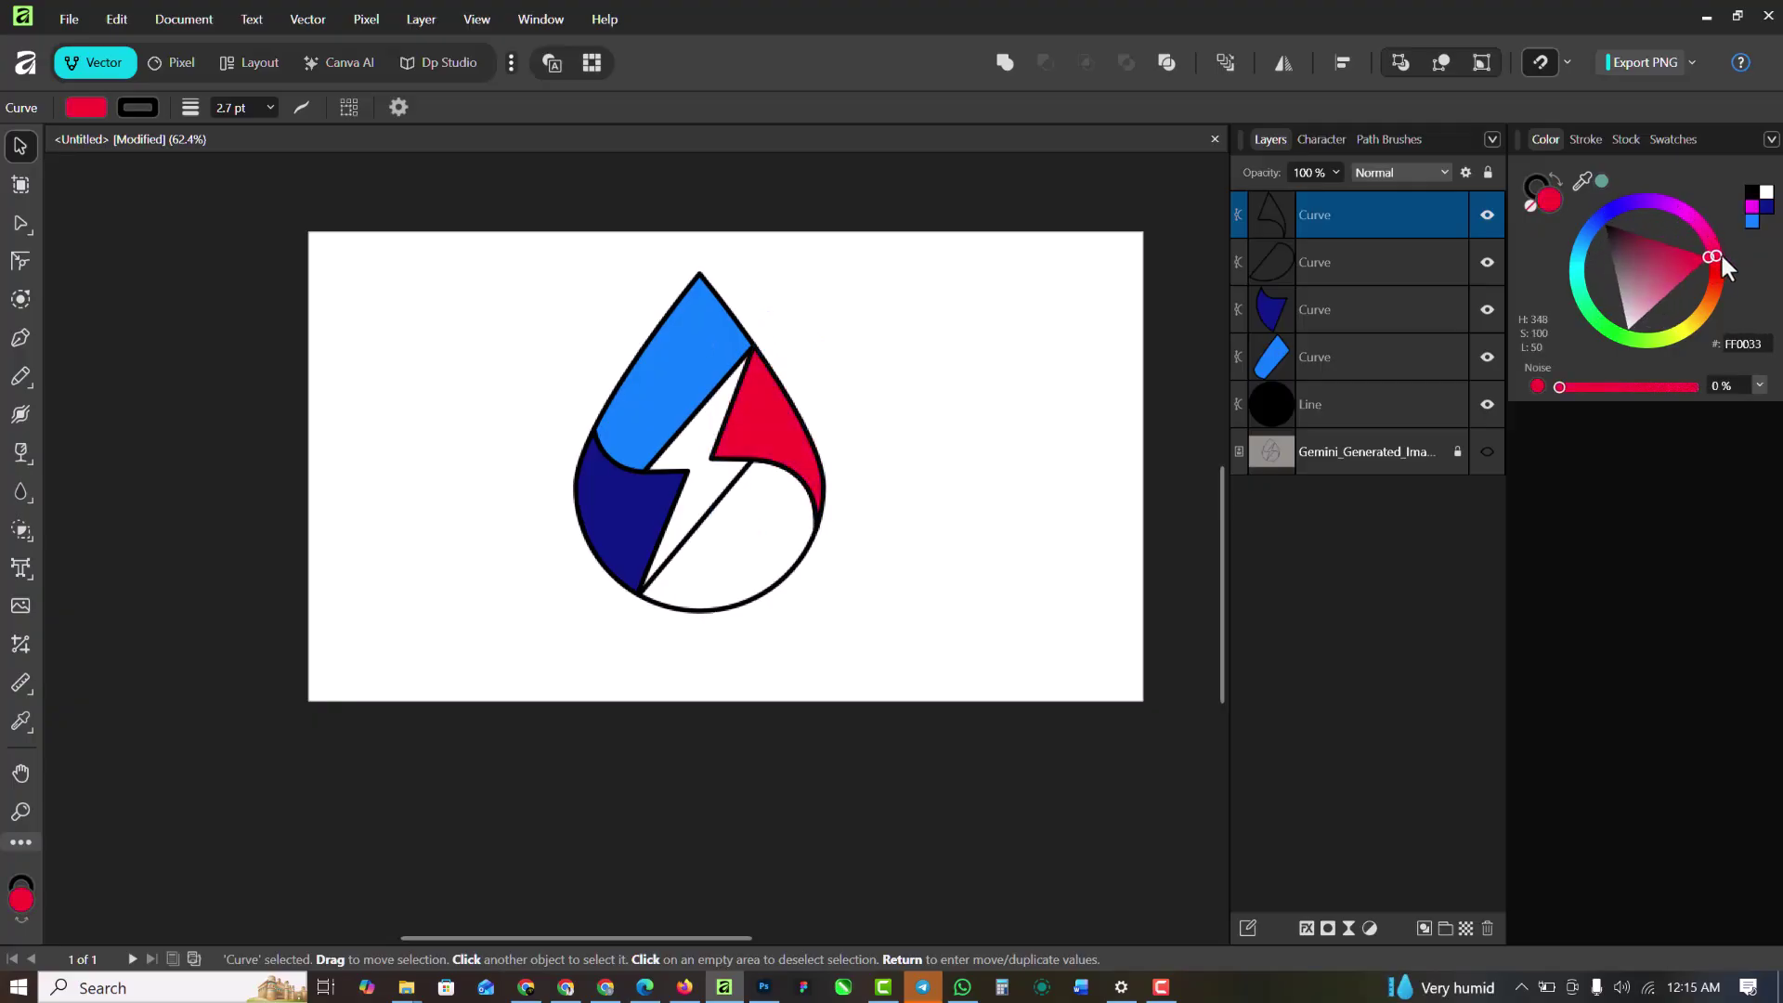
pyautogui.click(688, 557)
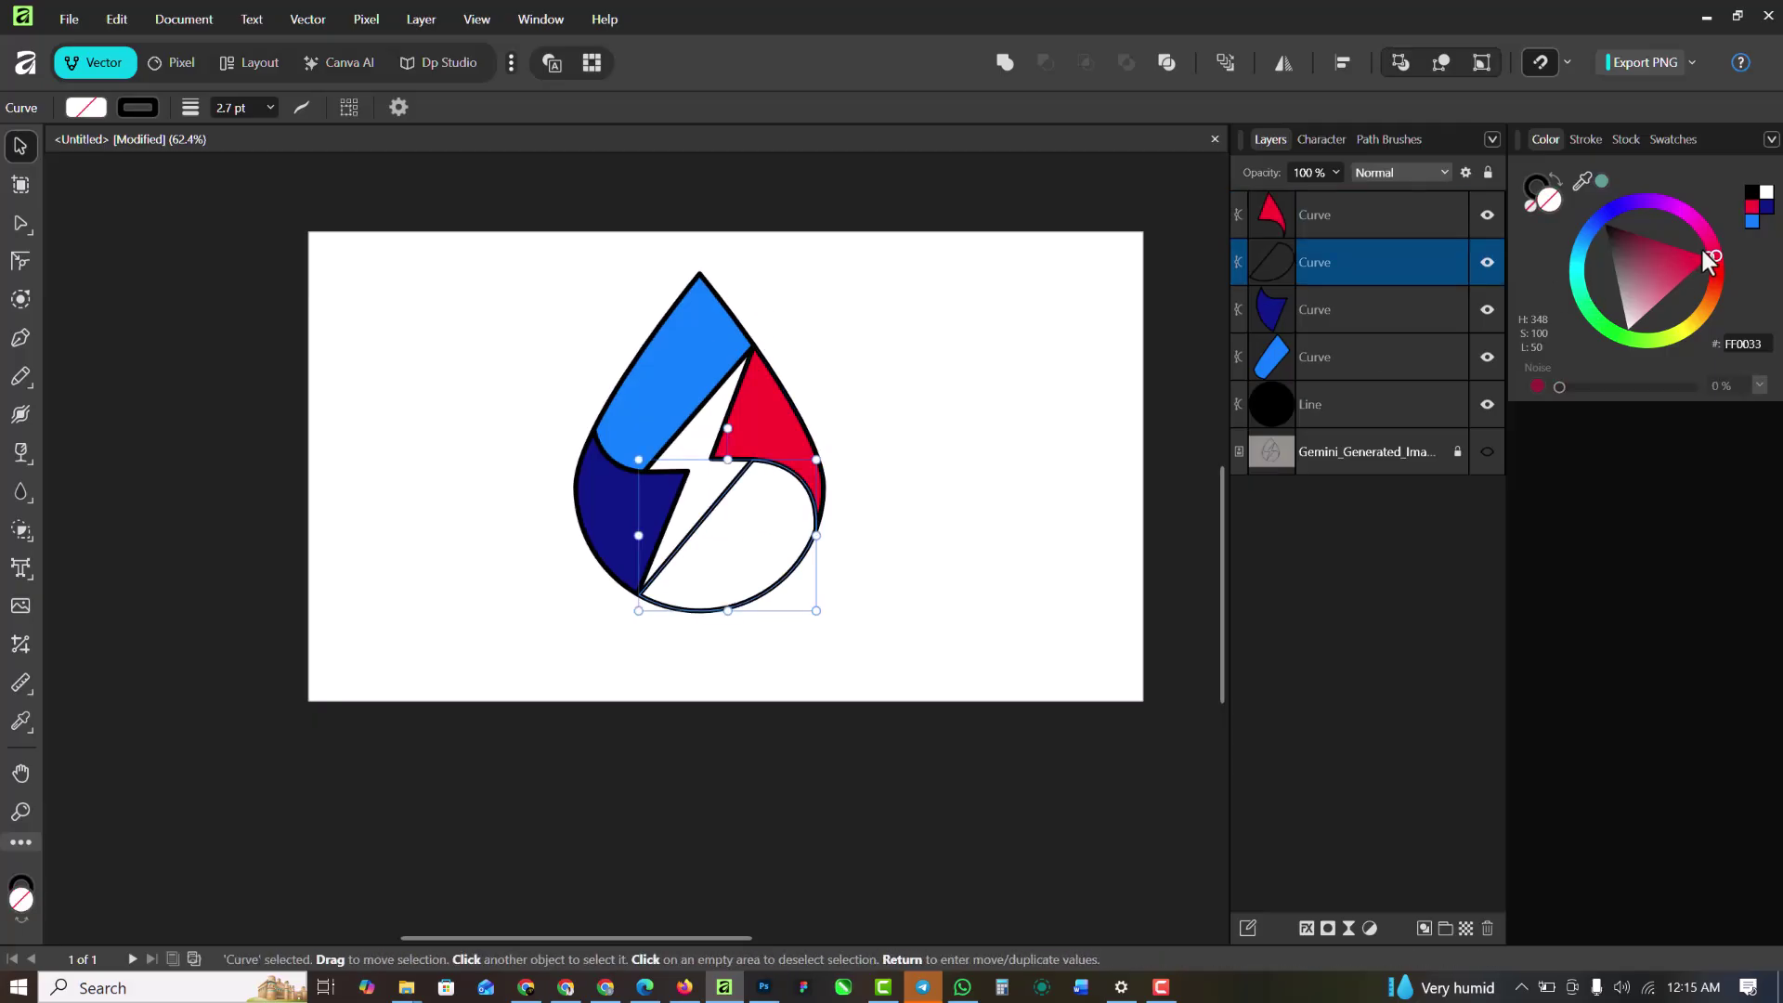
pyautogui.moveTo(1701, 247)
pyautogui.mouseDown()
pyautogui.moveTo(1641, 243)
pyautogui.moveTo(1669, 243)
pyautogui.mouseUp()
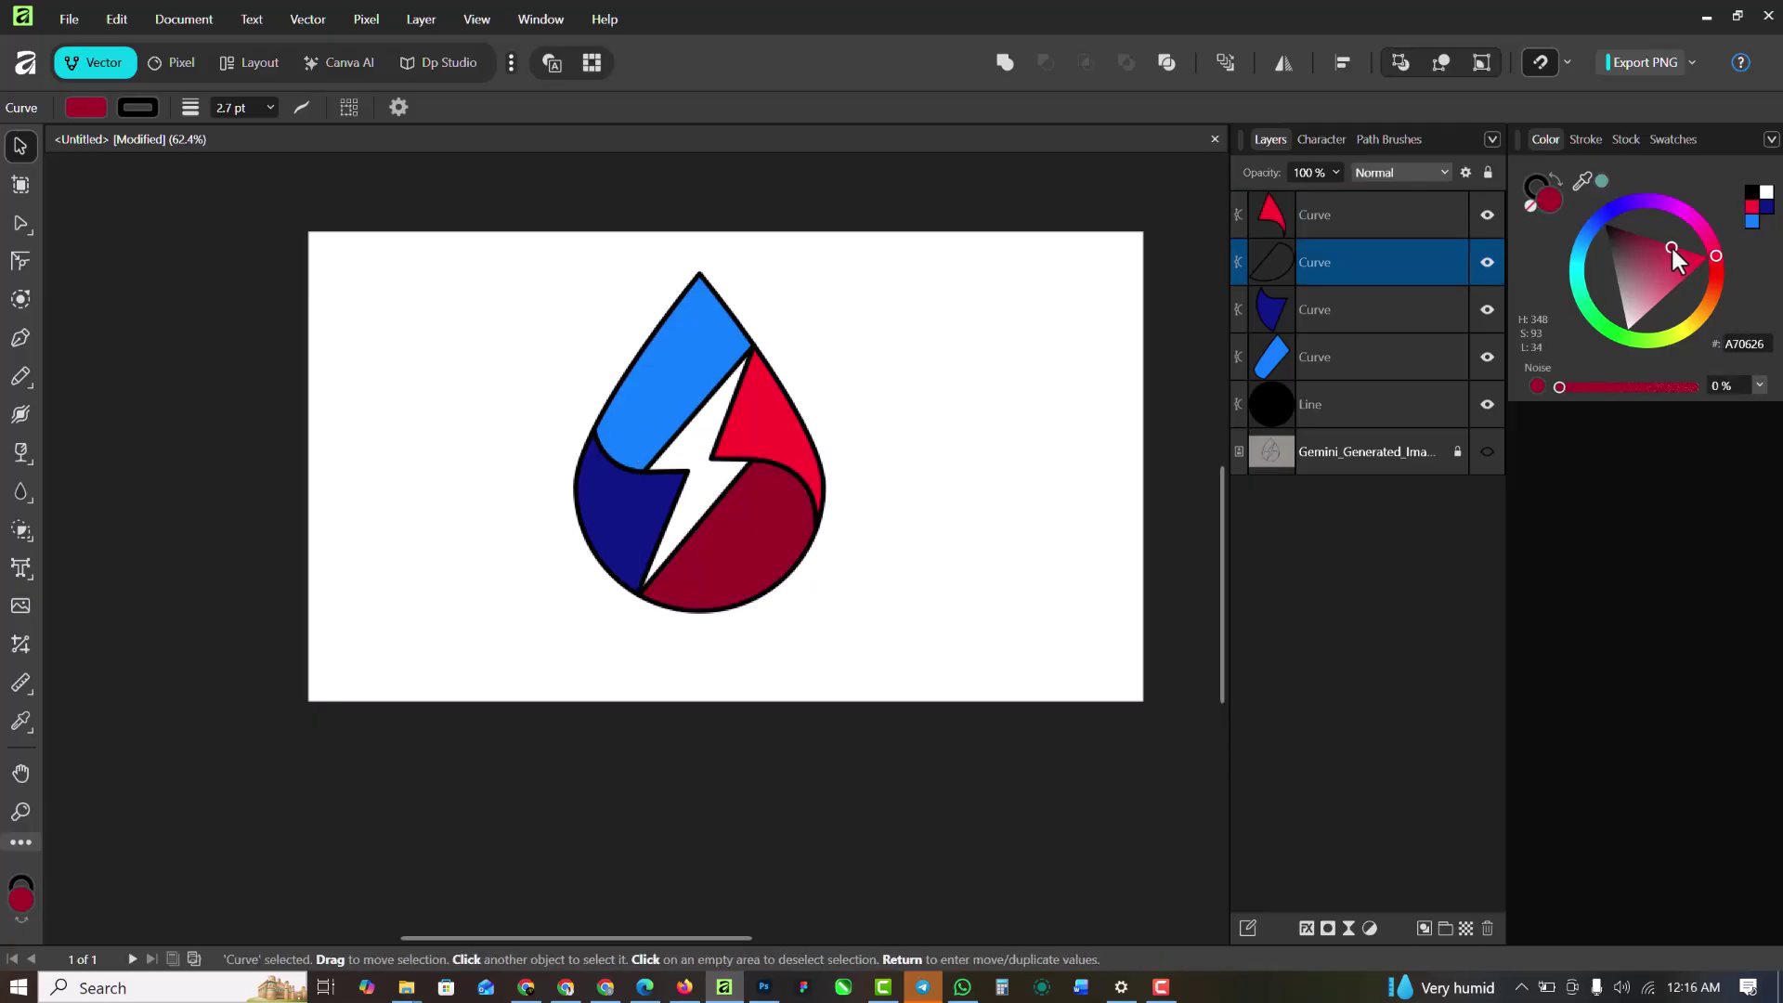
pyautogui.click(667, 343)
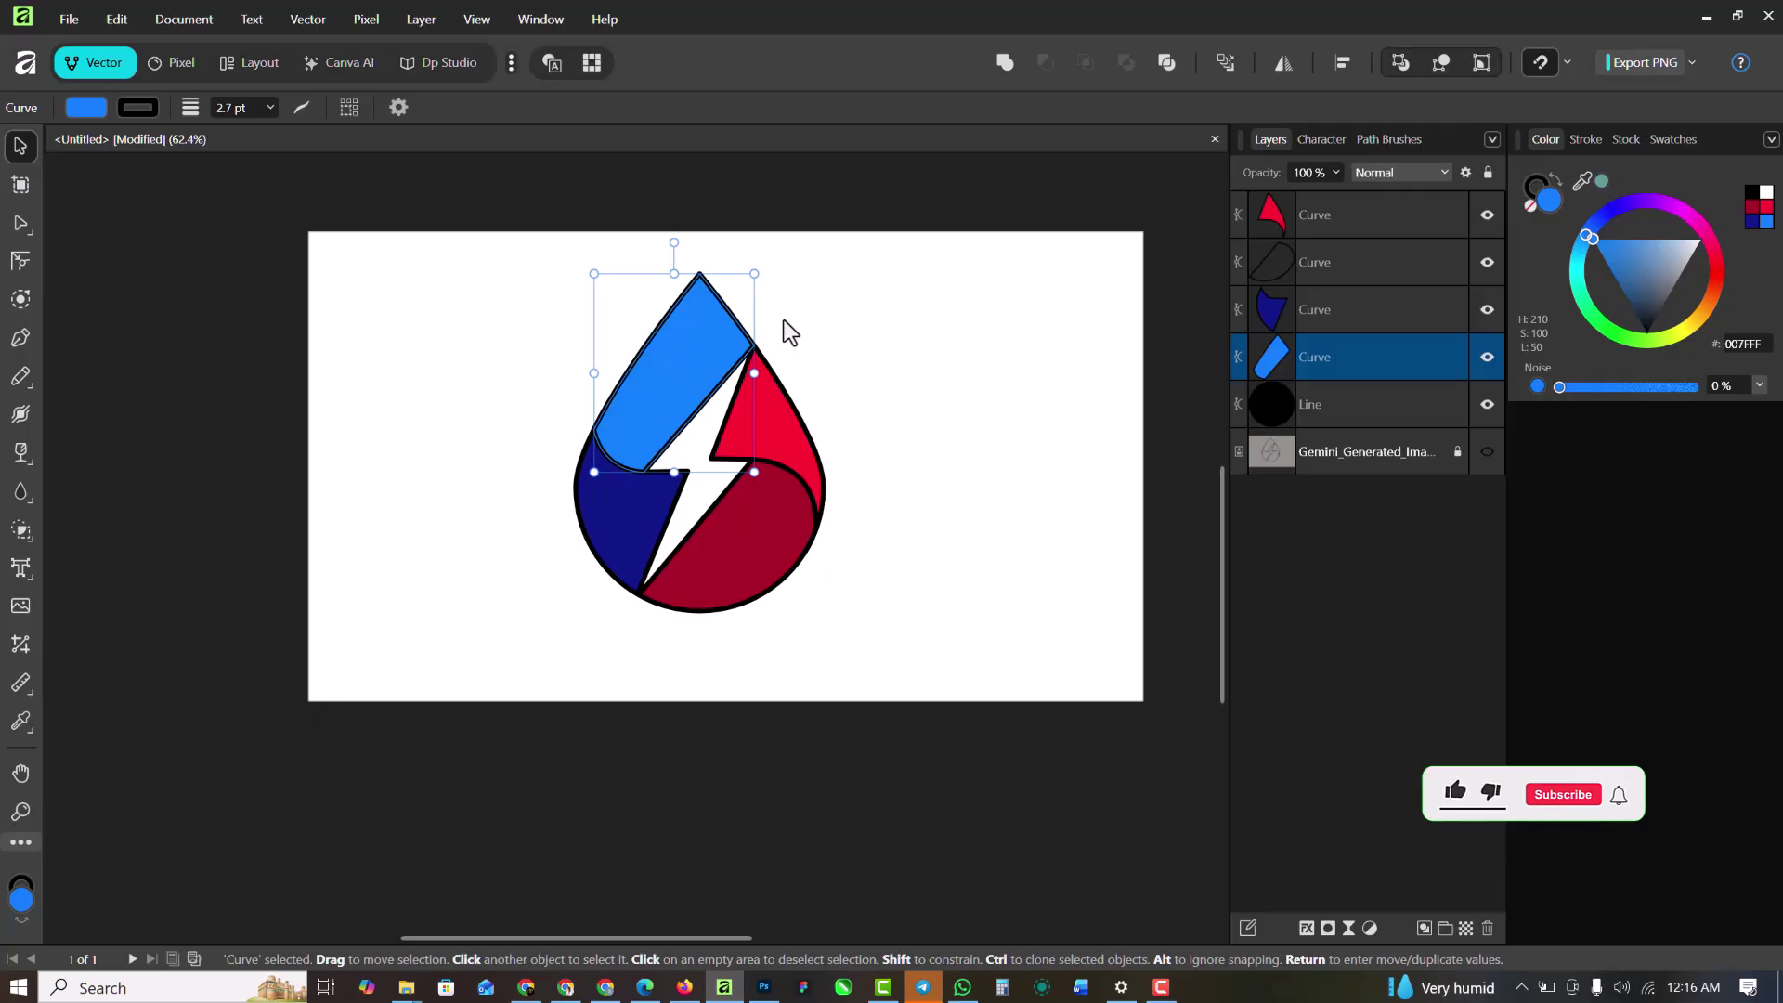
# Apply a blue-cyan gradient swatch to the upper-left logo piece
pyautogui.click(1676, 140)
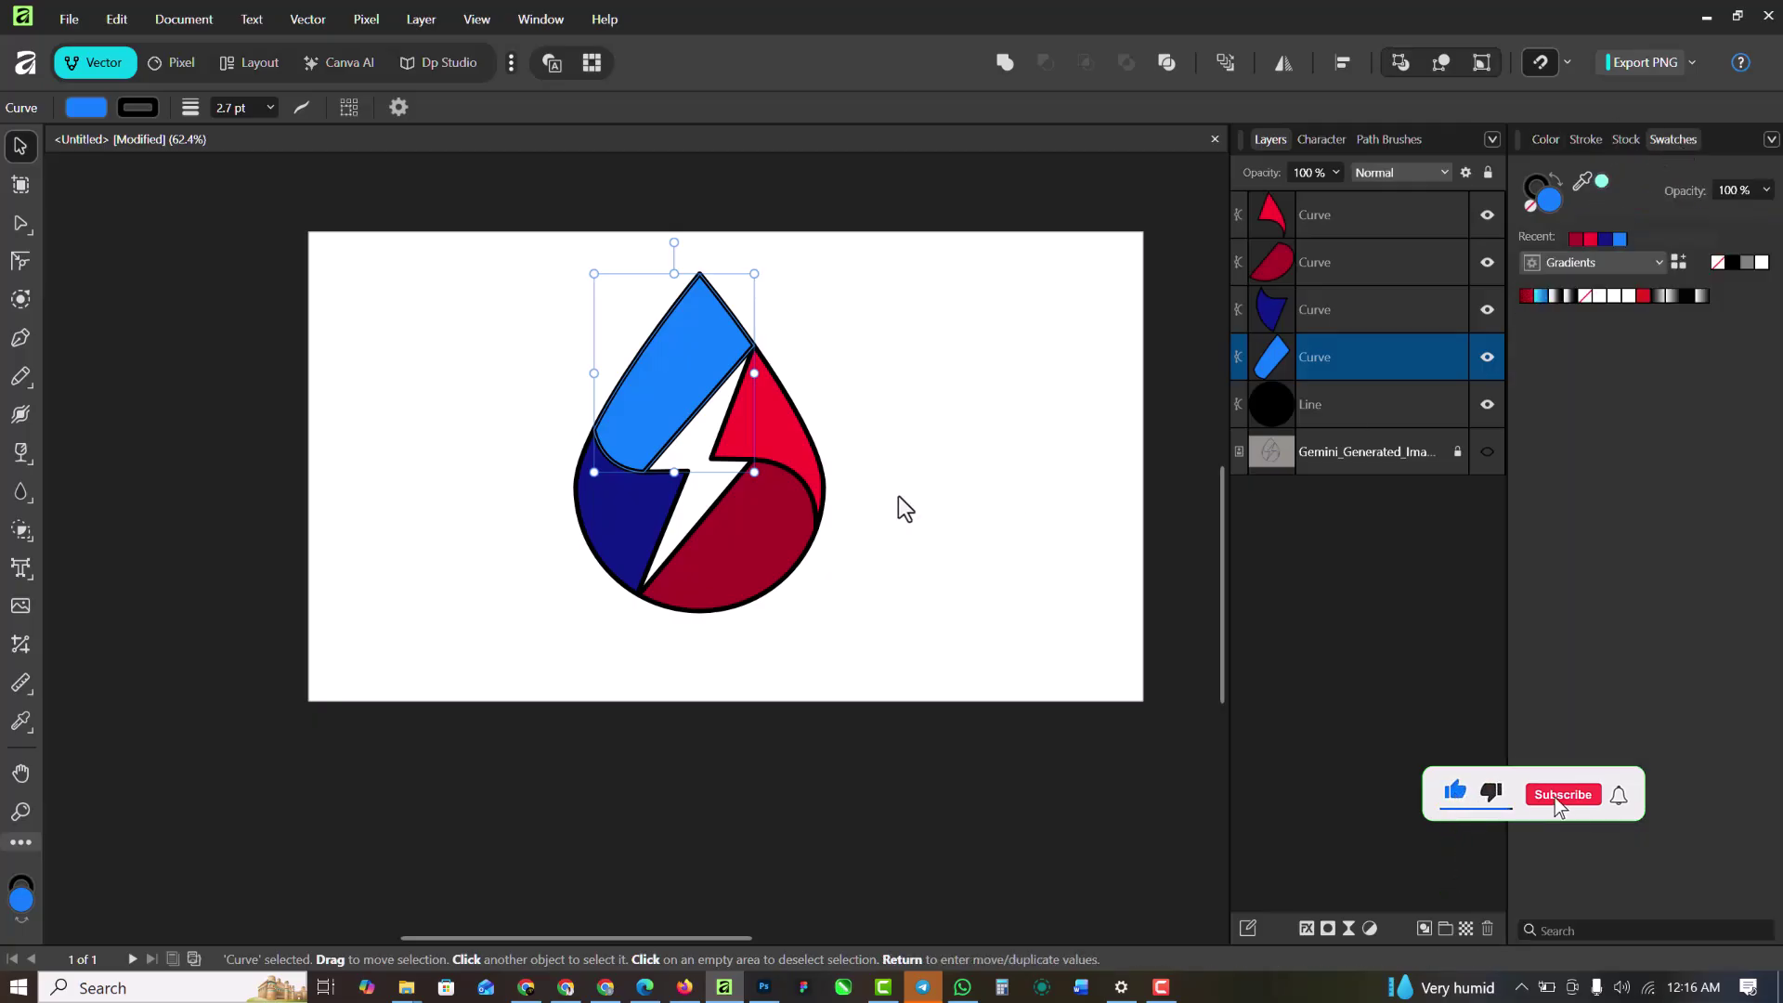
pyautogui.click(1541, 295)
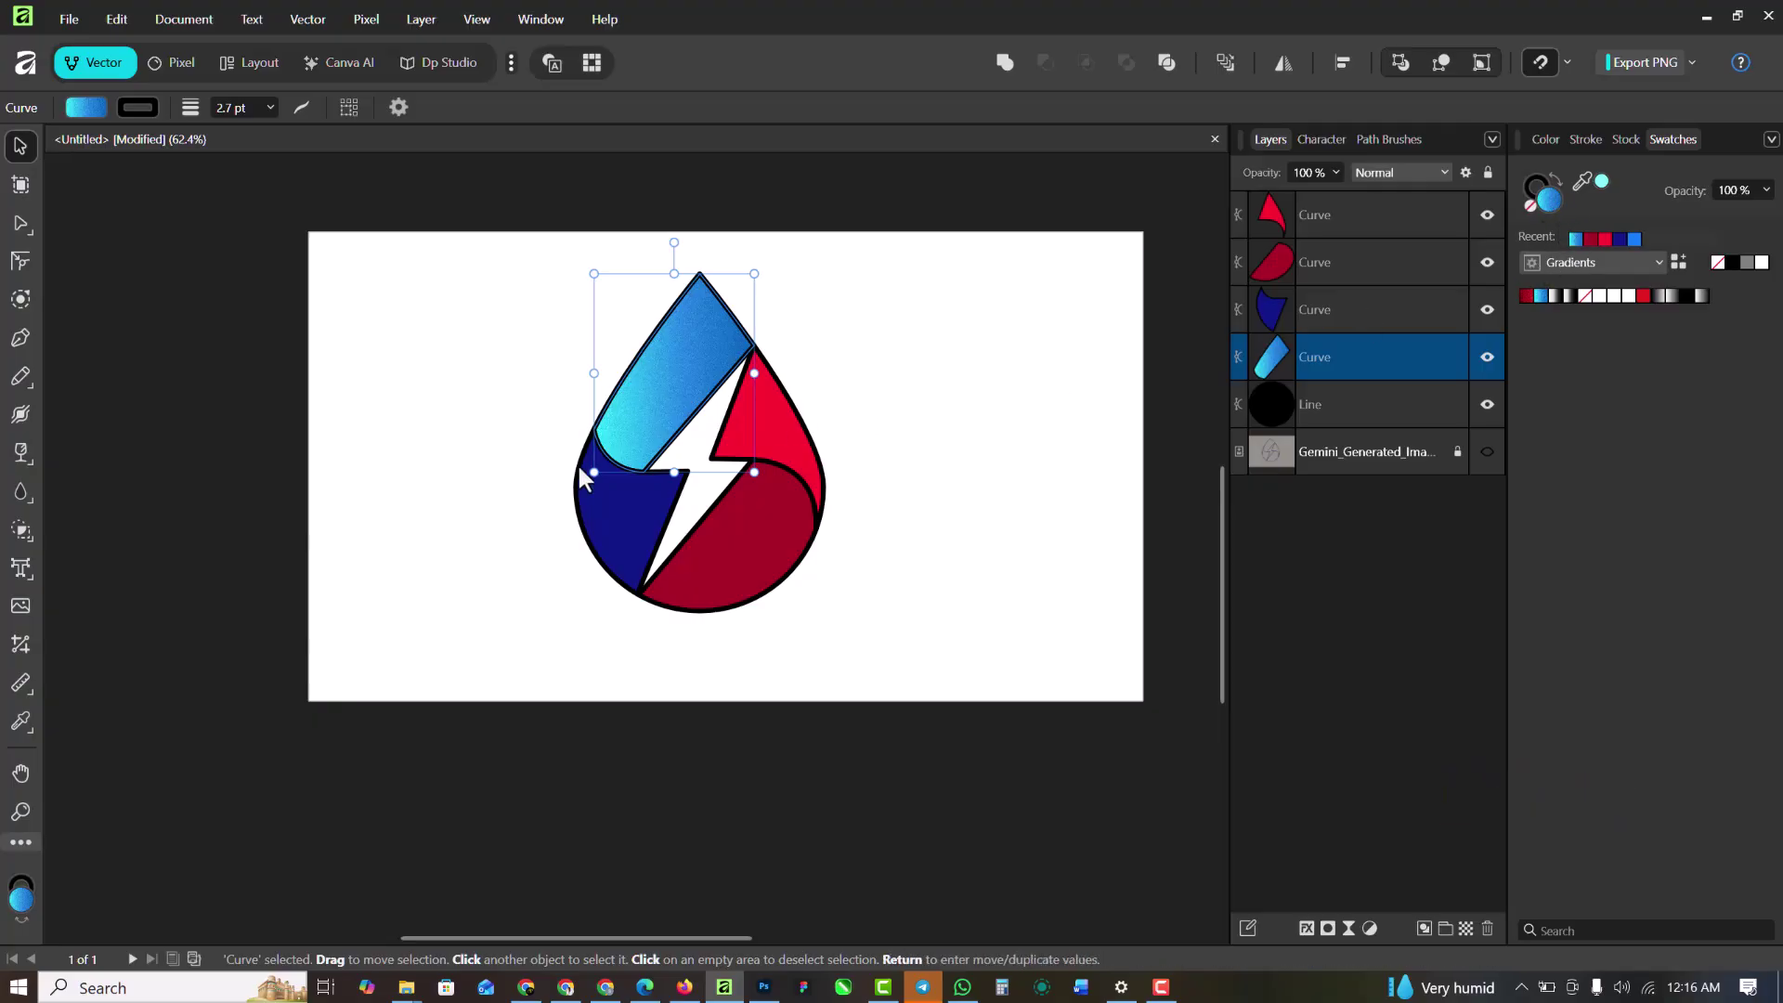
pyautogui.click(650, 525)
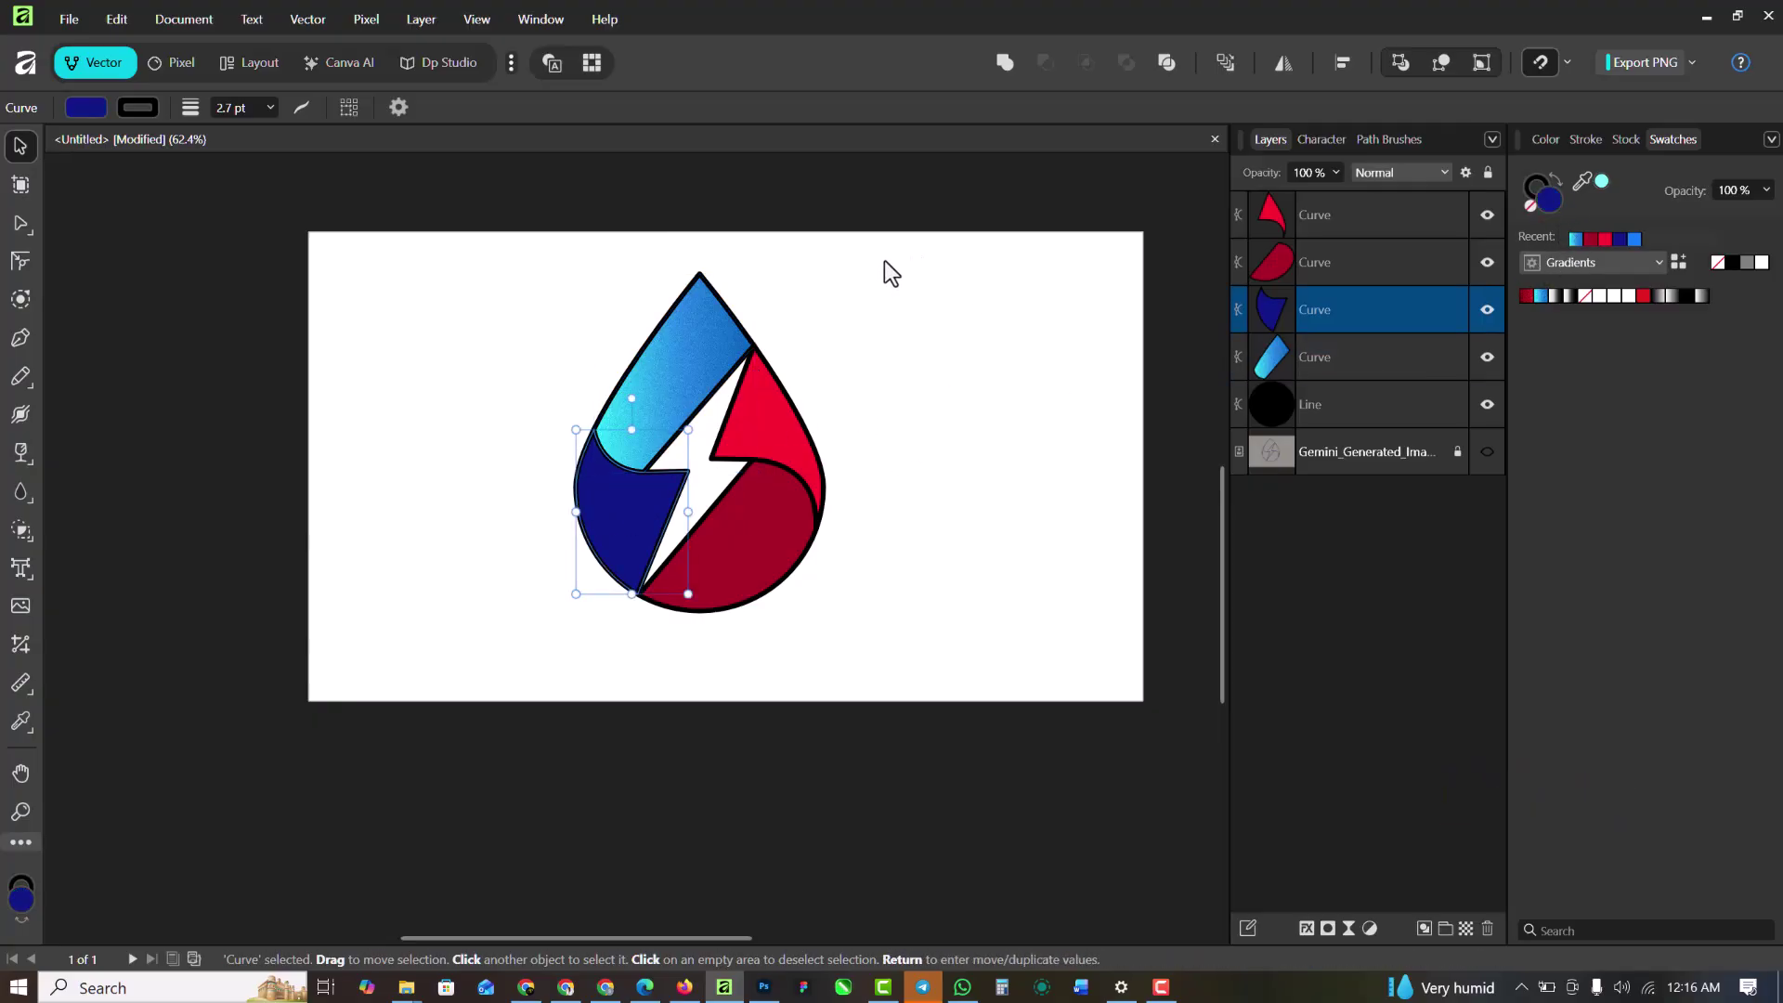
pyautogui.moveTo(885, 257); pyautogui.dragTo(494, 661)
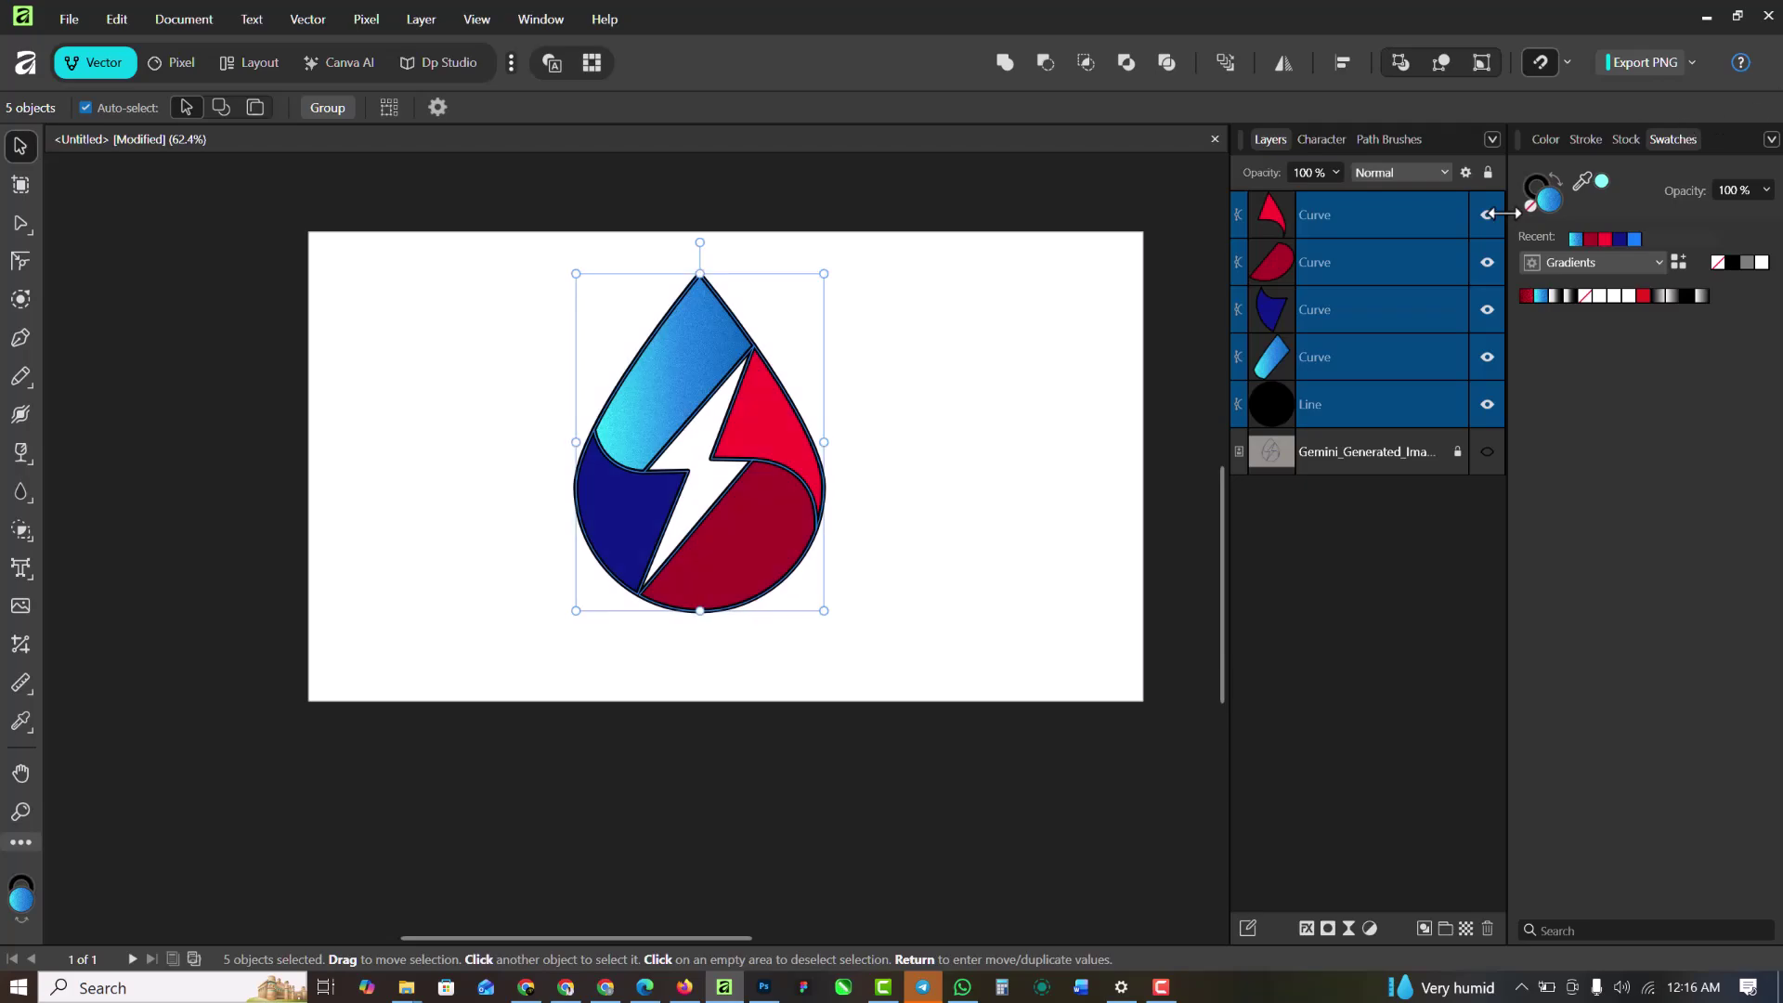
# Set the logo pieces' stroke to None to strip the dark outlines
pyautogui.click(1529, 205)
pyautogui.click(988, 531)
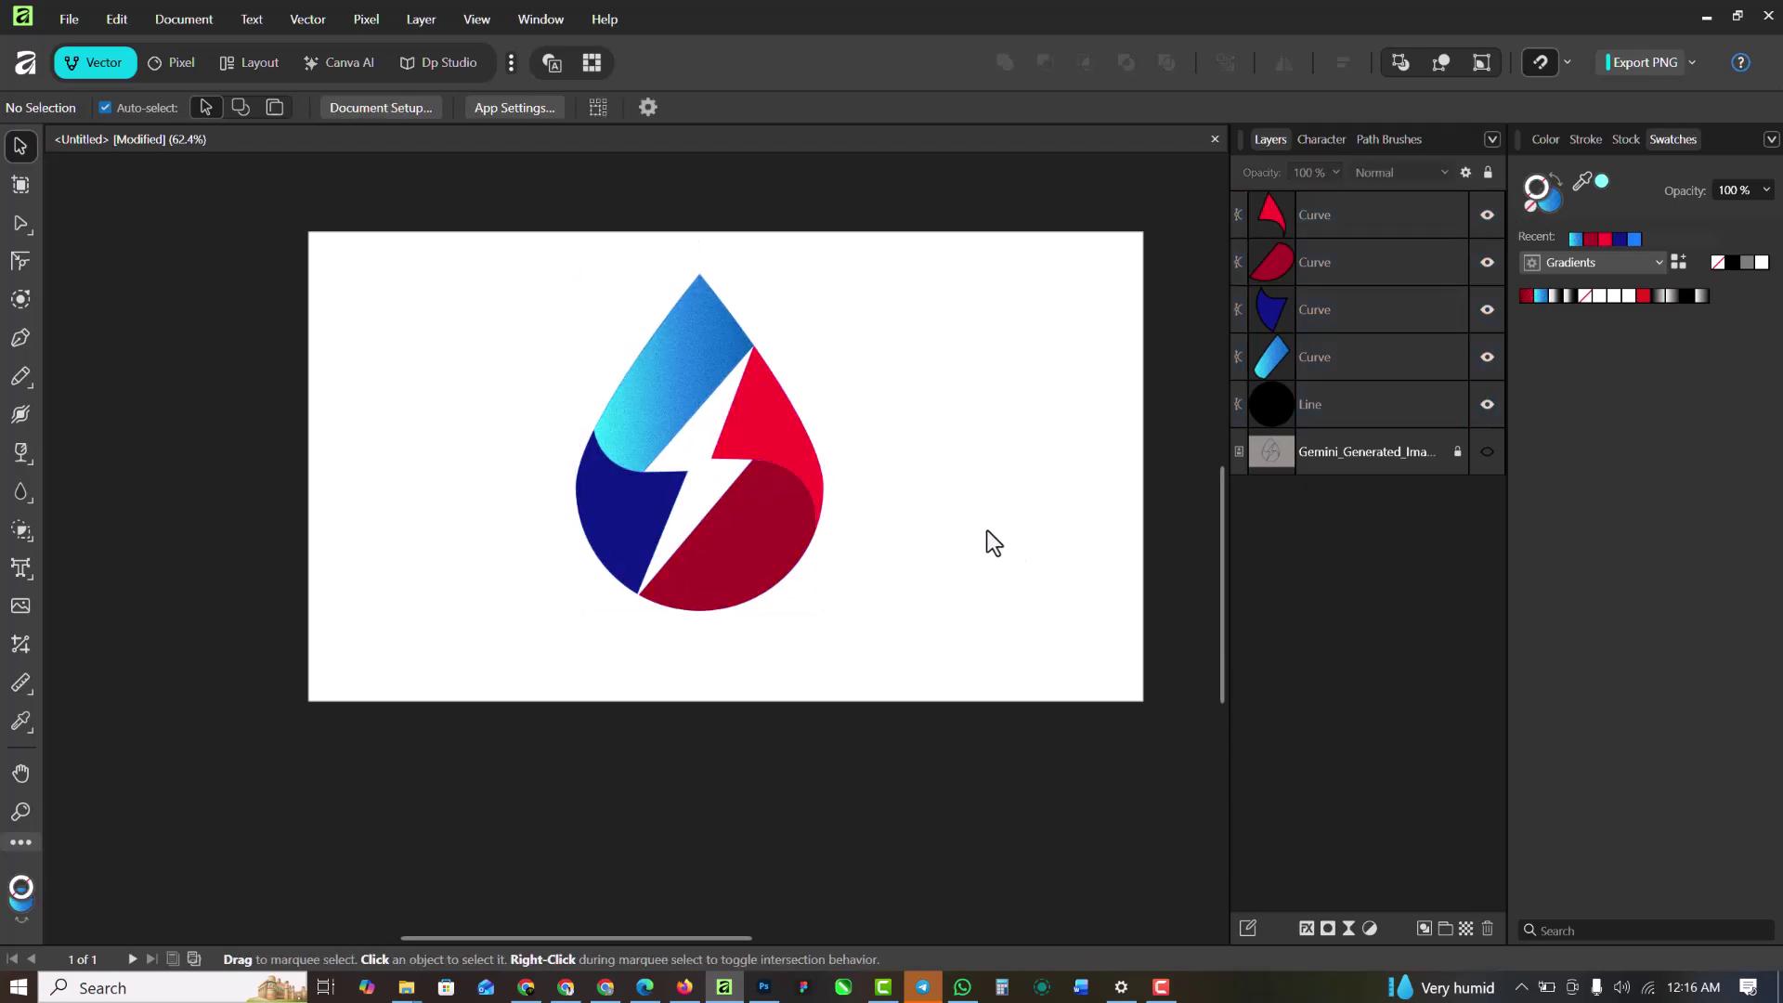
pyautogui.scroll(2, 762, 532)
pyautogui.click(770, 525)
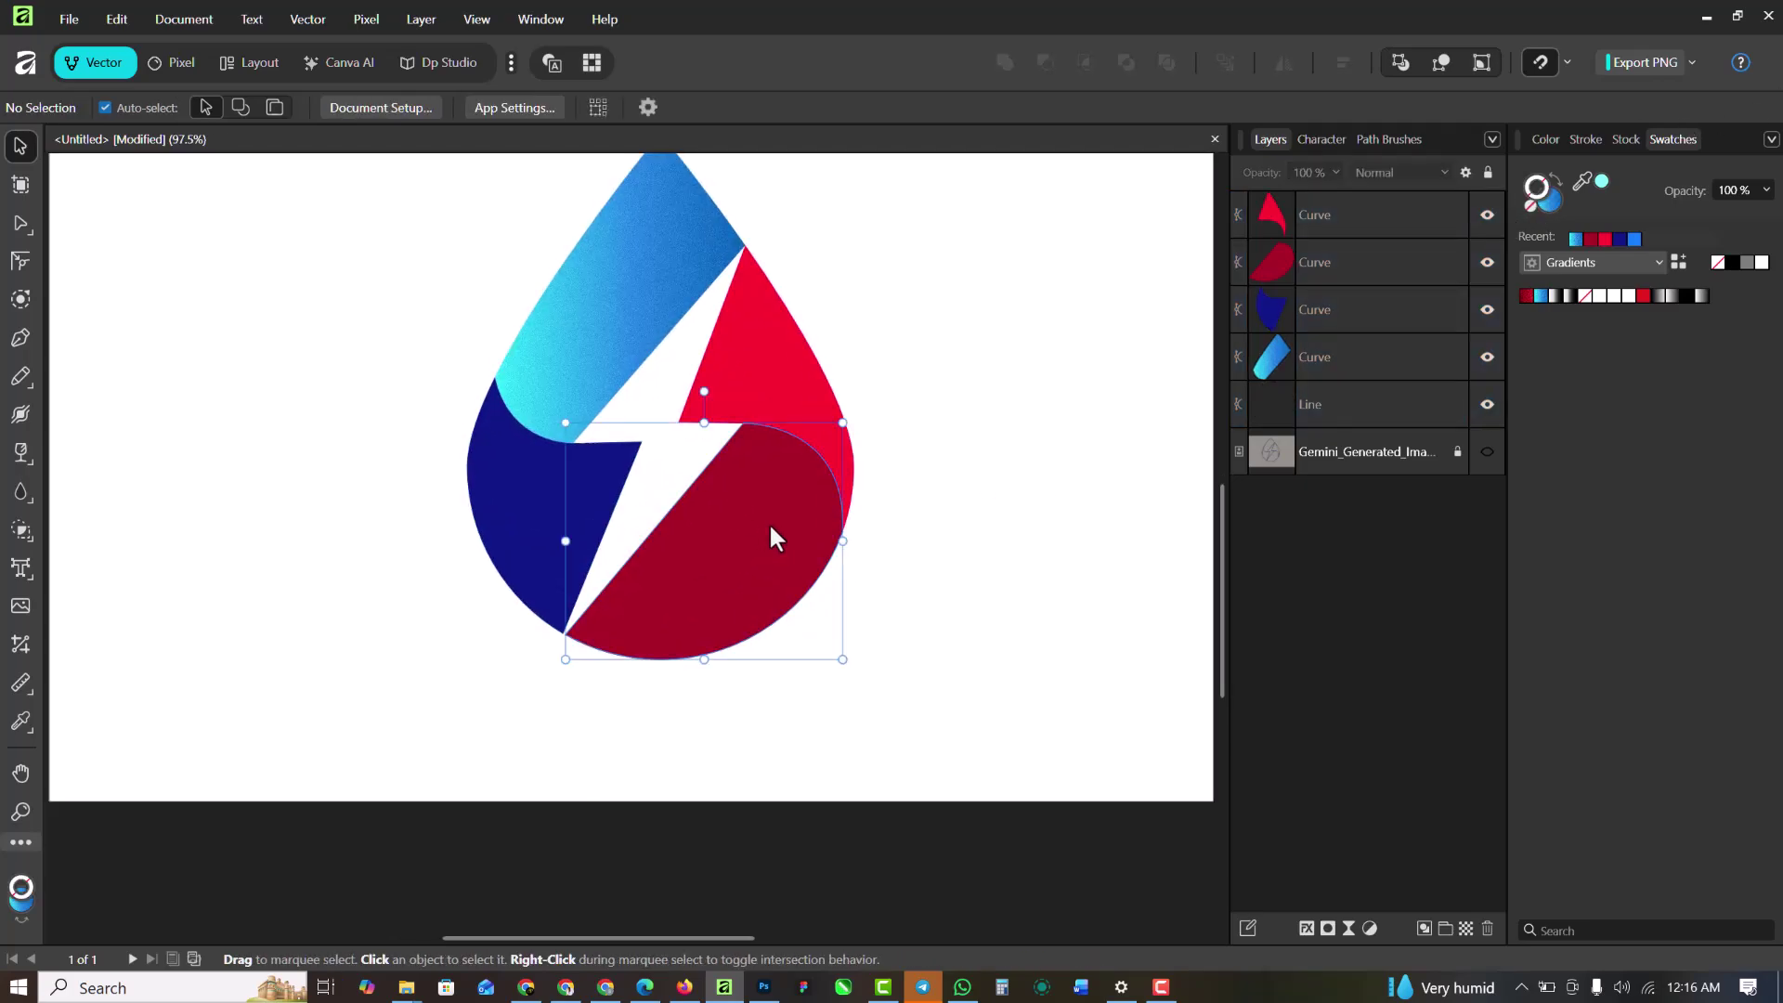
pyautogui.click(570, 304)
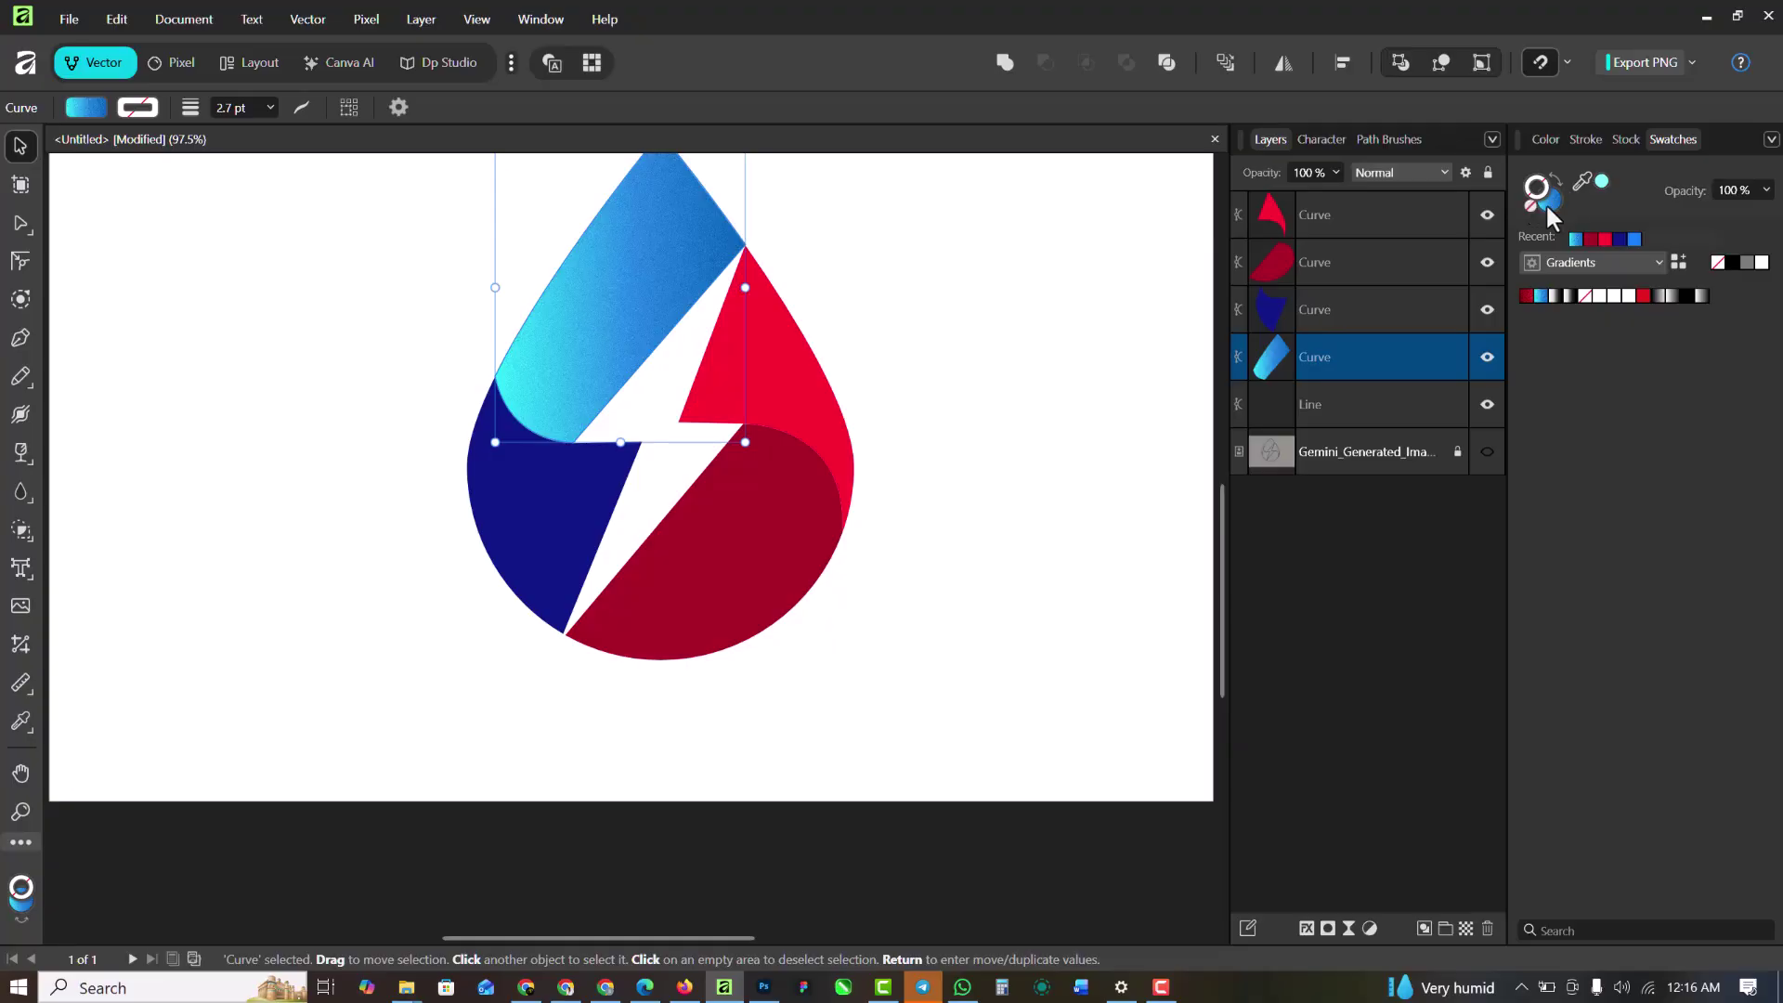
# Lower the blue upper piece's noise to 26% in the Color panel
pyautogui.click(1542, 140)
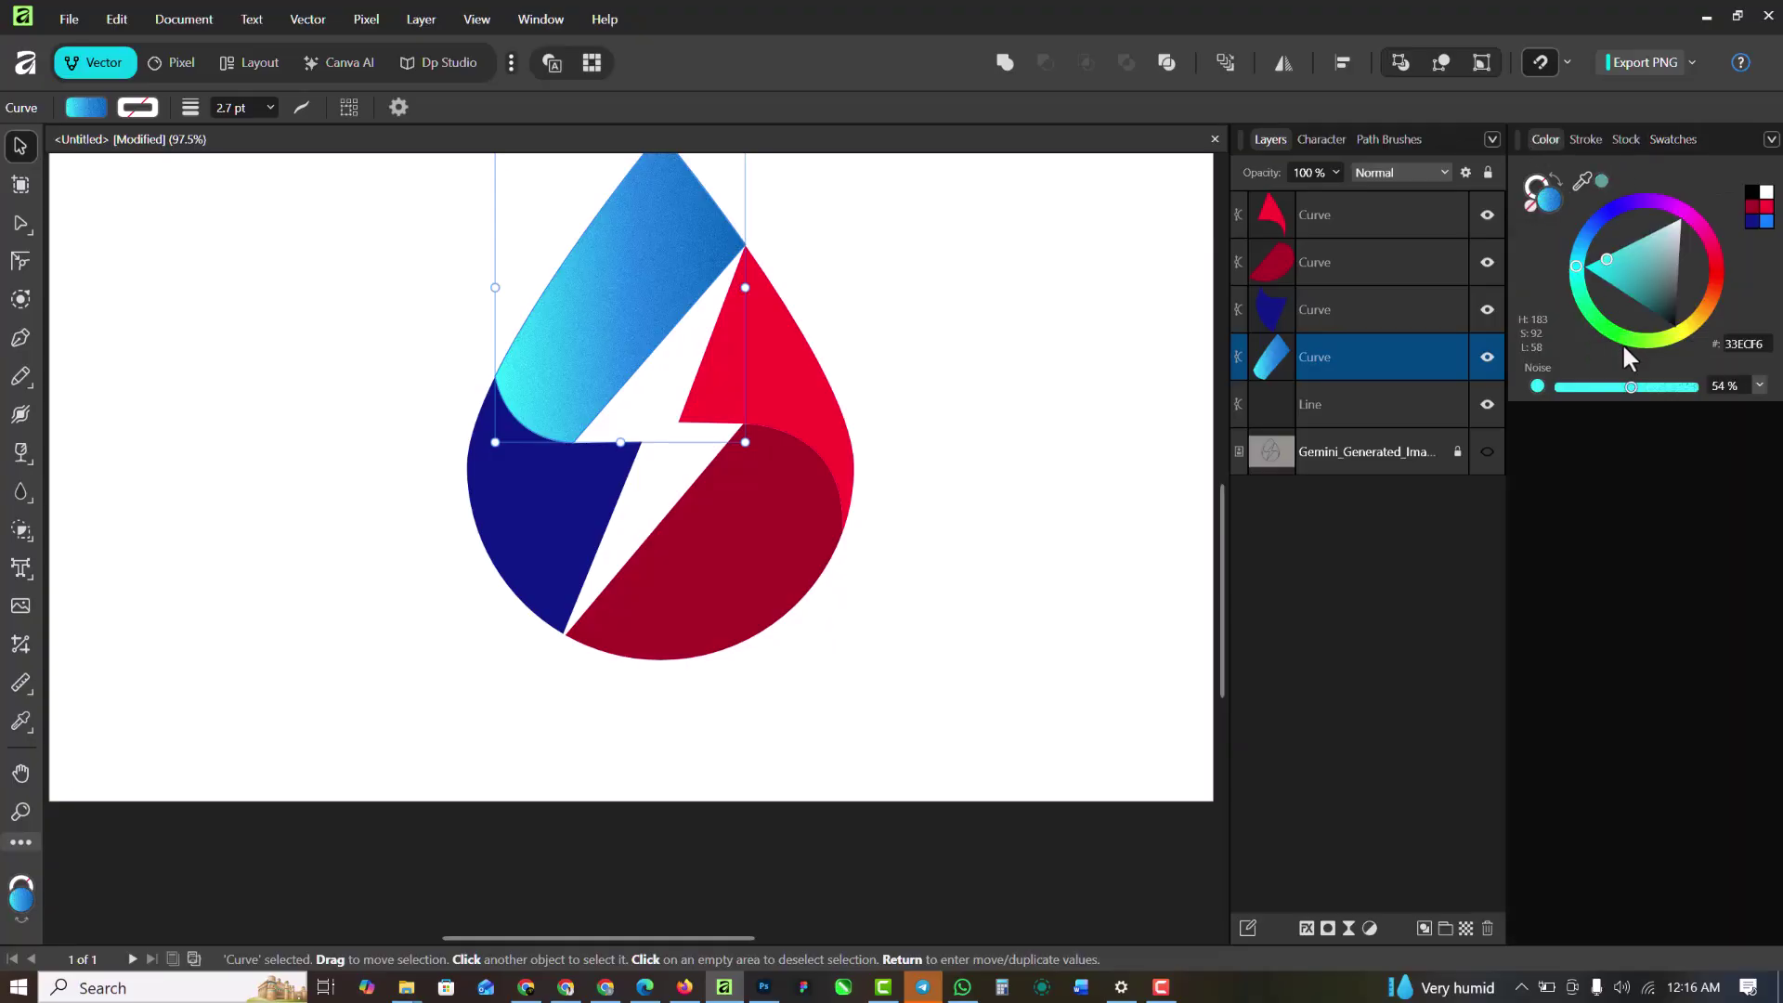
pyautogui.moveTo(1629, 384); pyautogui.dragTo(1504, 398)
pyautogui.moveTo(1560, 390); pyautogui.dragTo(1581, 395)
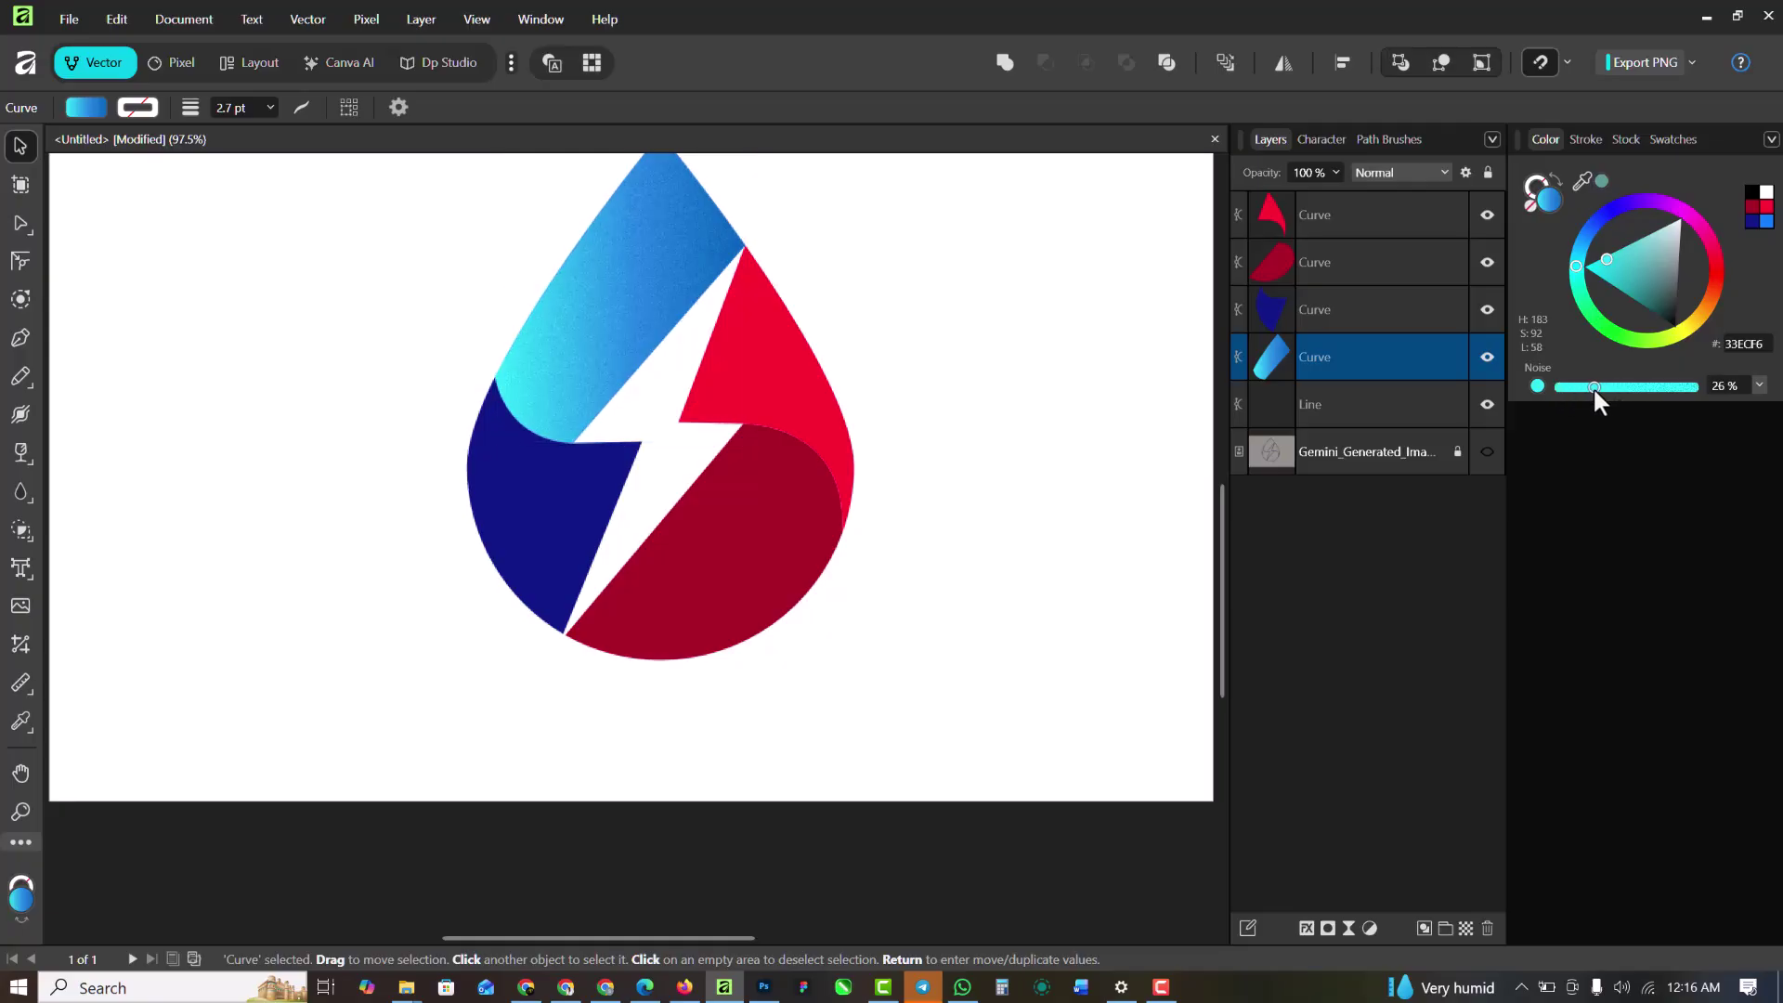
# Give the red lower piece 53% noise and darken its fill to 7B061E
pyautogui.click(749, 559)
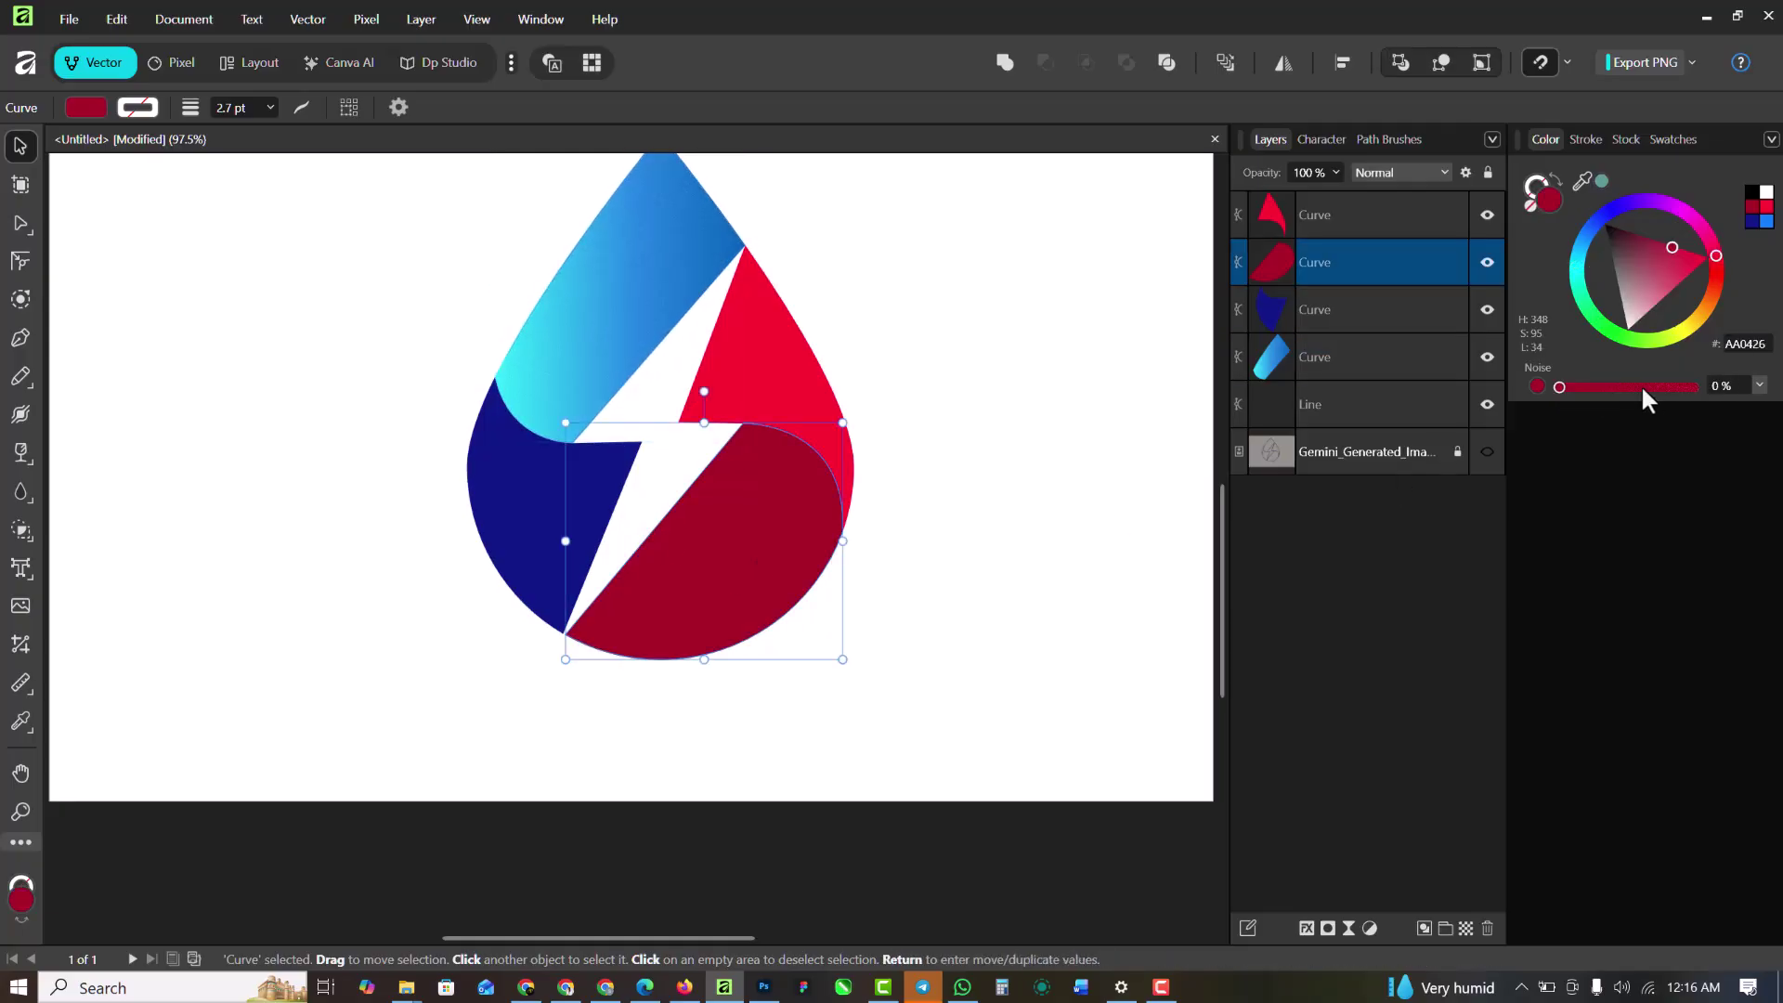
pyautogui.moveTo(1567, 394); pyautogui.dragTo(1644, 389)
pyautogui.moveTo(1682, 245); pyautogui.dragTo(1652, 238)
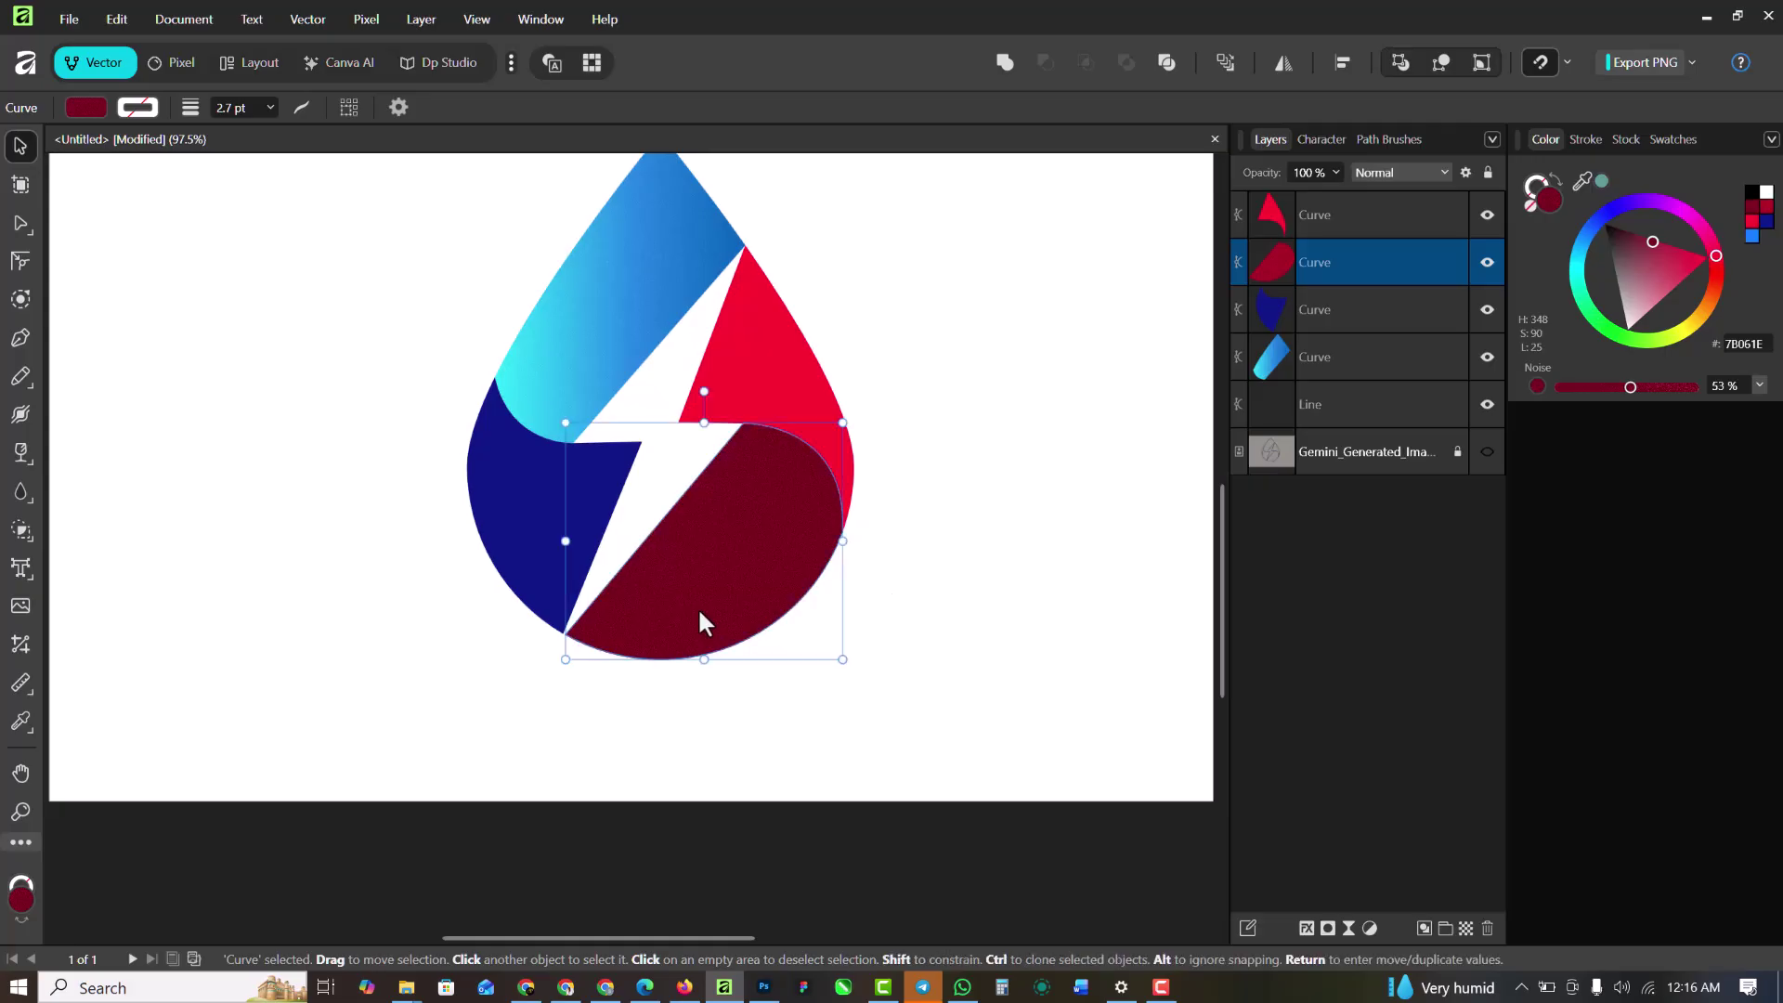
# Lay a linear gradient on the red piece with a bright red FF0033 lower stop
pyautogui.press('g')
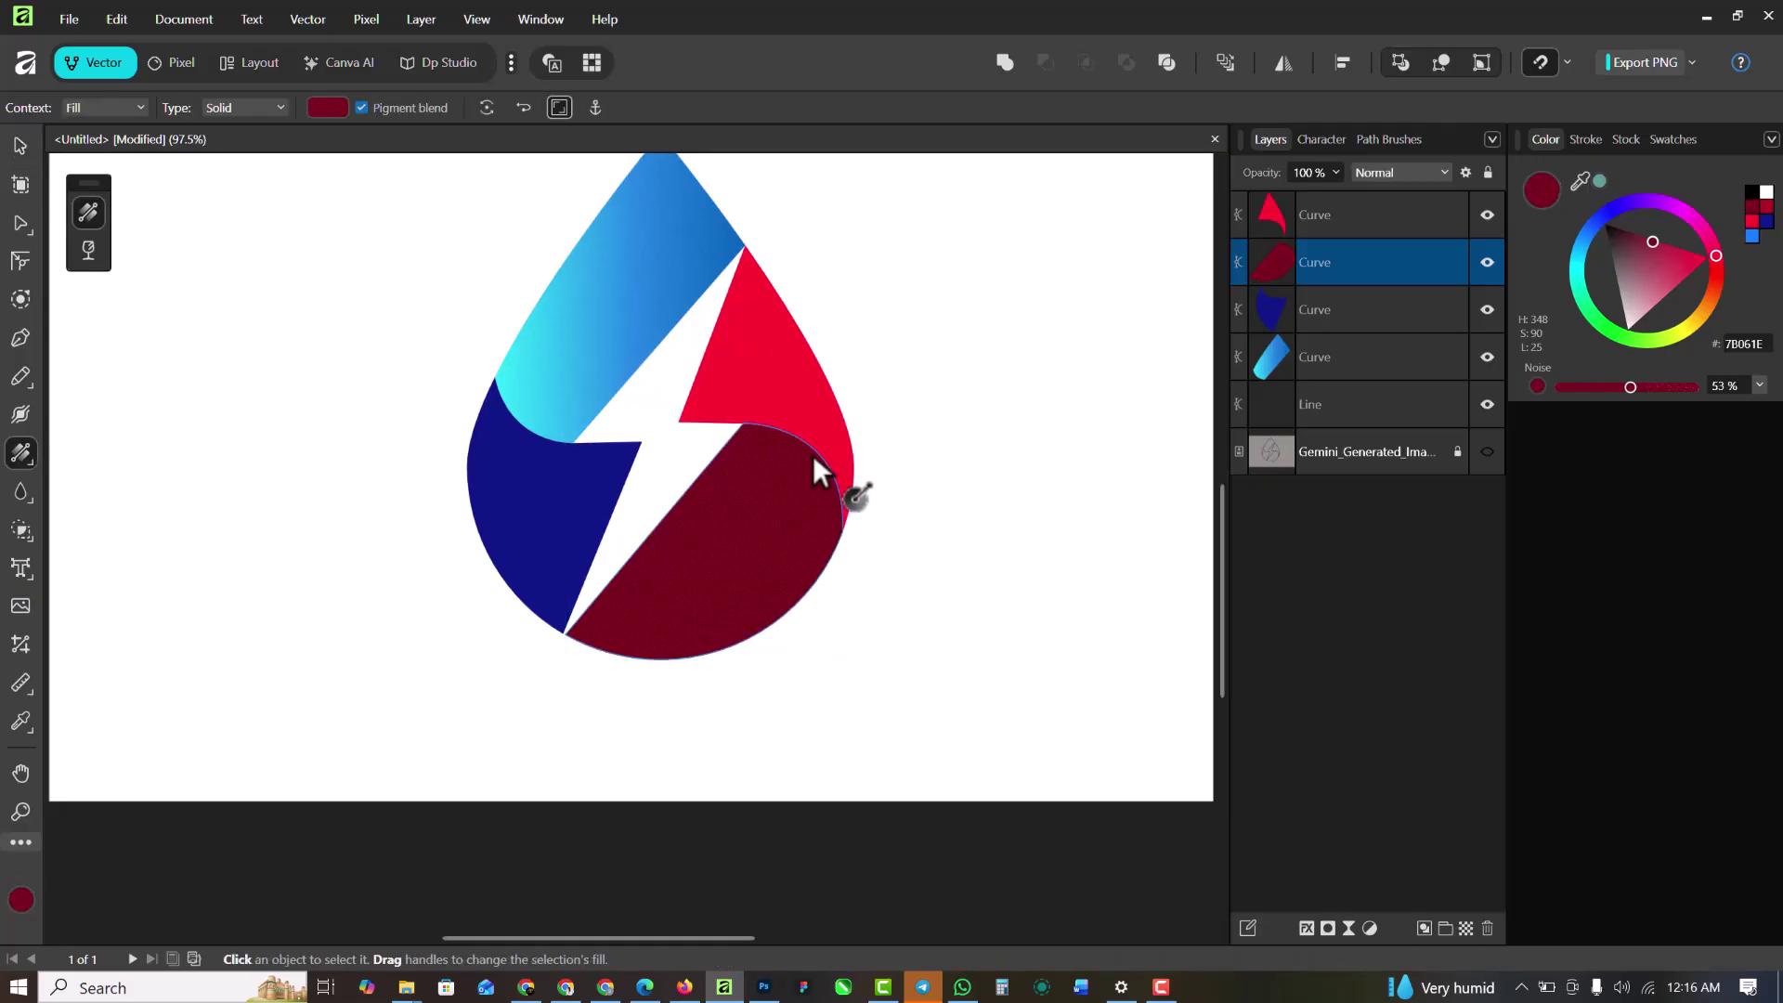
pyautogui.moveTo(811, 454)
pyautogui.mouseDown()
pyautogui.moveTo(736, 587)
pyautogui.moveTo(678, 632)
pyautogui.moveTo(620, 632)
pyautogui.moveTo(809, 422)
pyautogui.mouseUp()
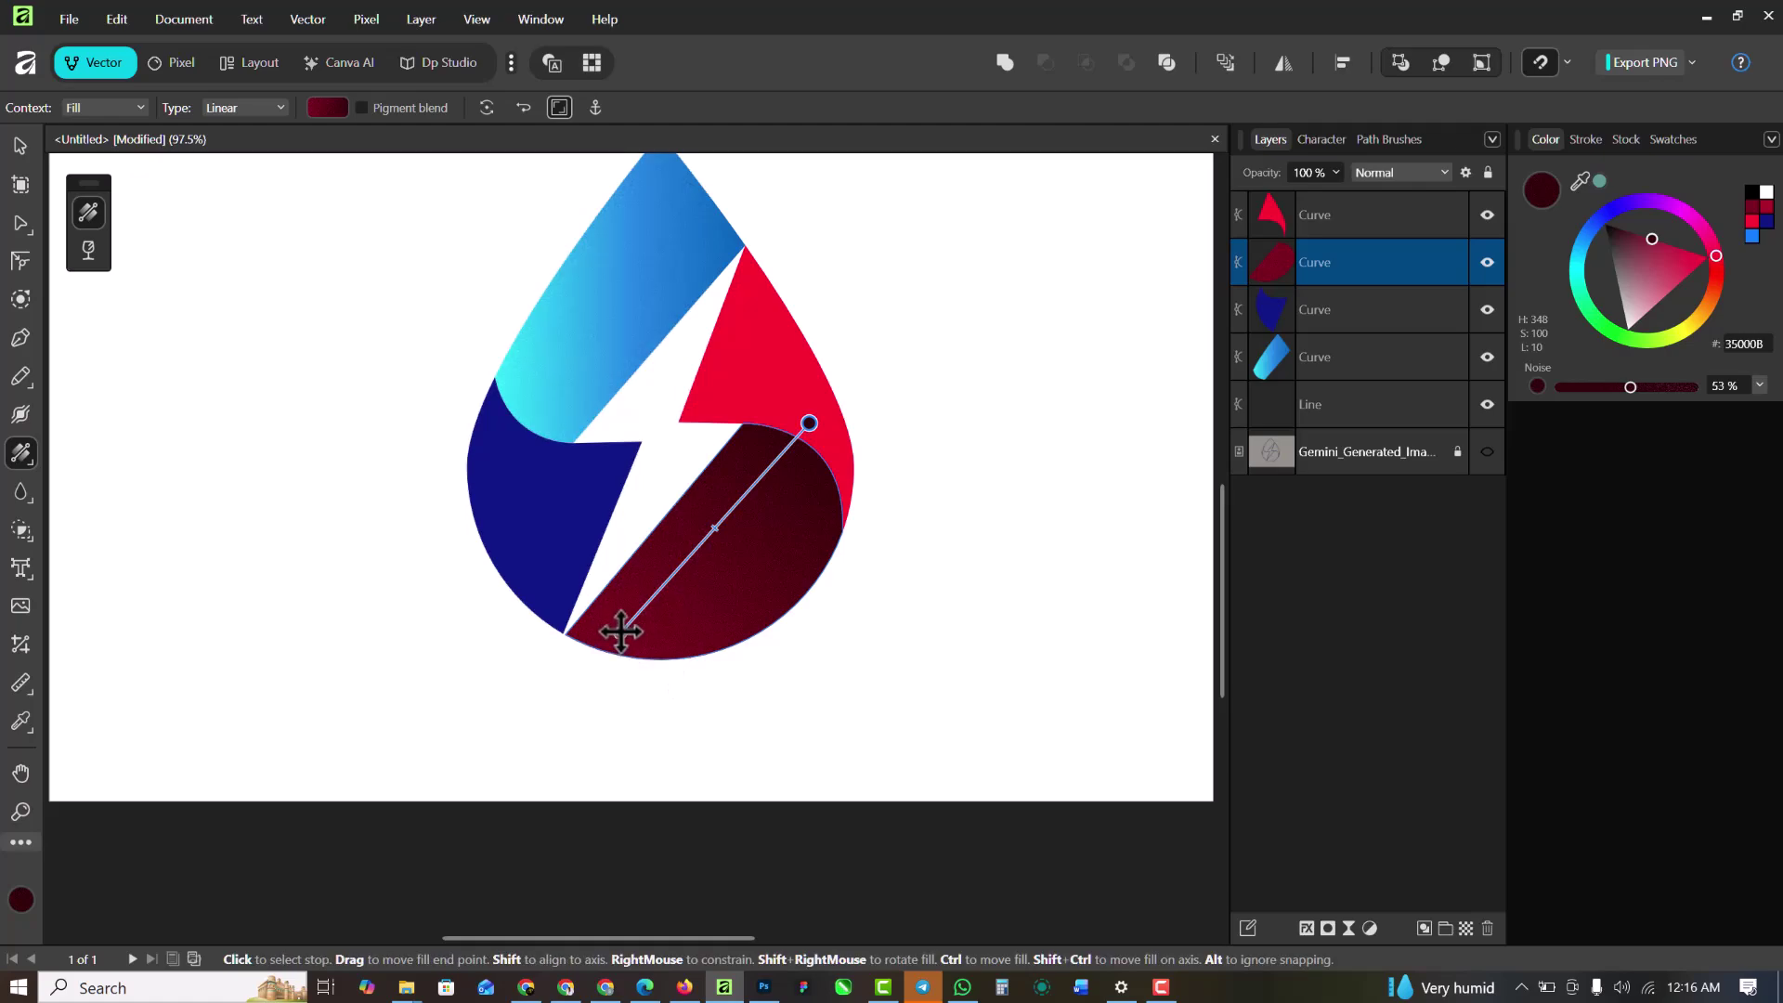
pyautogui.moveTo(621, 633); pyautogui.dragTo(722, 579)
pyautogui.click(1751, 223)
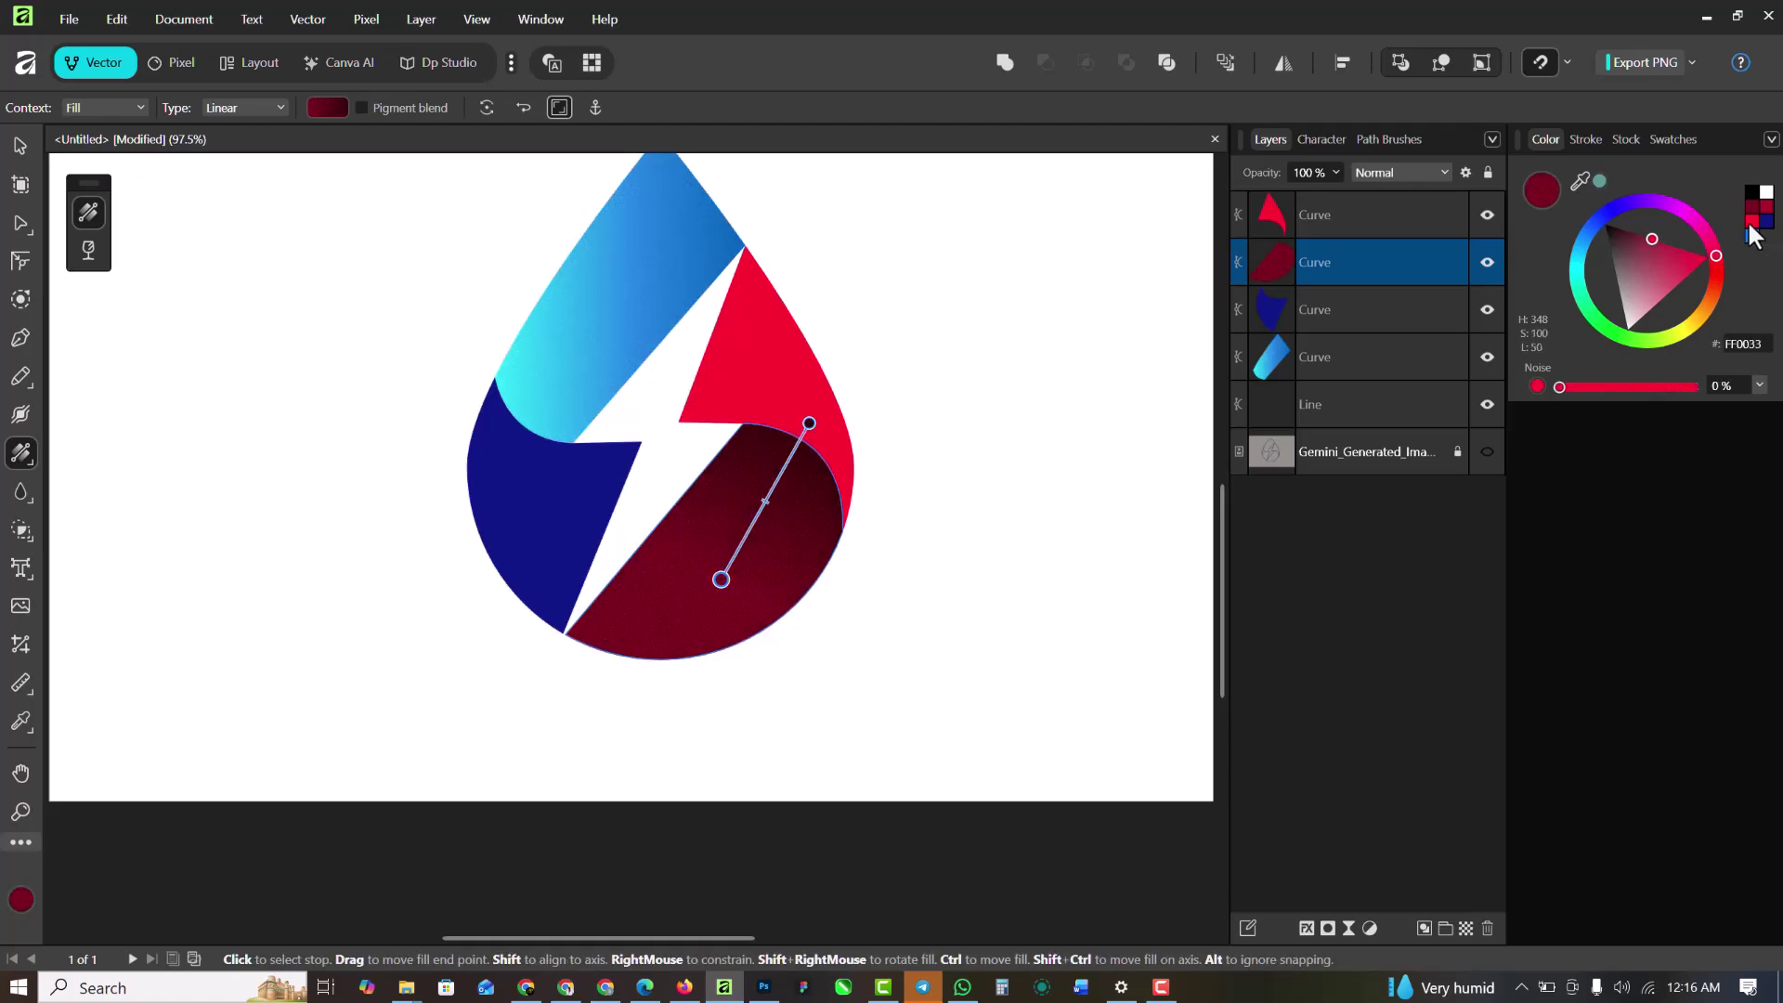
pyautogui.moveTo(1750, 226); pyautogui.dragTo(701, 588)
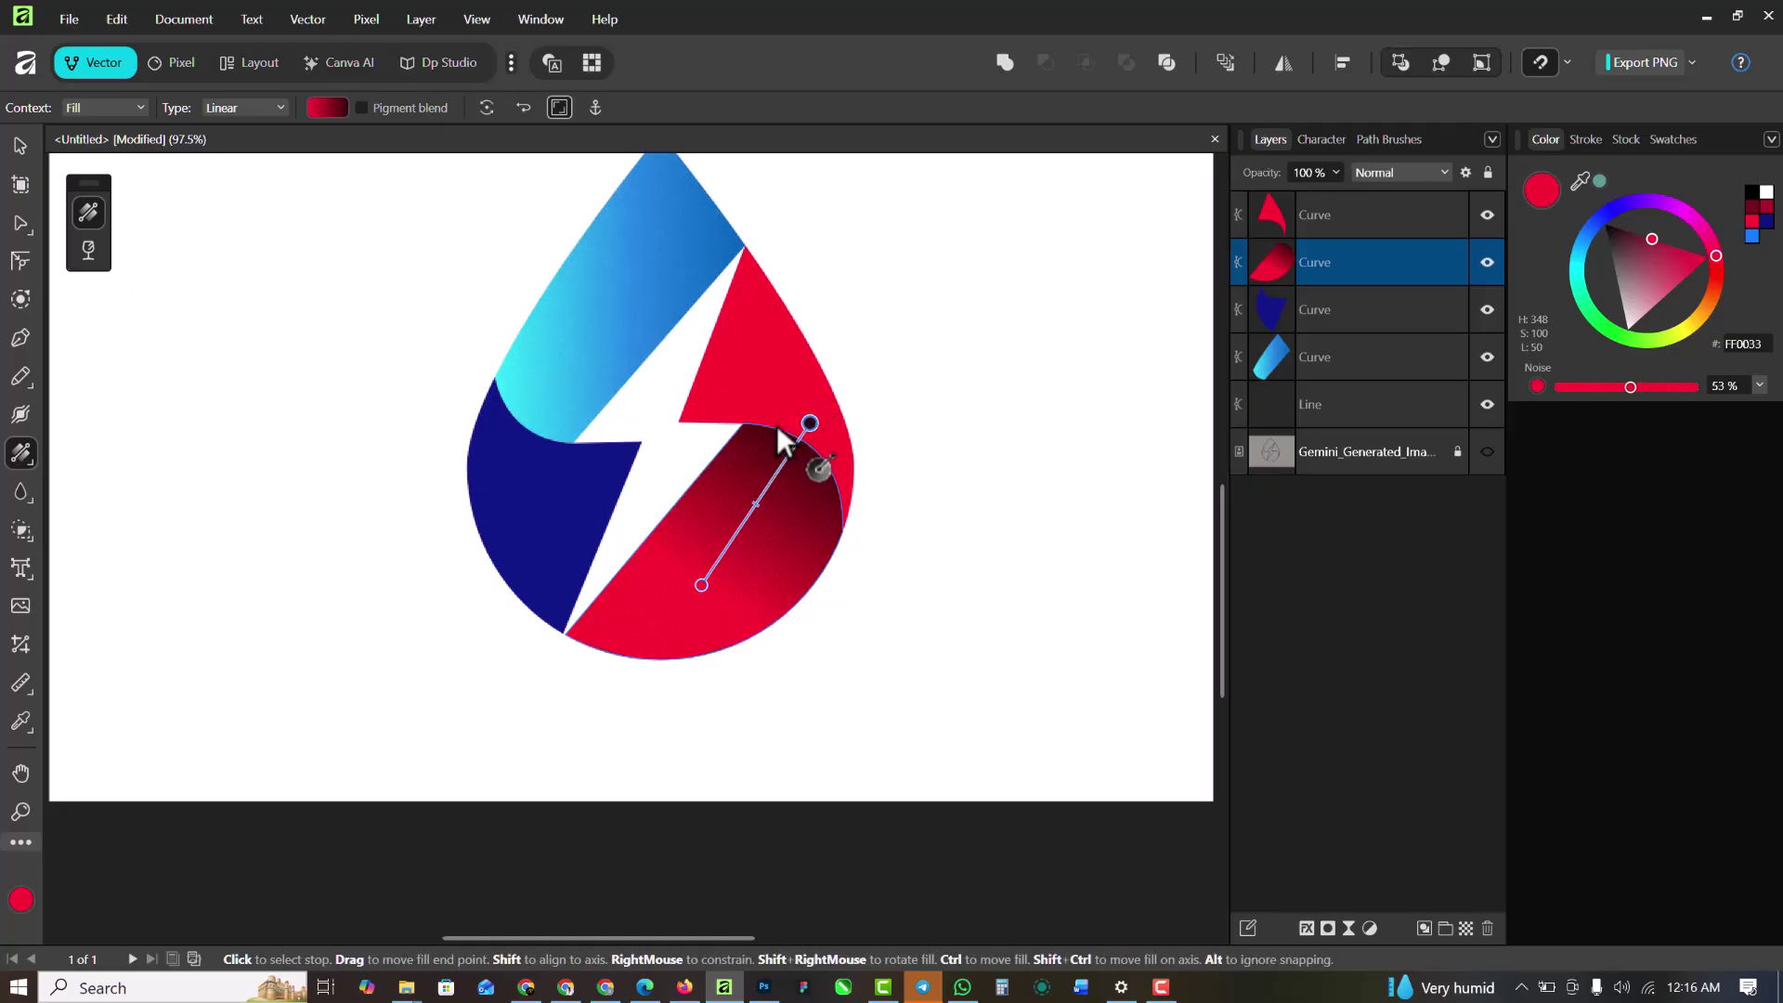
pyautogui.click(812, 424)
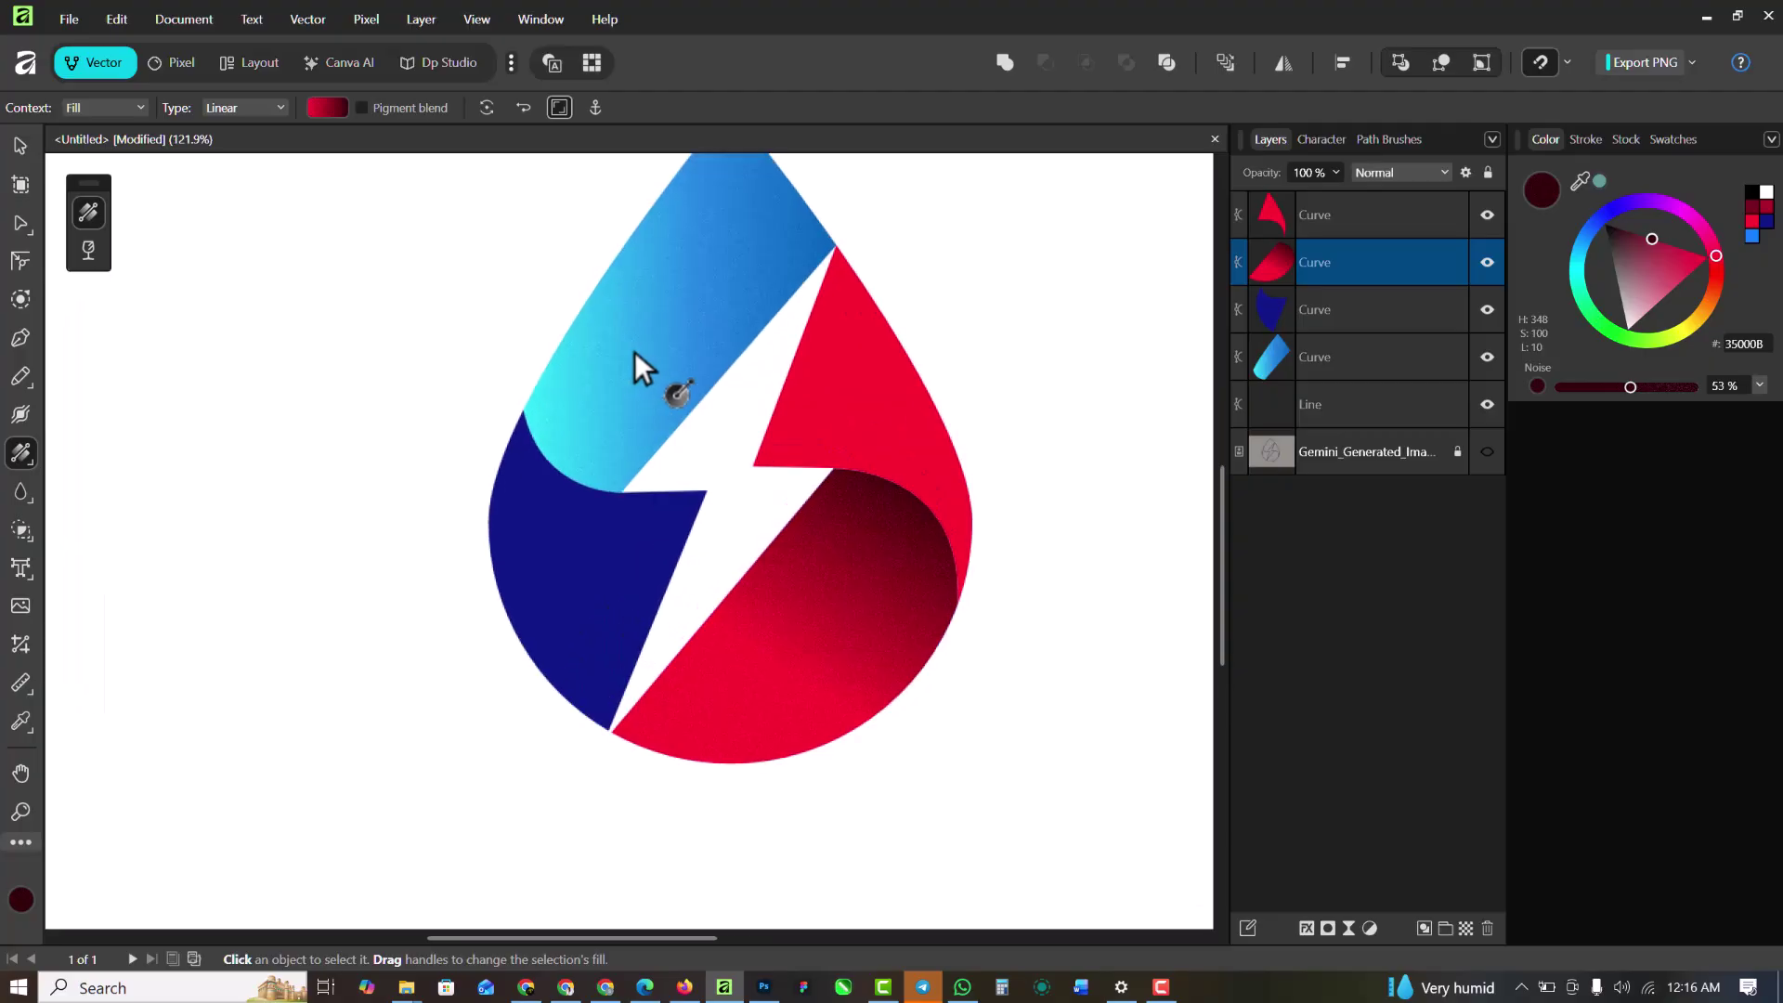
# Reorient the blue piece's gradient diagonally, cyan at top, and add a middle stop
pyautogui.click(686, 322)
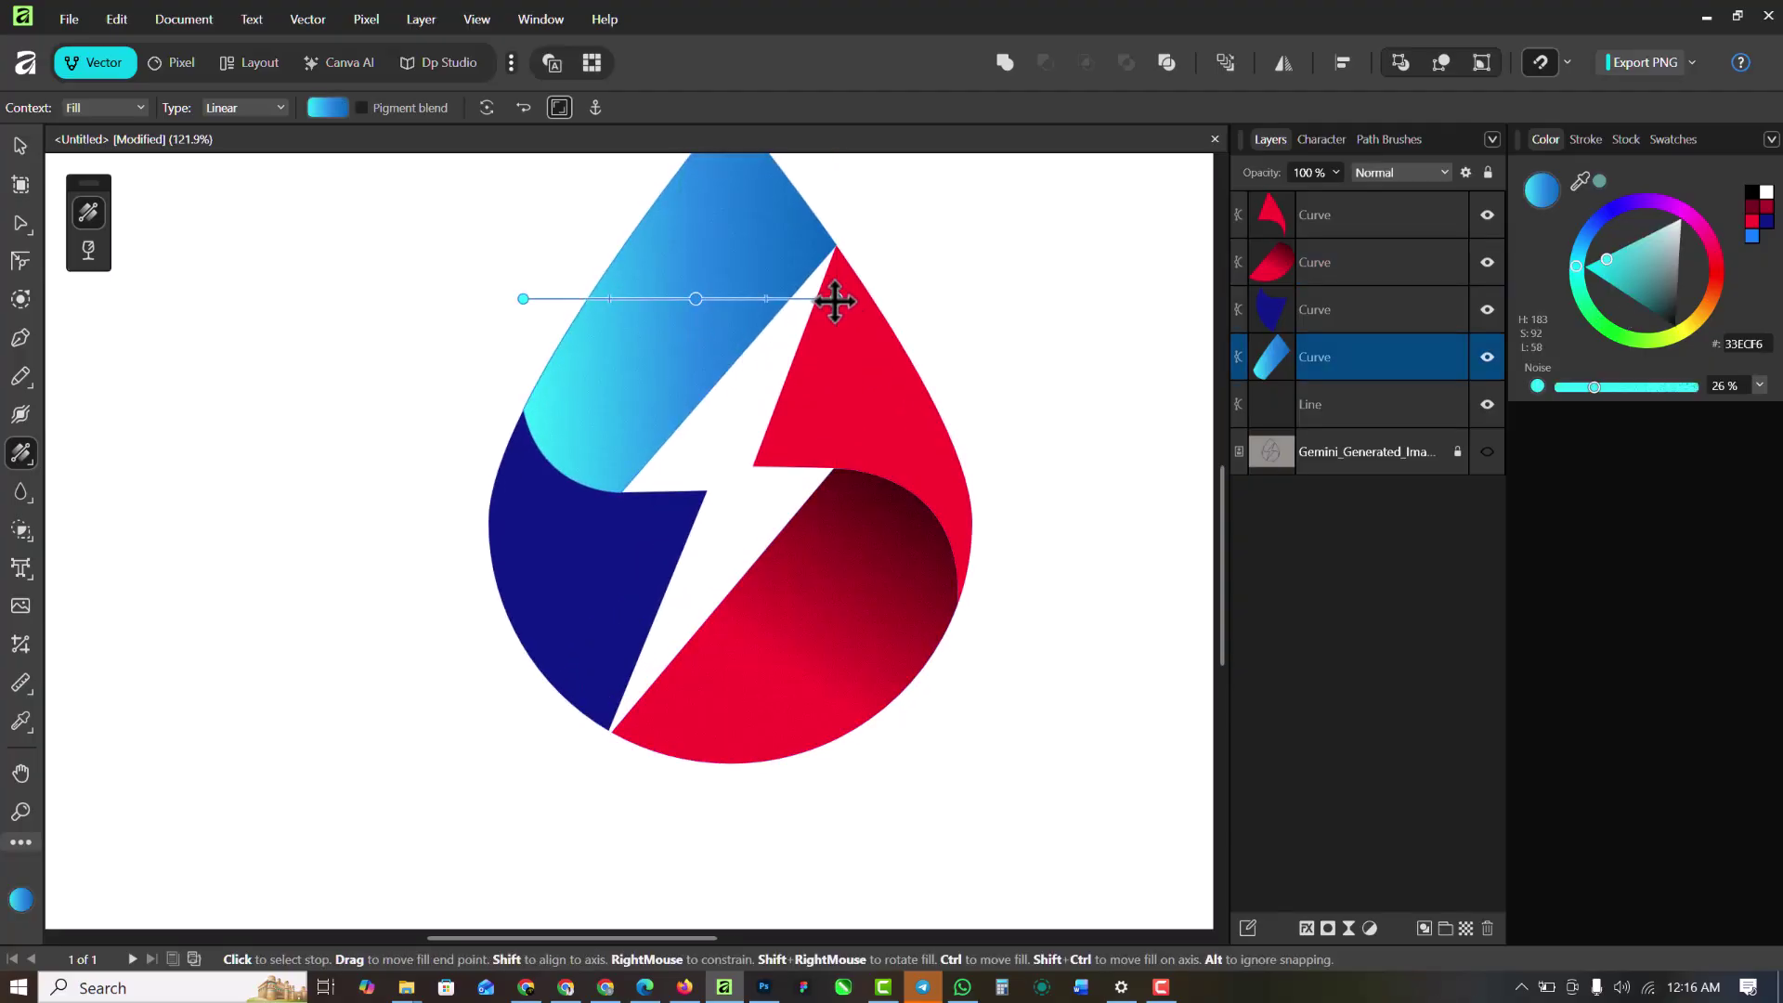
pyautogui.moveTo(835, 300); pyautogui.dragTo(557, 491)
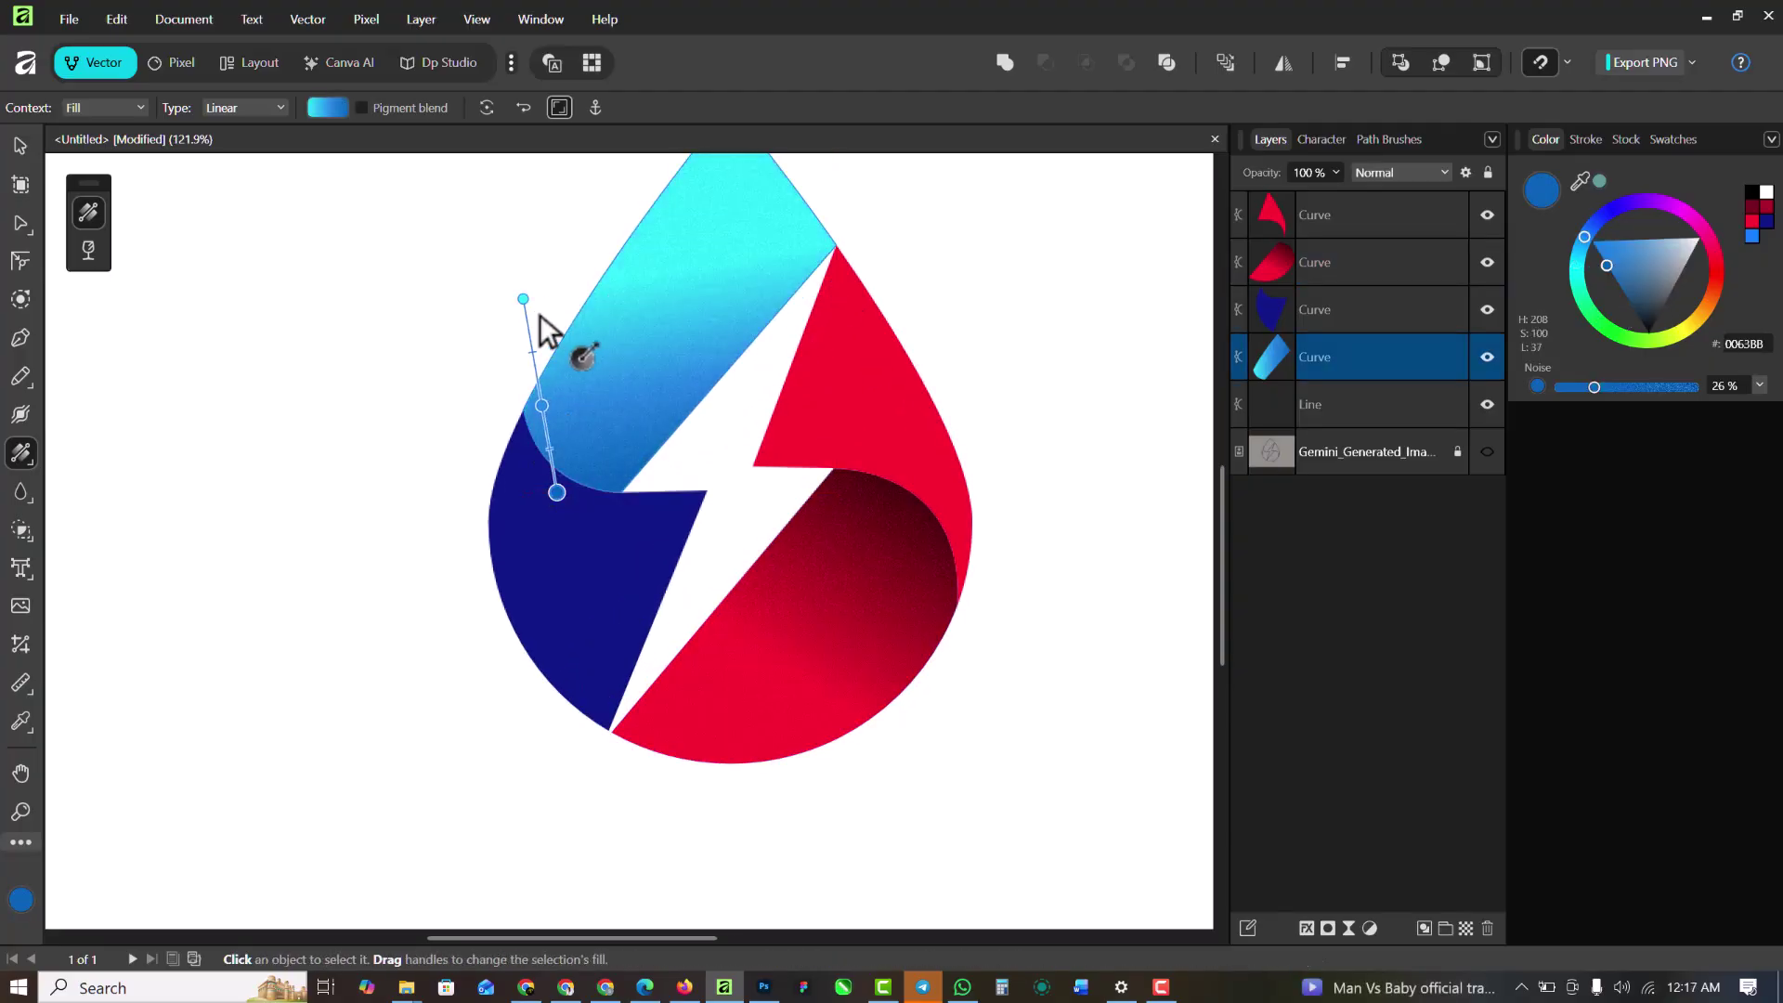
pyautogui.moveTo(523, 299); pyautogui.dragTo(708, 271)
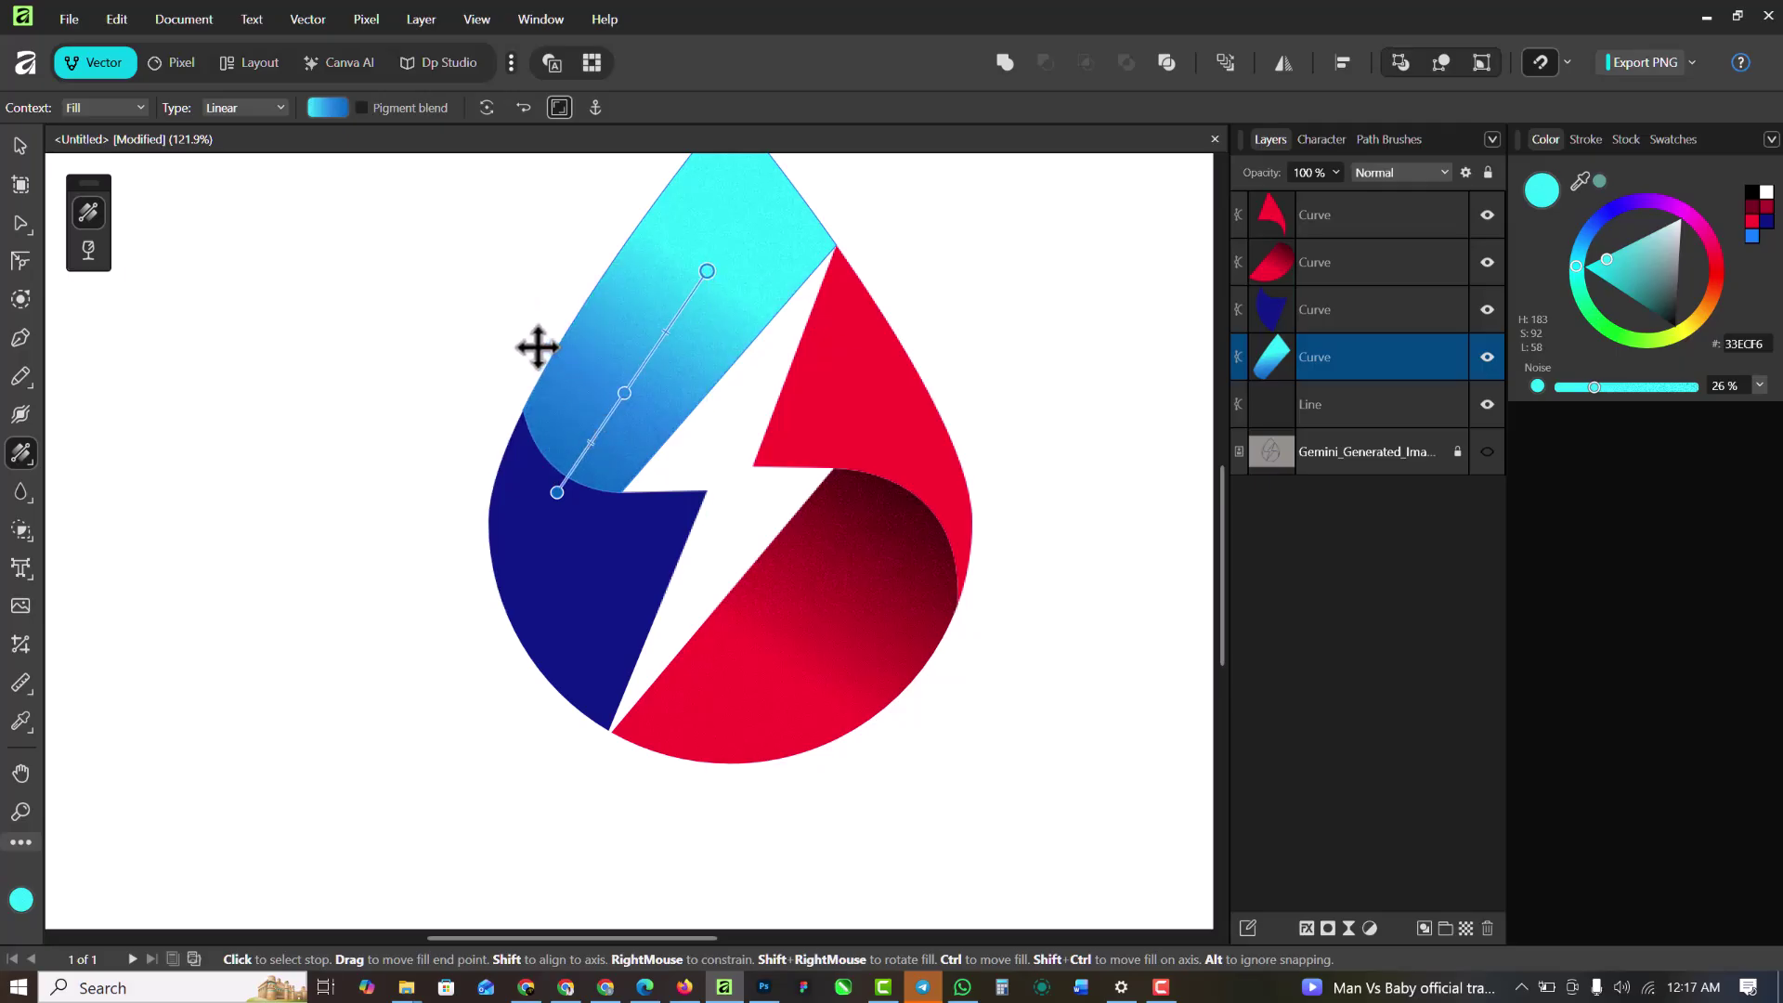
pyautogui.scroll(-5, 599, 408)
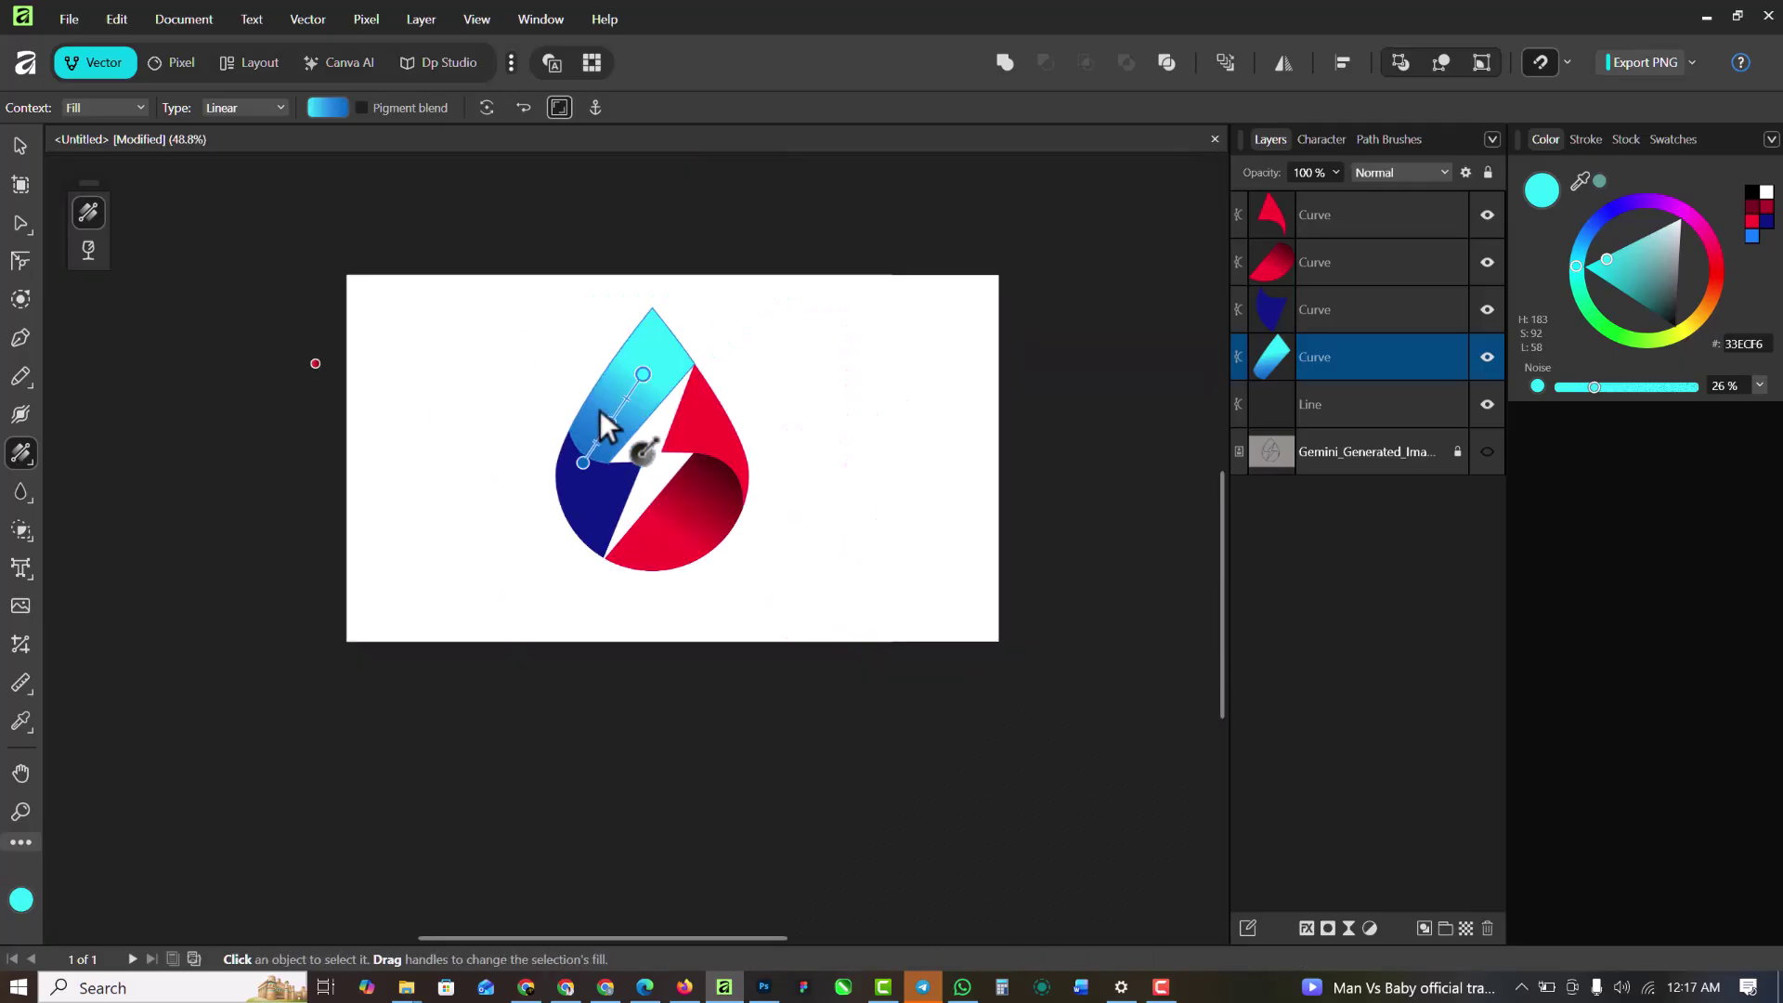
pyautogui.moveTo(599, 409); pyautogui.dragTo(605, 405)
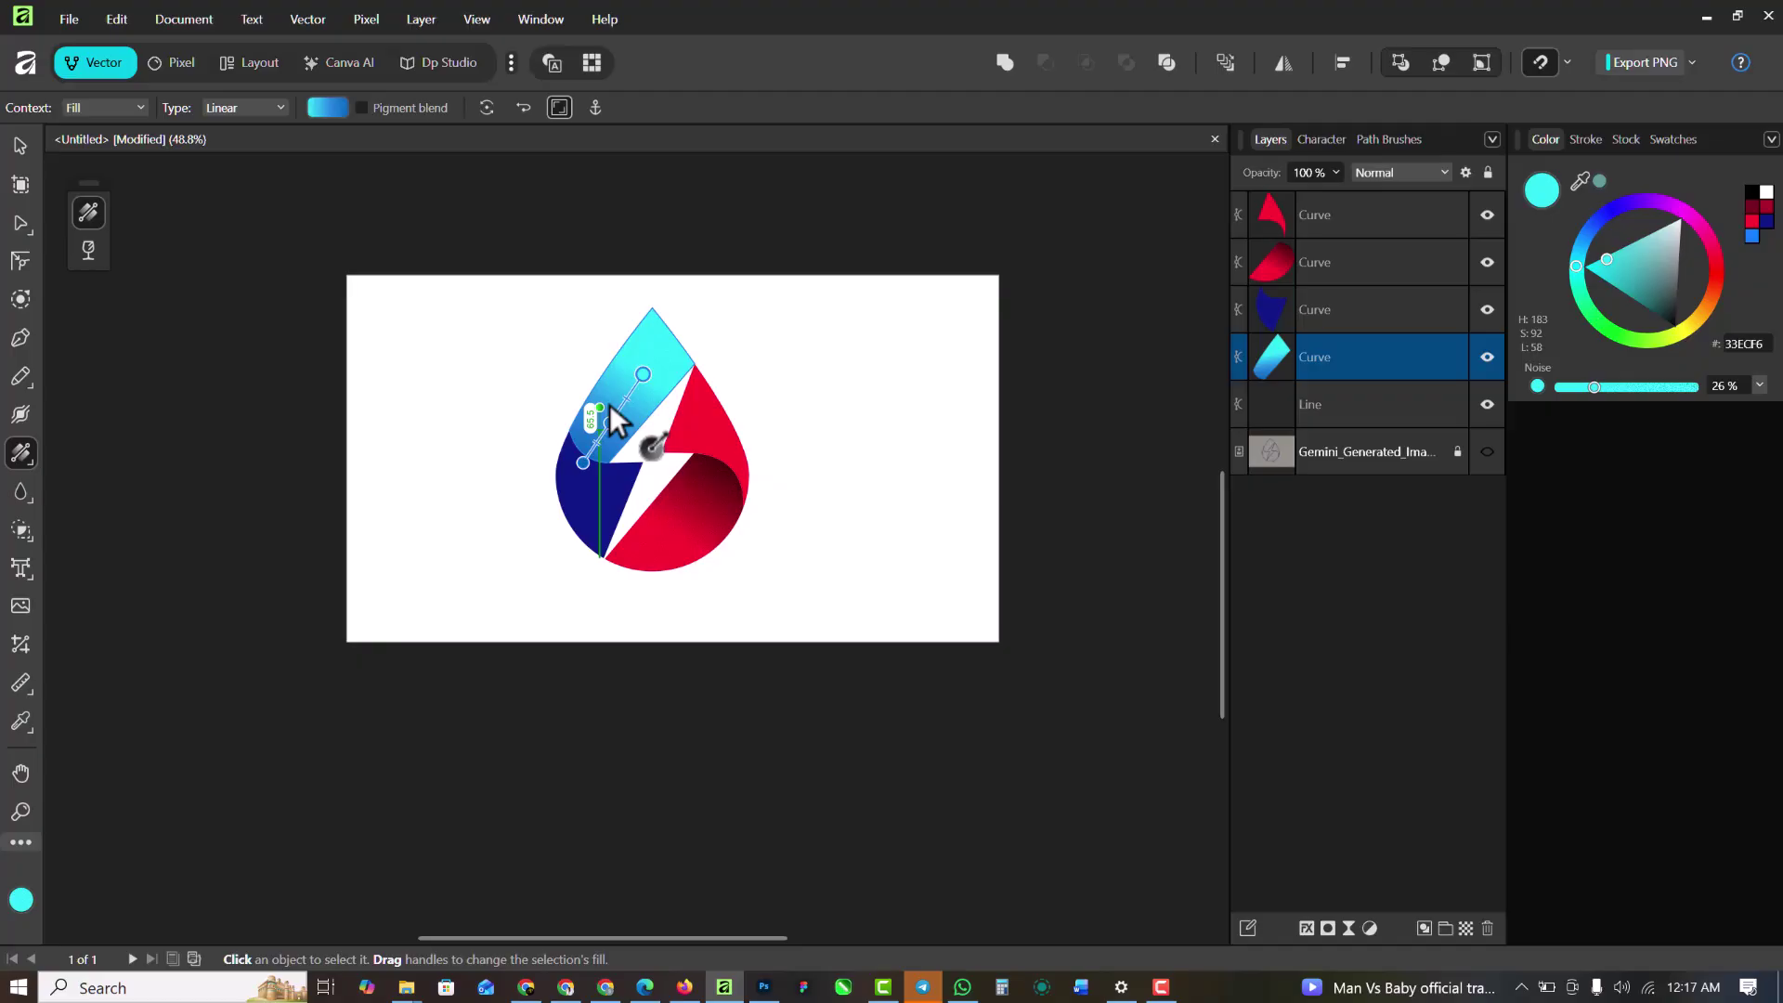
pyautogui.scroll(5, 609, 403)
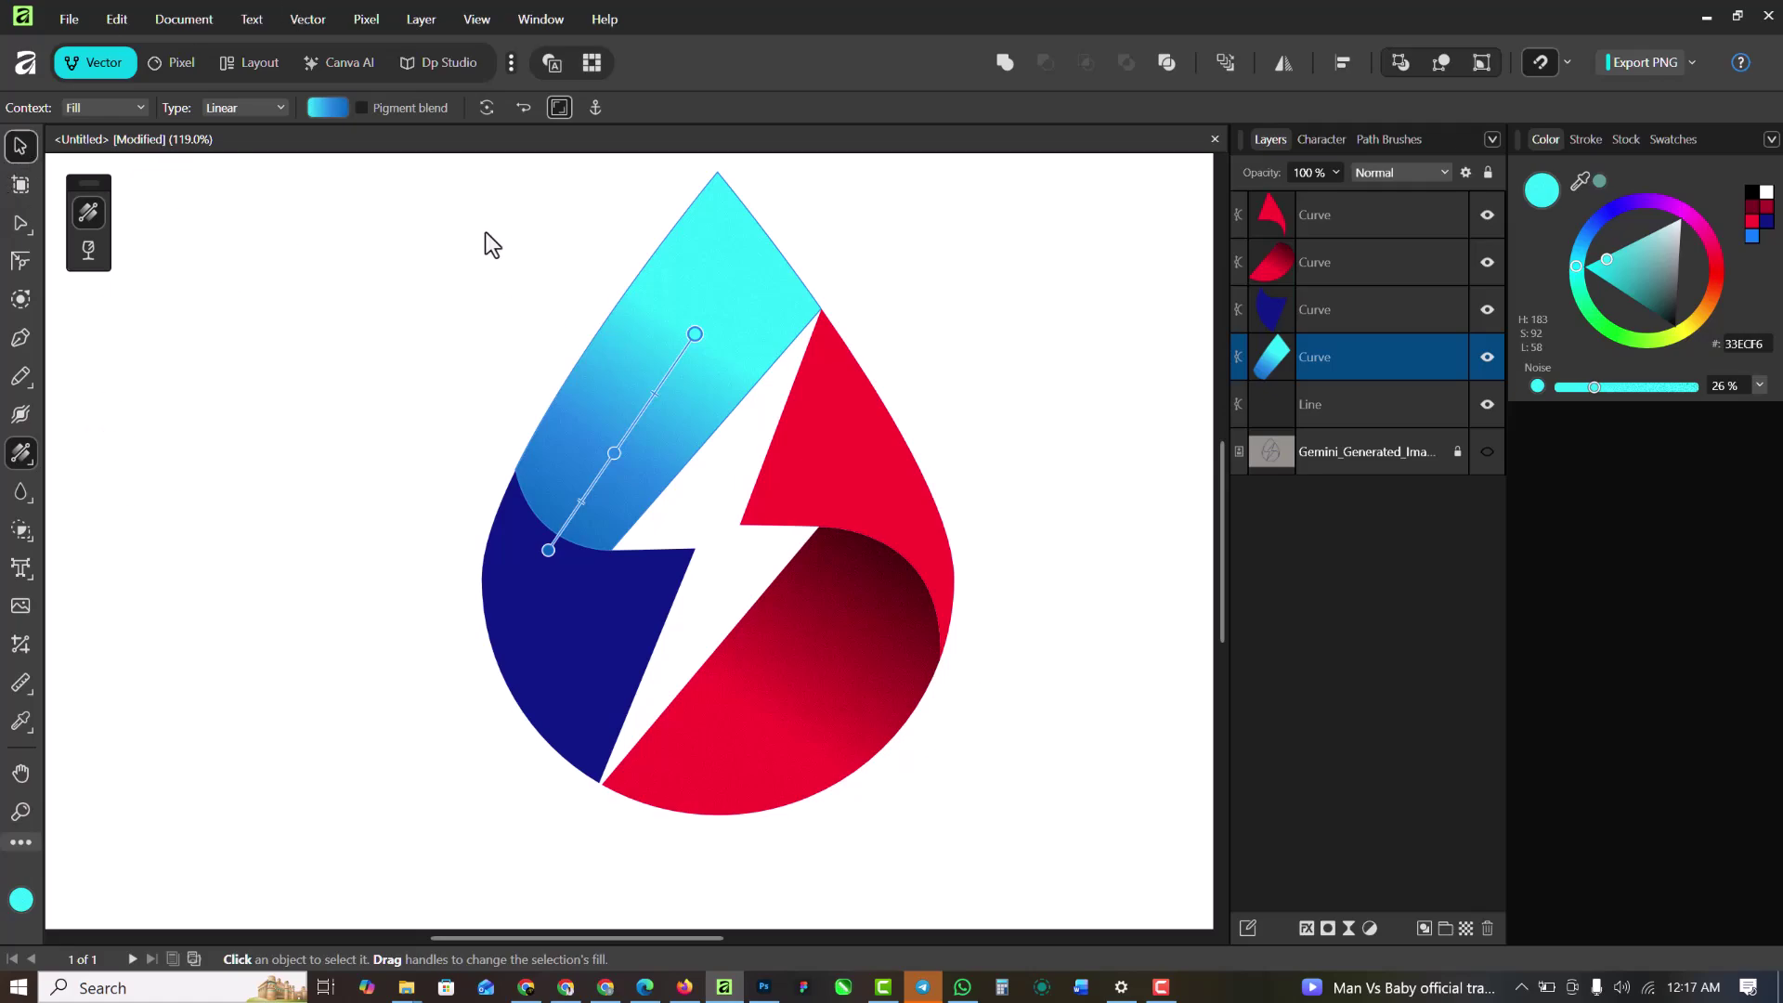
# Duplicate the blue upper piece, enlarge the copy and rotate it about 4.6°
pyautogui.press('v')
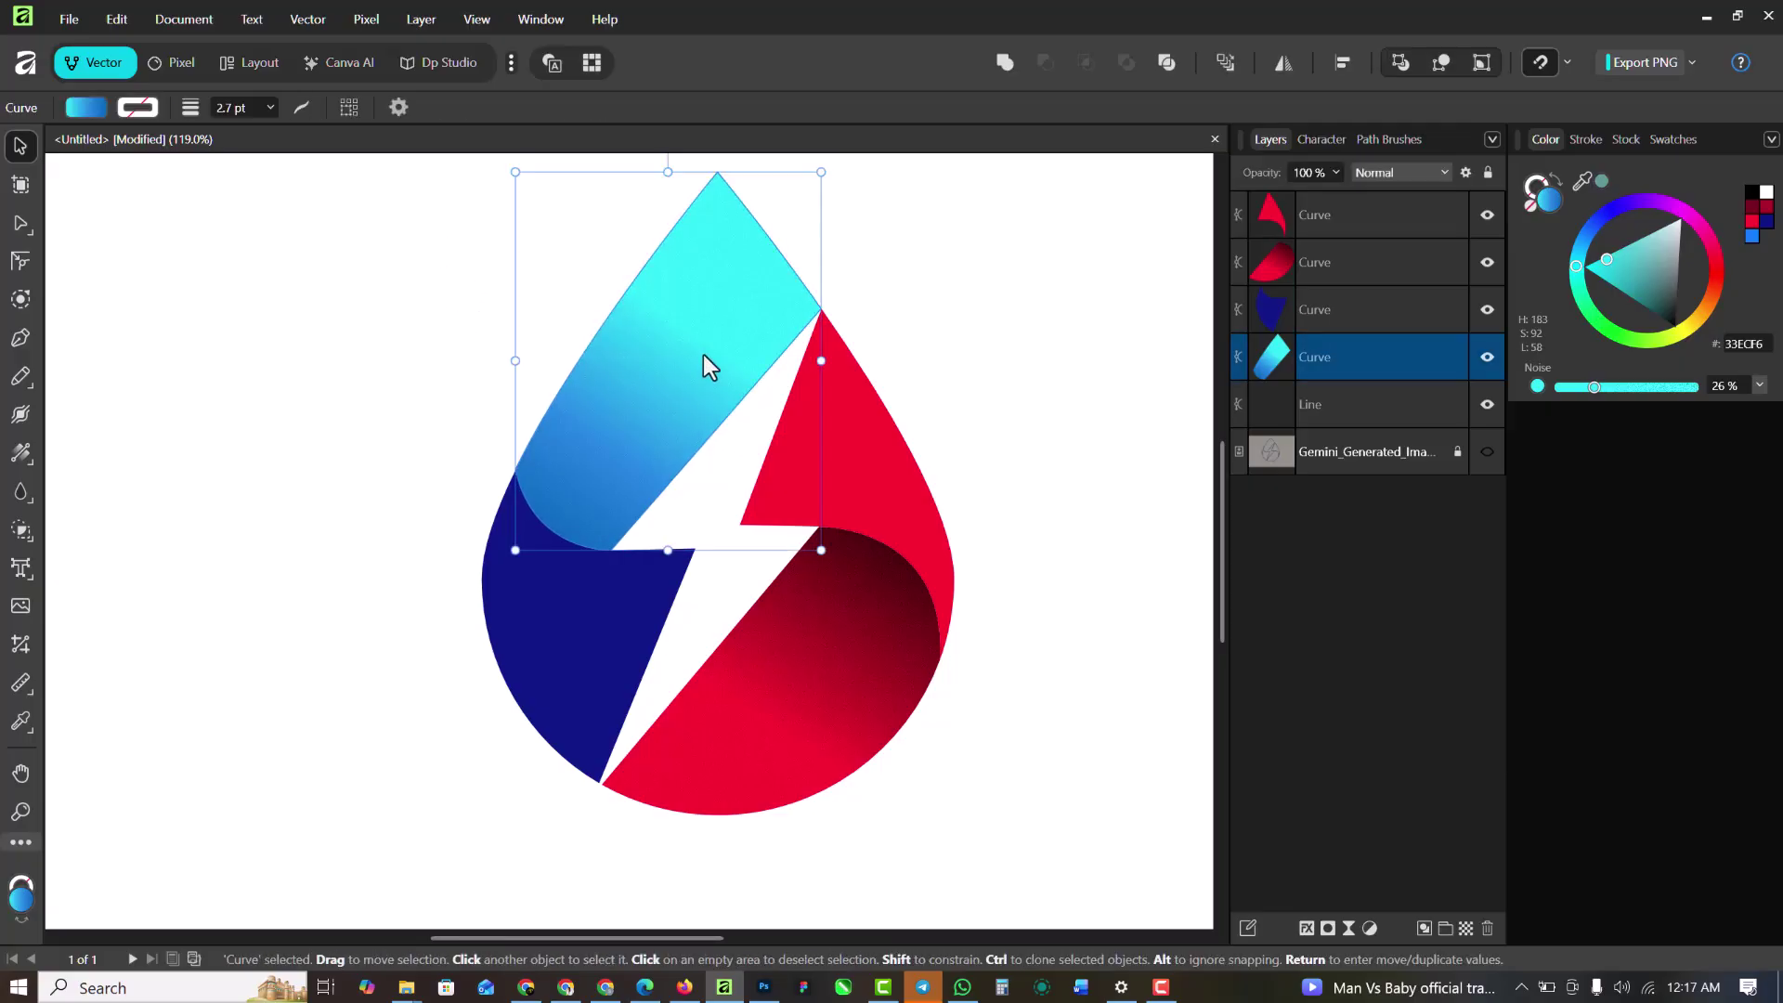
pyautogui.hotkey('ctrl', 'j')
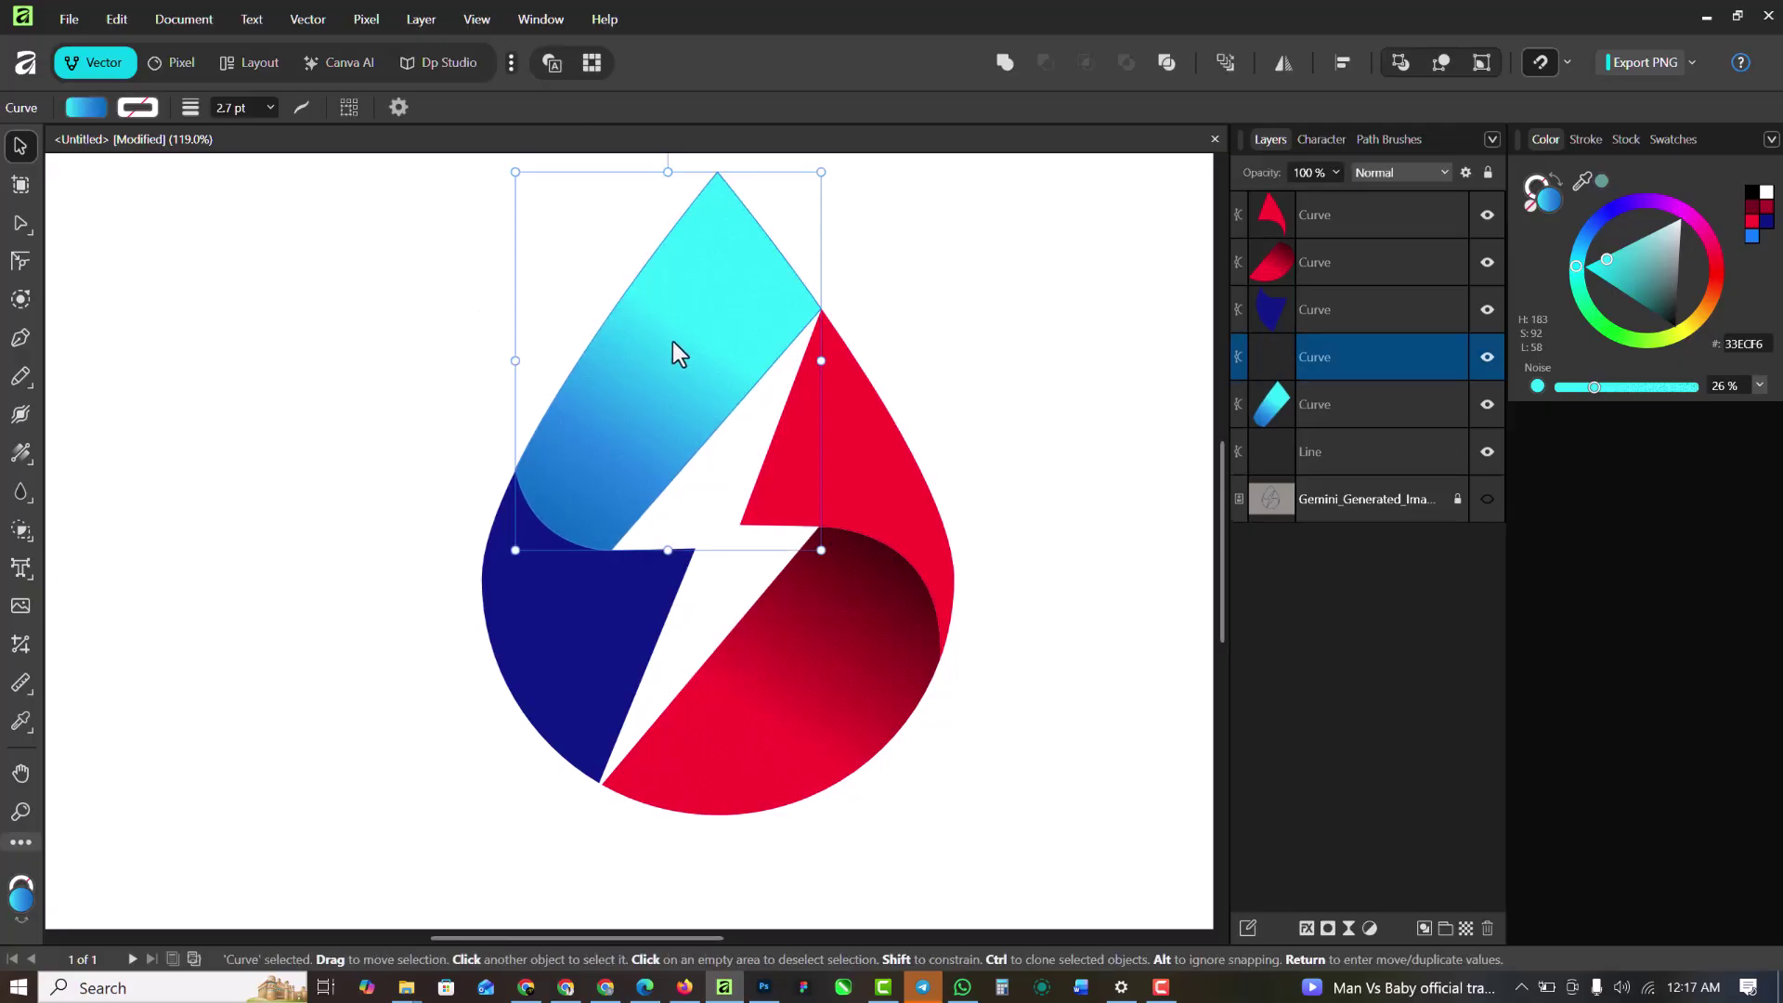
pyautogui.moveTo(673, 342); pyautogui.dragTo(650, 312)
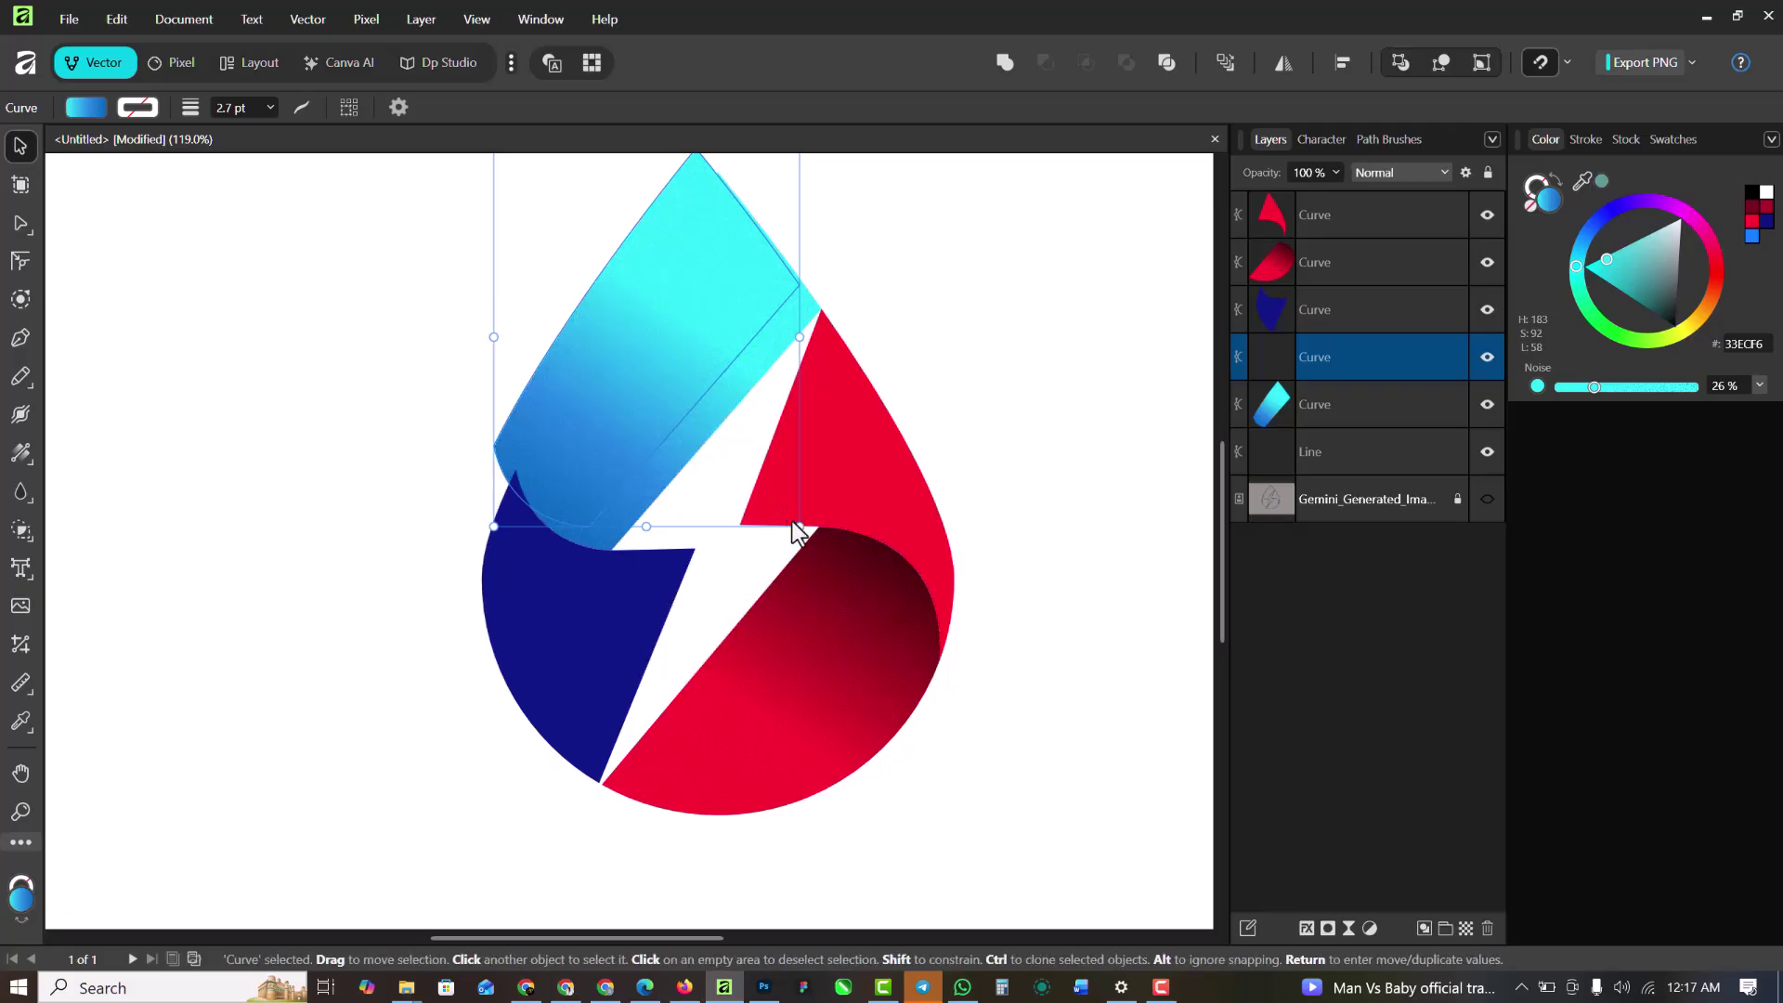
pyautogui.moveTo(800, 526); pyautogui.dragTo(863, 563)
pyautogui.moveTo(700, 347); pyautogui.dragTo(693, 337)
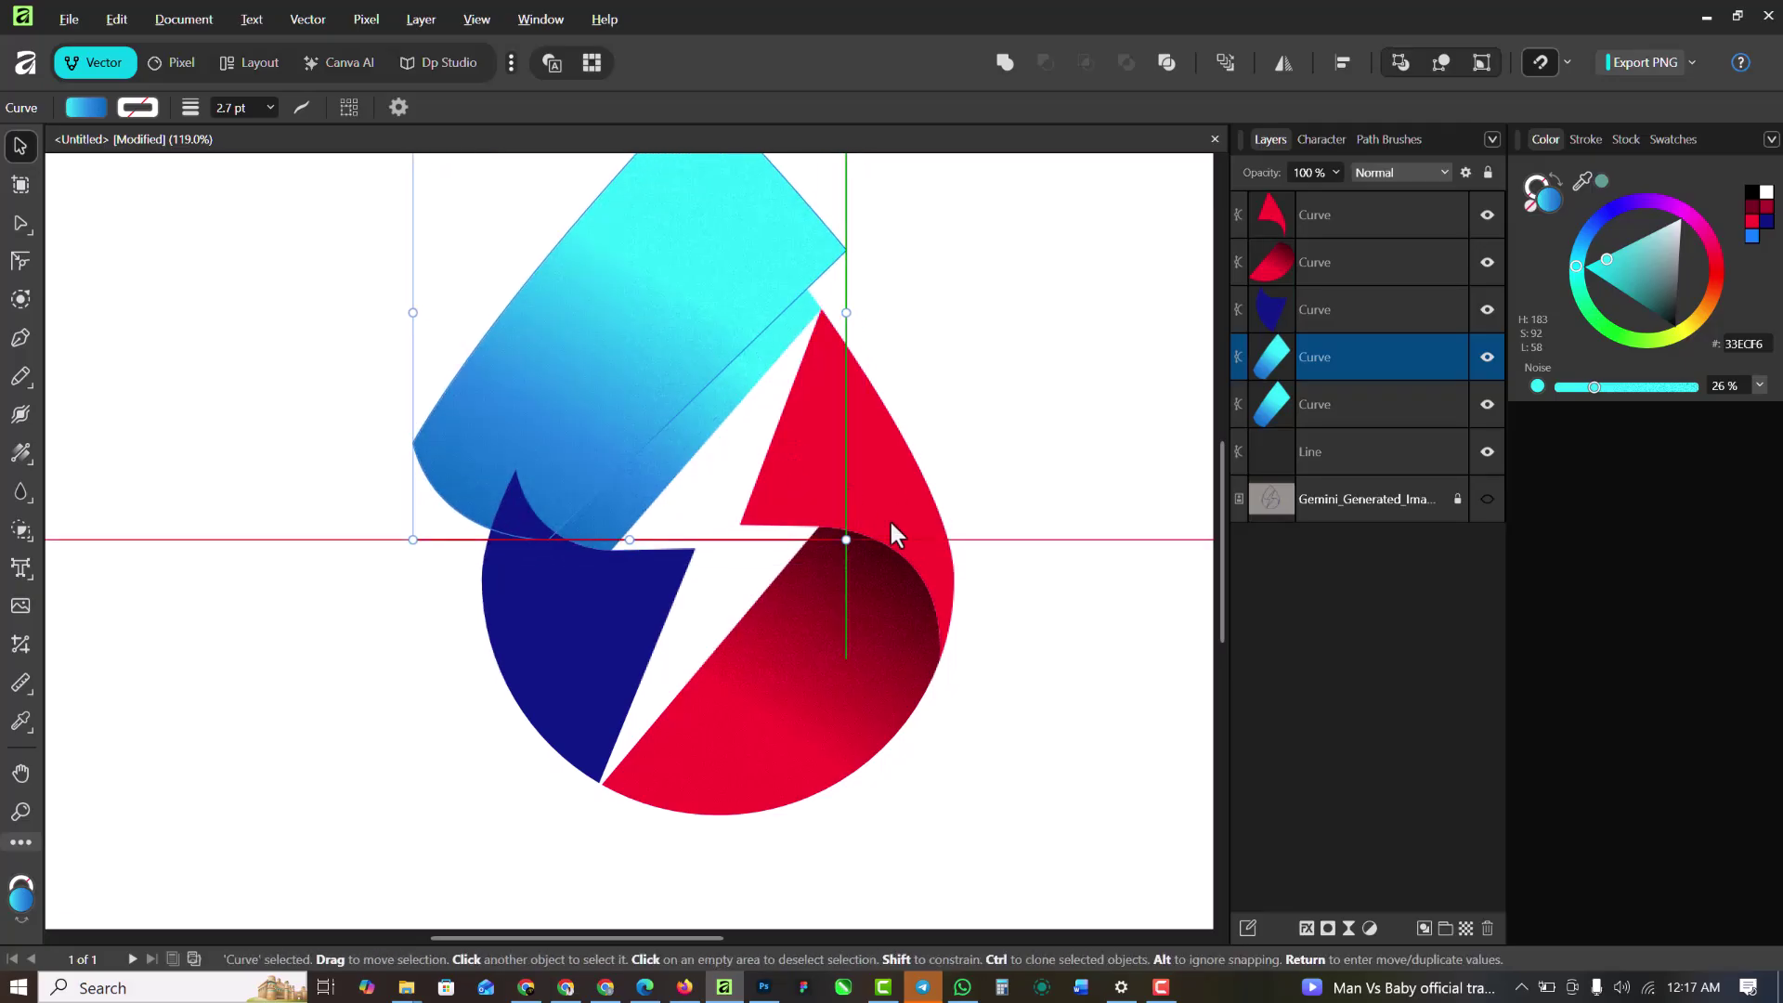
pyautogui.moveTo(854, 548); pyautogui.dragTo(868, 525)
pyautogui.moveTo(715, 342); pyautogui.dragTo(689, 338)
# Give the copy a new linear gradient and clip it inside the original blue piece
pyautogui.press('g')
pyautogui.moveTo(740, 249); pyautogui.dragTo(481, 516)
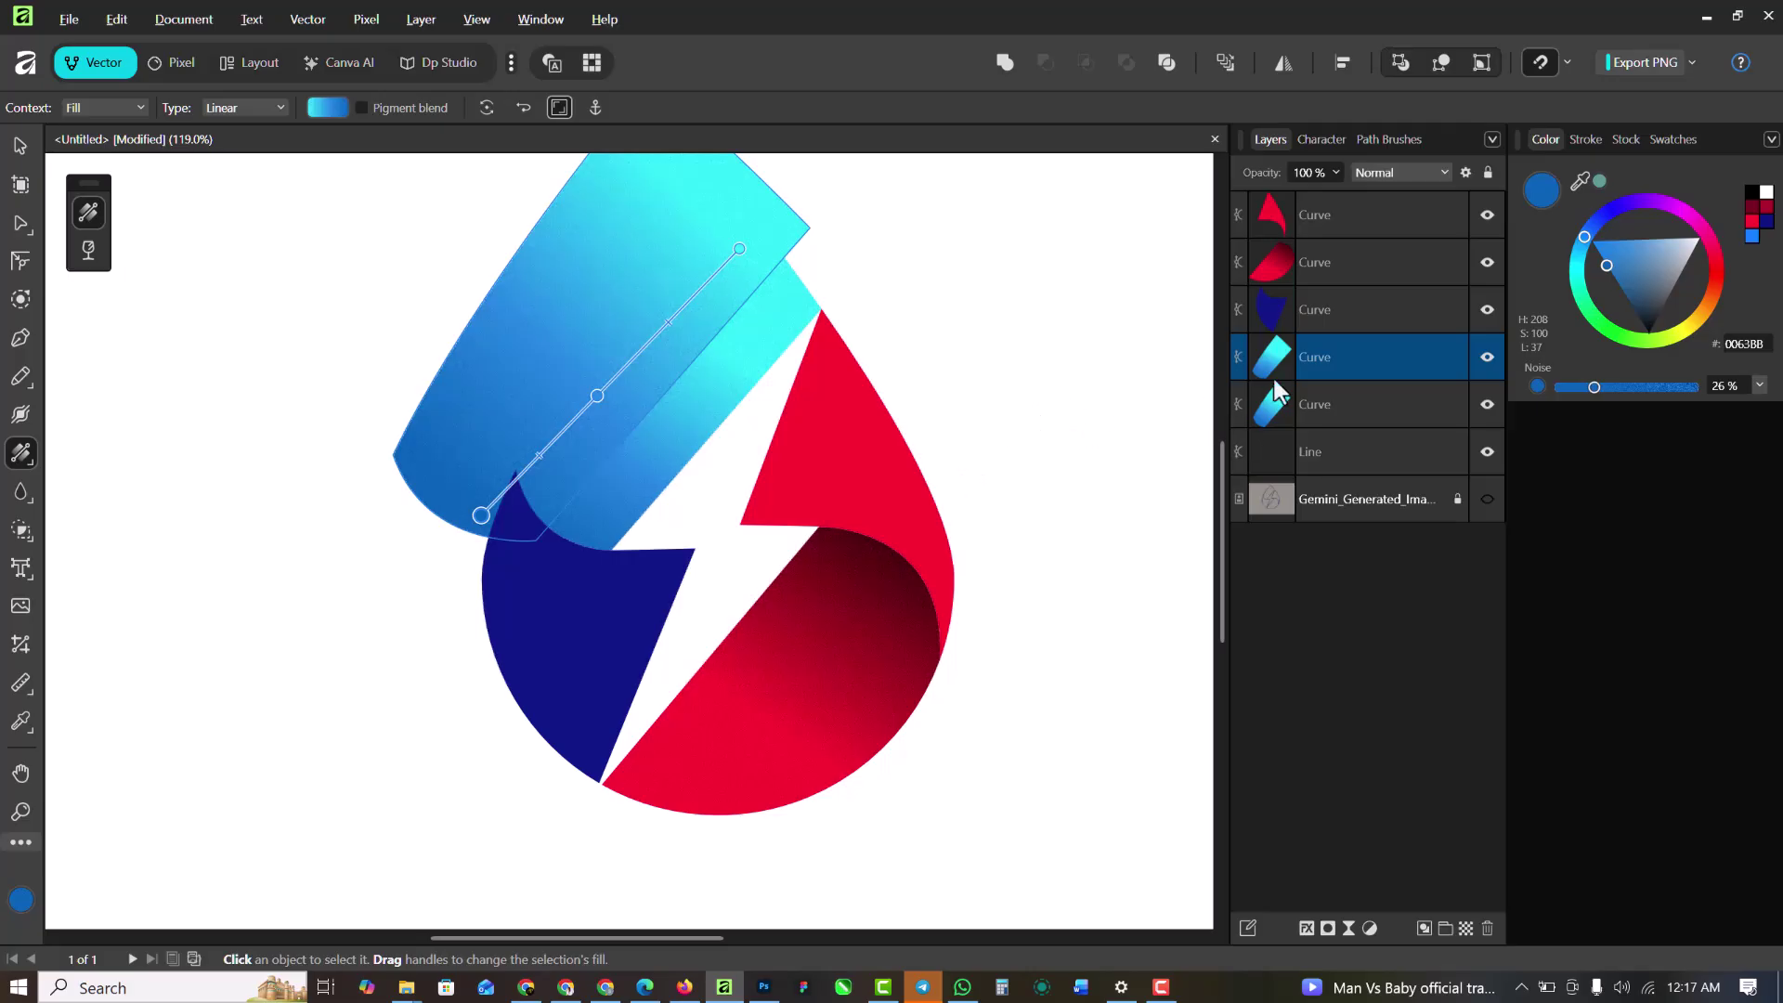
pyautogui.moveTo(1396, 359); pyautogui.dragTo(1395, 403)
pyautogui.click(19, 146)
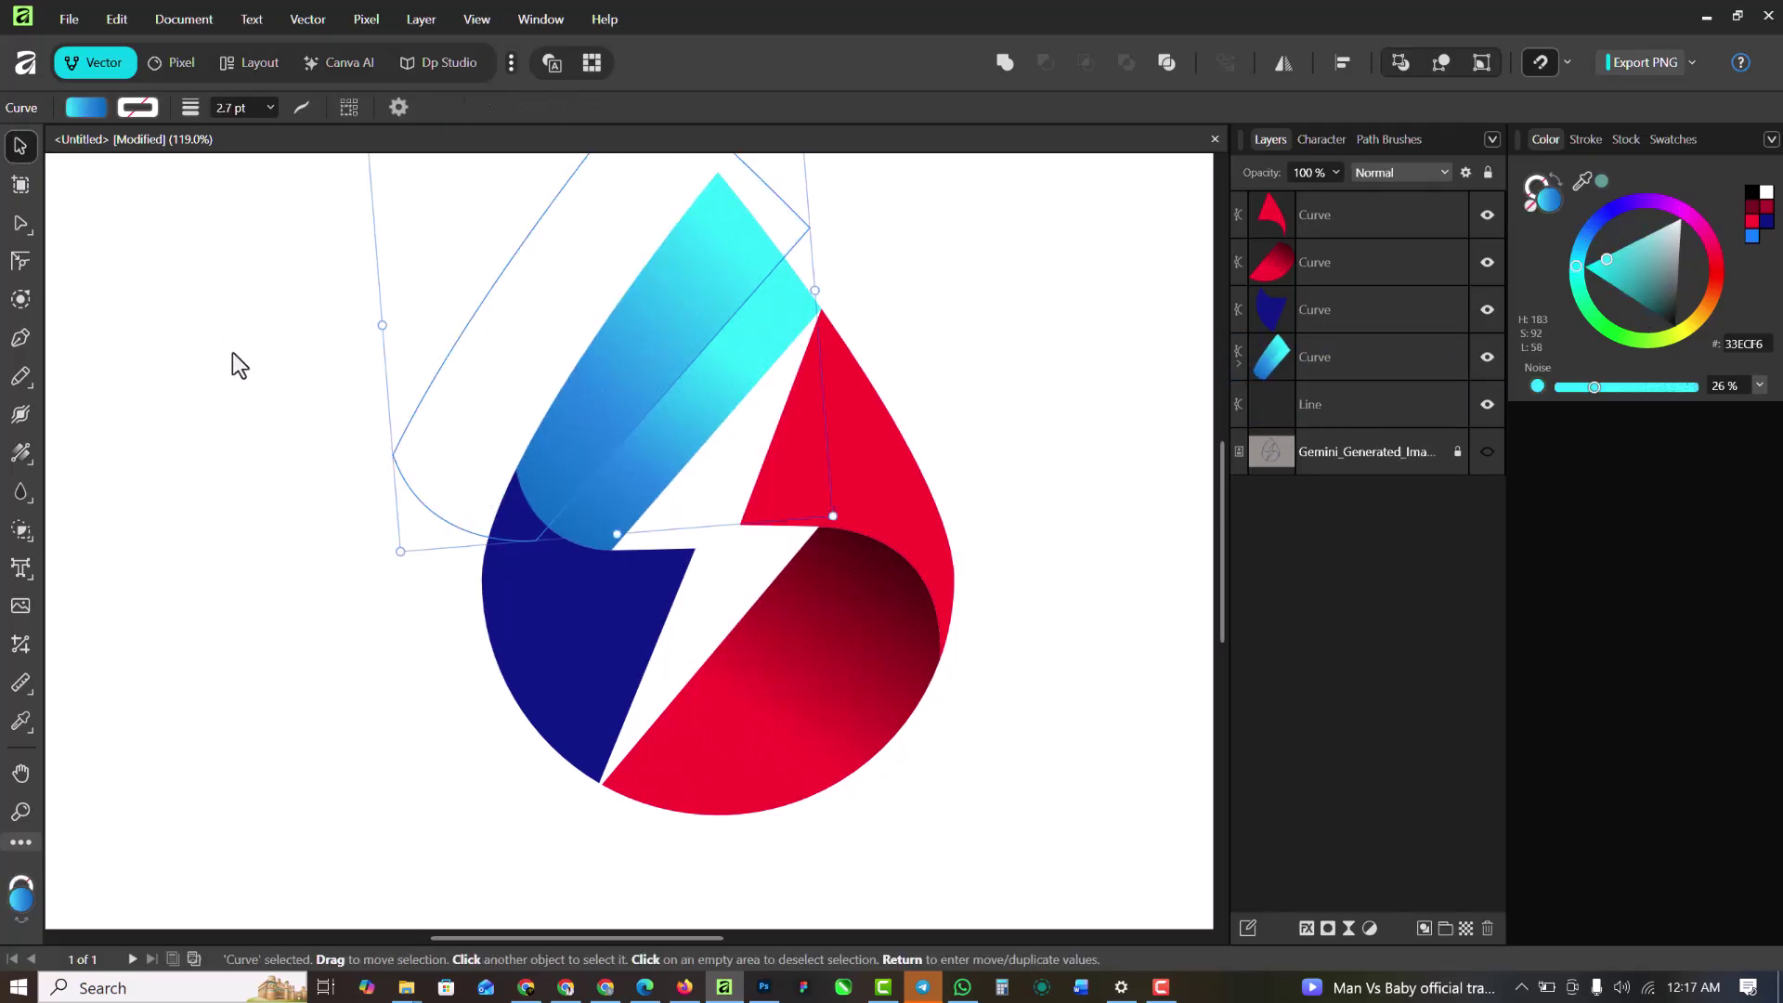
pyautogui.click(234, 372)
pyautogui.scroll(-1, 728, 388)
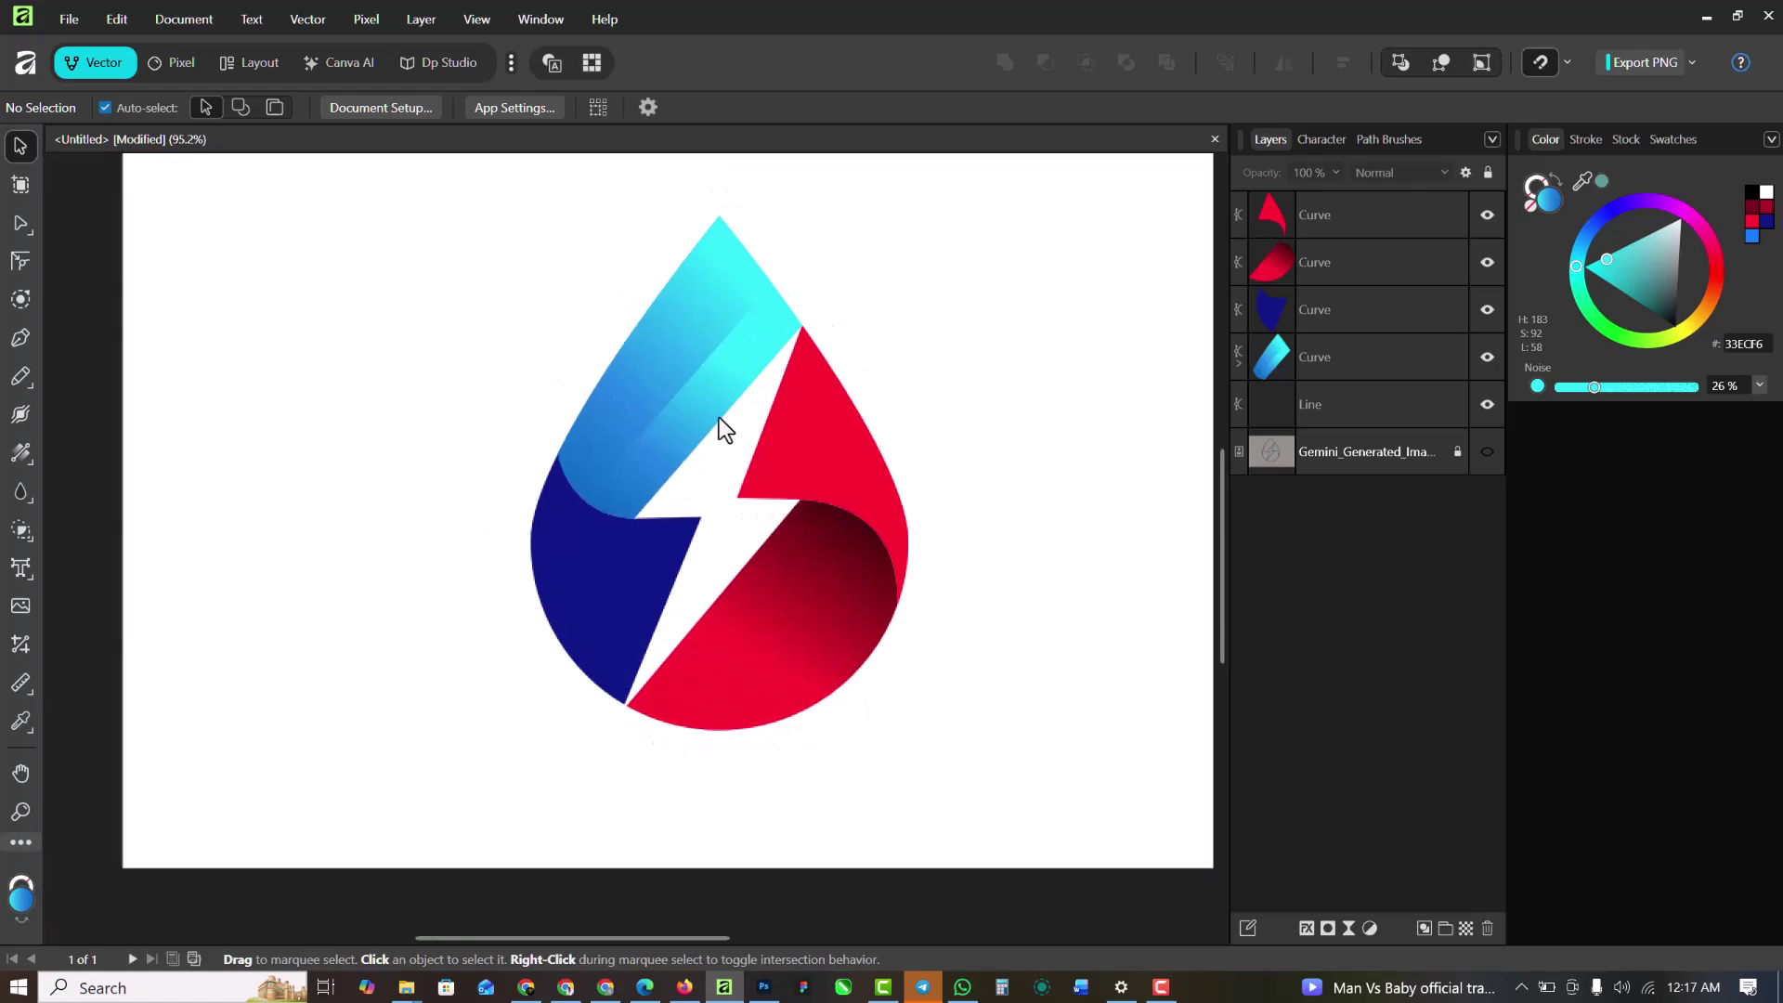
pyautogui.scroll(2, 839, 475)
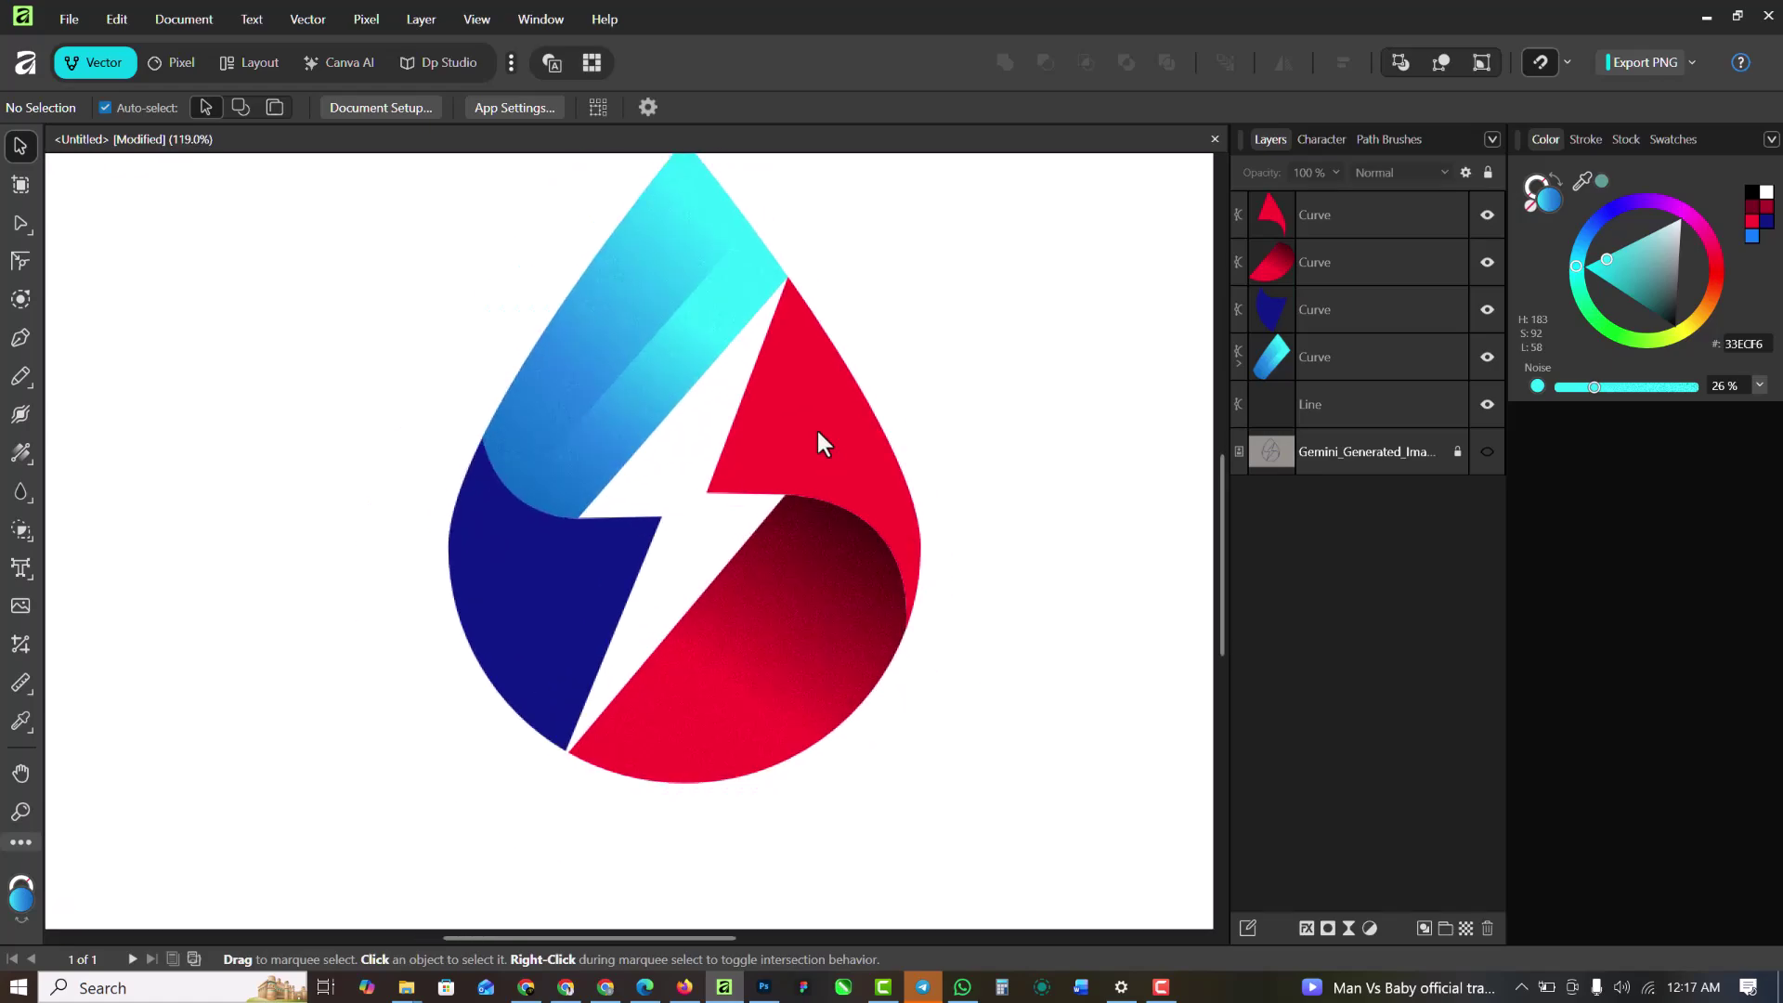
pyautogui.scroll(-2, 818, 432)
pyautogui.scroll(2, 818, 433)
pyautogui.scroll(-2, 818, 432)
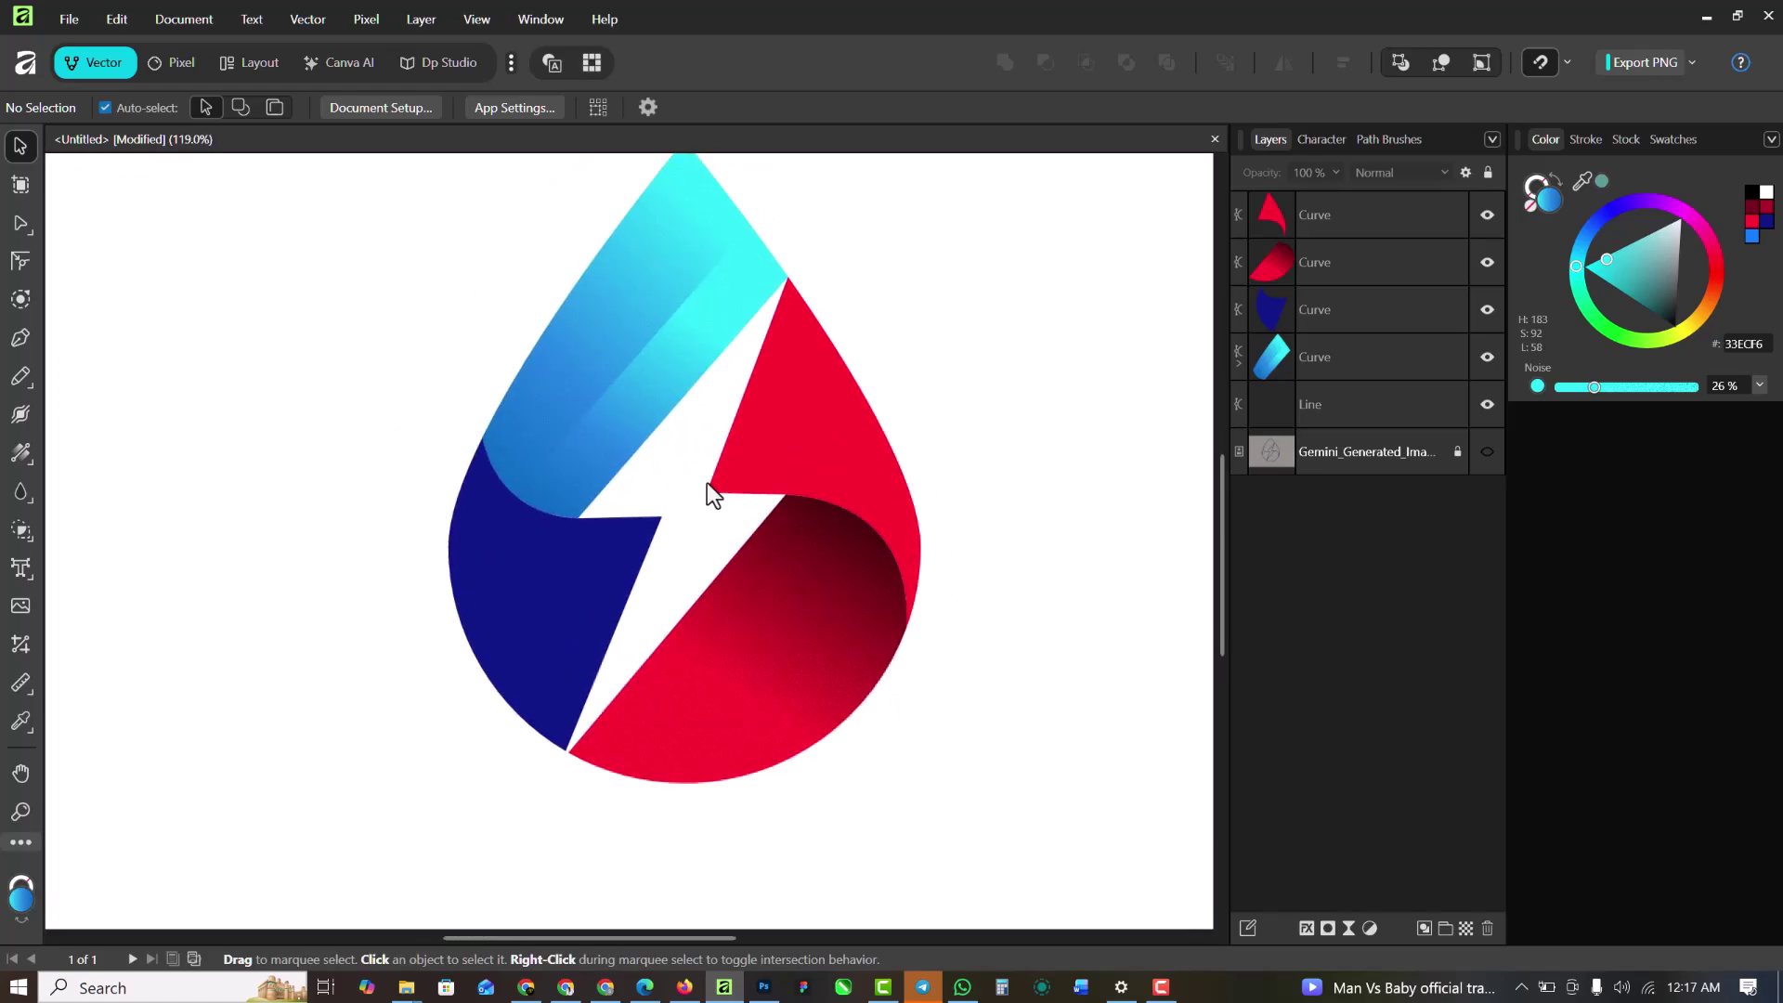
pyautogui.click(543, 568)
pyautogui.scroll(2, 543, 568)
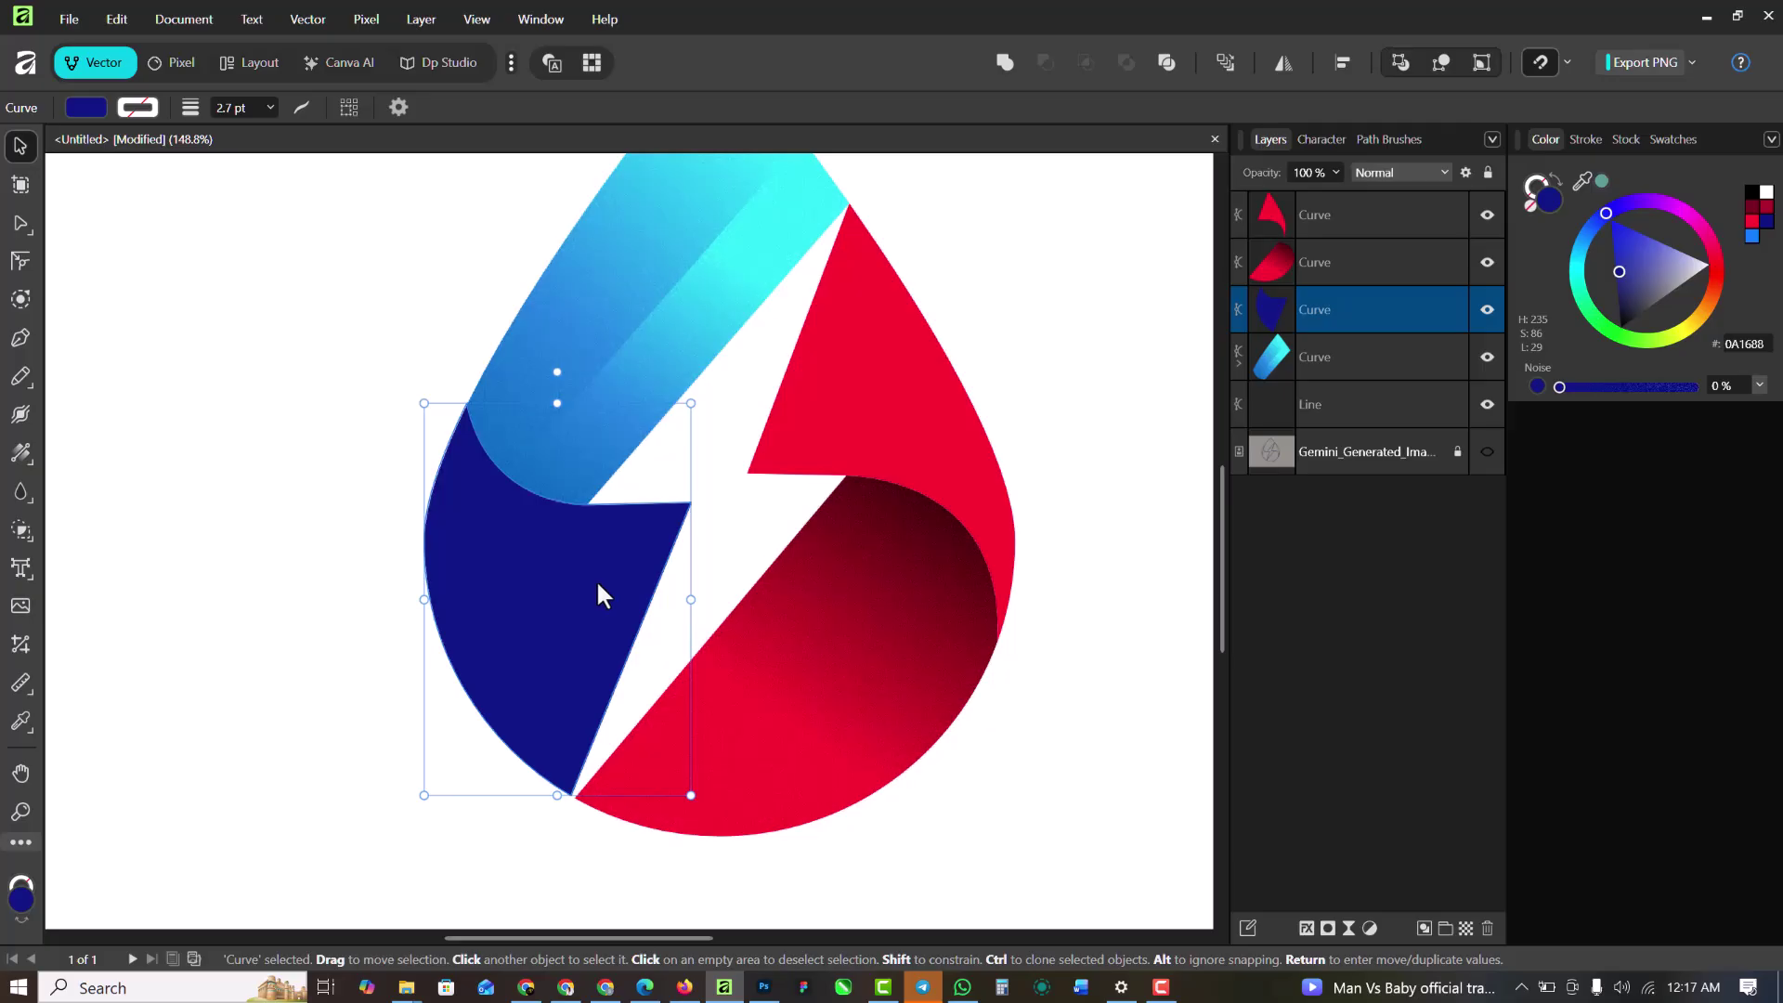
# Shade the navy piece with a linear gradient, adding a brighter 0211A3 stop midway
pyautogui.press('g')
pyautogui.moveTo(631, 599); pyautogui.dragTo(442, 492)
pyautogui.moveTo(416, 460); pyautogui.dragTo(411, 456)
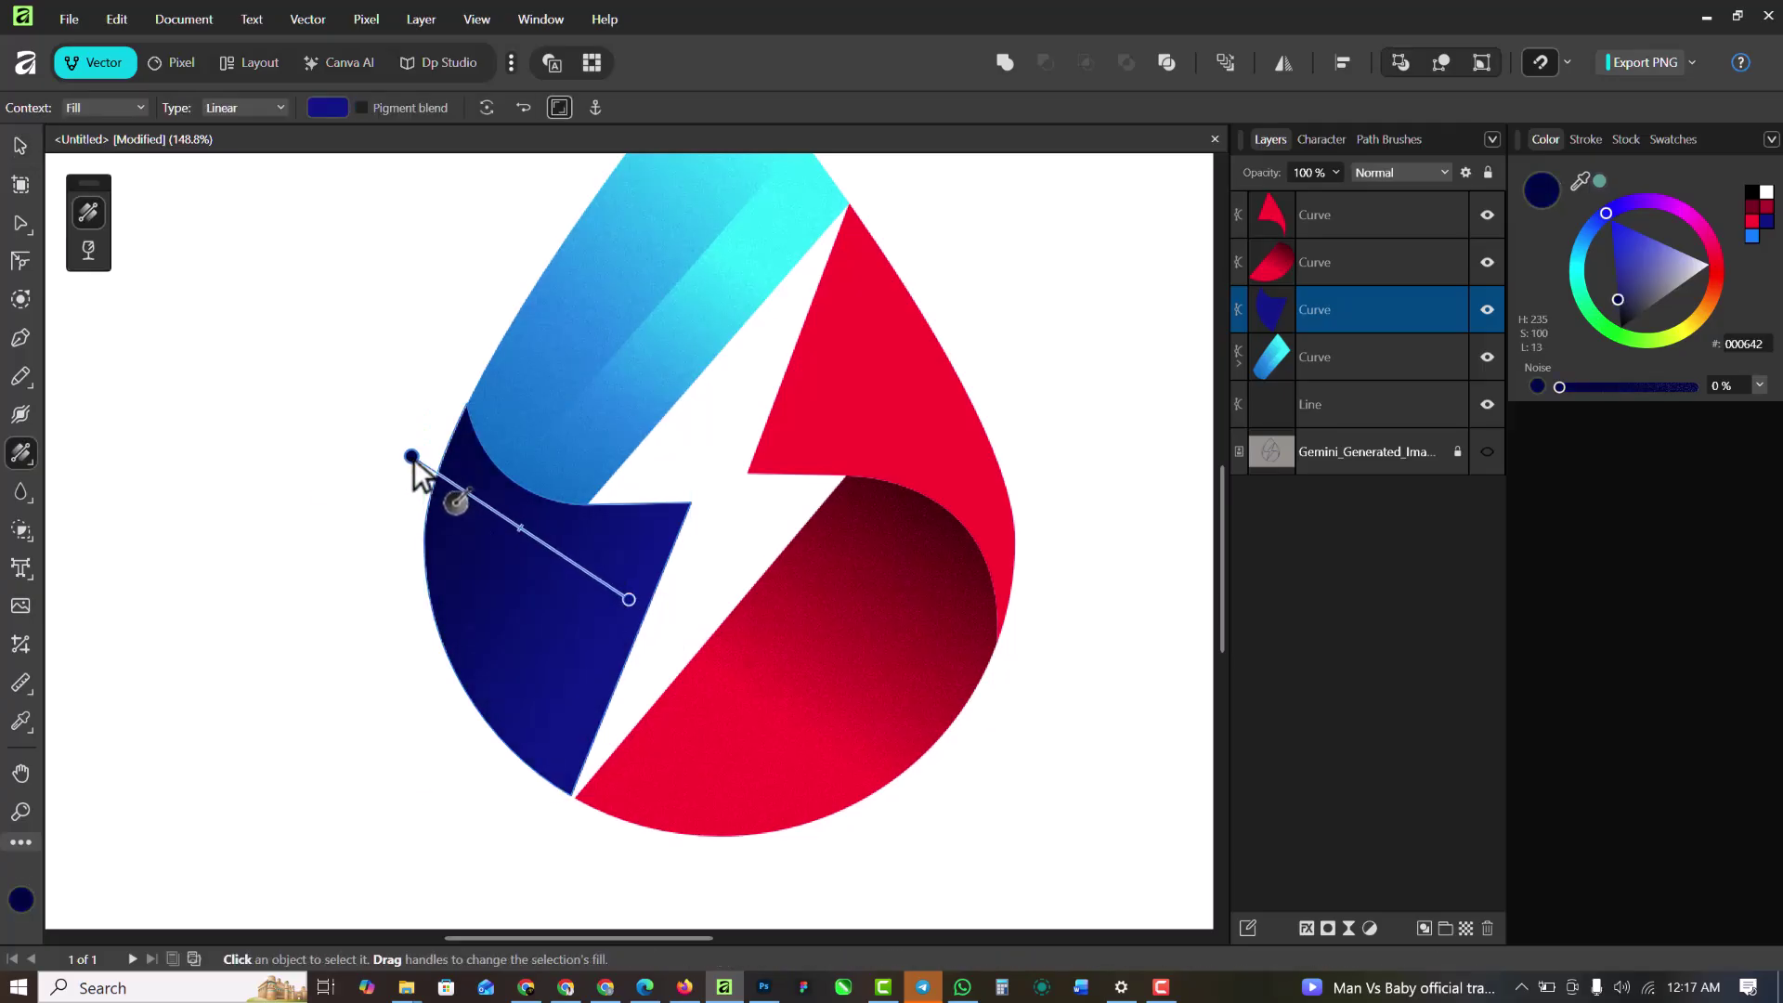
pyautogui.moveTo(629, 598); pyautogui.dragTo(574, 576)
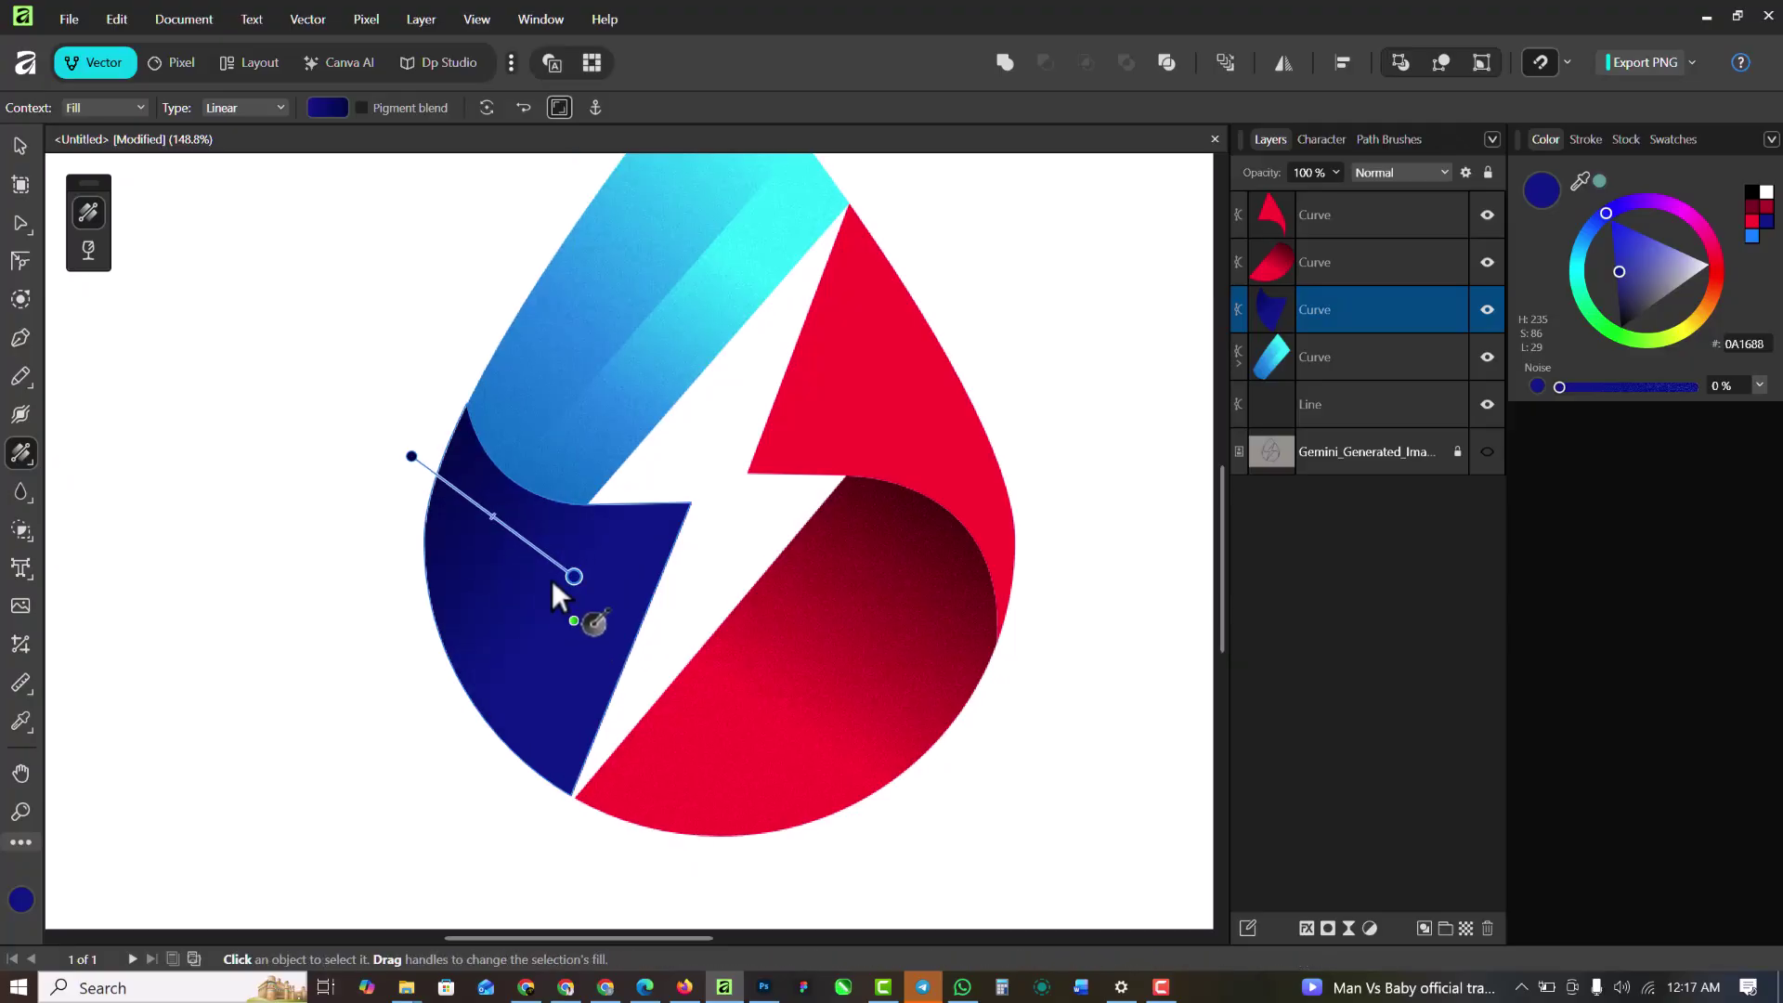
pyautogui.click(517, 529)
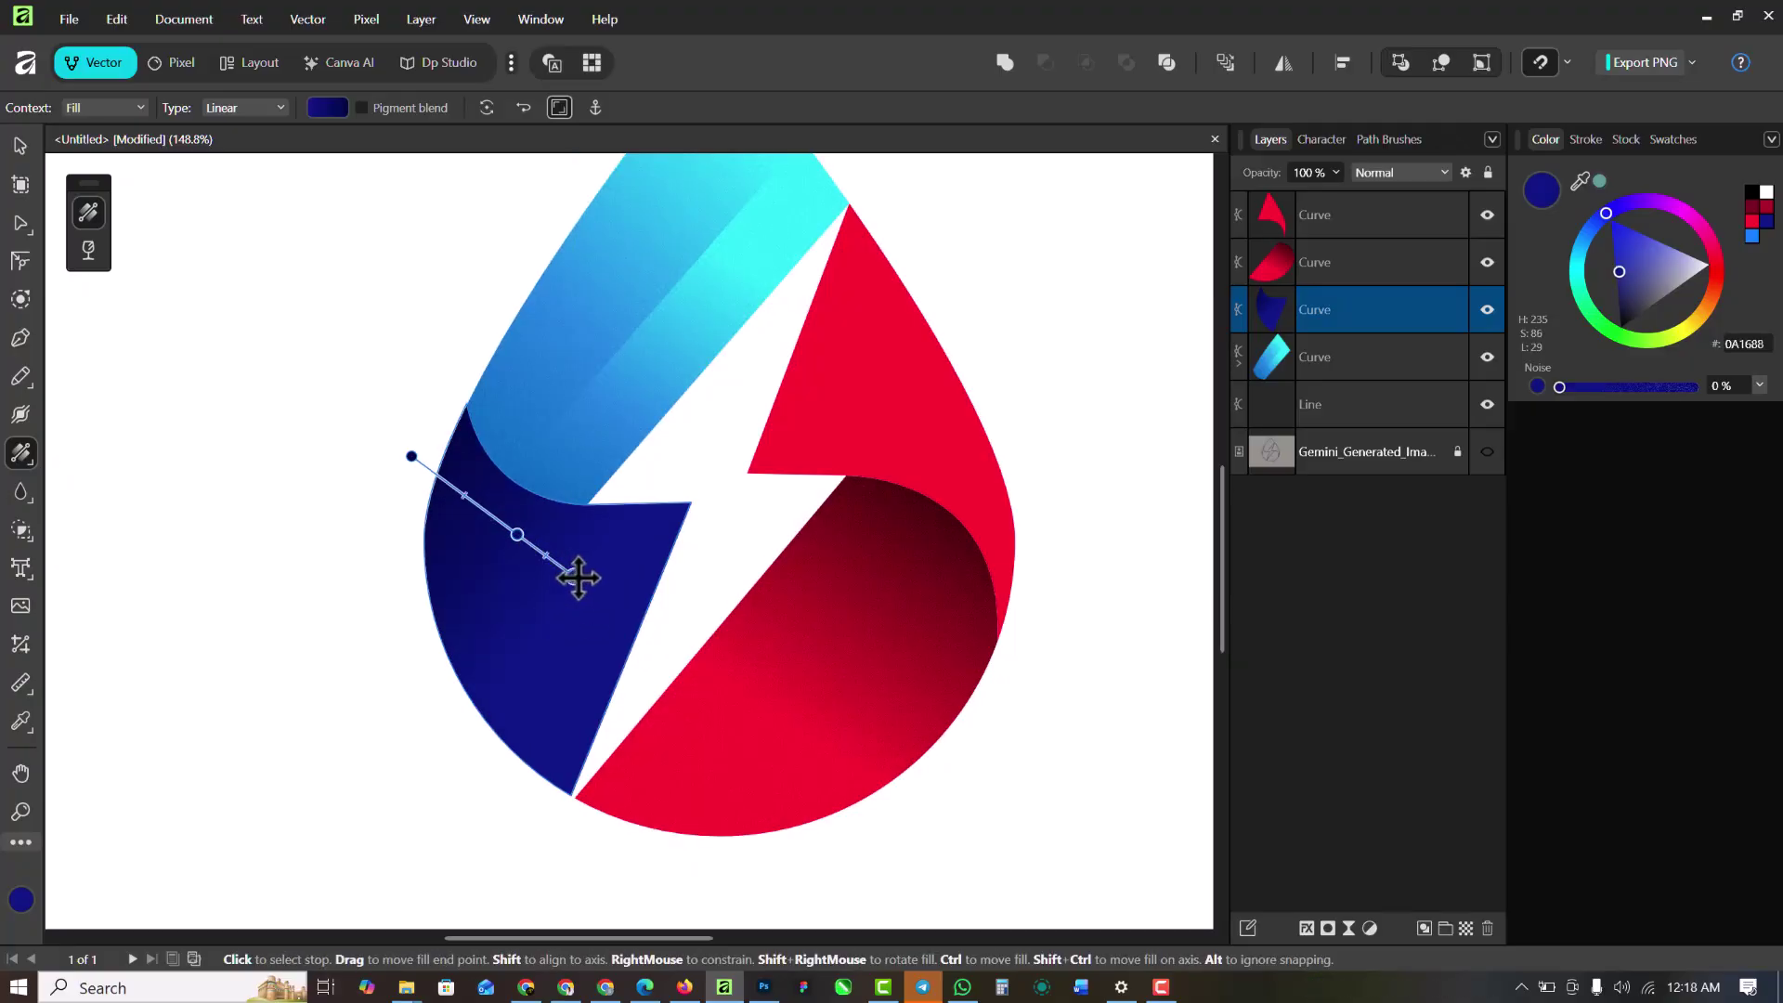
pyautogui.moveTo(1614, 271); pyautogui.dragTo(1615, 260)
pyautogui.click(14, 147)
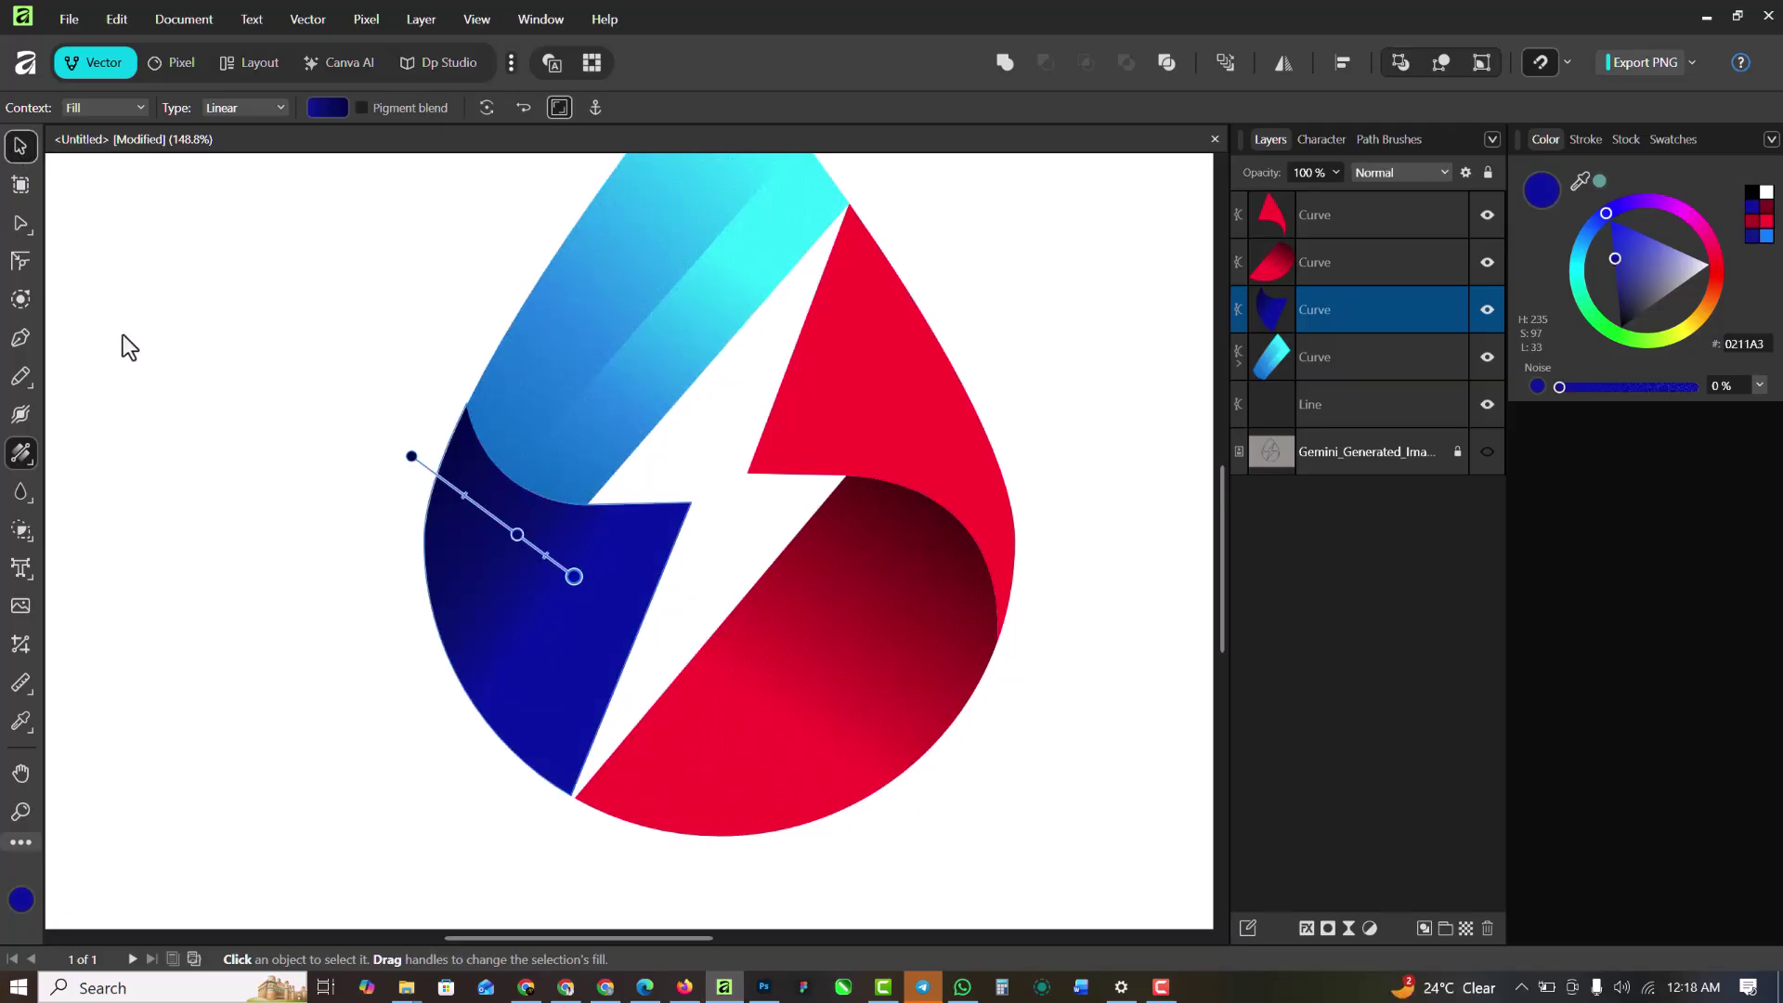
pyautogui.click(124, 346)
# Scale all five logo parts down to about 533 × 725 px and centre them on the page
pyautogui.scroll(-4, 655, 503)
pyautogui.scroll(2, 655, 504)
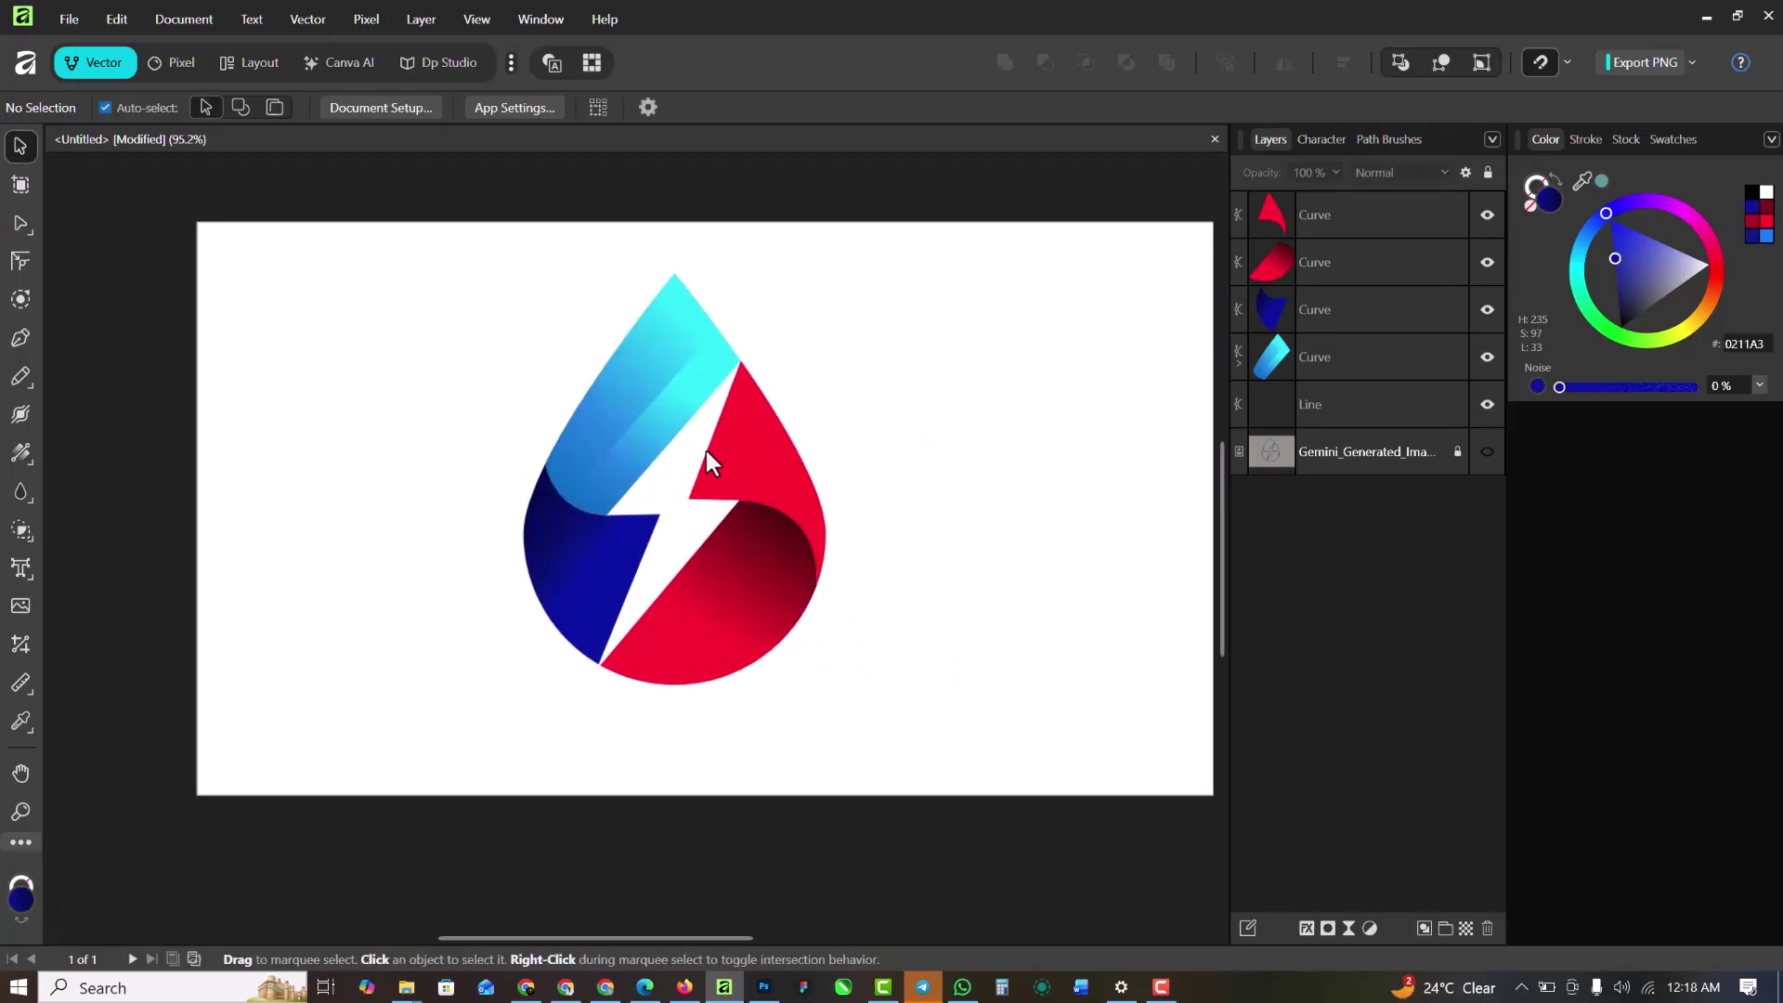
pyautogui.scroll(1, 708, 465)
pyautogui.scroll(-1, 967, 397)
pyautogui.scroll(1, 655, 384)
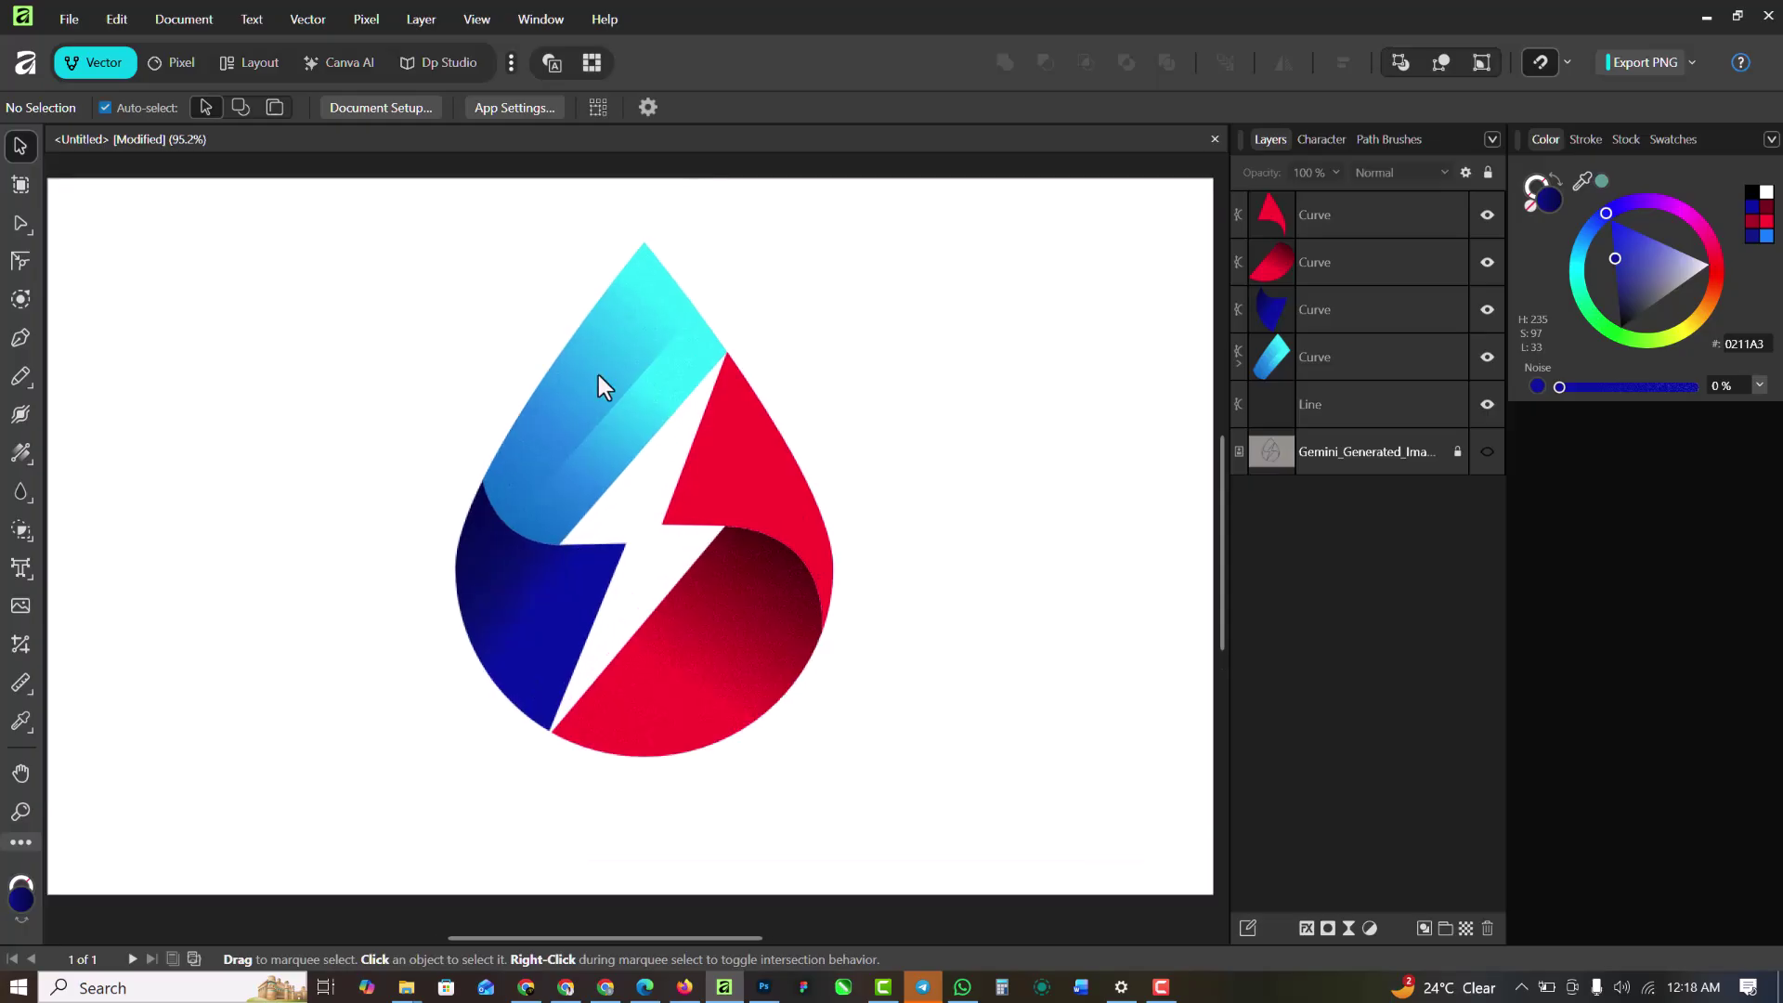
pyautogui.scroll(-1, 520, 339)
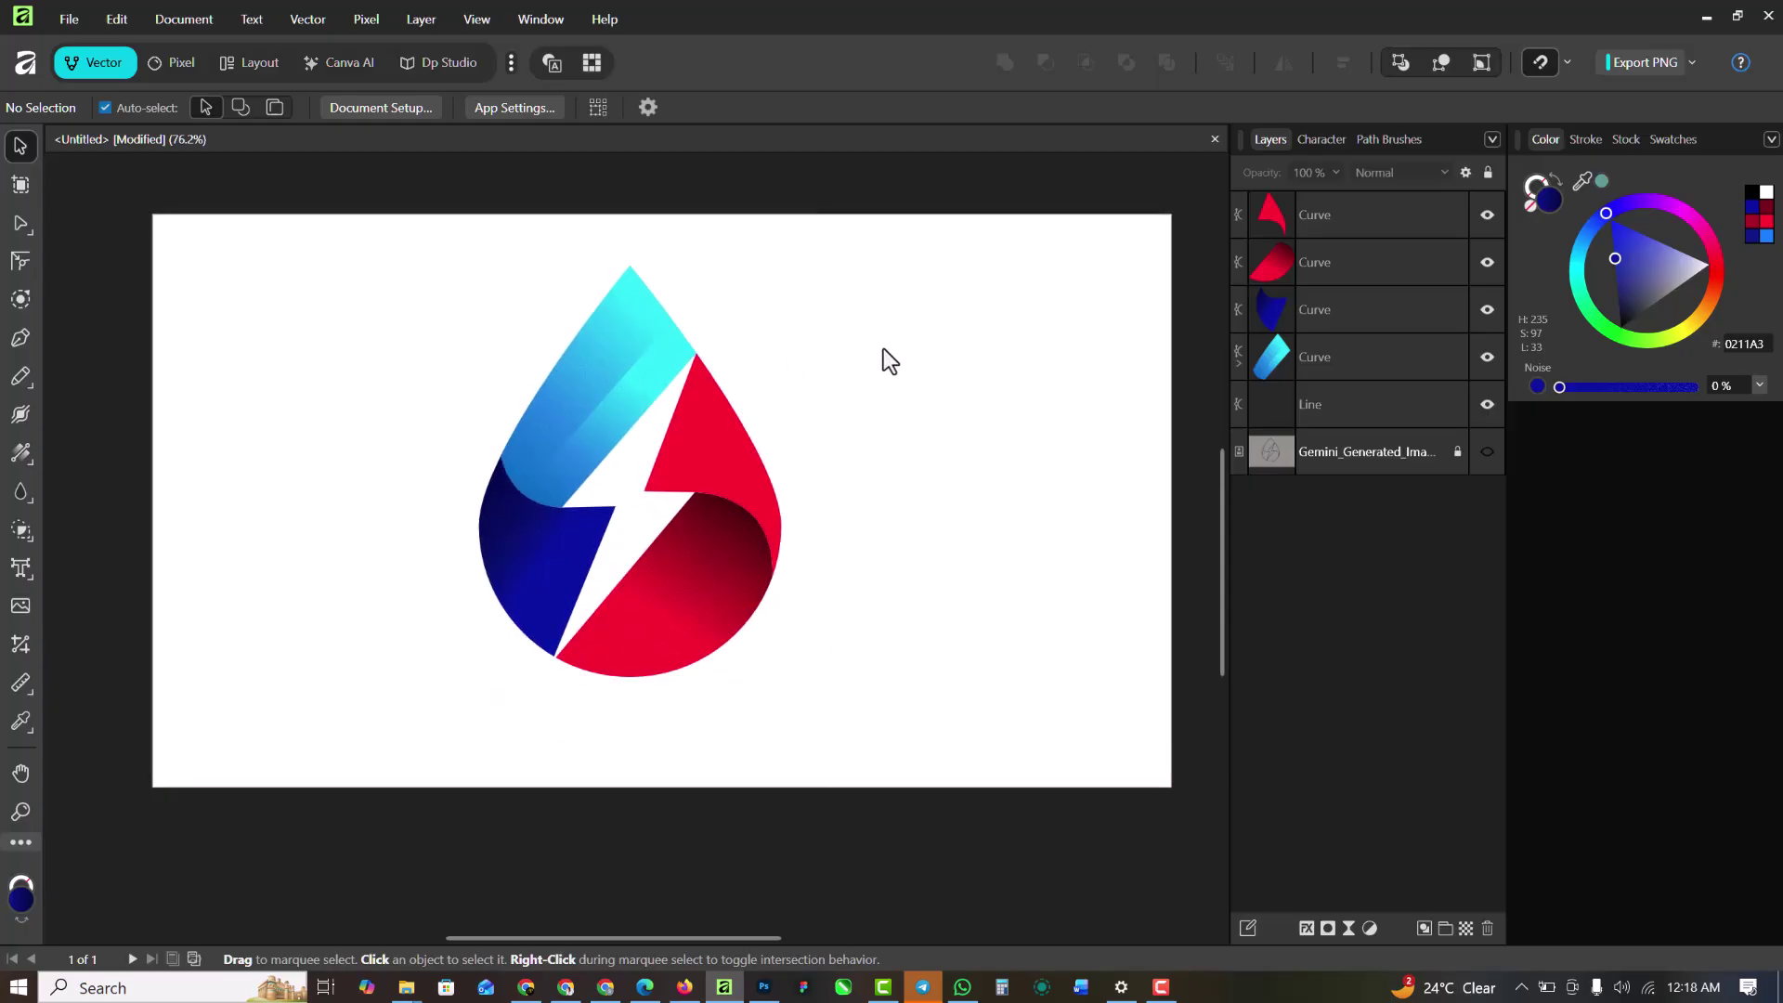
pyautogui.scroll(2, 883, 348)
pyautogui.scroll(-1, 741, 360)
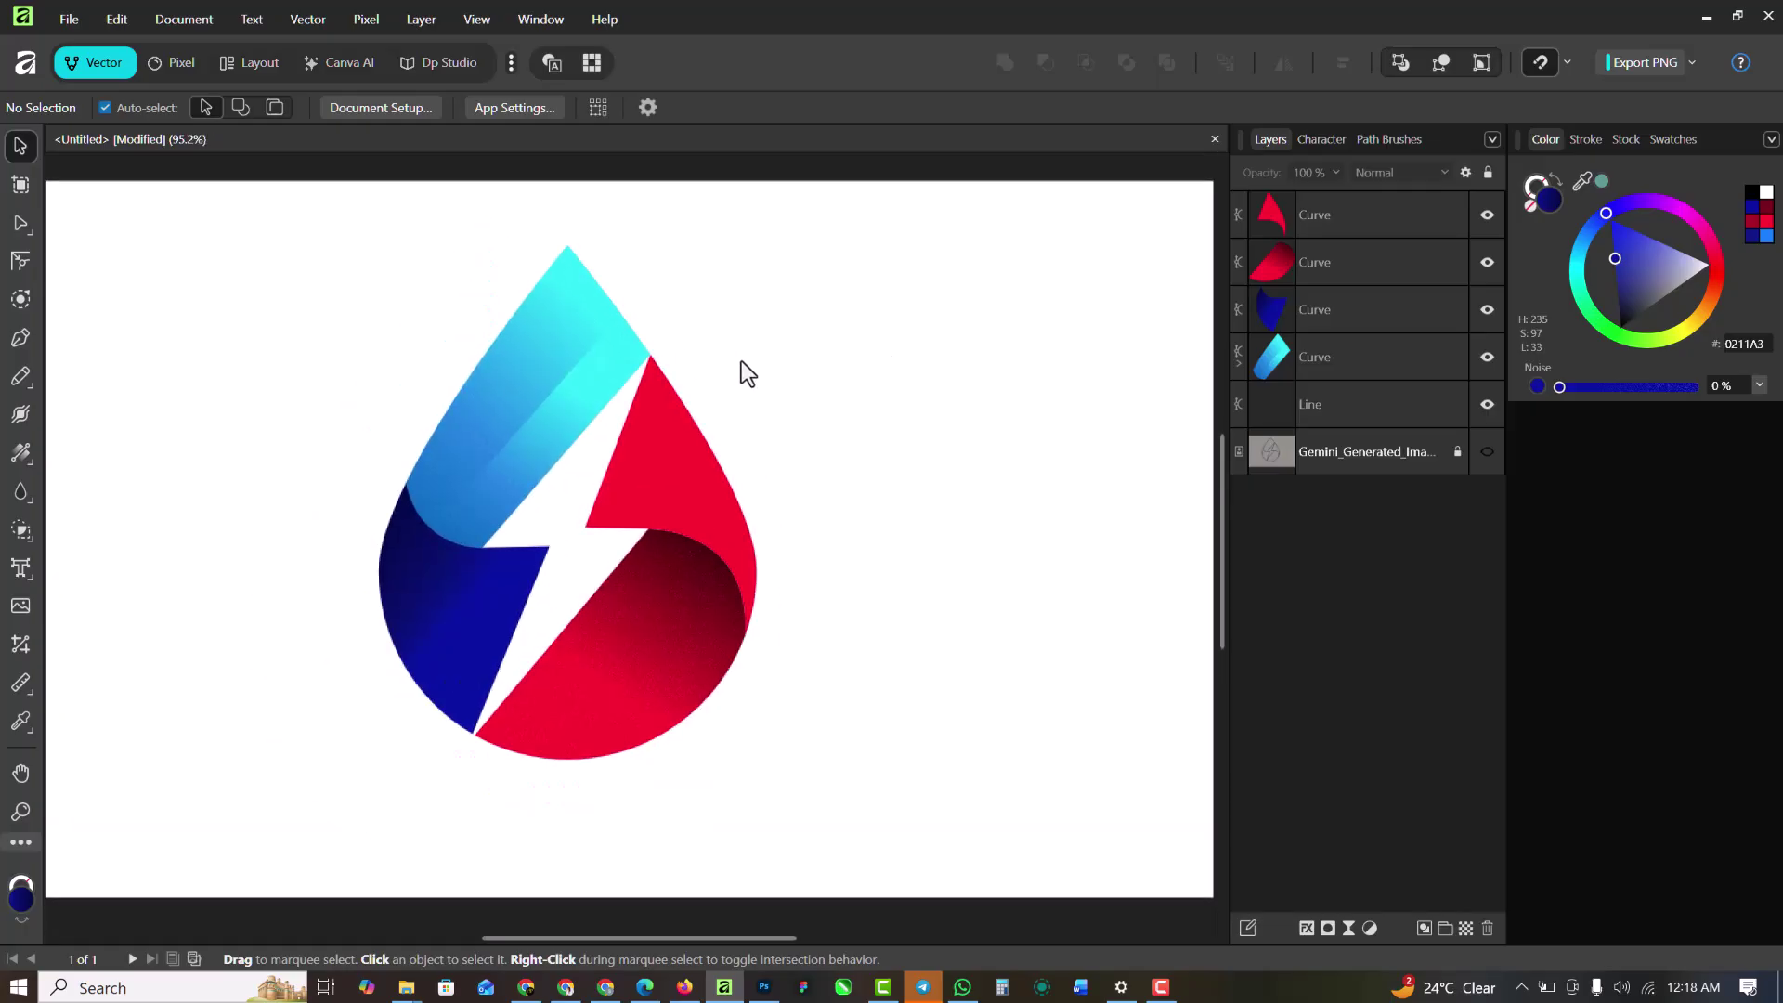
pyautogui.moveTo(462, 409); pyautogui.dragTo(951, 799)
pyautogui.moveTo(658, 514); pyautogui.dragTo(665, 531)
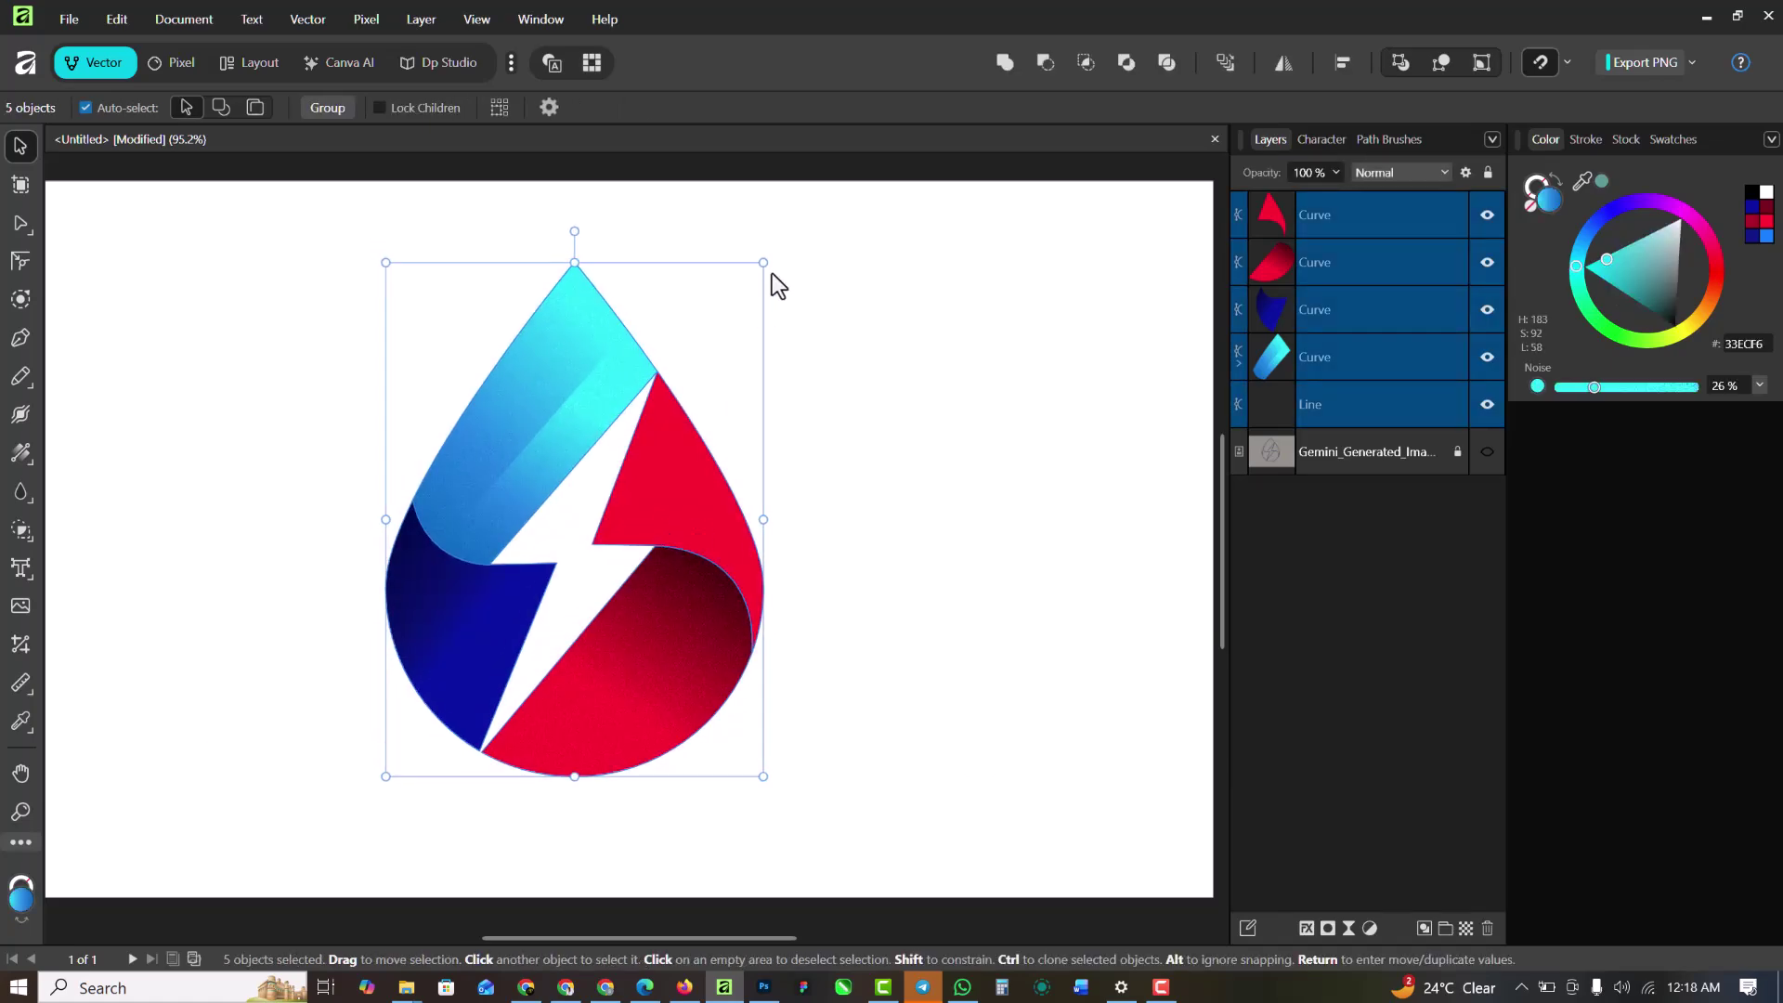
pyautogui.moveTo(769, 261)
pyautogui.mouseDown()
pyautogui.moveTo(741, 302)
pyautogui.moveTo(768, 278)
pyautogui.mouseUp()
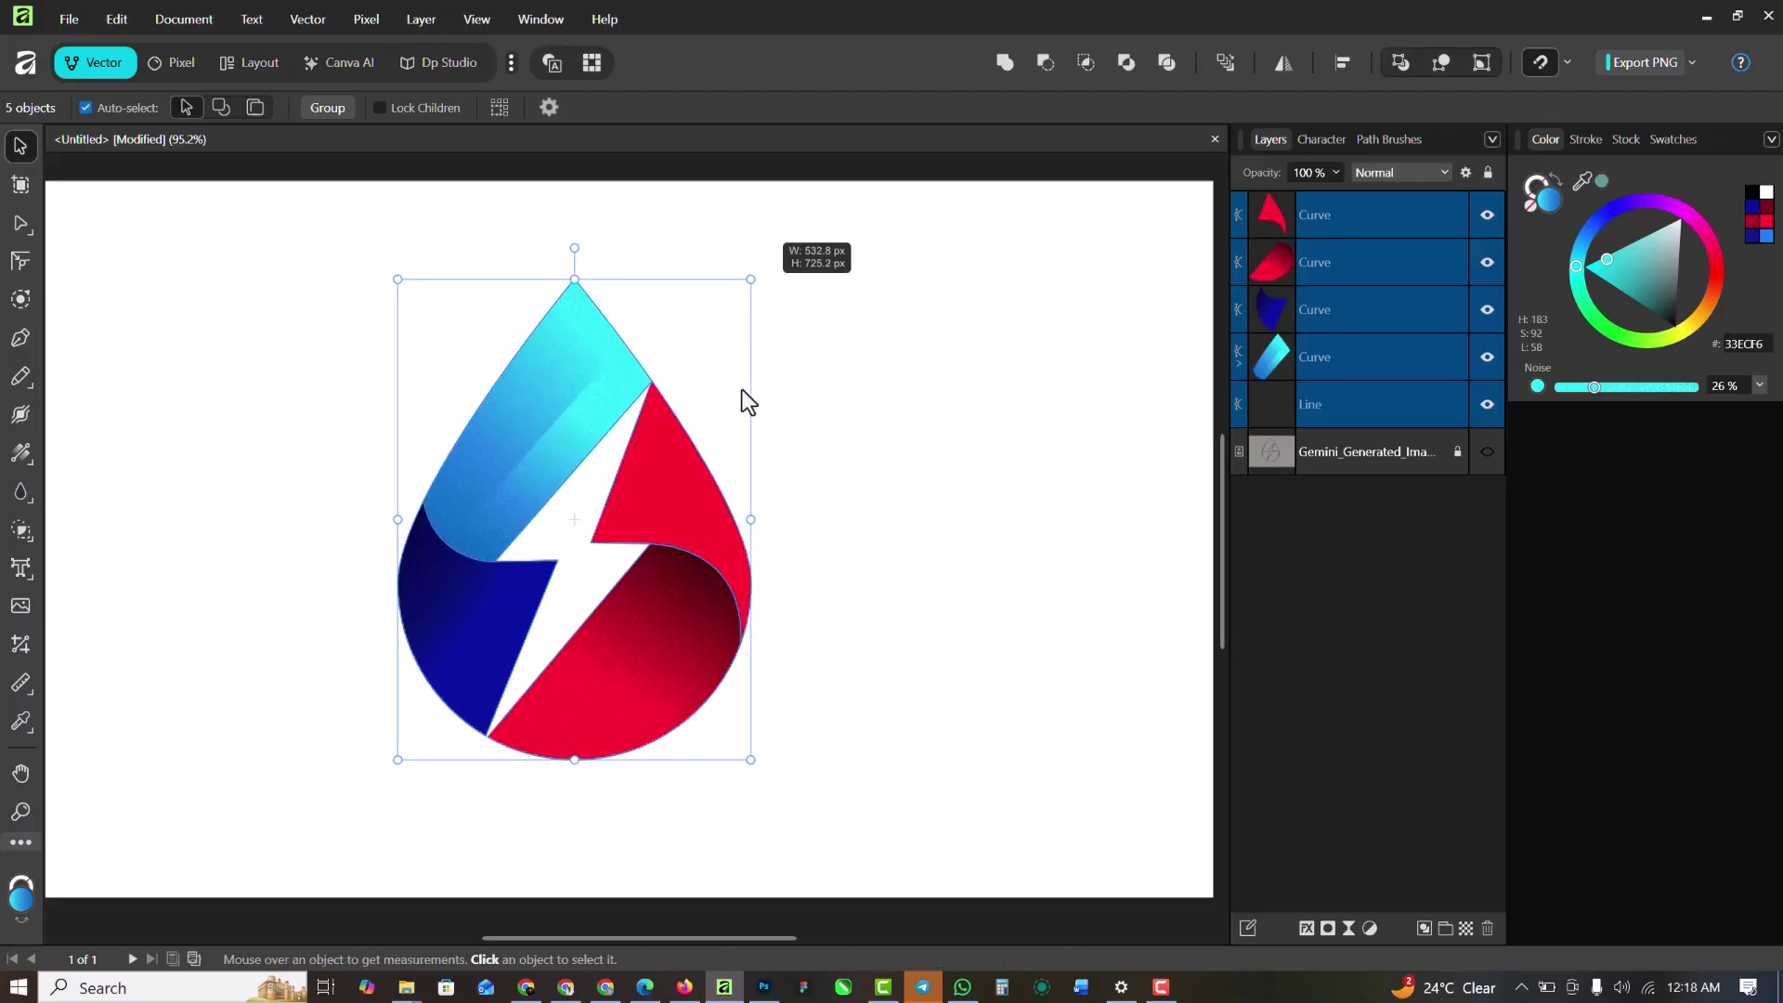
pyautogui.moveTo(652, 493); pyautogui.dragTo(687, 492)
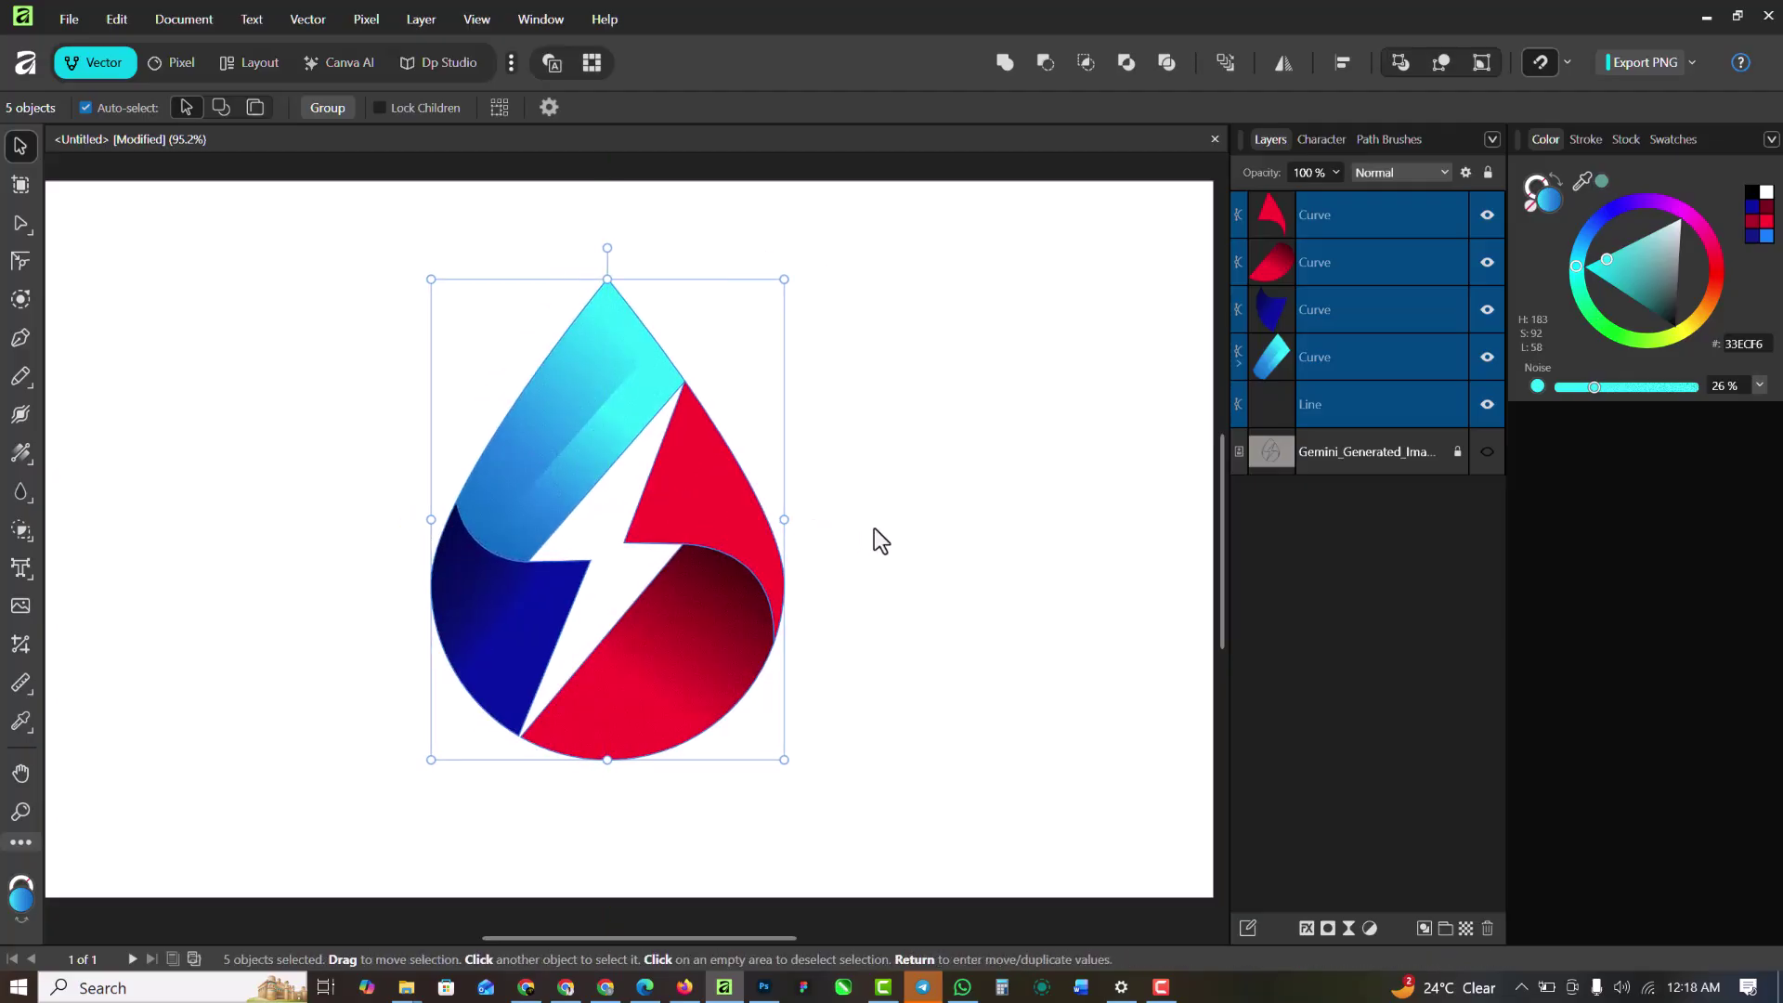
pyautogui.click(927, 527)
pyautogui.hotkey('ctrl', '-')
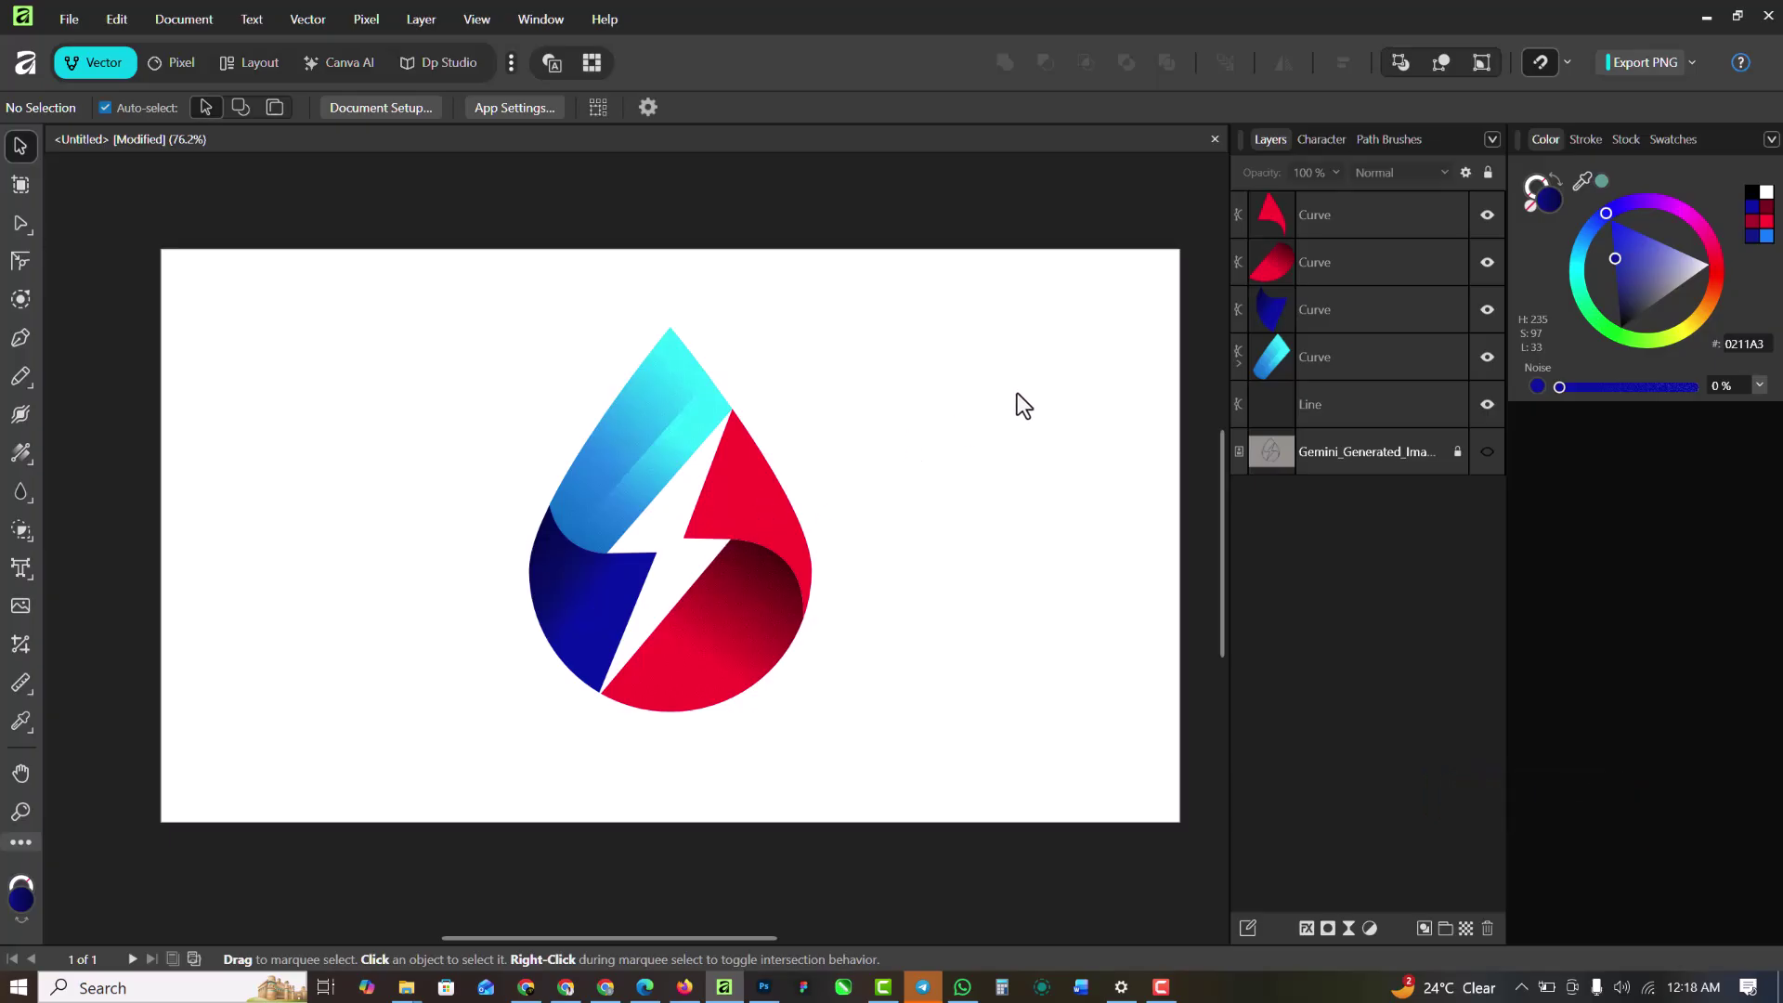
# Draw a page-sized rectangle behind the logo and fill it bright cyan 00FFF7
pyautogui.moveTo(26, 487); pyautogui.dragTo(111, 13)
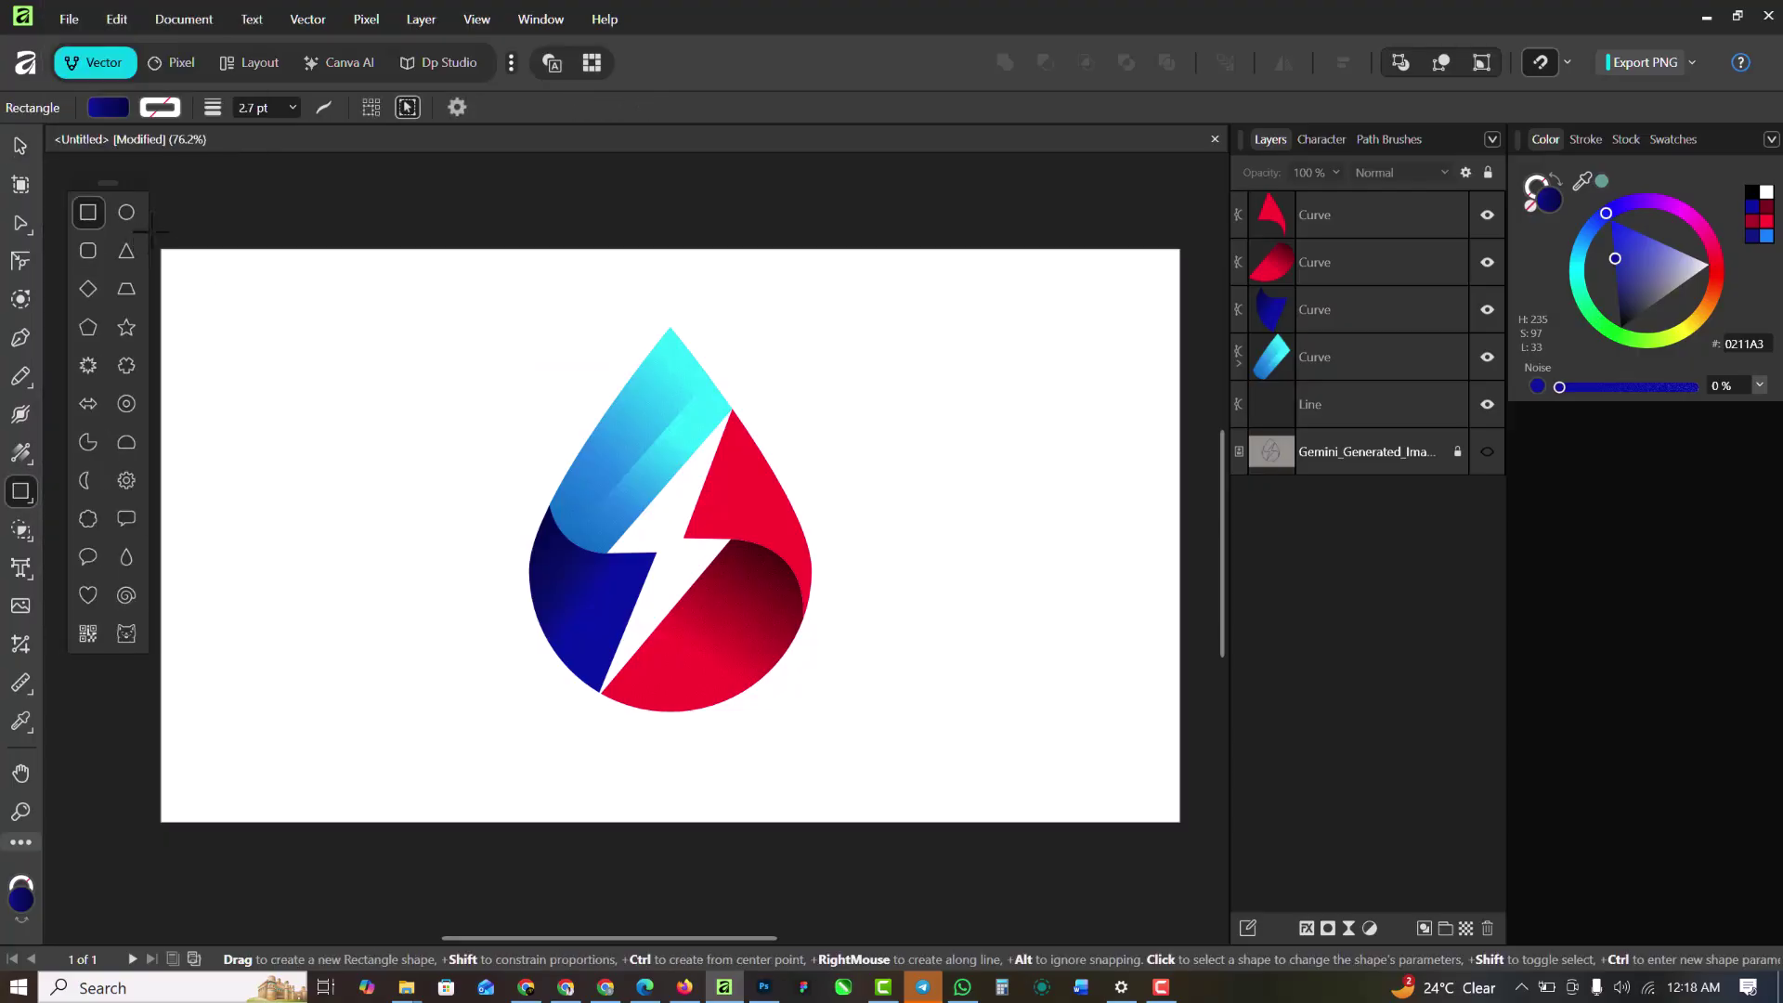
pyautogui.moveTo(153, 235)
pyautogui.mouseDown()
pyautogui.moveTo(287, 338)
pyautogui.moveTo(892, 664)
pyautogui.moveTo(1202, 925)
pyautogui.moveTo(1124, 834)
pyautogui.mouseUp()
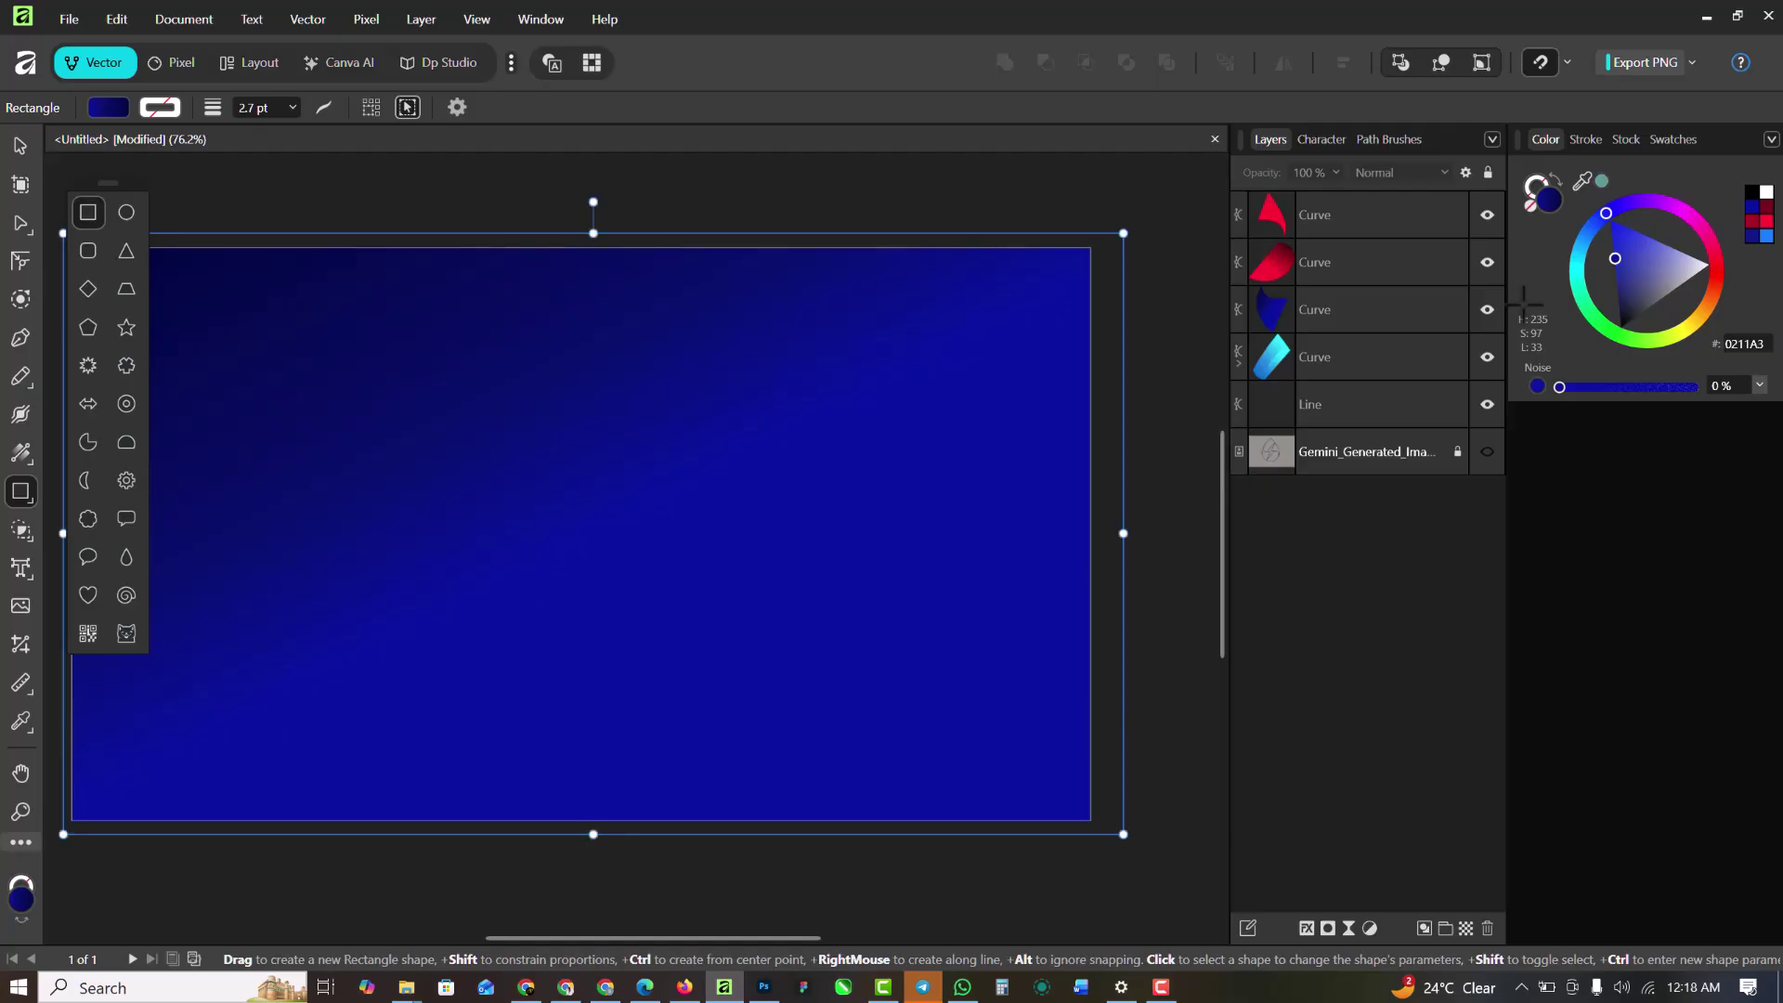
pyautogui.click(1765, 195)
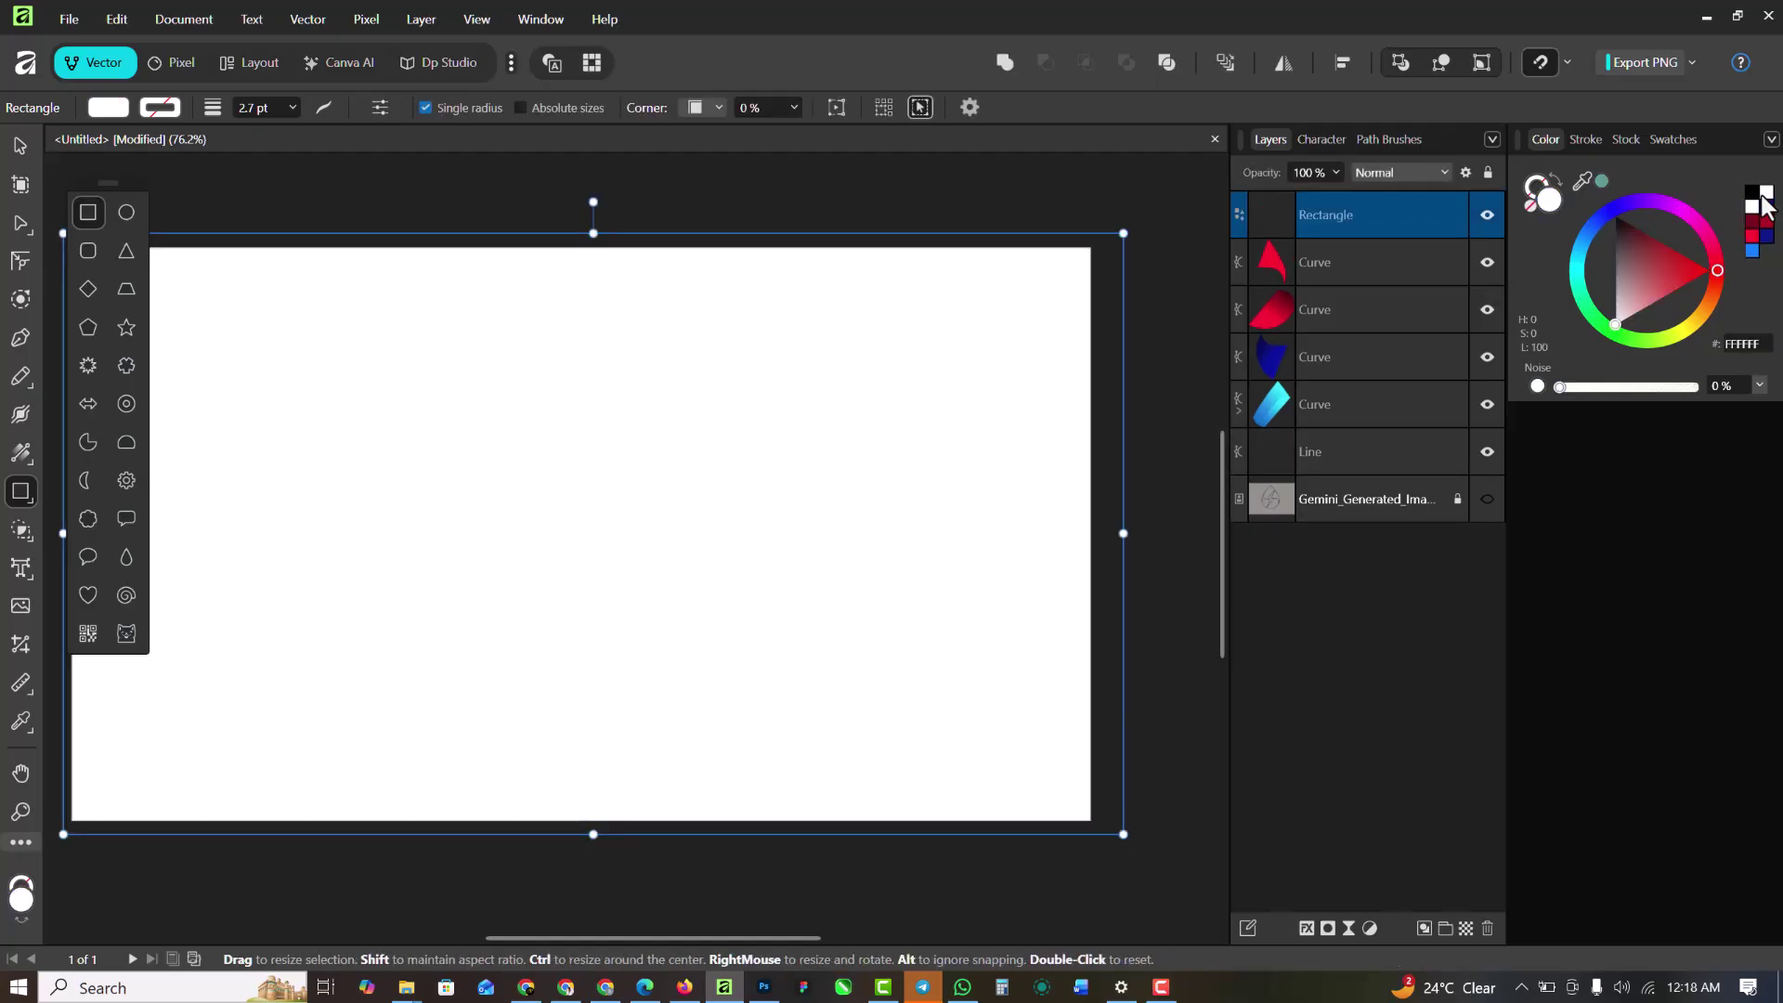
pyautogui.moveTo(1362, 215); pyautogui.dragTo(1391, 481)
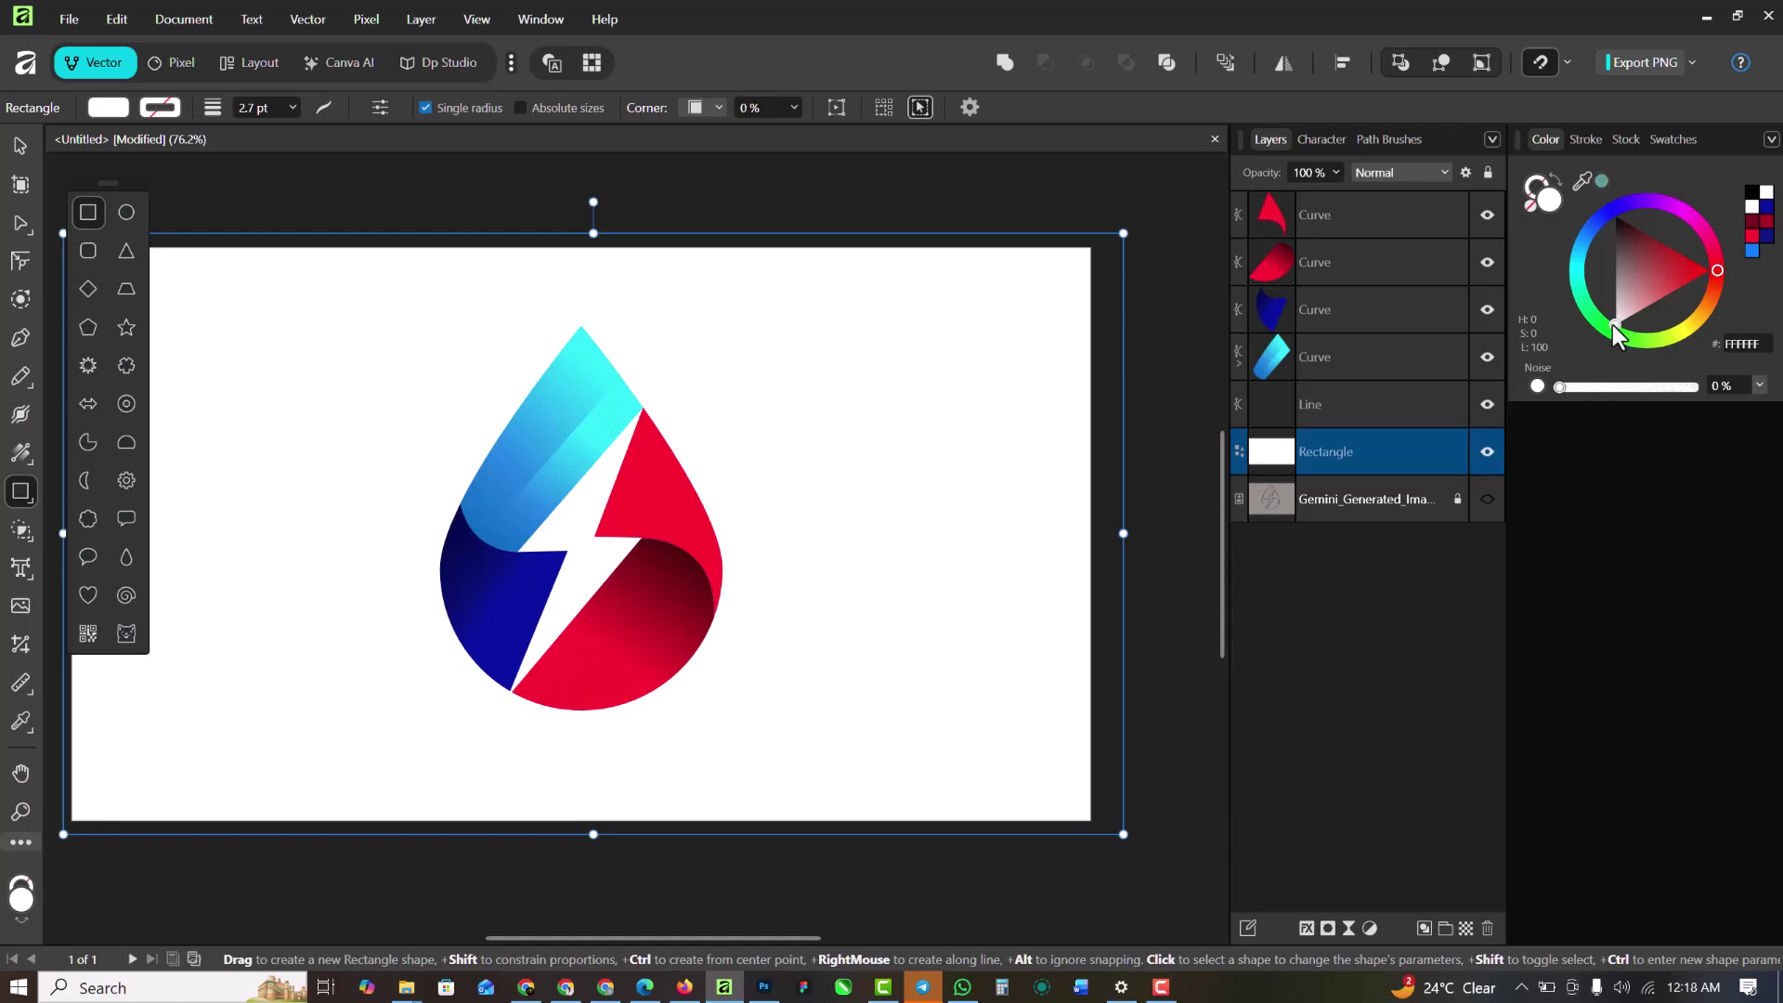
pyautogui.moveTo(1612, 325); pyautogui.dragTo(1578, 273)
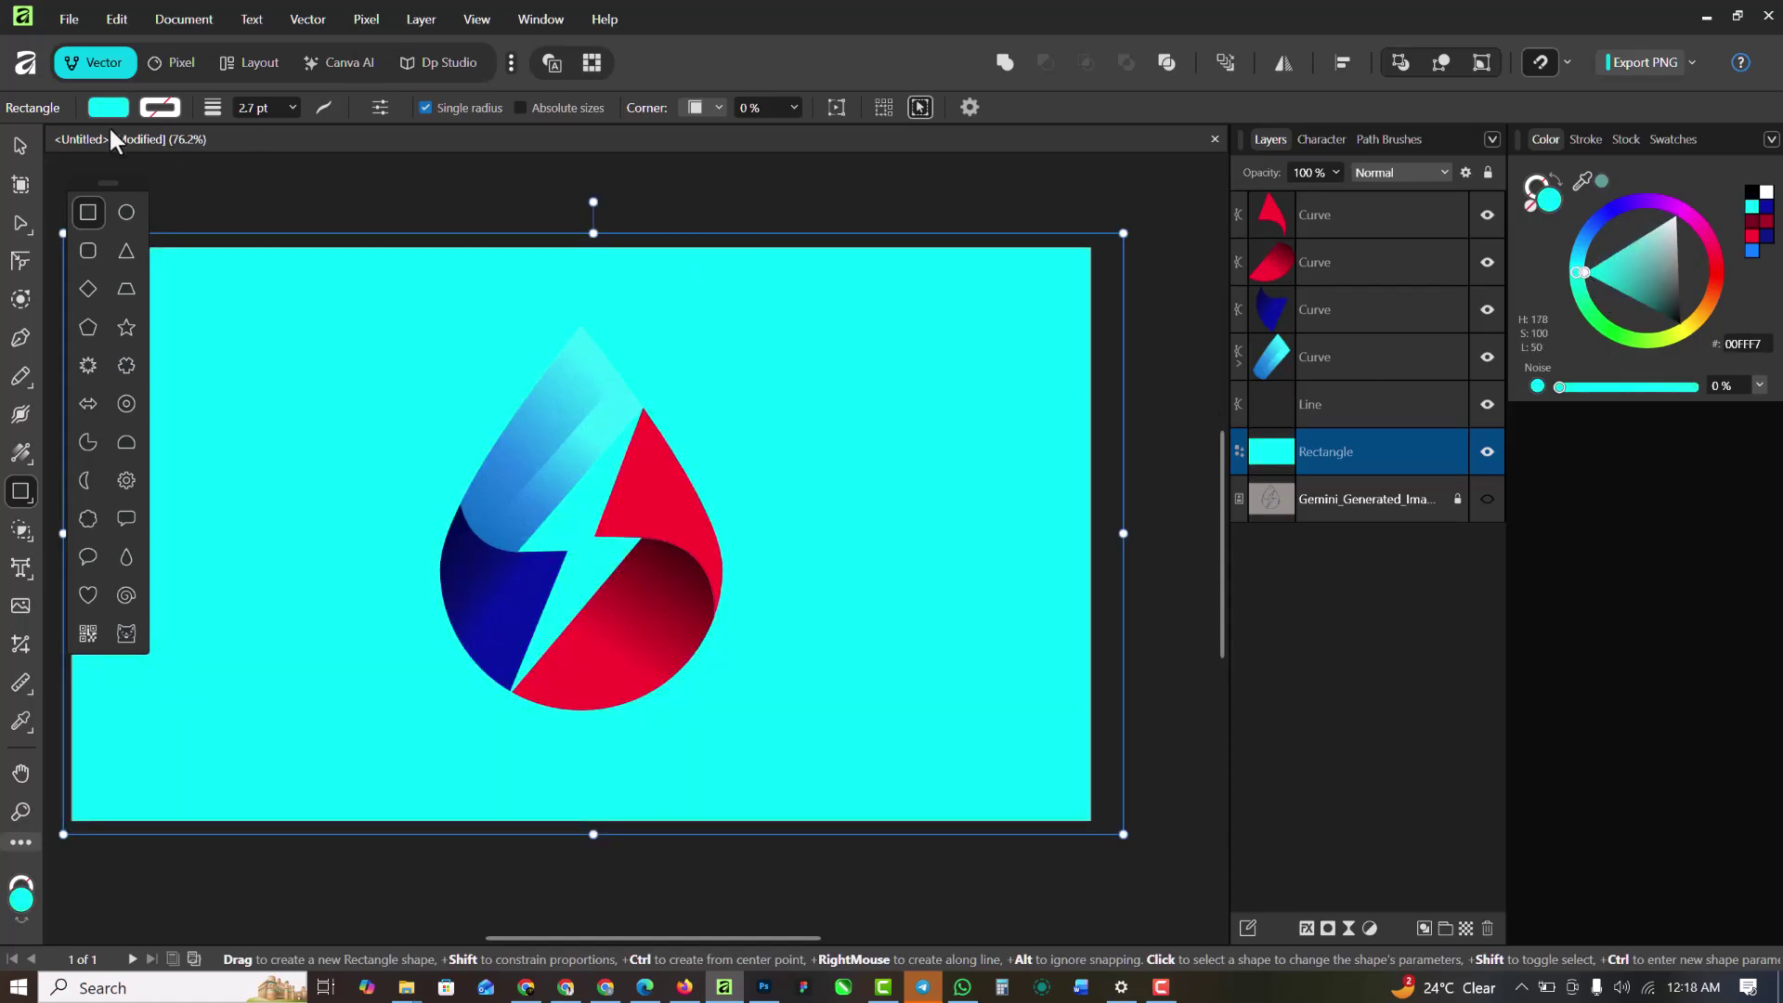
# Switch the background fill to a radial gradient centred behind the logo with a white centre
pyautogui.press('g')
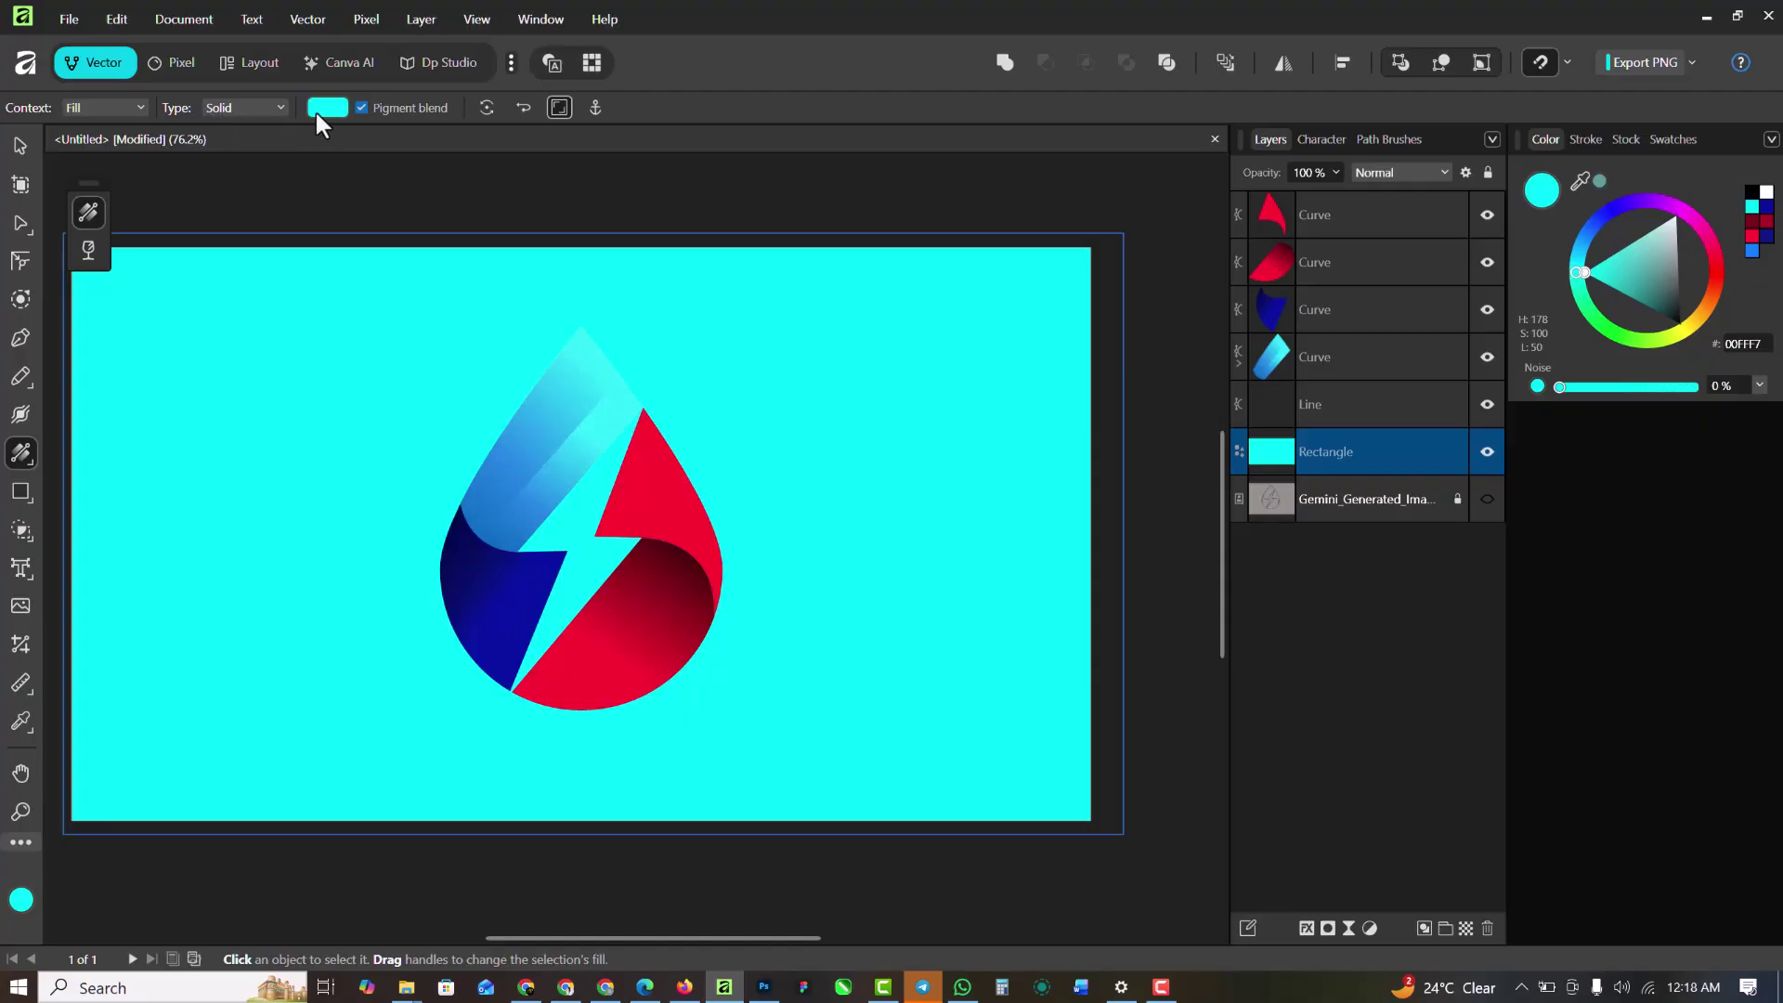
pyautogui.click(119, 103)
pyautogui.click(121, 103)
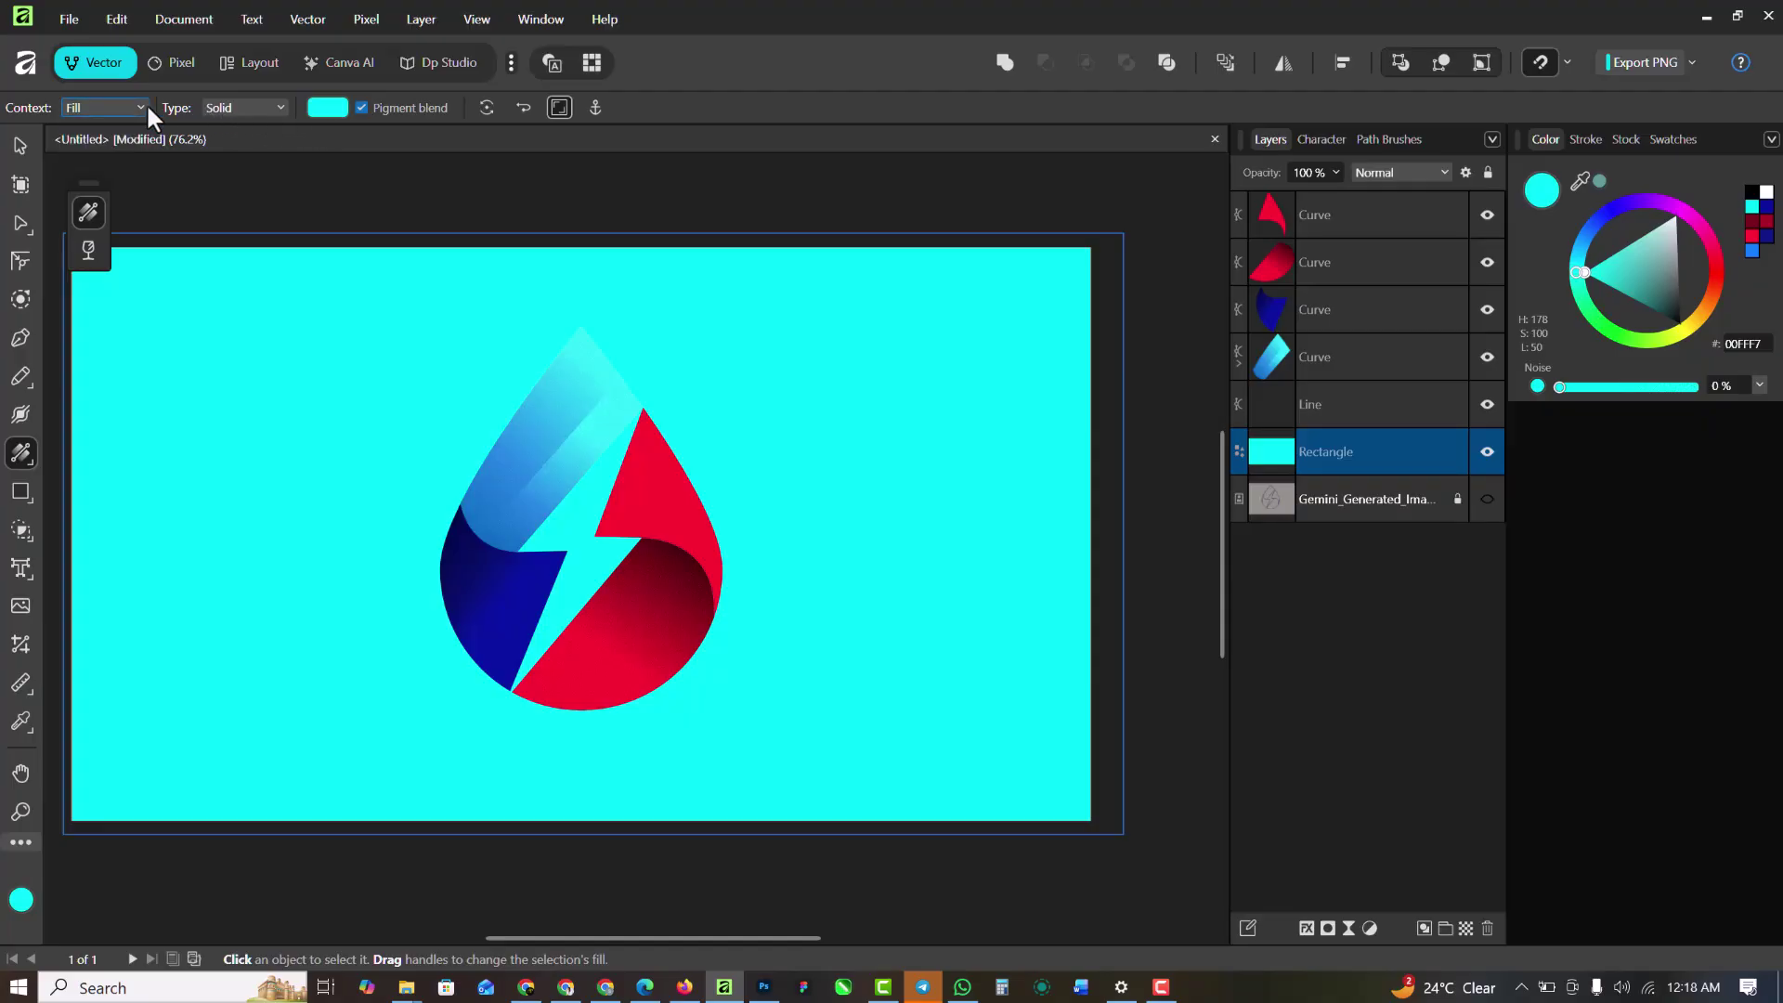
pyautogui.click(249, 102)
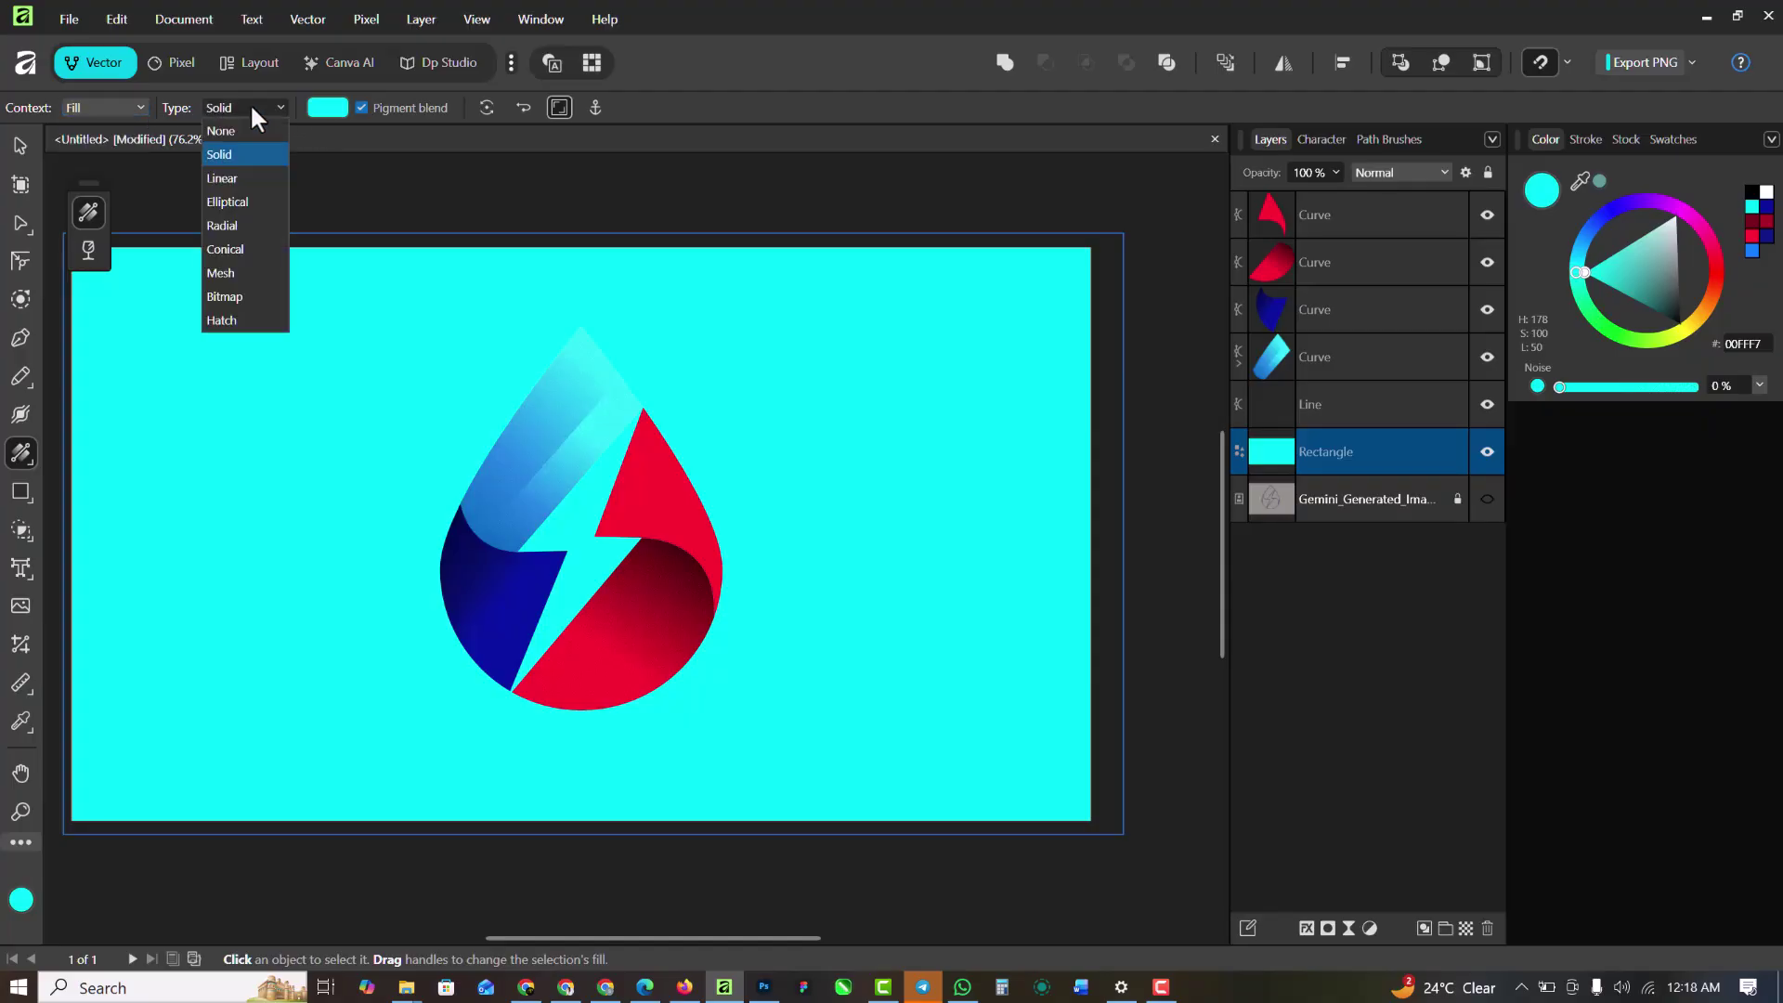
pyautogui.click(231, 225)
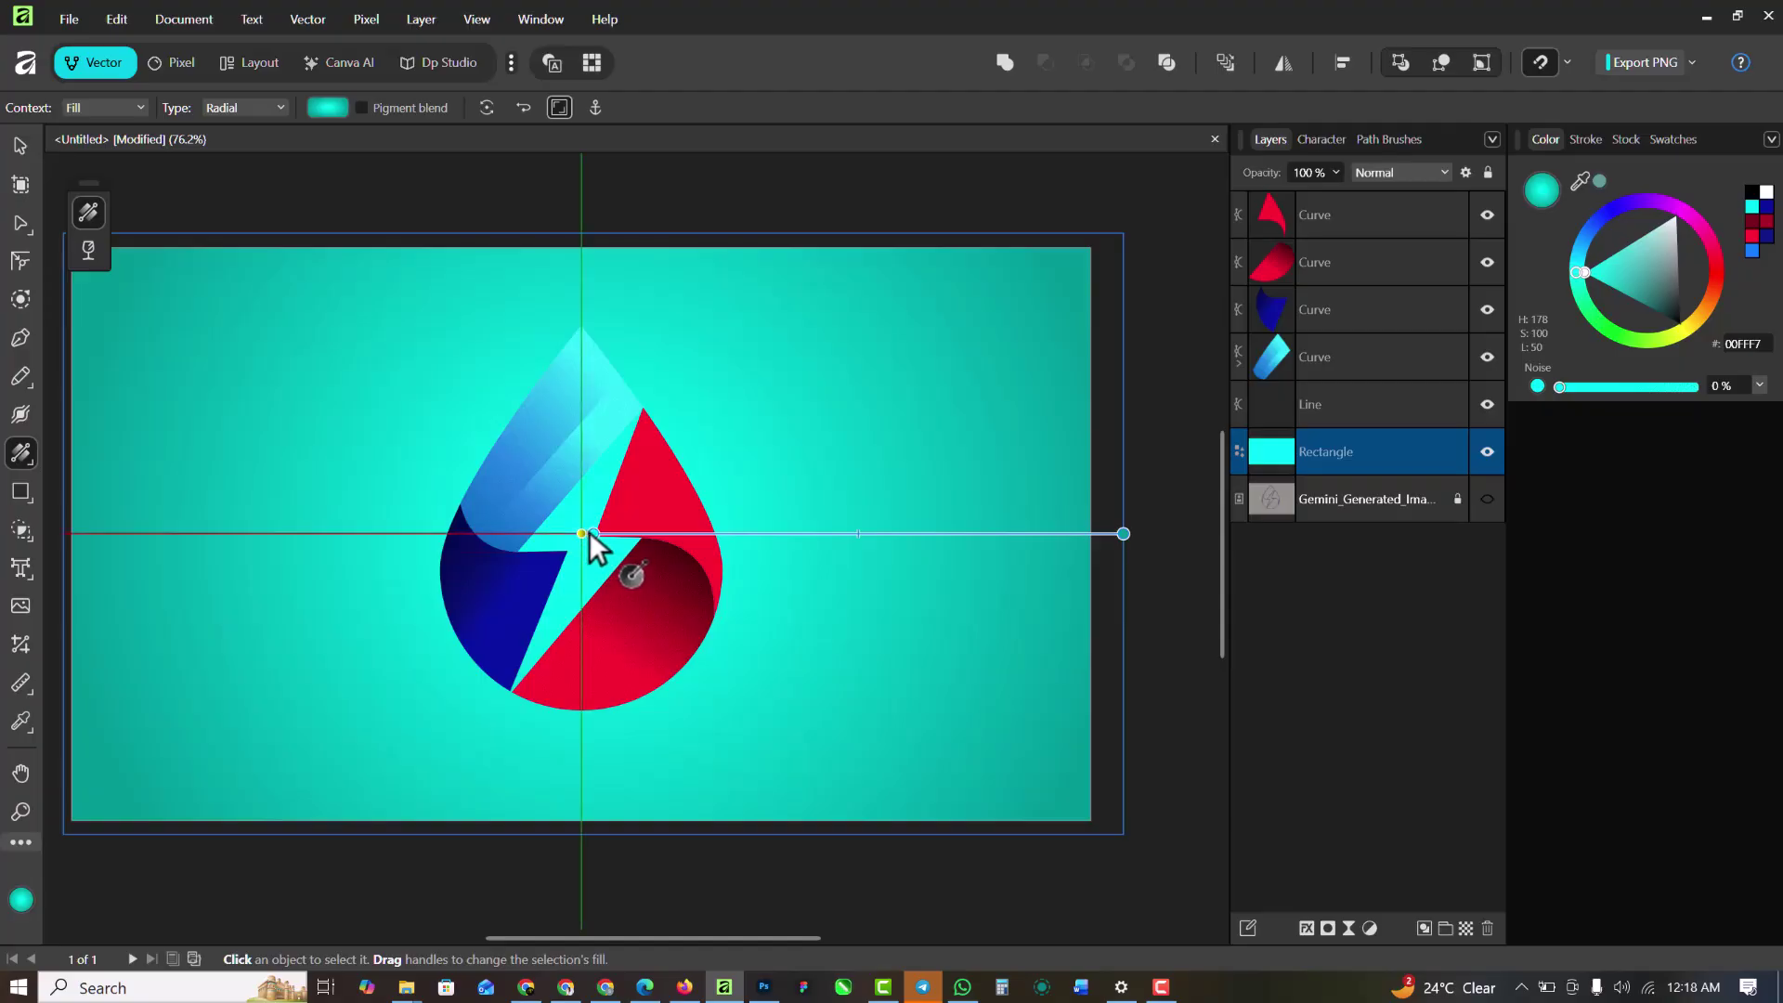
pyautogui.moveTo(589, 535); pyautogui.dragTo(593, 533)
pyautogui.click(1764, 194)
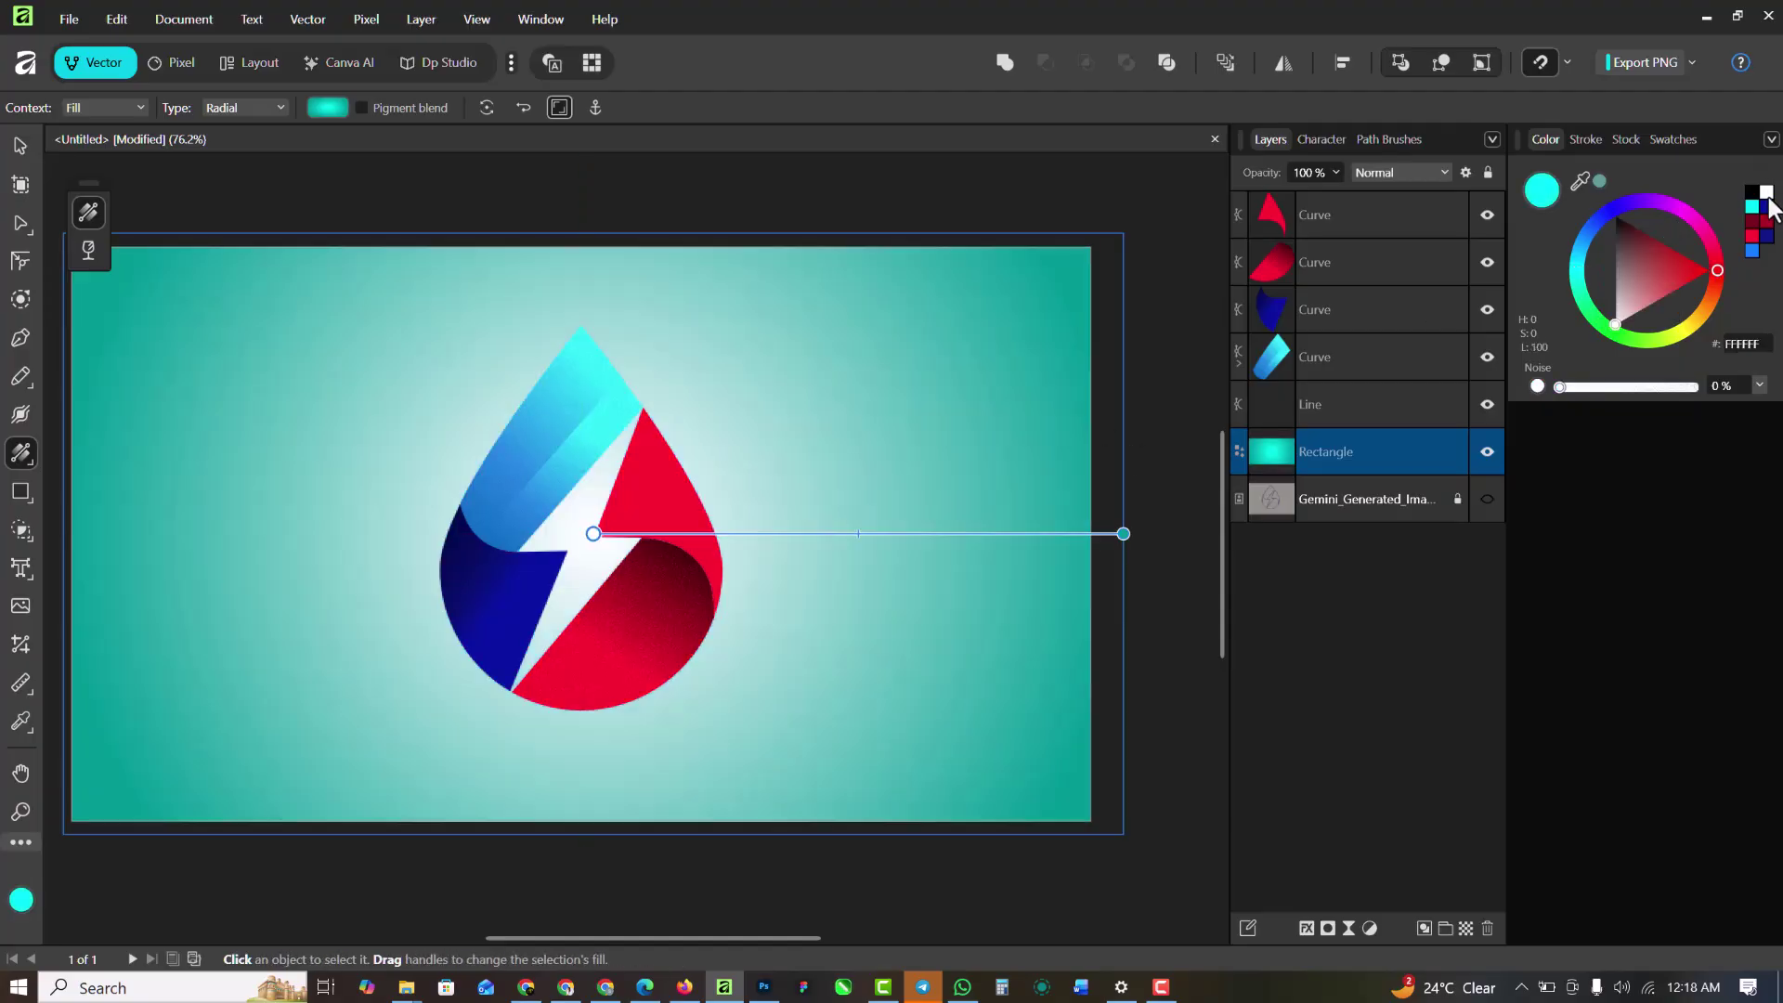
# Make the outer stop blue, stretch it past the edge, and add an ADD6FF stop
pyautogui.scroll(-3, 984, 487)
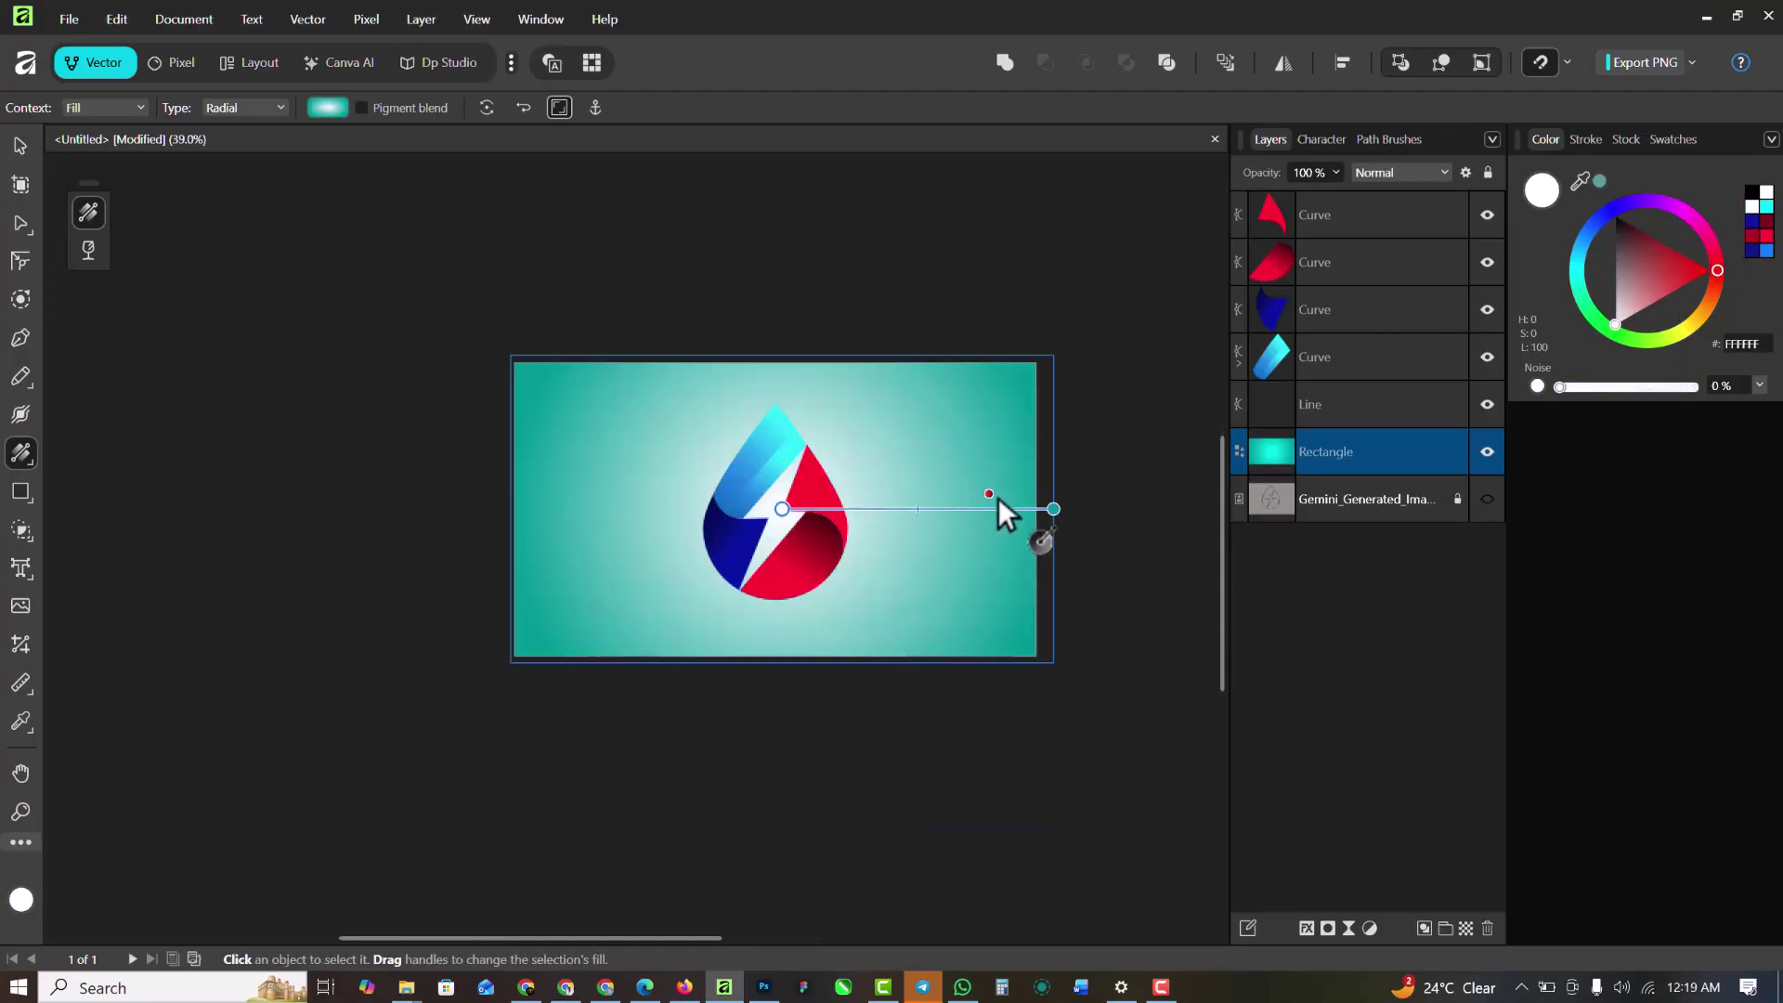
pyautogui.click(1056, 509)
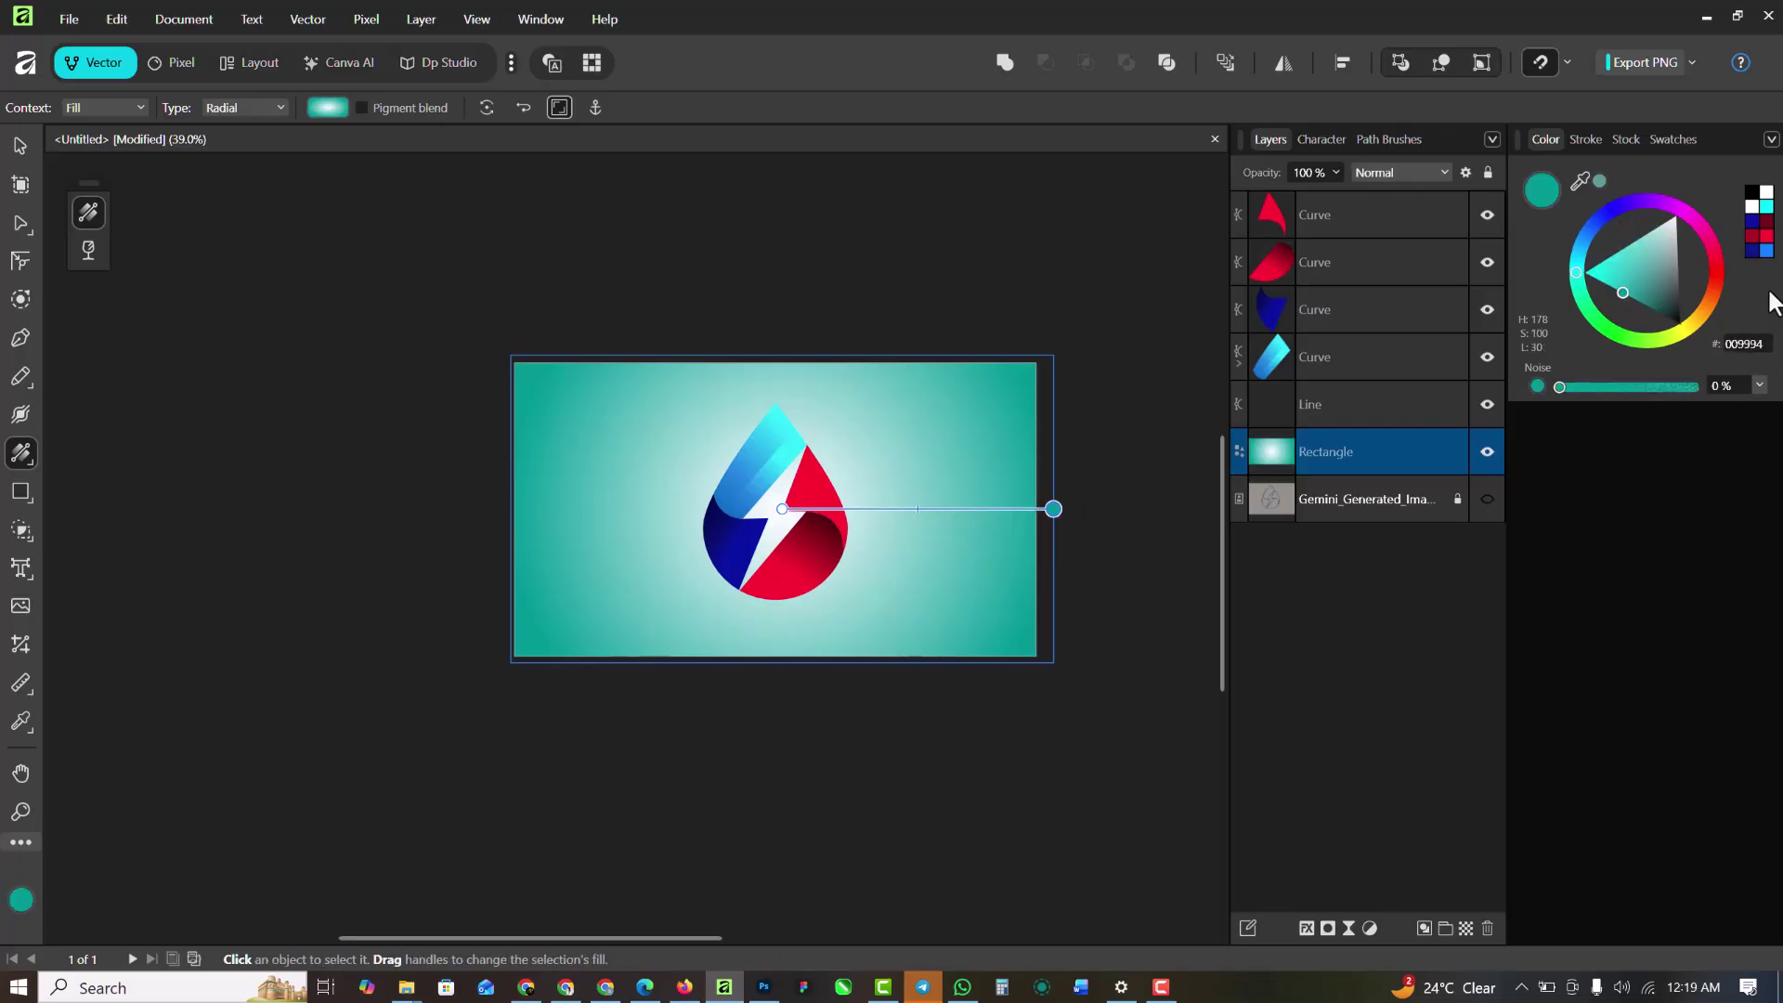
pyautogui.click(1765, 249)
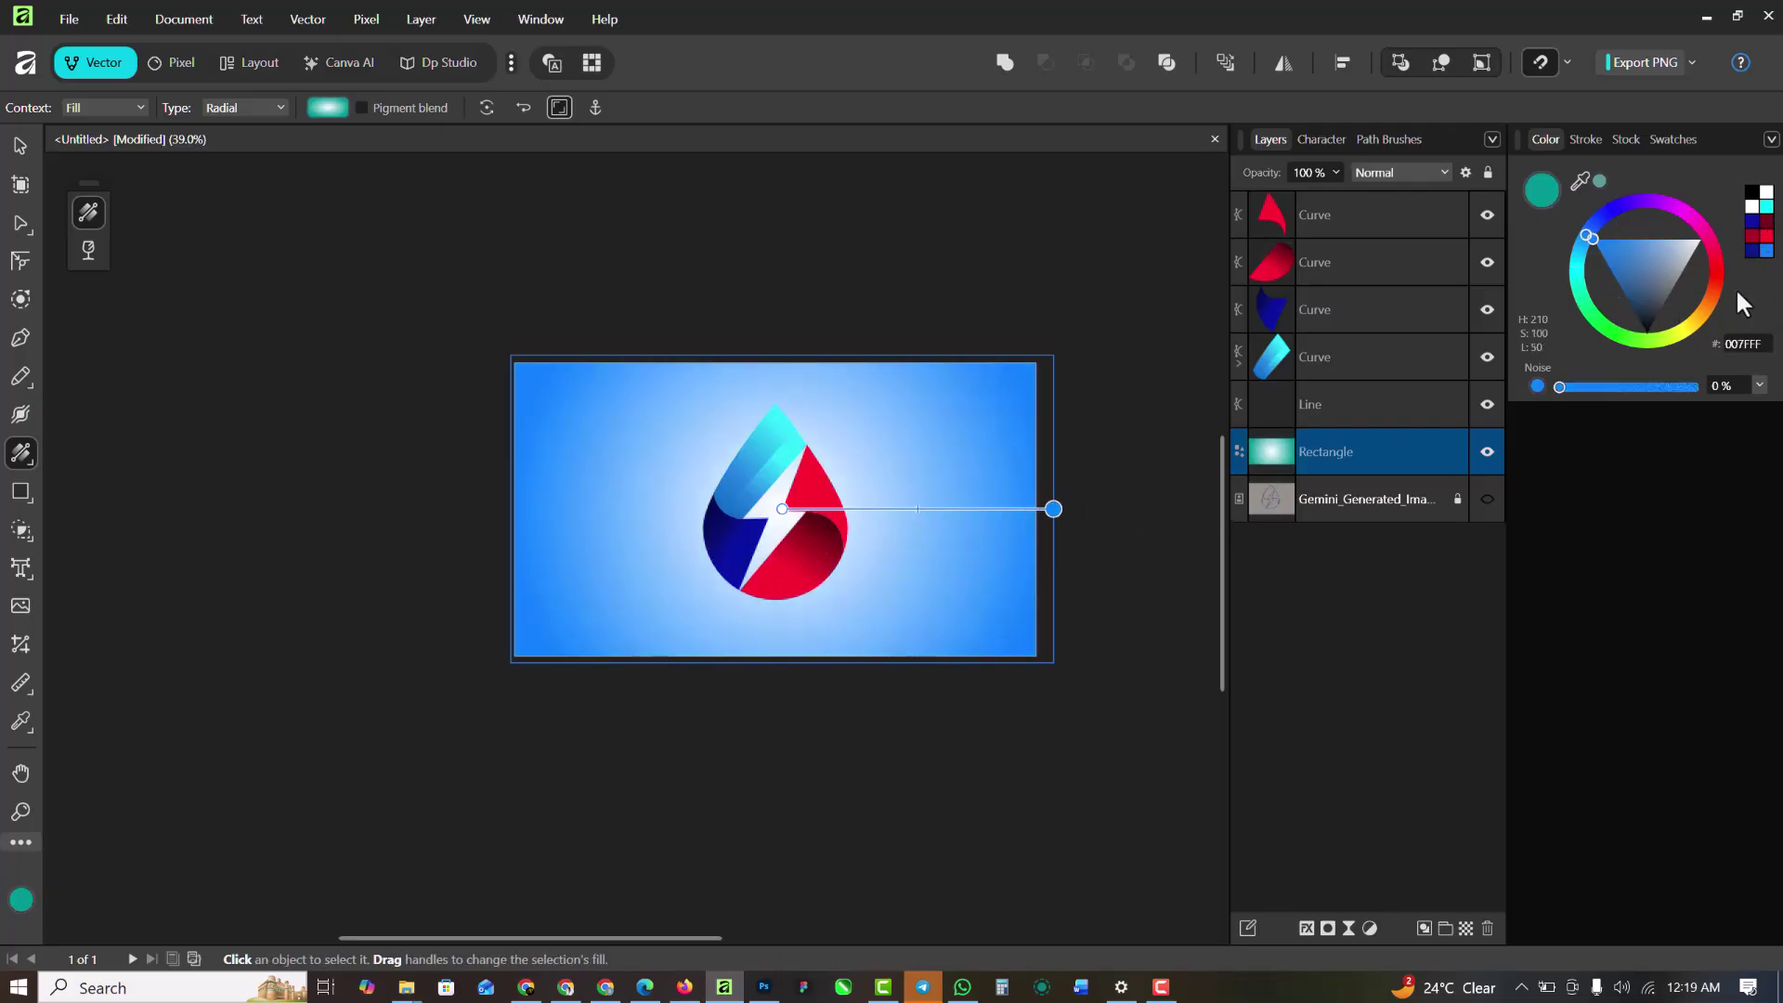
pyautogui.moveTo(1050, 505); pyautogui.dragTo(1173, 509)
pyautogui.click(912, 474)
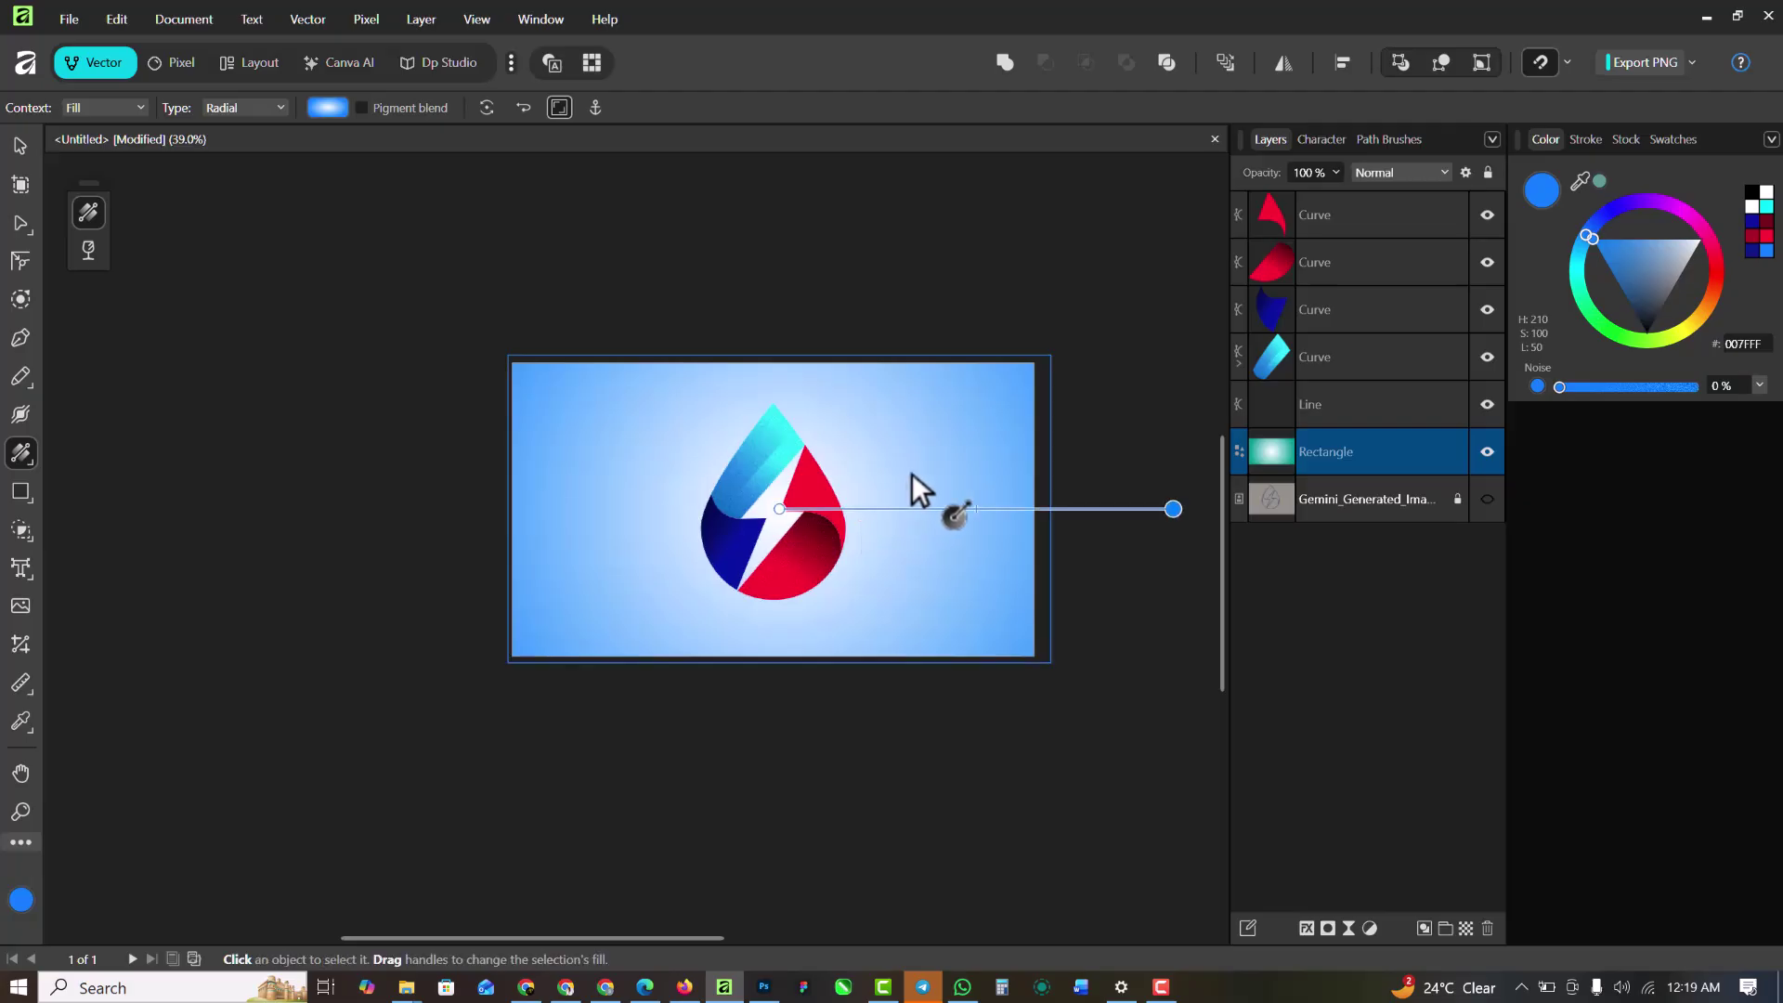
pyautogui.click(910, 509)
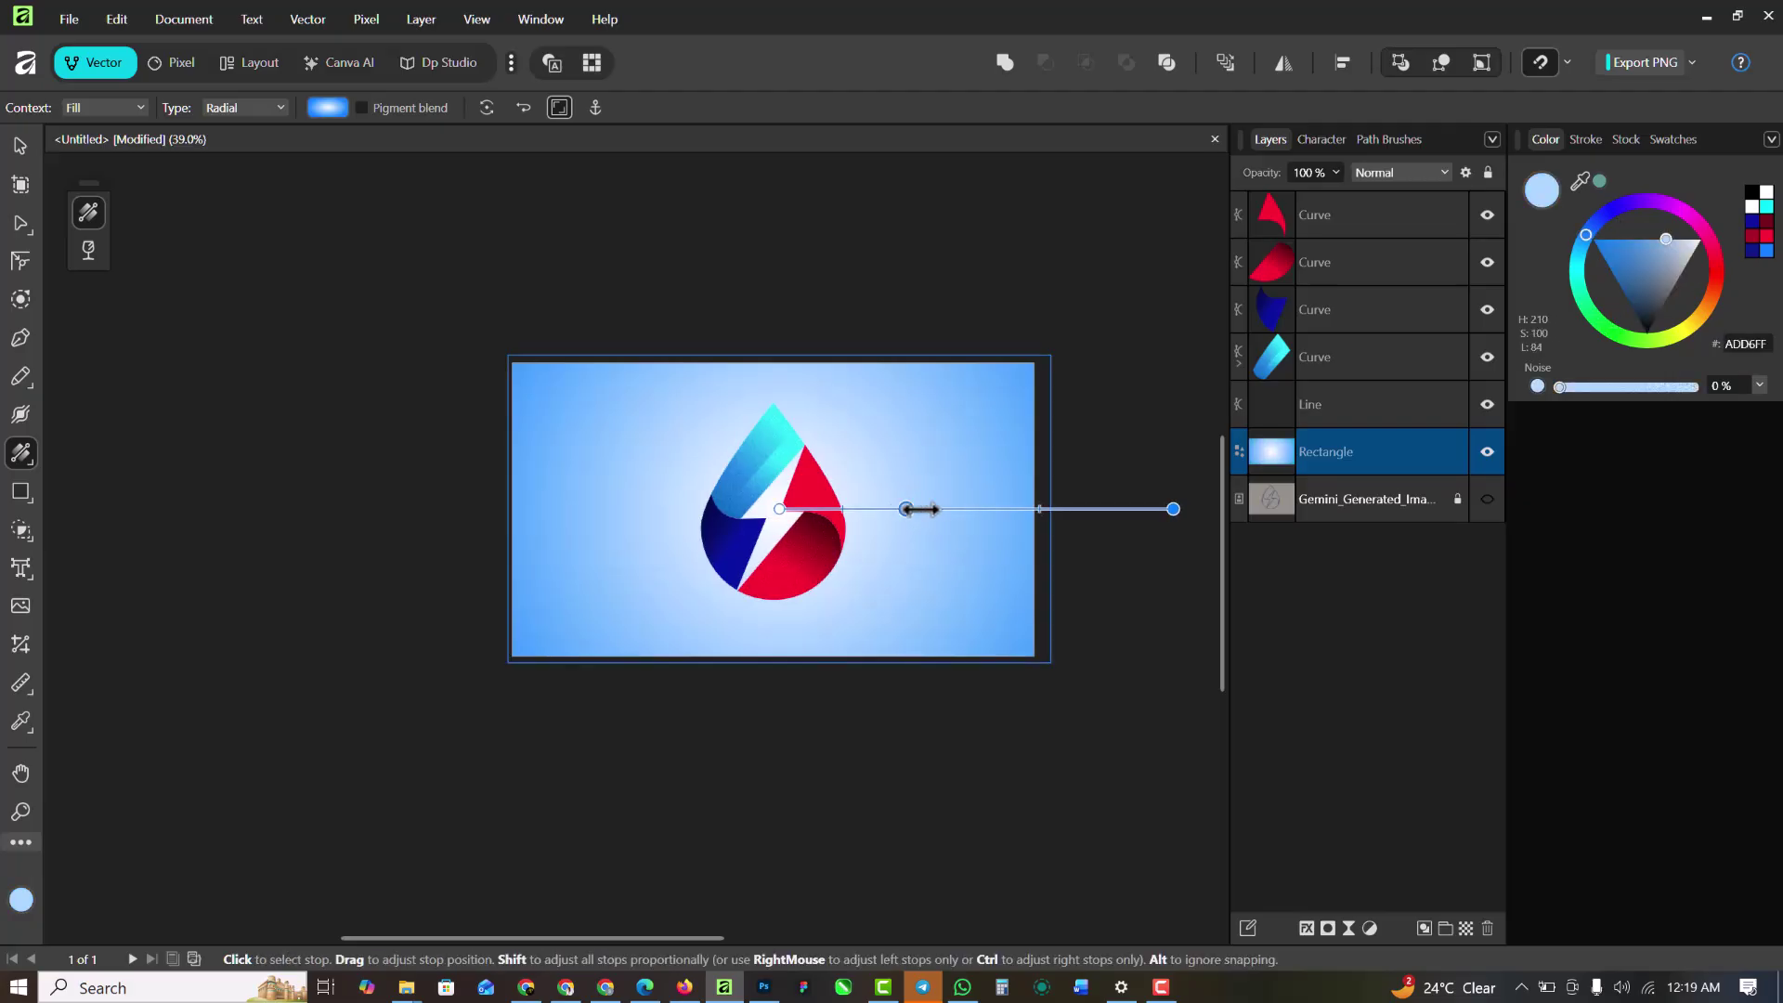
pyautogui.moveTo(915, 509); pyautogui.dragTo(1023, 510)
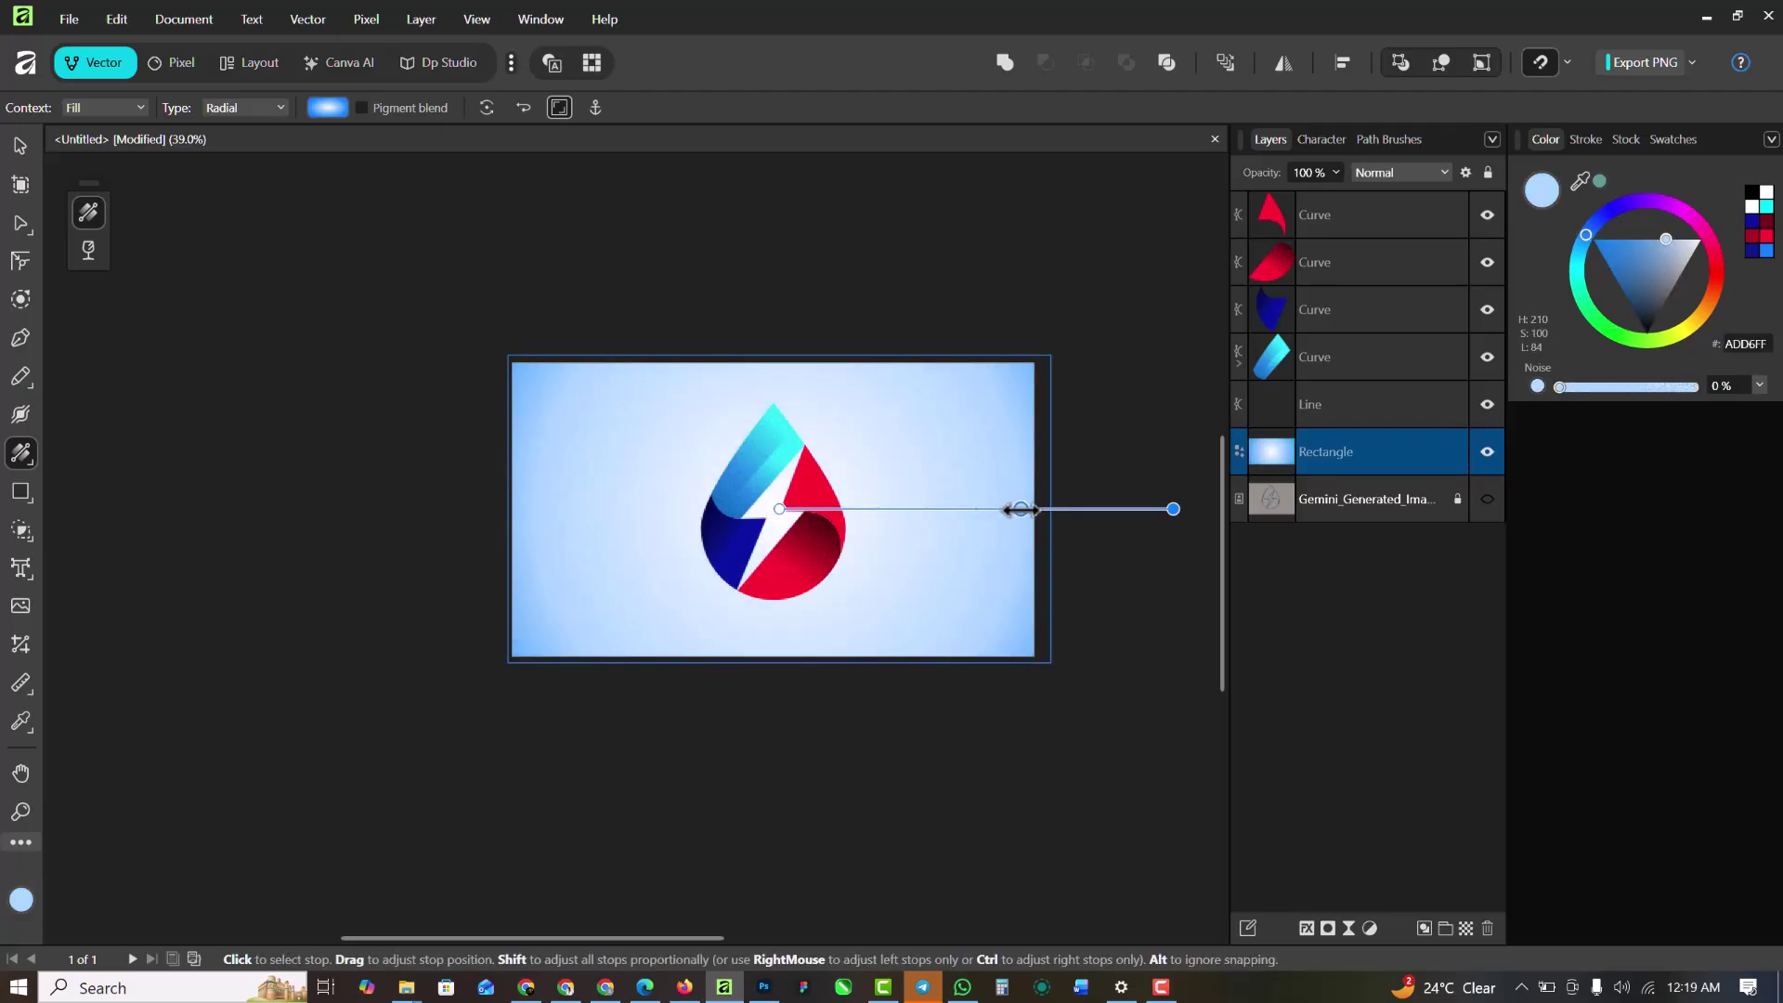
pyautogui.click(19, 145)
# Pull the background gradient's end handle beyond the page edge and push the white stop outward
pyautogui.click(738, 238)
pyautogui.hotkey('ctrl', '0')
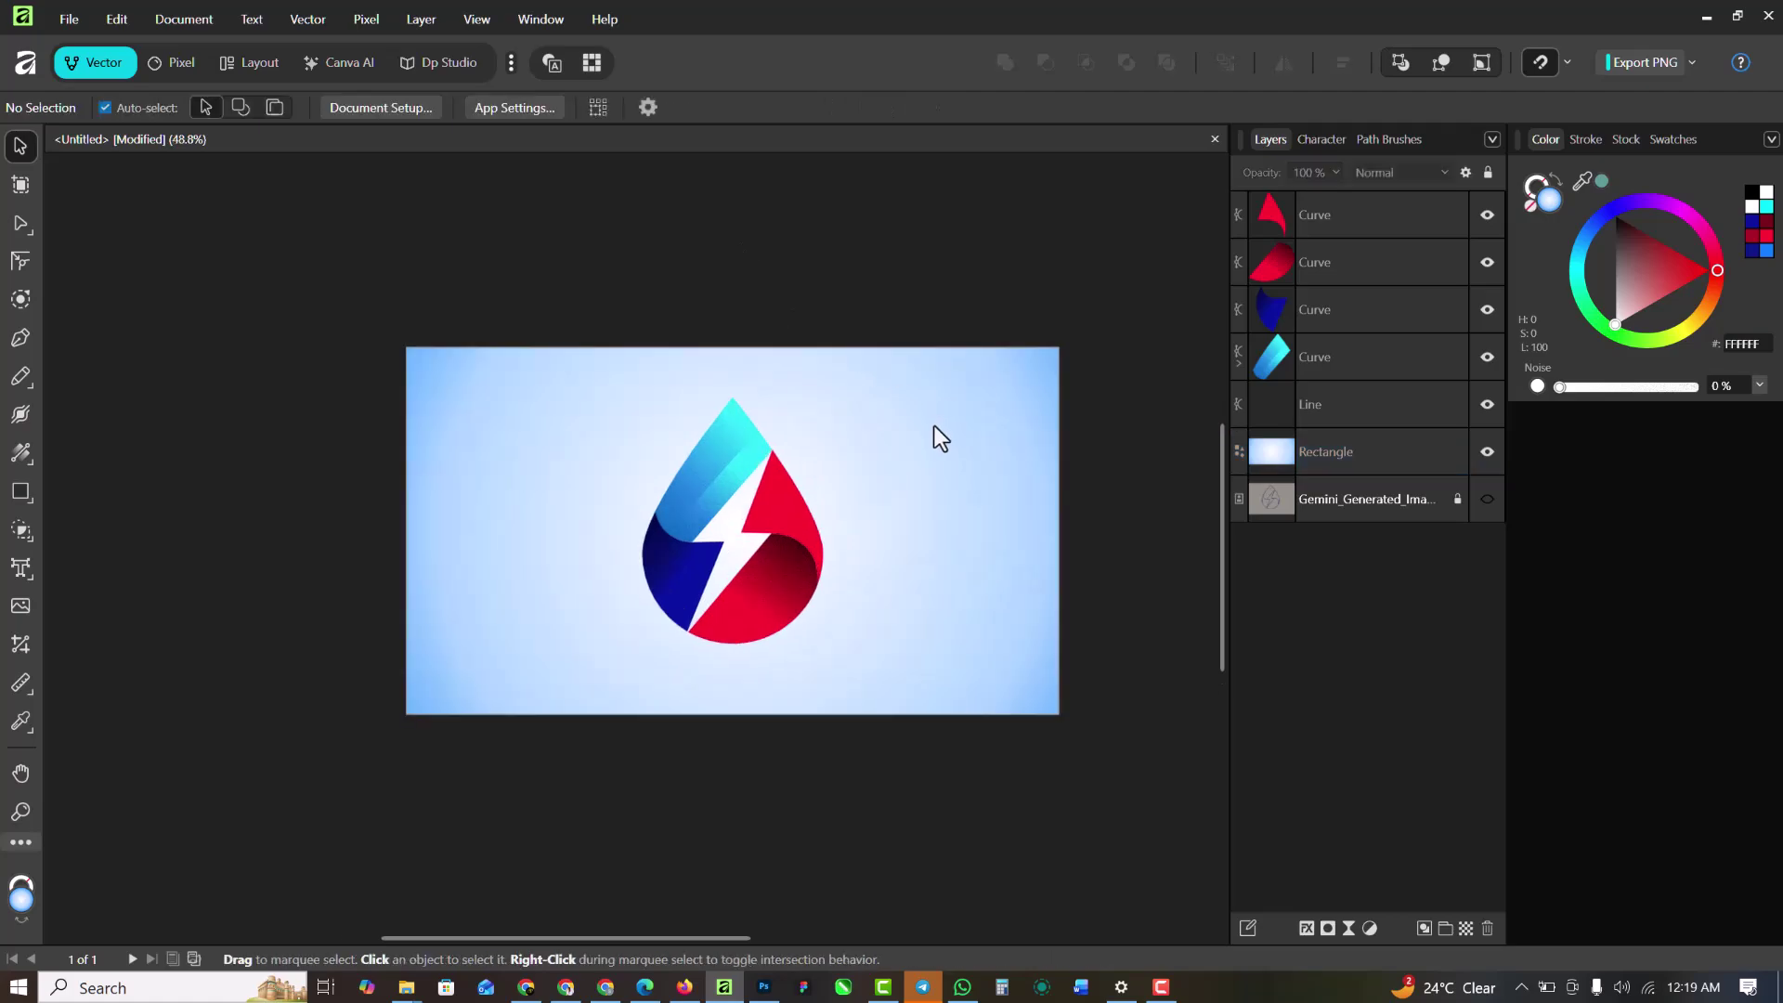
pyautogui.scroll(1, 934, 425)
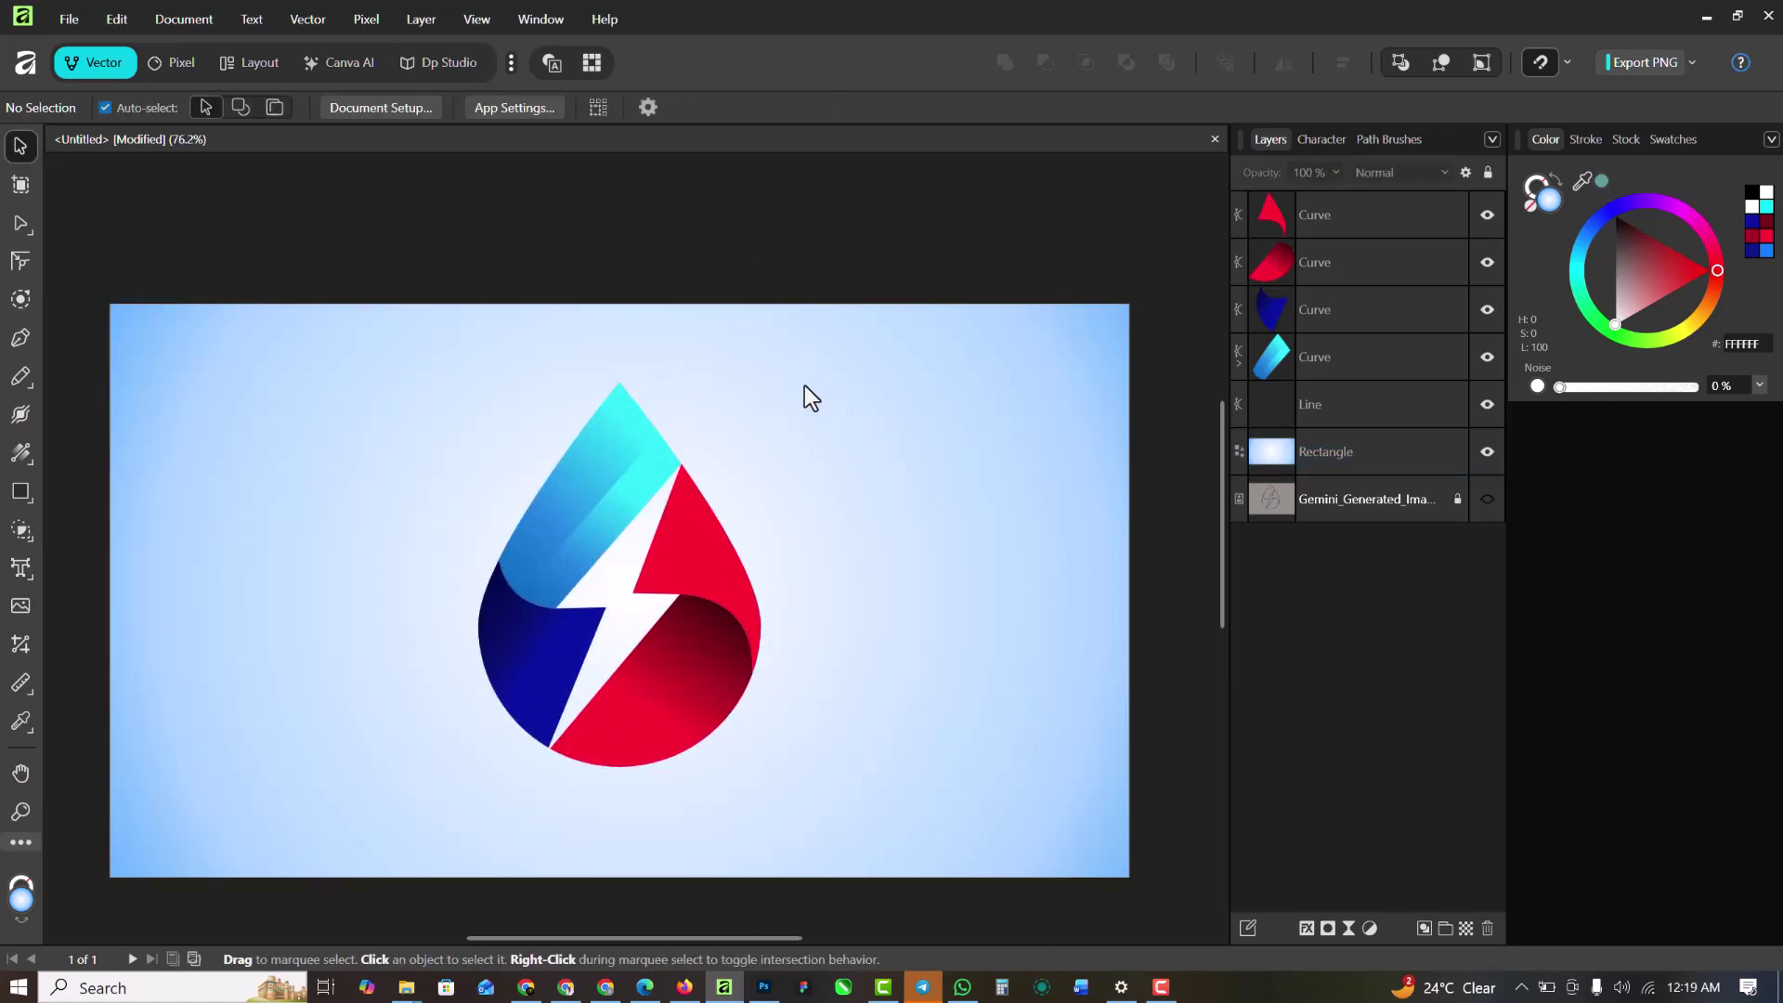
pyautogui.scroll(-1, 794, 348)
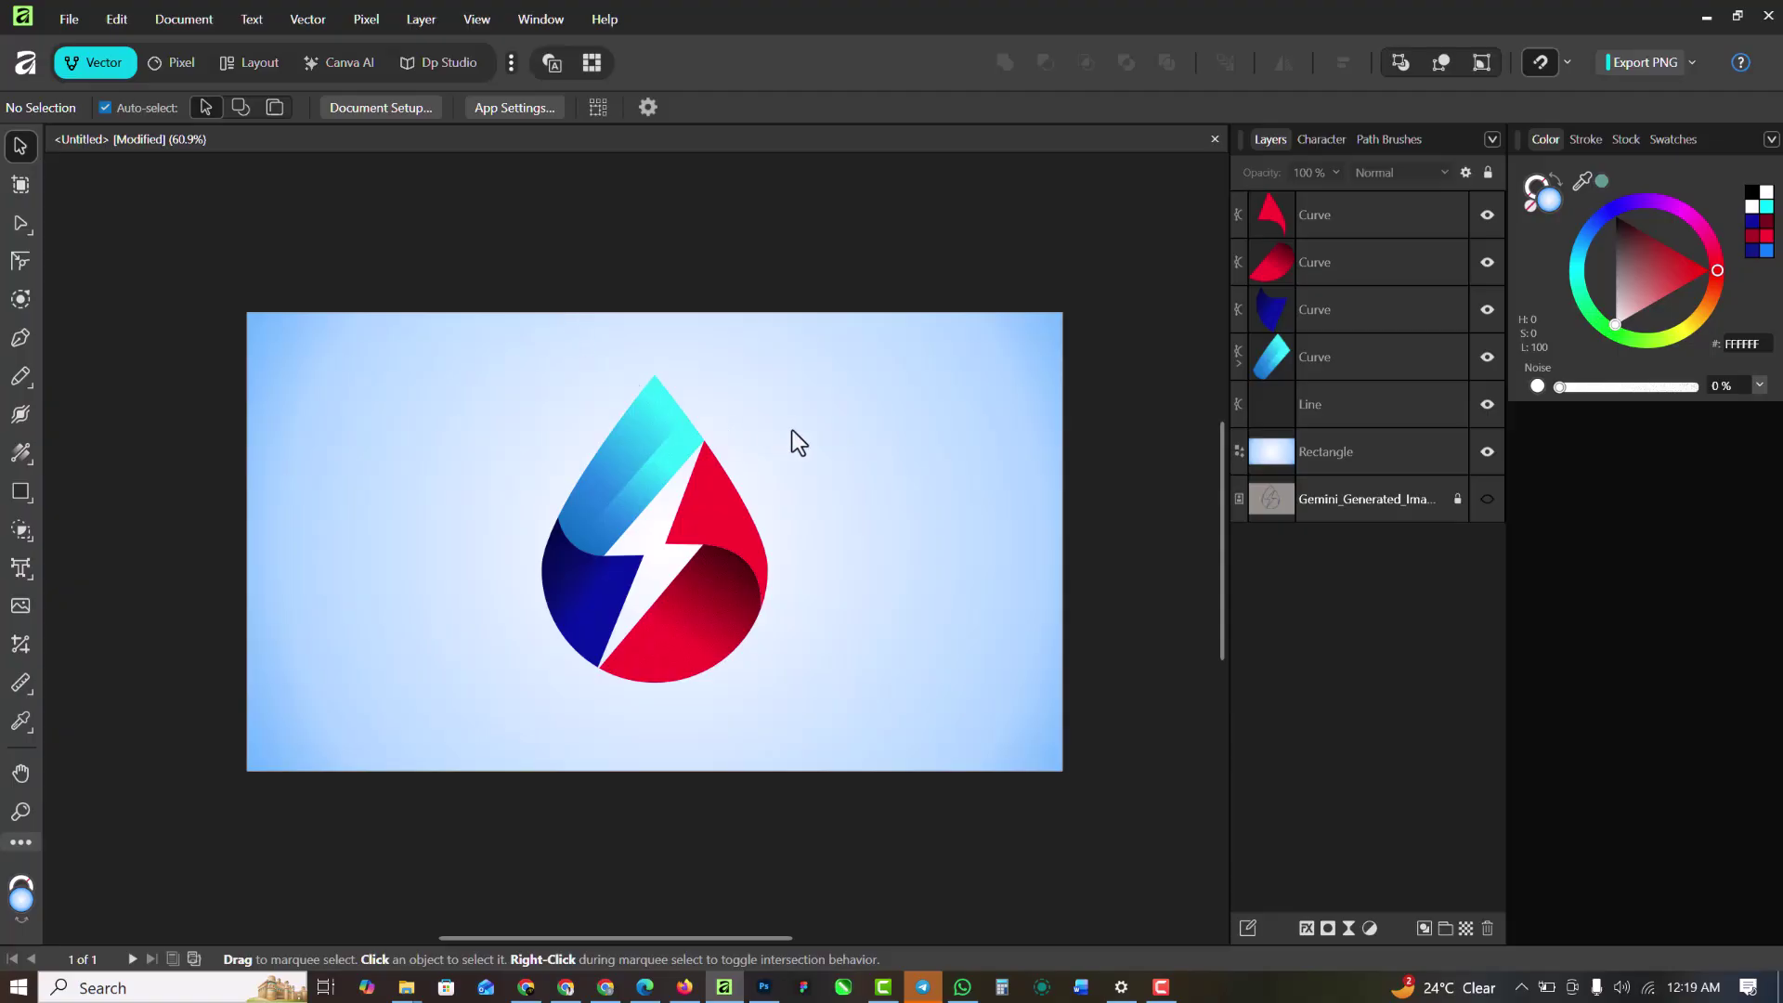
pyautogui.click(732, 404)
pyautogui.scroll(-3, 732, 400)
pyautogui.press('g')
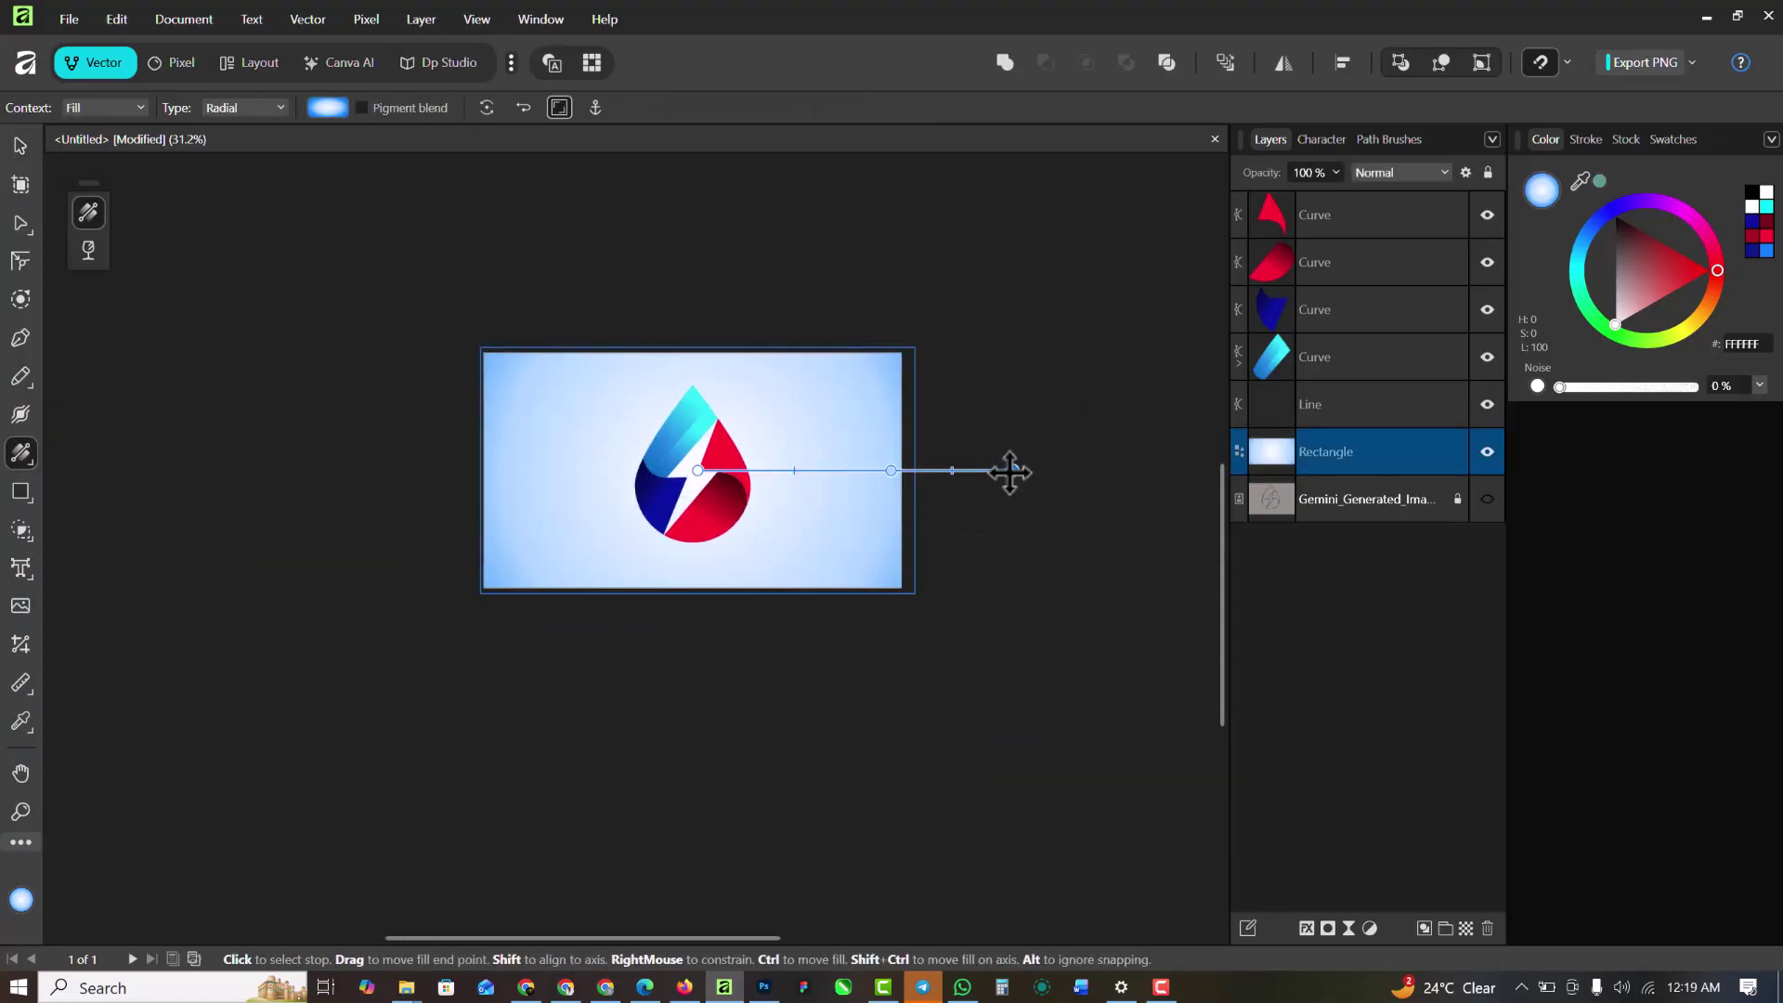
pyautogui.moveTo(1090, 470); pyautogui.dragTo(1184, 471)
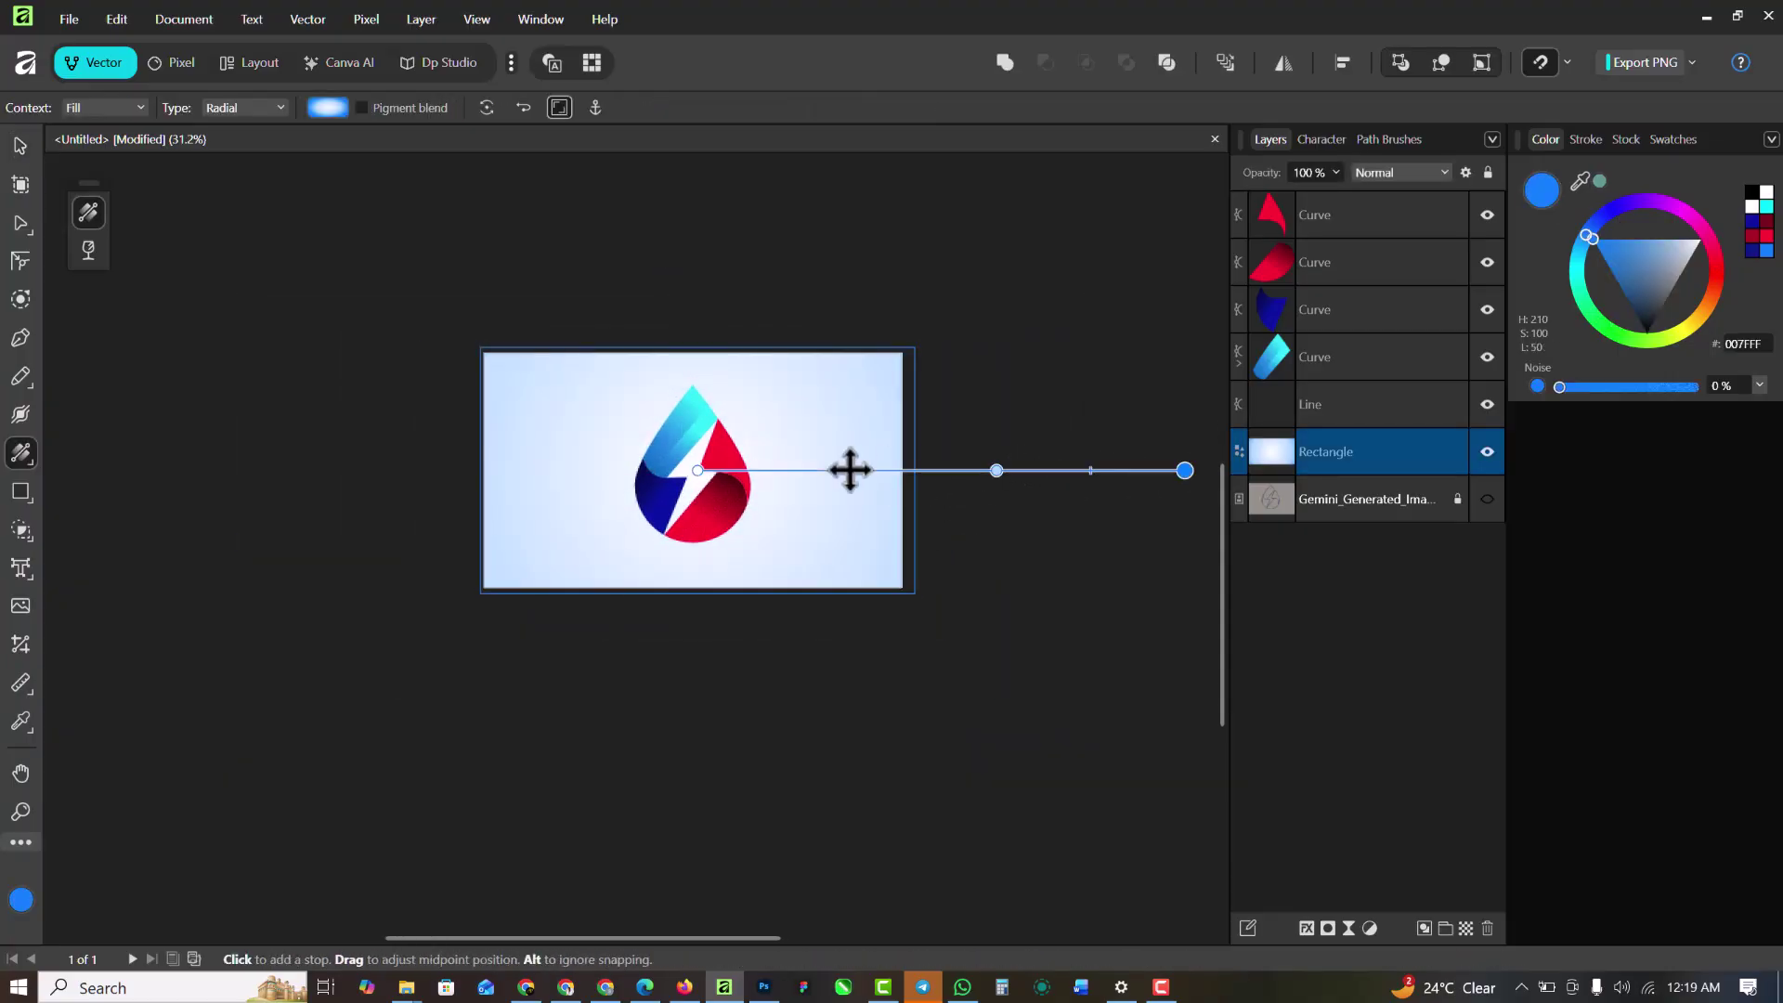
pyautogui.moveTo(846, 470); pyautogui.dragTo(897, 475)
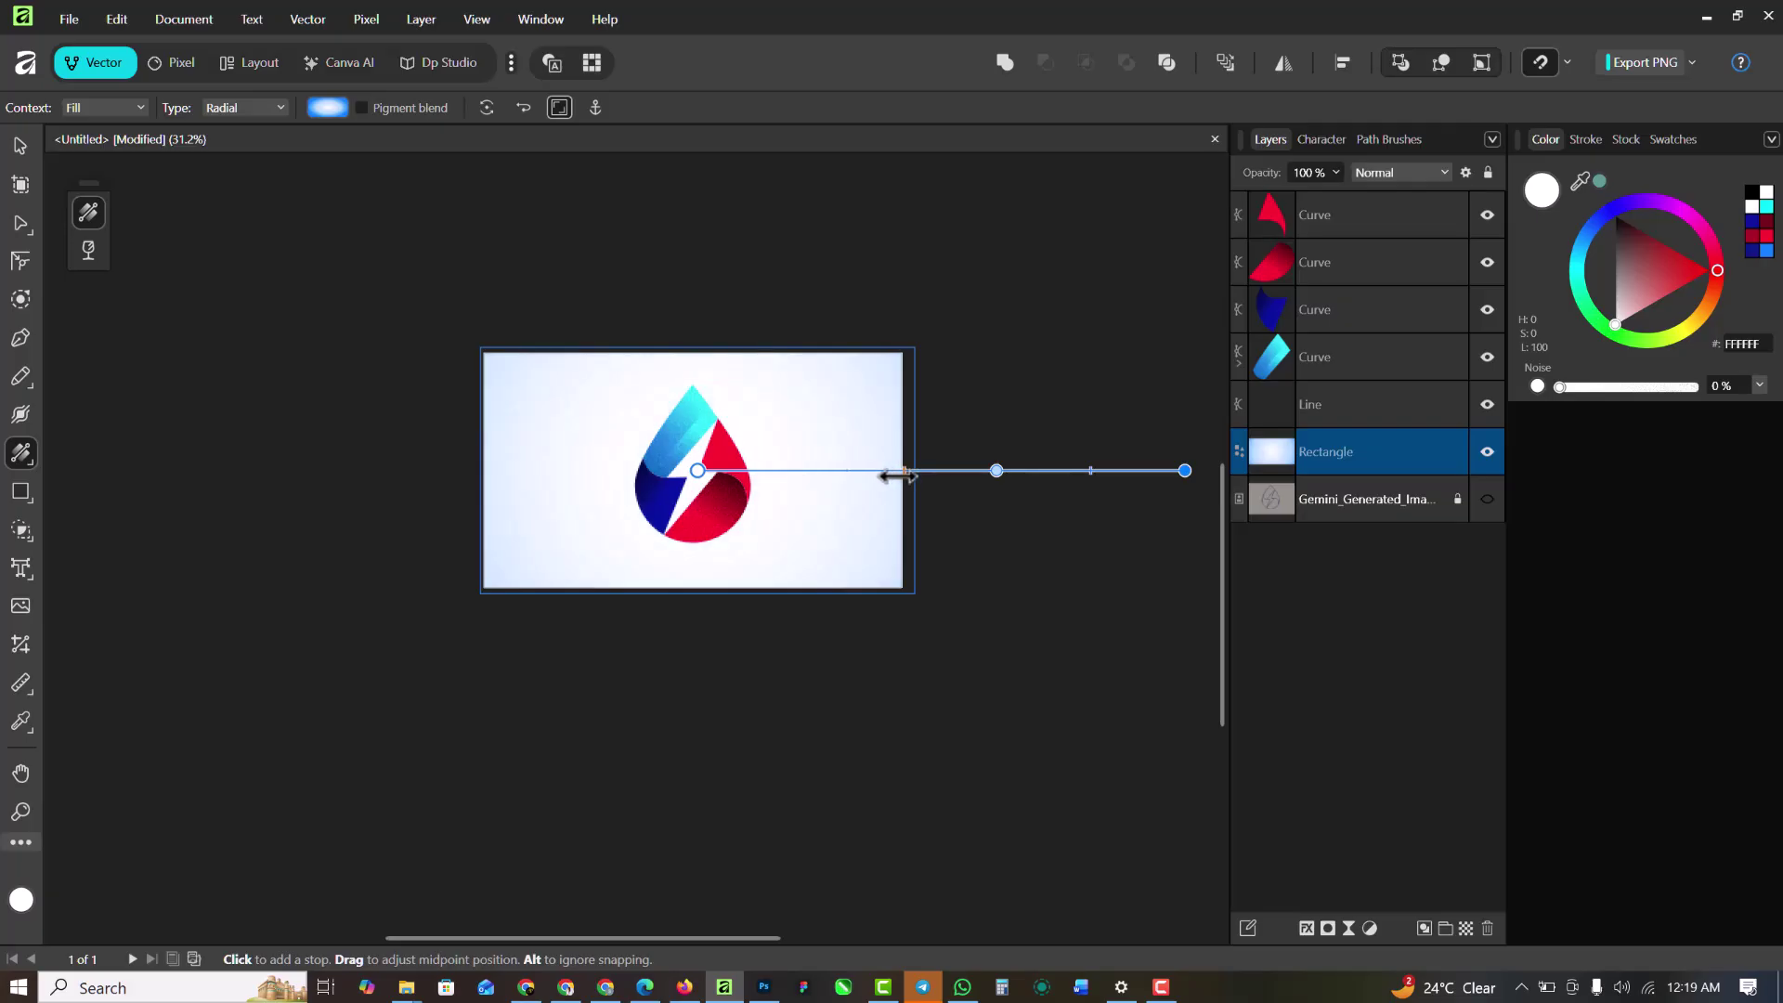